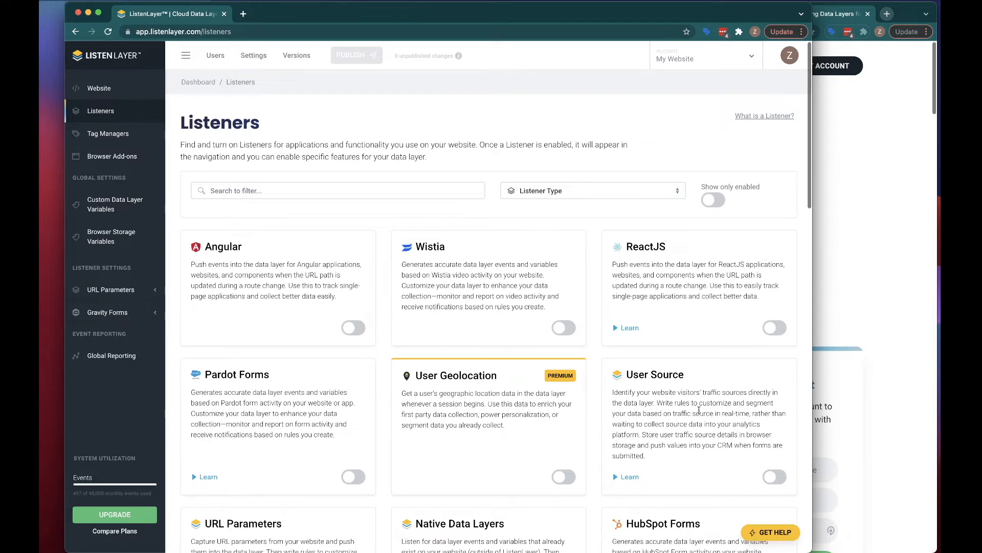
Enable the User Source listener and turn on its Capture User Source feature, saving both changes.
click(773, 477)
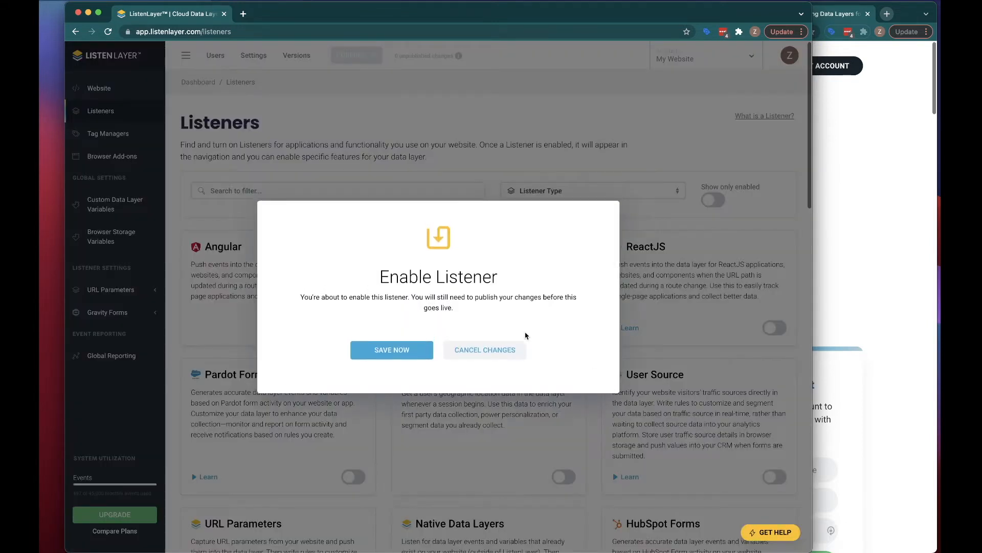
click(386, 352)
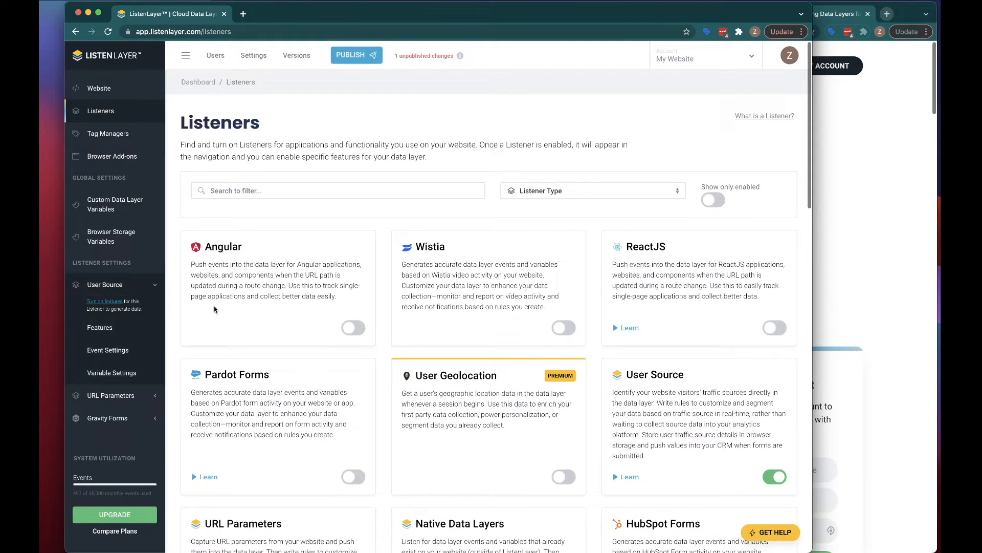
click(101, 331)
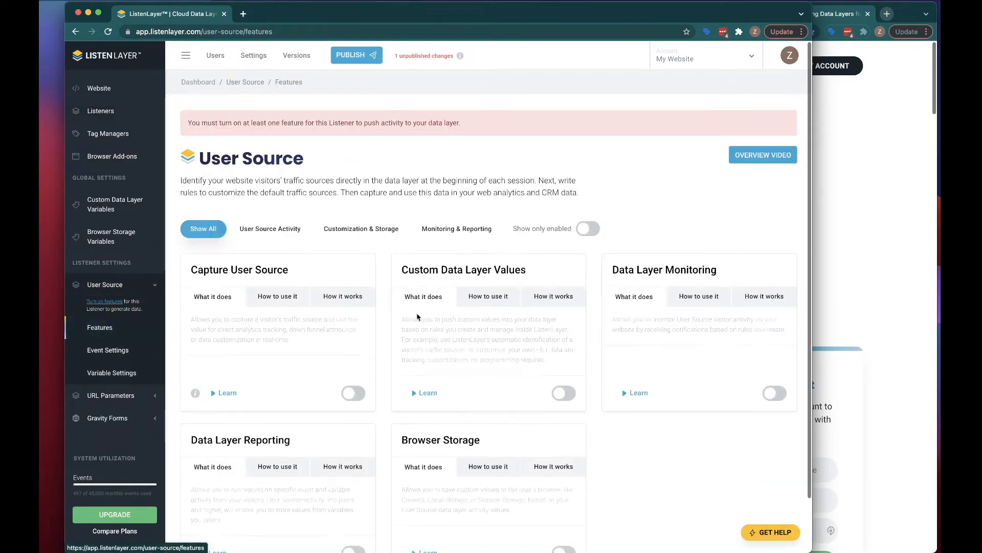
click(266, 229)
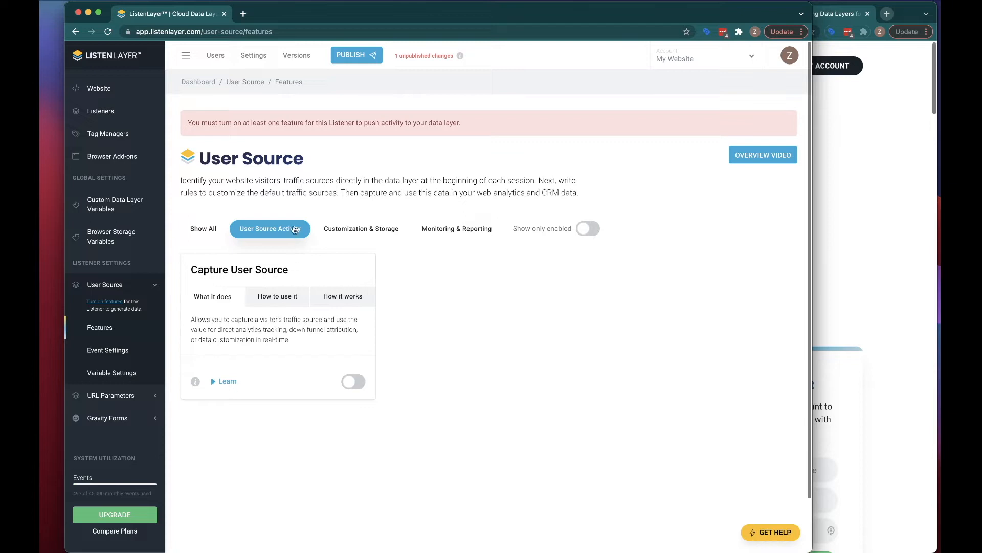
click(357, 381)
click(385, 348)
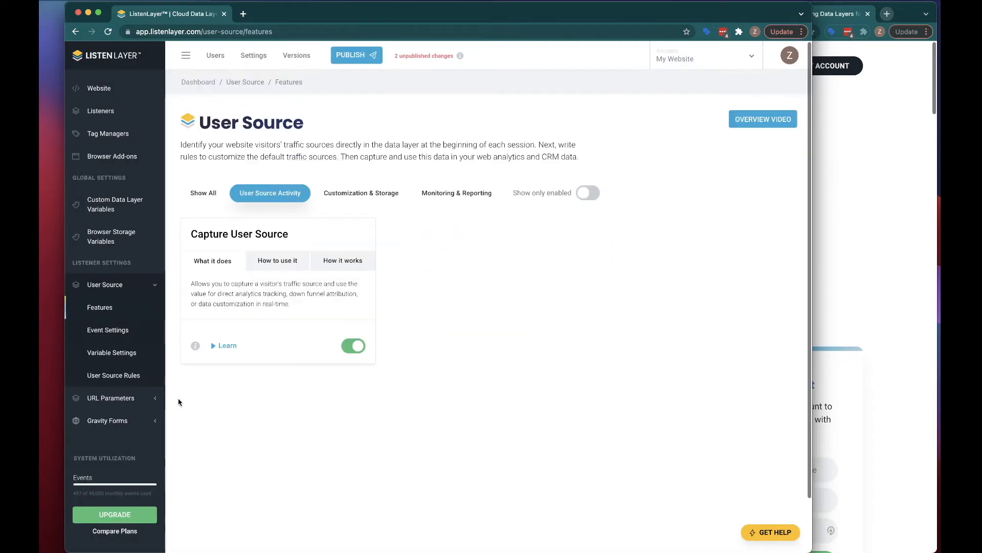
Preview the data layer code that the Capture User Source feature generates.
click(195, 348)
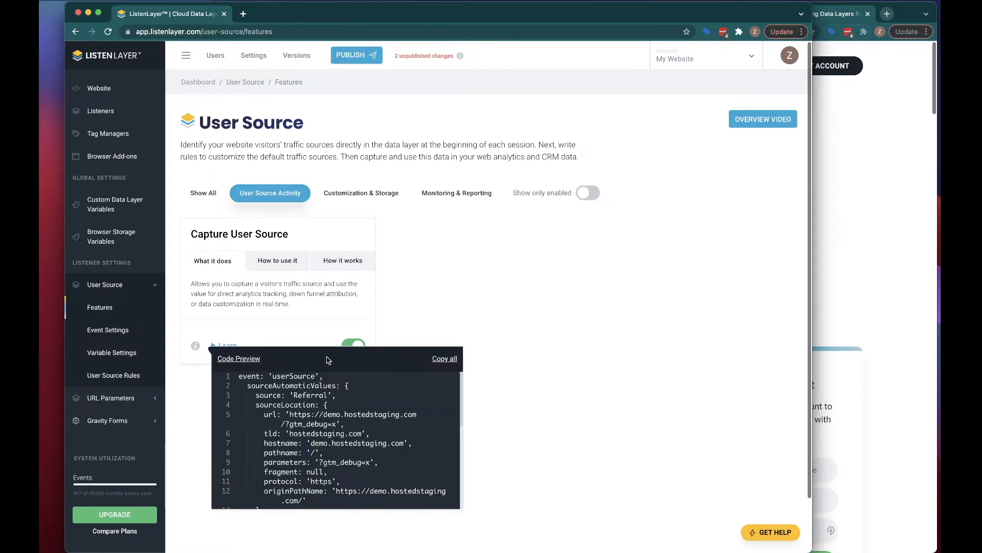
scroll(522, 281, down, 2)
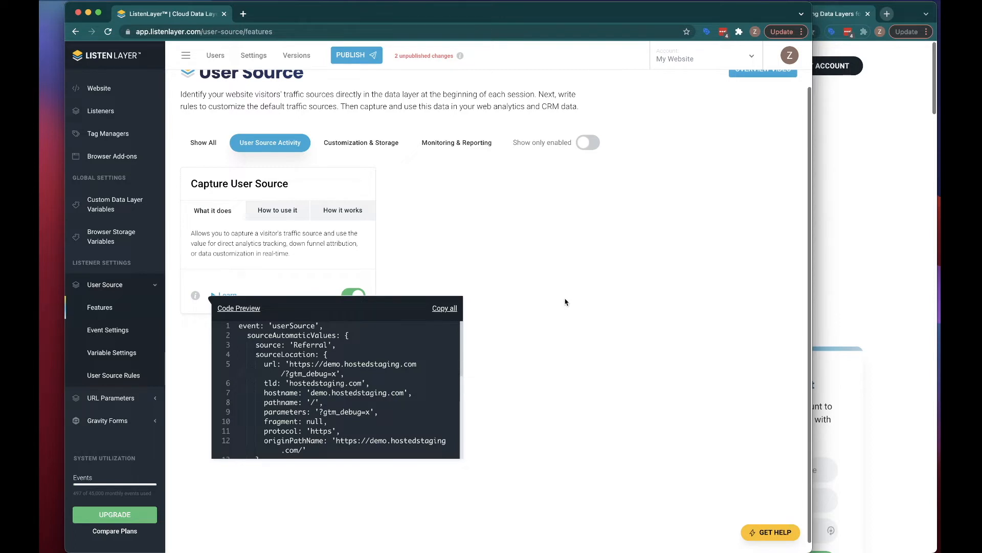
click(853, 260)
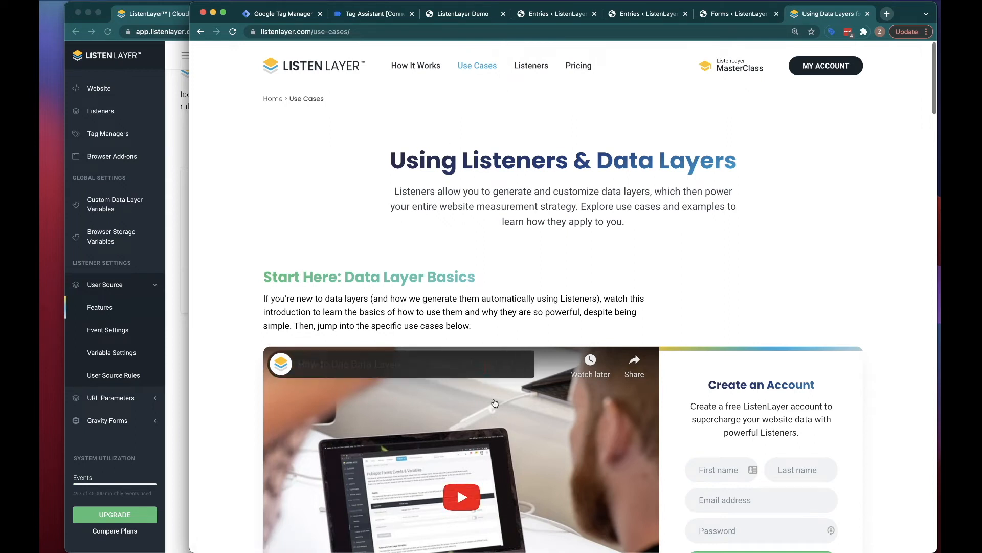
click(169, 255)
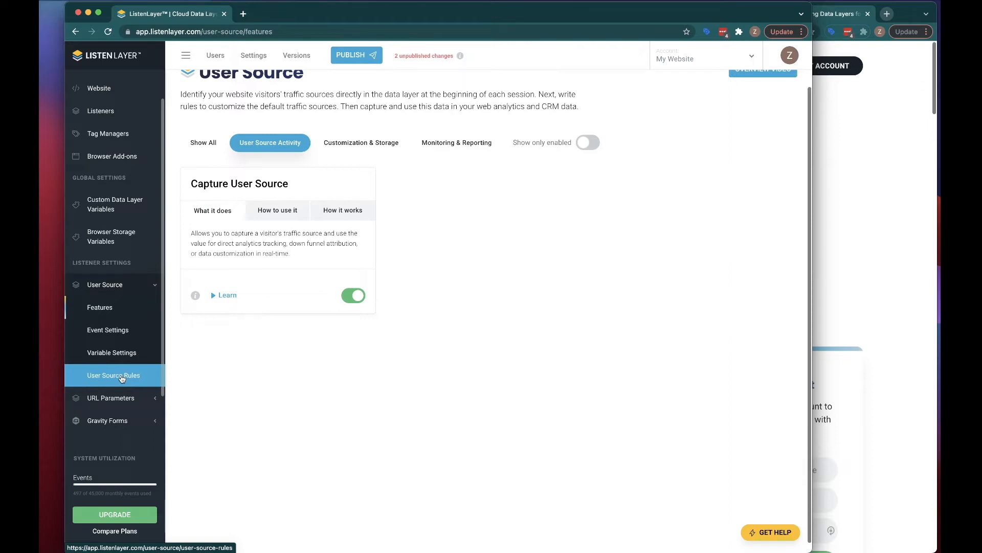
Review the User Source Rules page, including the form for creating a new rule.
click(122, 379)
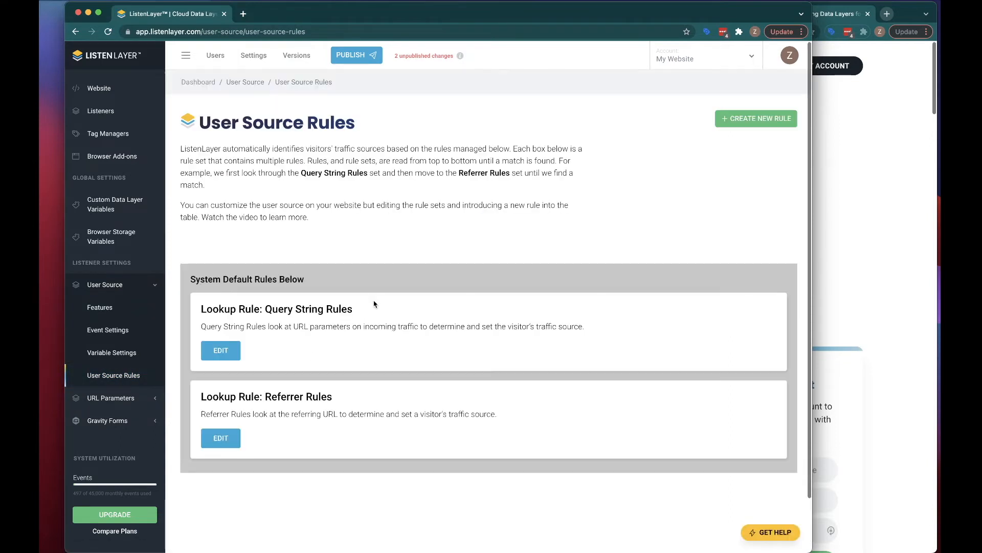
scroll(364, 299, down, 2)
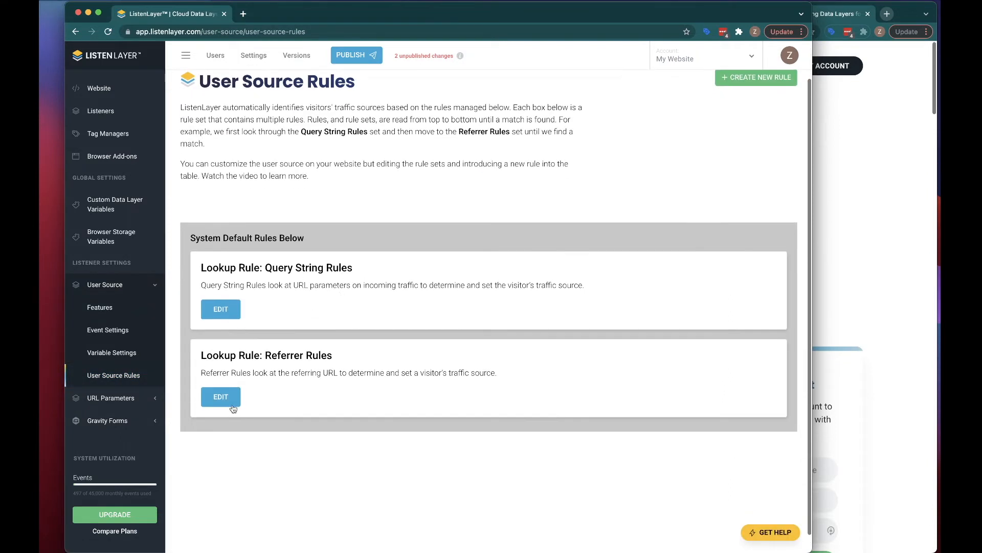
scroll(274, 343, up, 1)
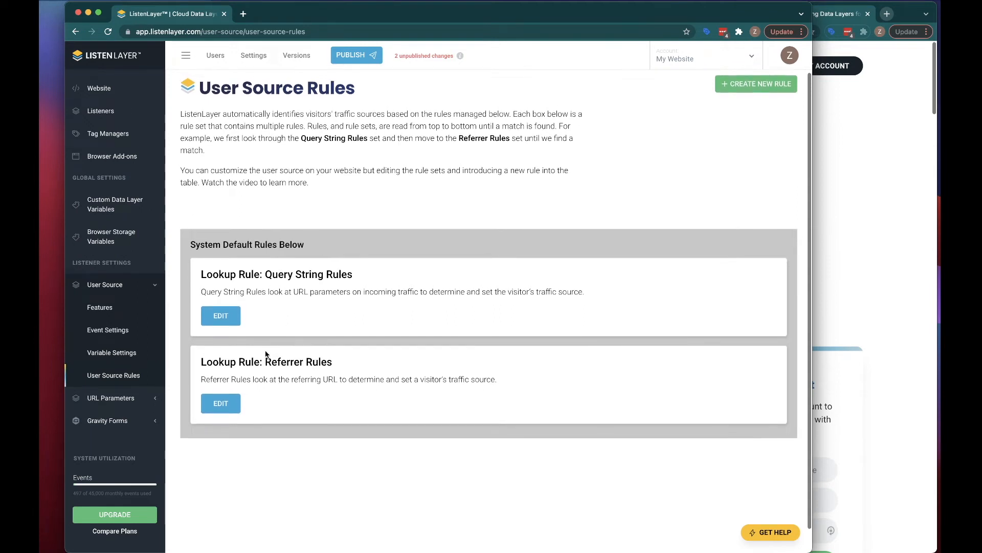
click(732, 86)
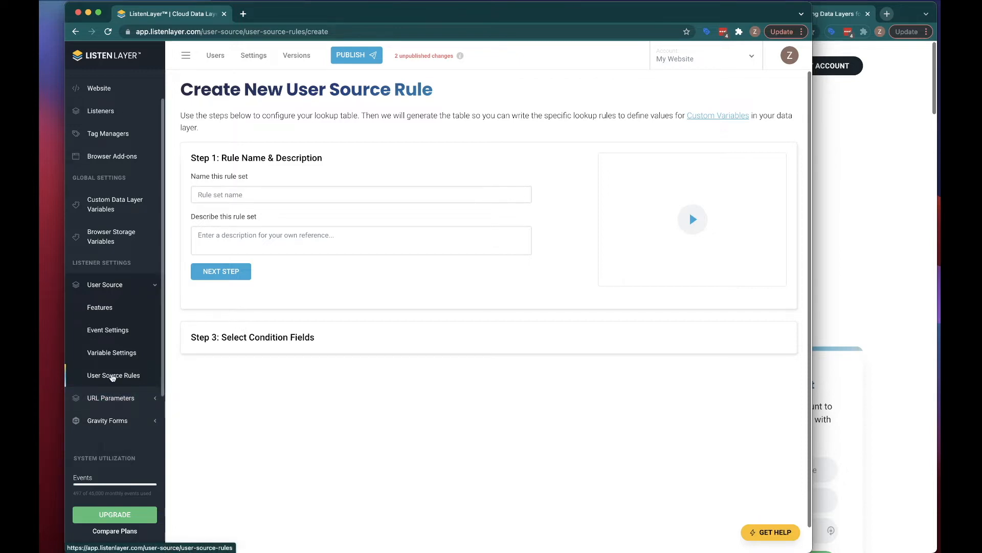
click(113, 377)
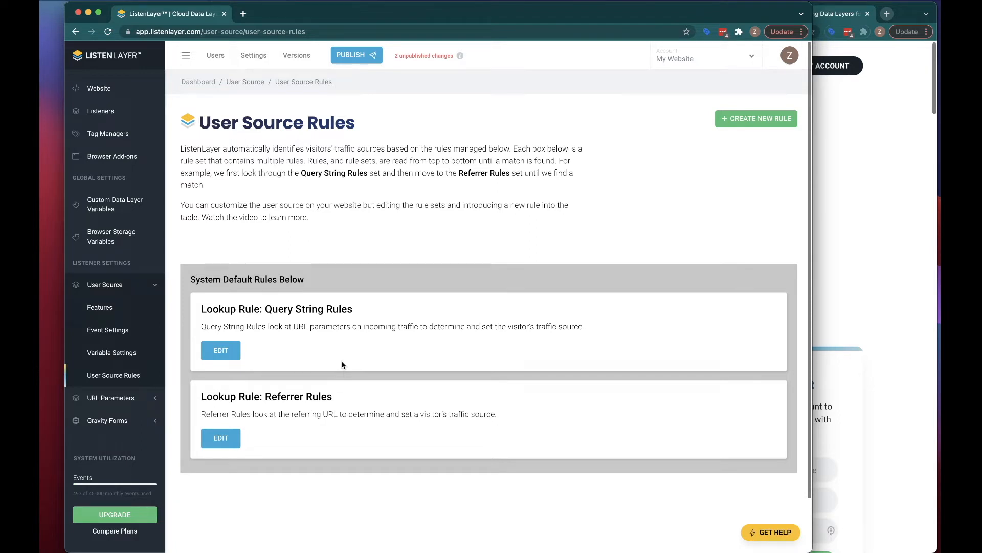
Open the Query String Rules lookup for editing and look through its default parameter rules.
click(221, 352)
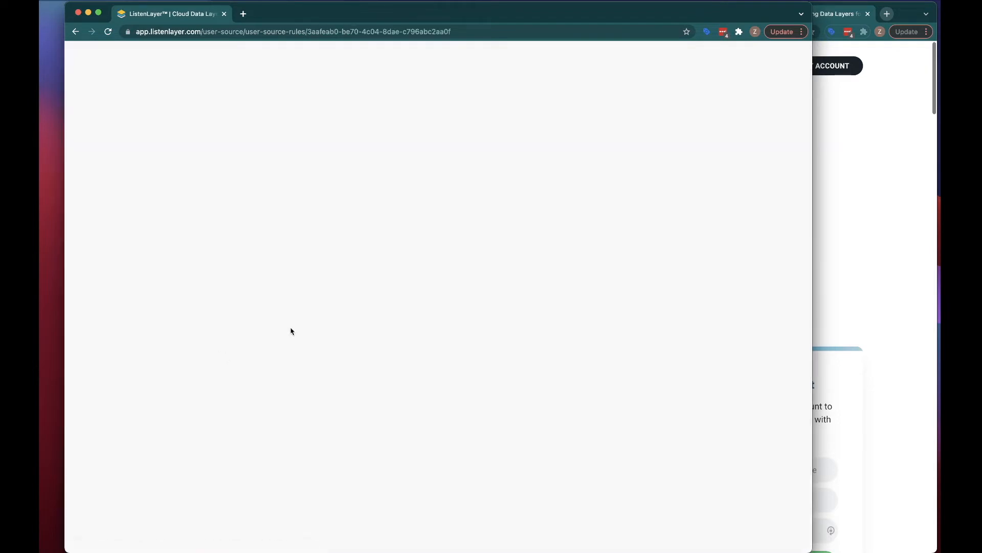
click(108, 32)
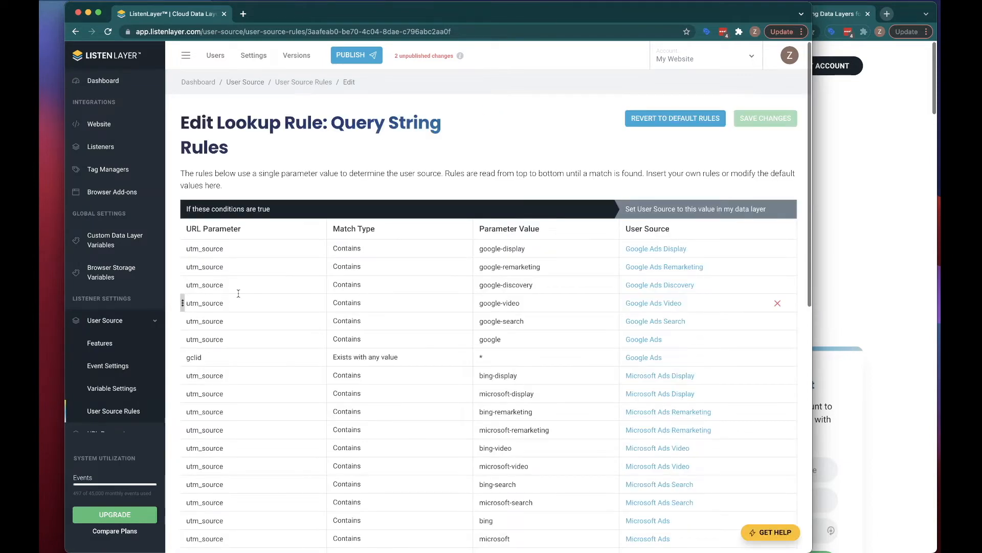
scroll(440, 290, down, 5)
scroll(440, 290, down, 1)
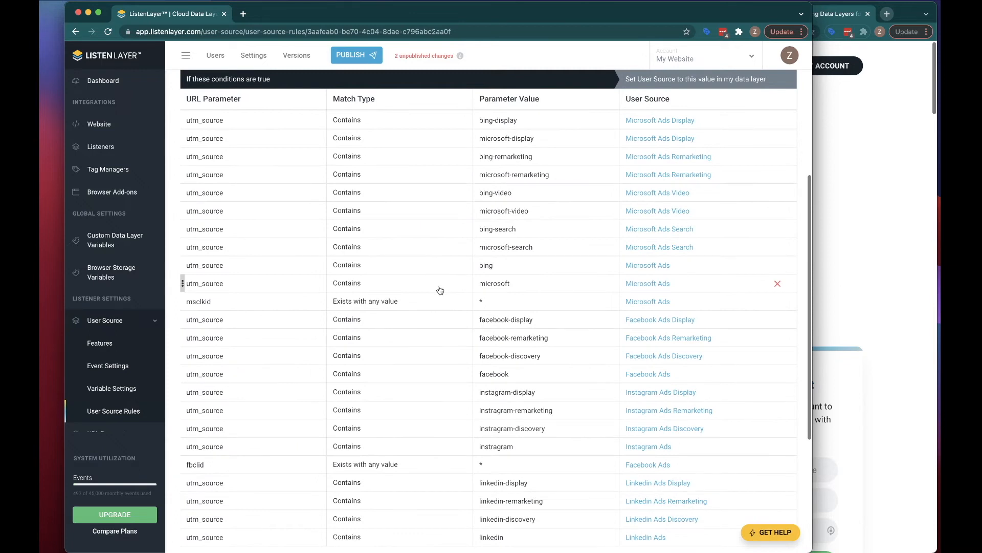
scroll(440, 290, up, 4)
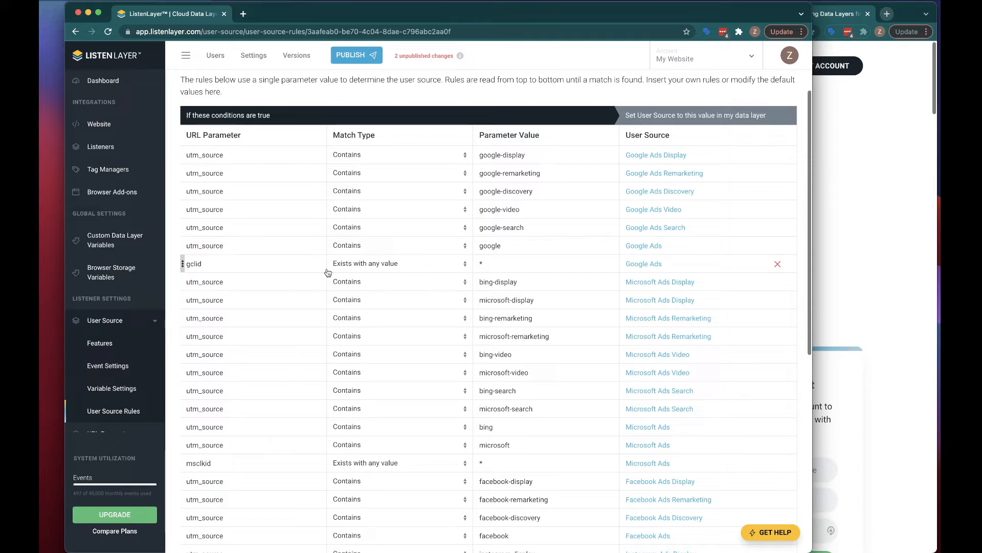
Change the User Source value of the gclid rule to "Google Ads (Keyword:)" and check the options for inserting a variable or function.
double_click(194, 264)
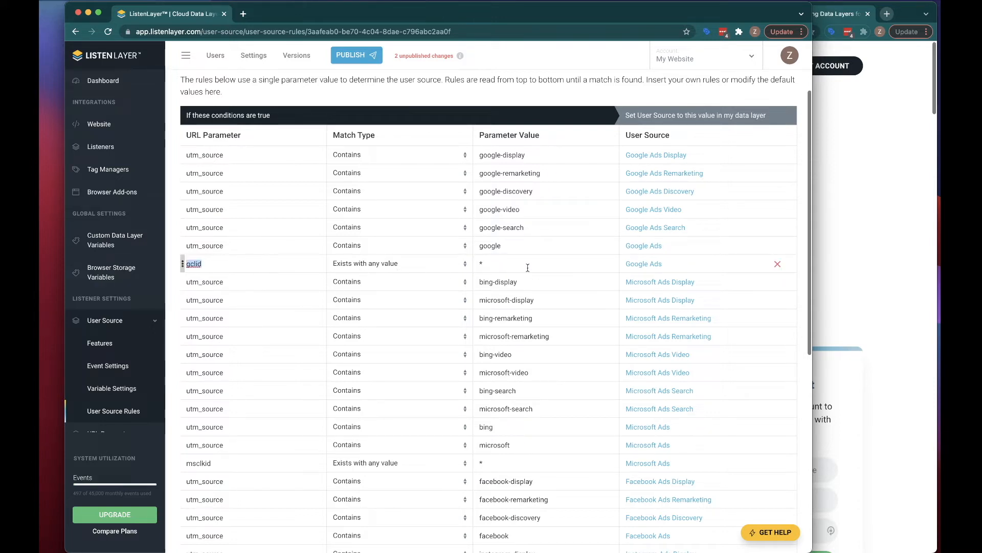
drag(664, 264, 626, 264)
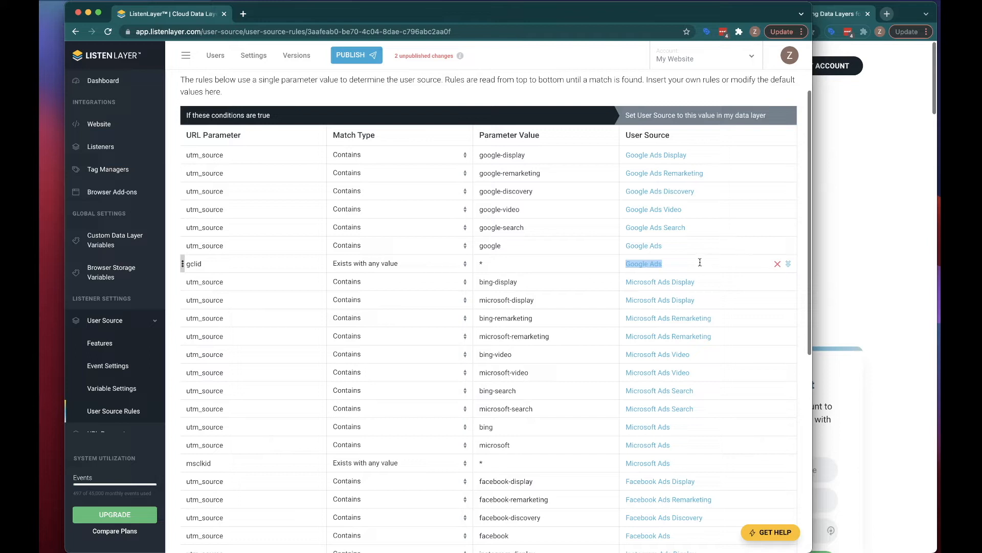
click(665, 264)
key(BackSpace)
key(BackSpace)
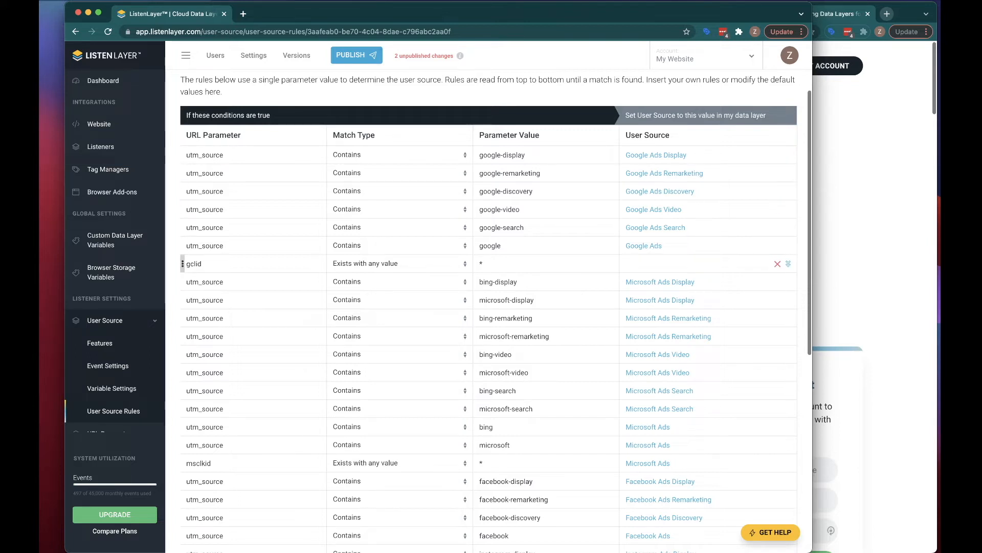
text(Google Ads)
click(788, 263)
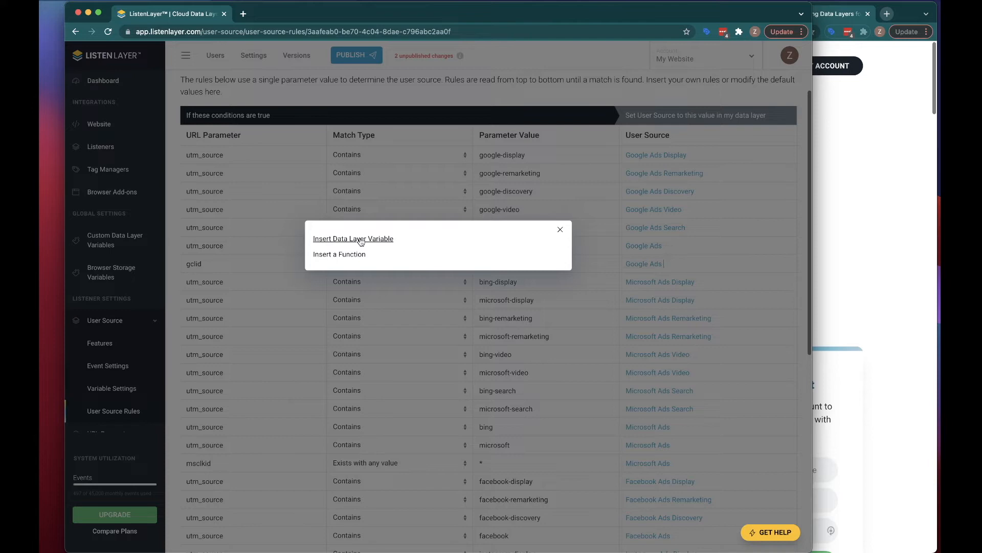
click(560, 229)
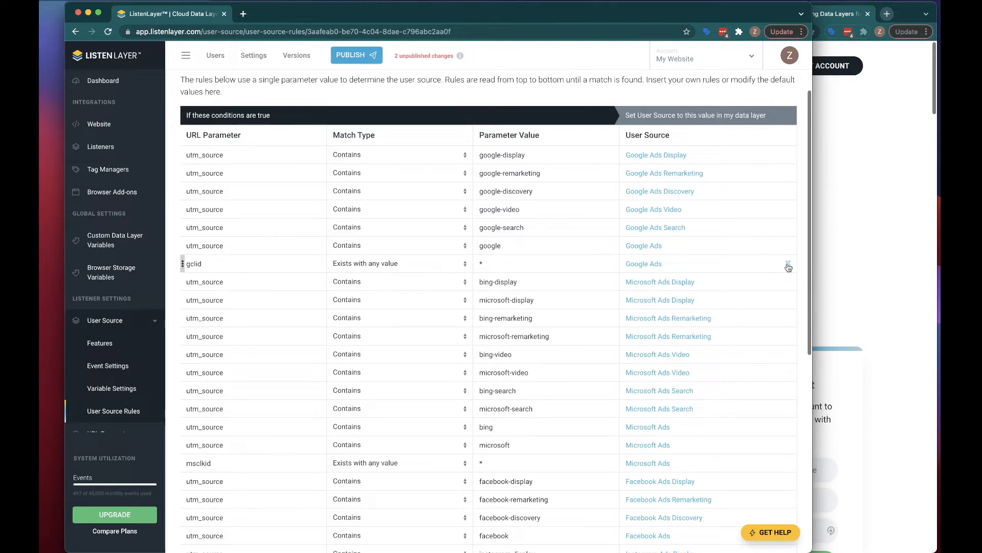
text(()
click(788, 265)
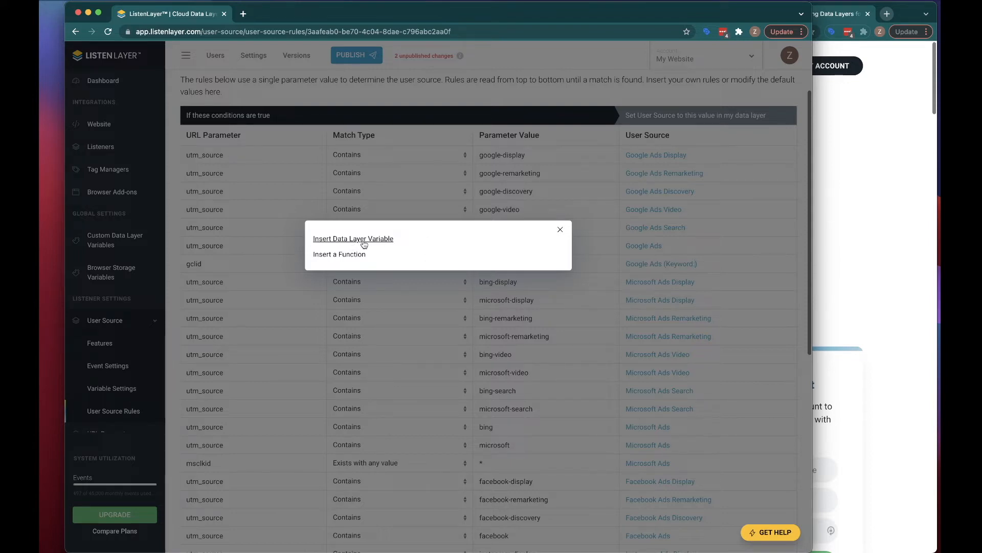
click(559, 229)
Save the modified Query String Rules and confirm the save.
scroll(361, 215, down, 10)
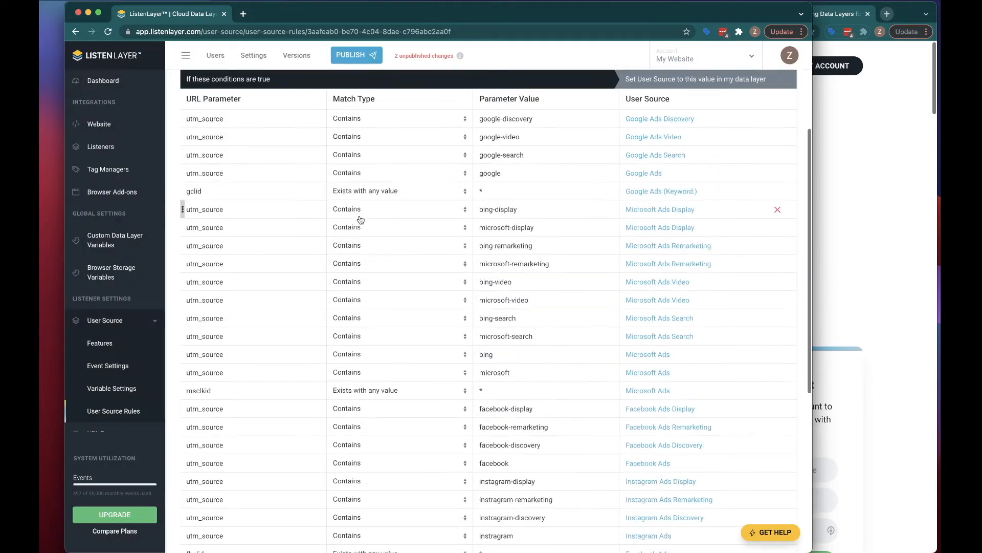
click(742, 423)
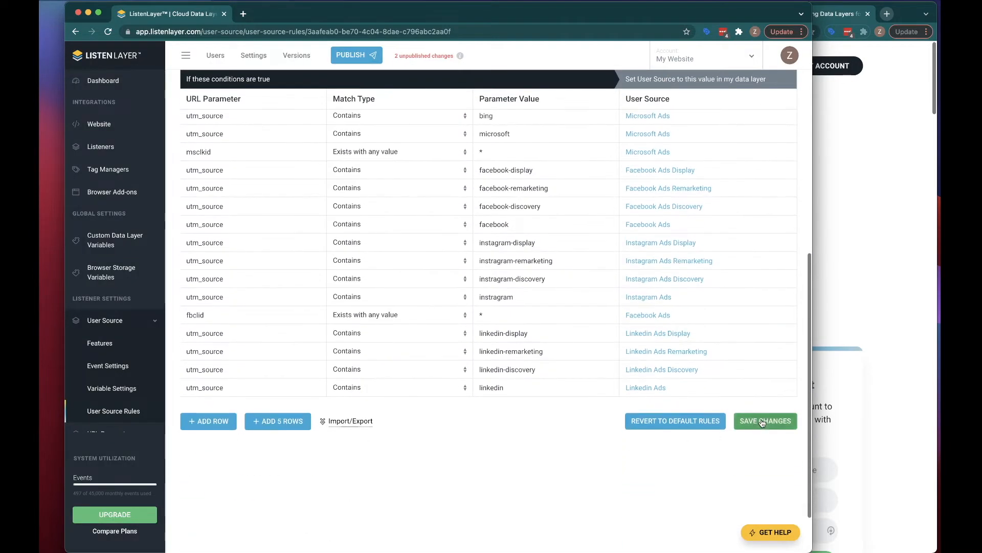
click(393, 351)
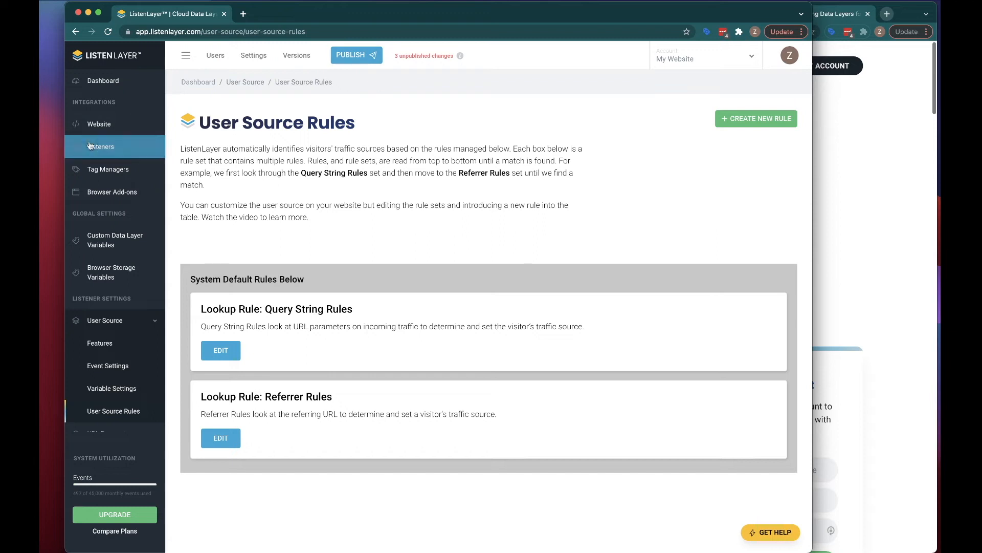
Examine the Website Integration settings, including the domain list and the website install script.
click(100, 127)
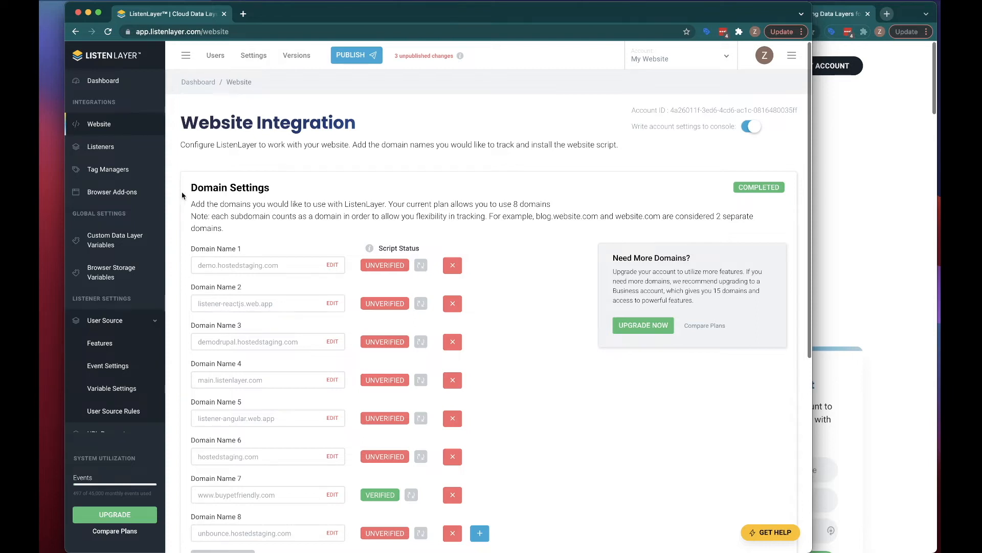
scroll(182, 195, down, 5)
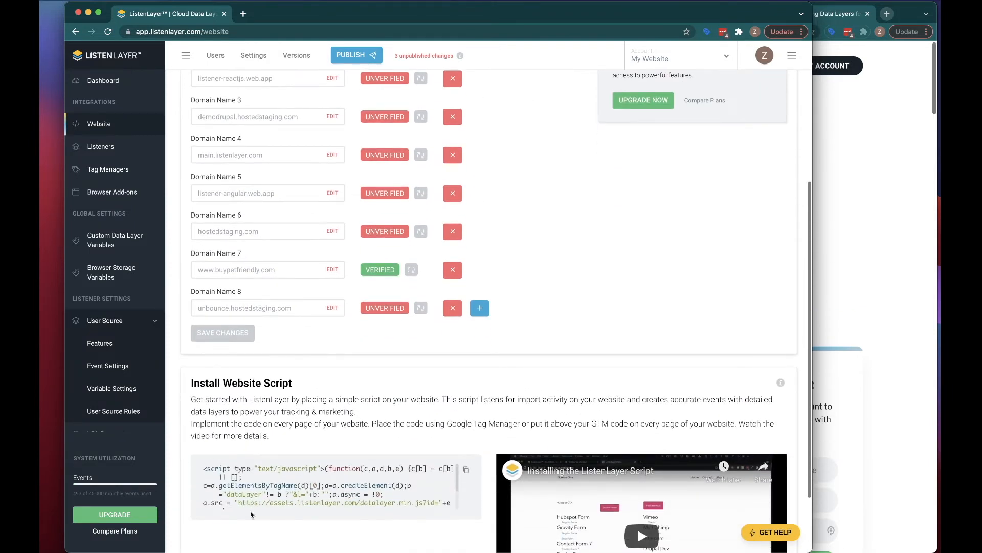
drag(247, 469, 351, 507)
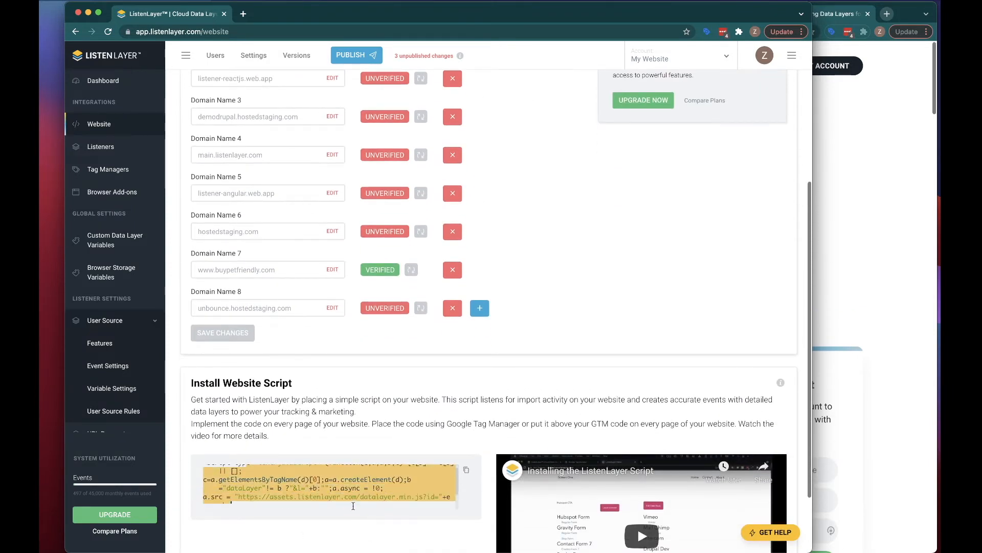
scroll(527, 361, up, 5)
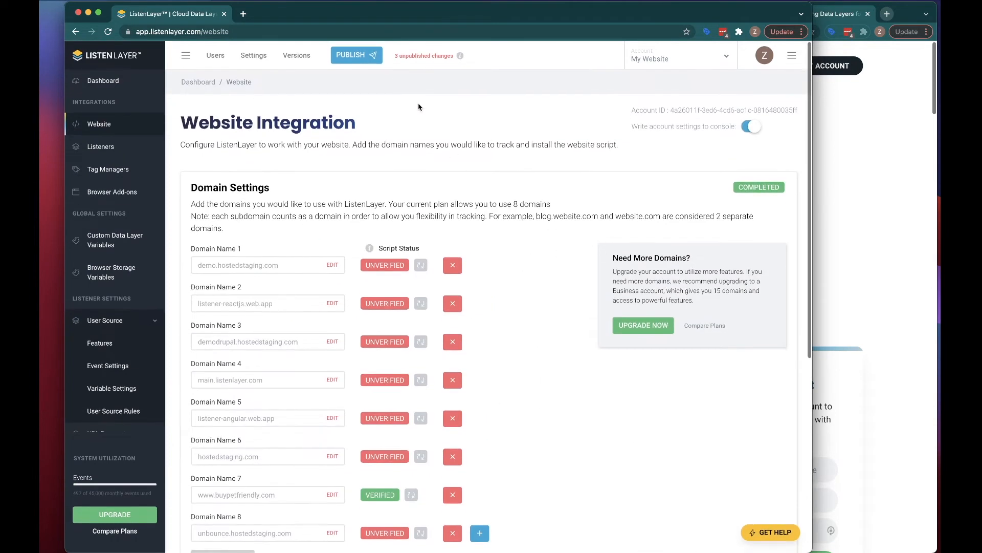
Publish the pending changes as a version named "User Source".
click(357, 55)
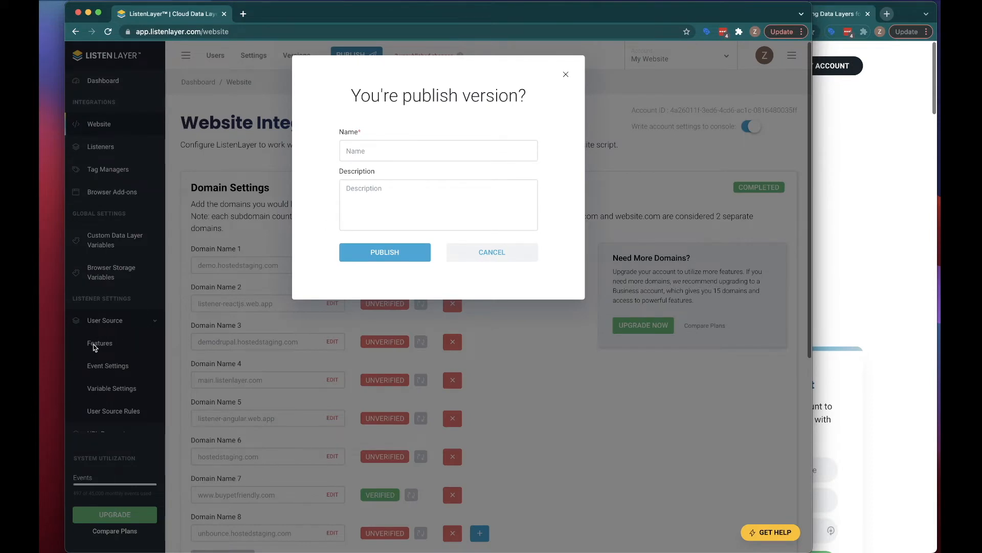
click(379, 149)
text(User Source)
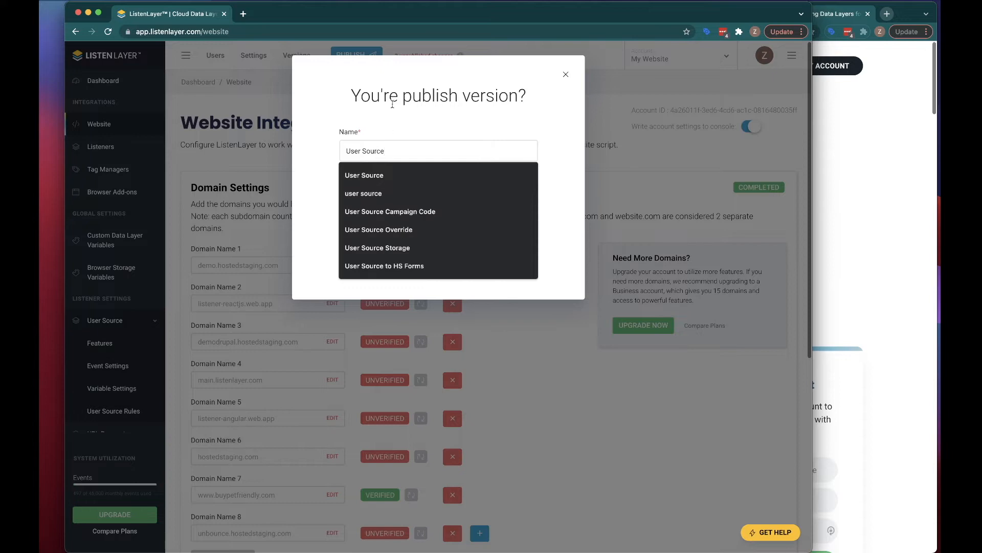
click(394, 150)
click(391, 250)
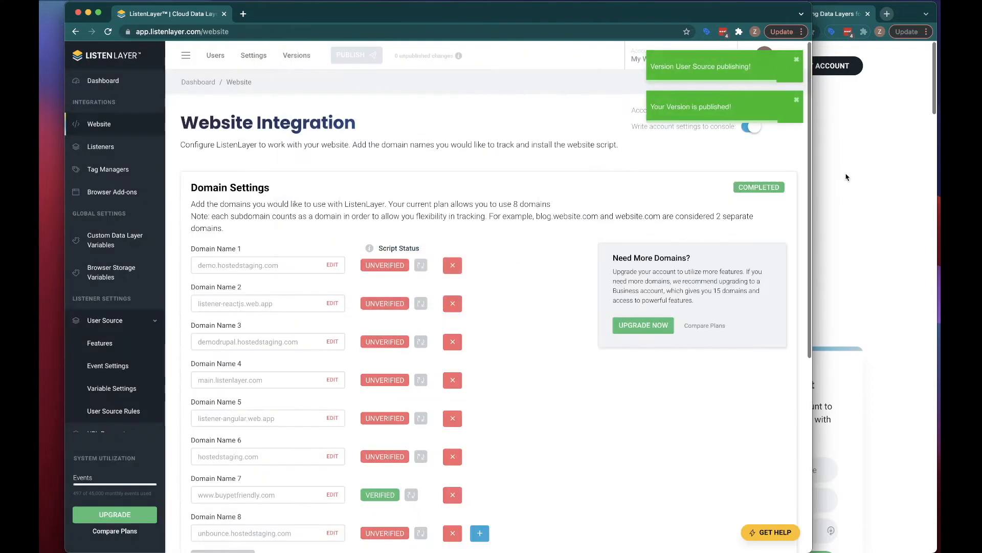
Switch to the Gravity Form Regular page on the demo site and reload it with the cache emptied.
click(867, 175)
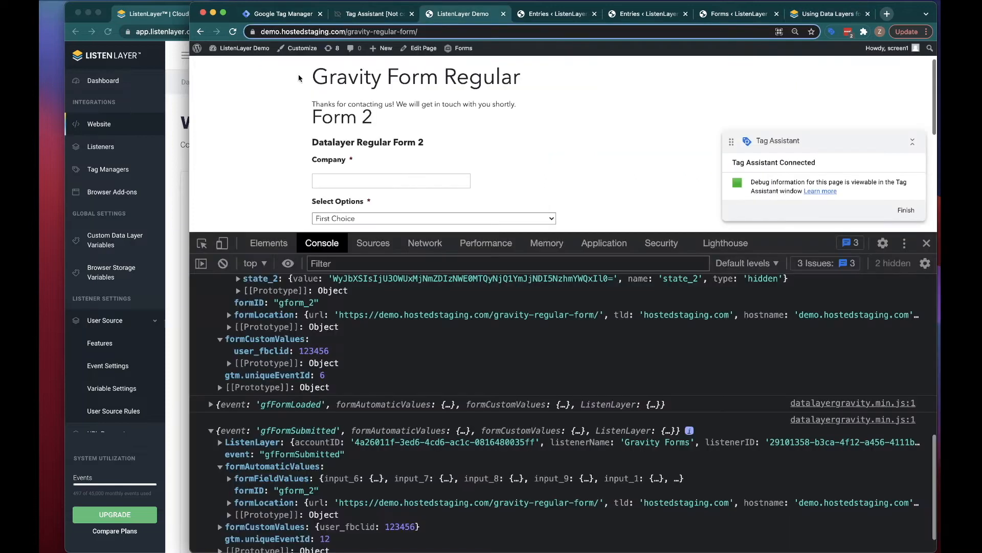
click(458, 13)
right_click(233, 37)
click(277, 82)
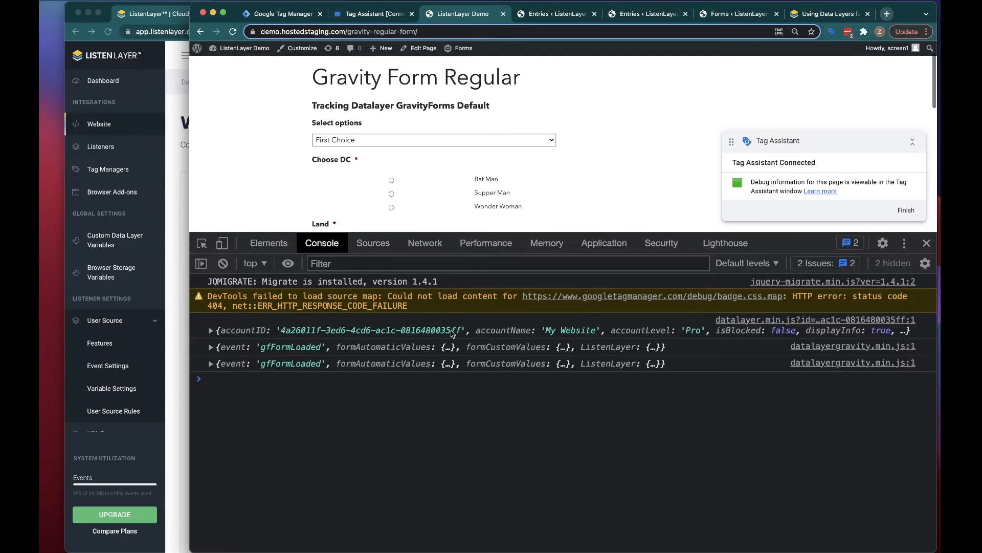
Compare the account ID in the demo page's console output with the one on ListenLayer's Website Integration page.
drag(441, 331, 459, 334)
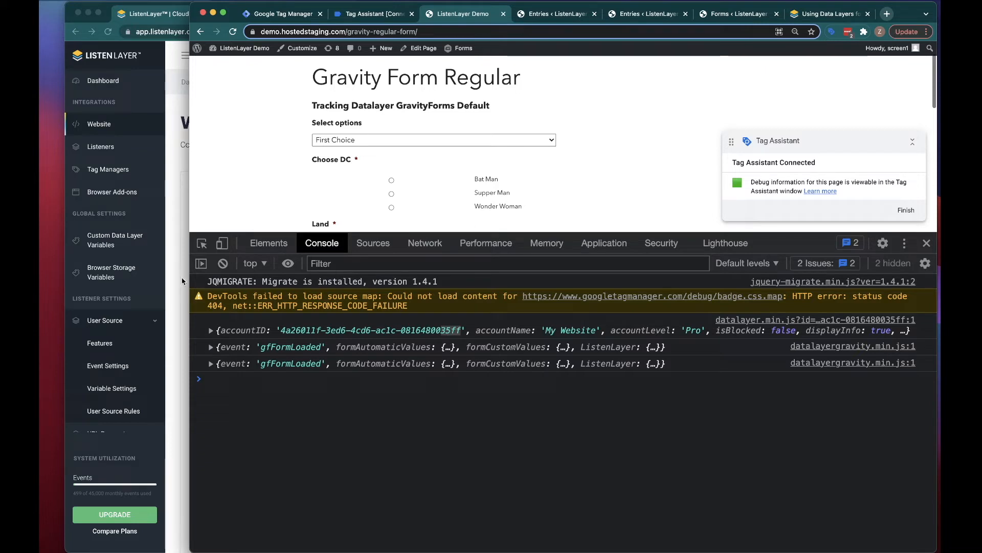
click(211, 330)
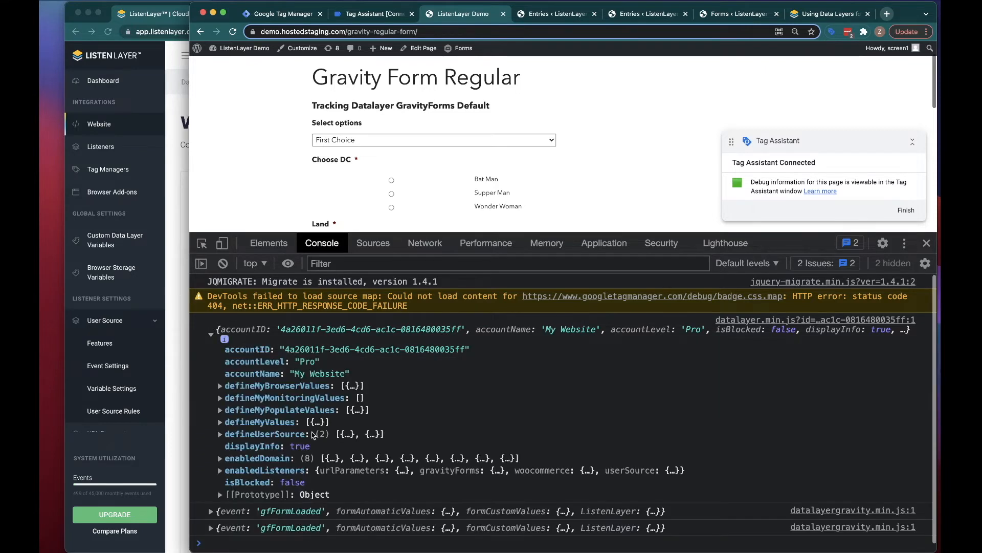
click(183, 439)
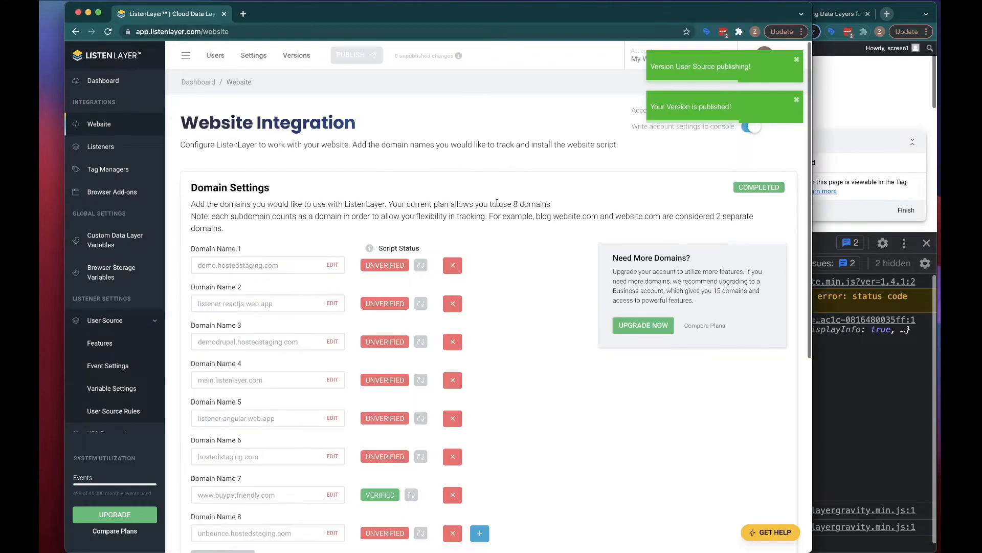
click(796, 100)
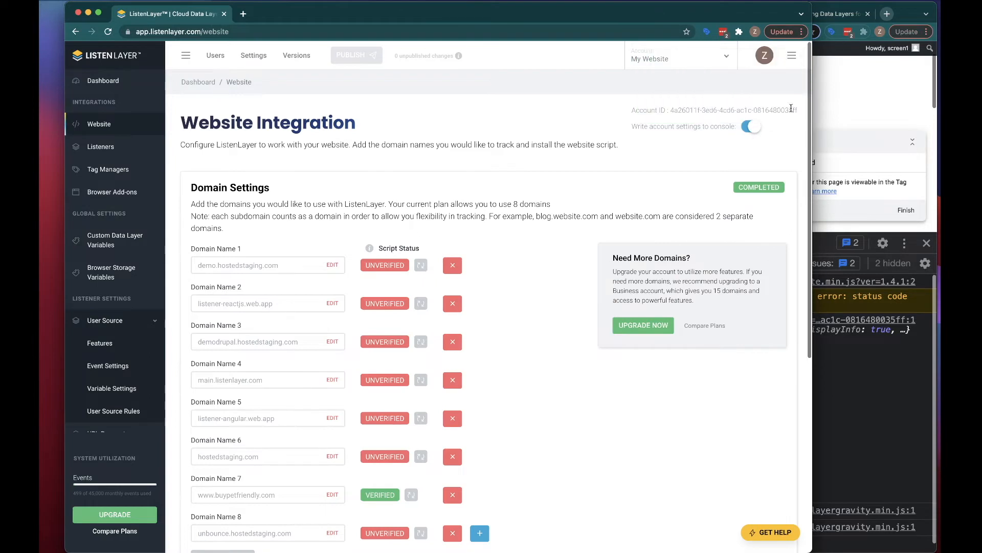
drag(784, 112, 786, 191)
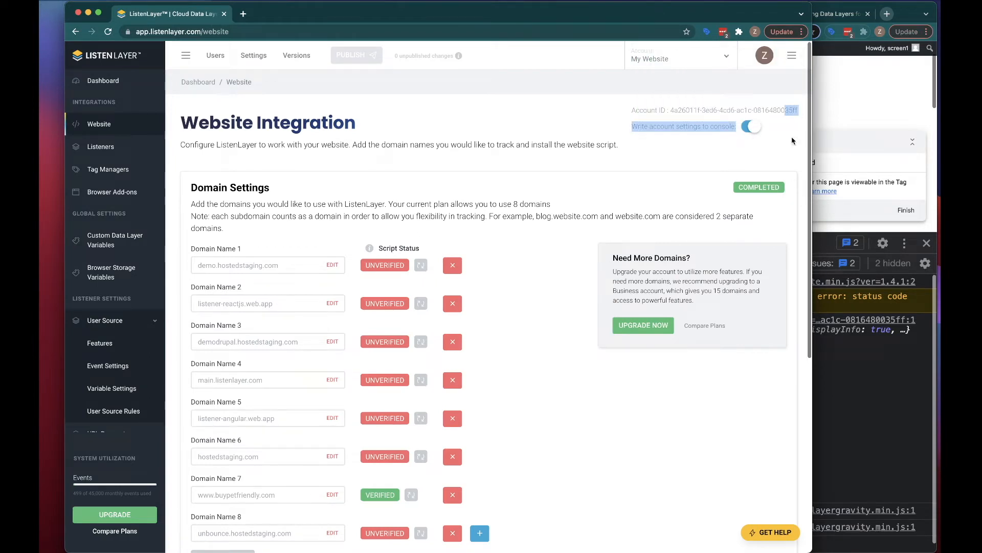
click(796, 113)
drag(786, 111, 798, 111)
click(804, 108)
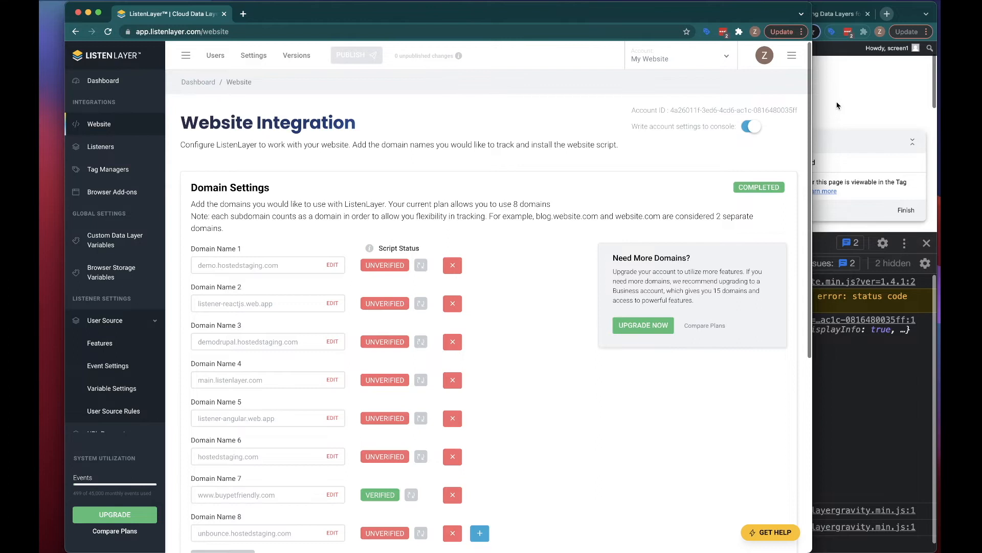
click(865, 110)
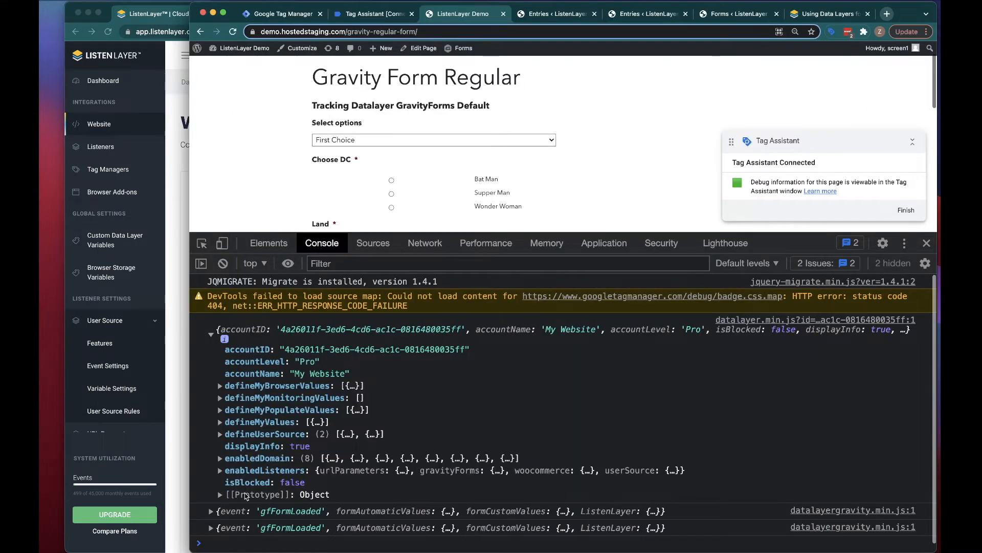
Inspect the userSource entry under enabledListeners in the logged account object, then collapse the object.
click(221, 472)
scroll(225, 477, down, 1)
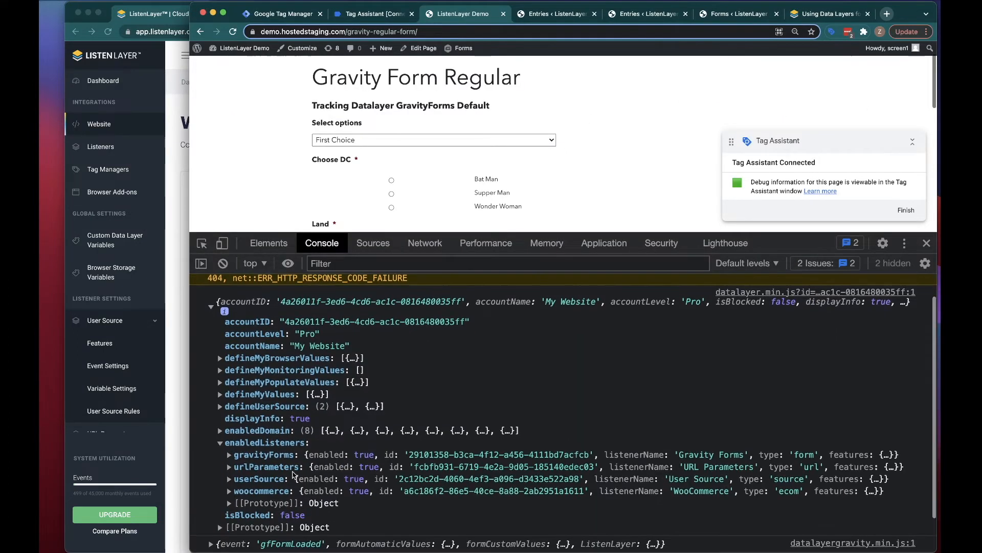
click(230, 479)
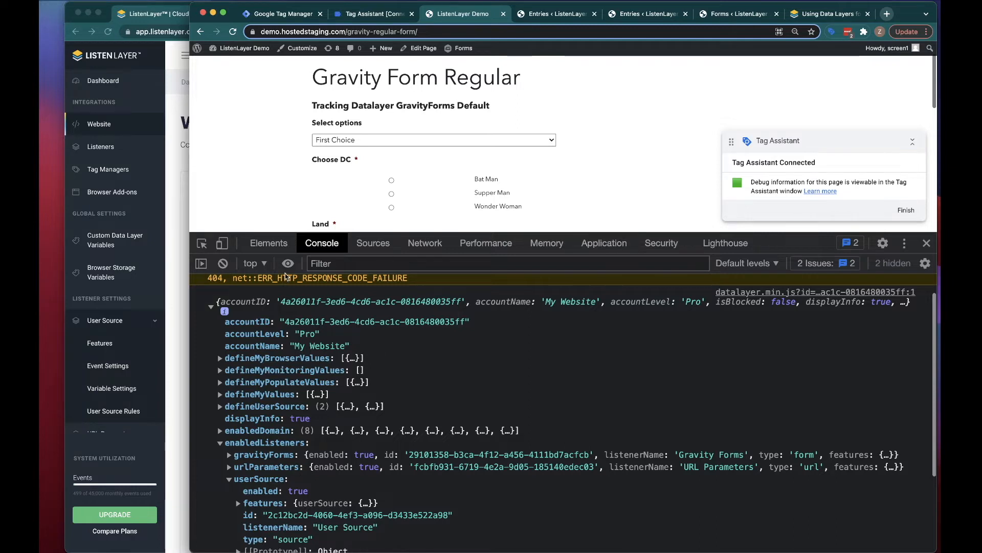
click(225, 308)
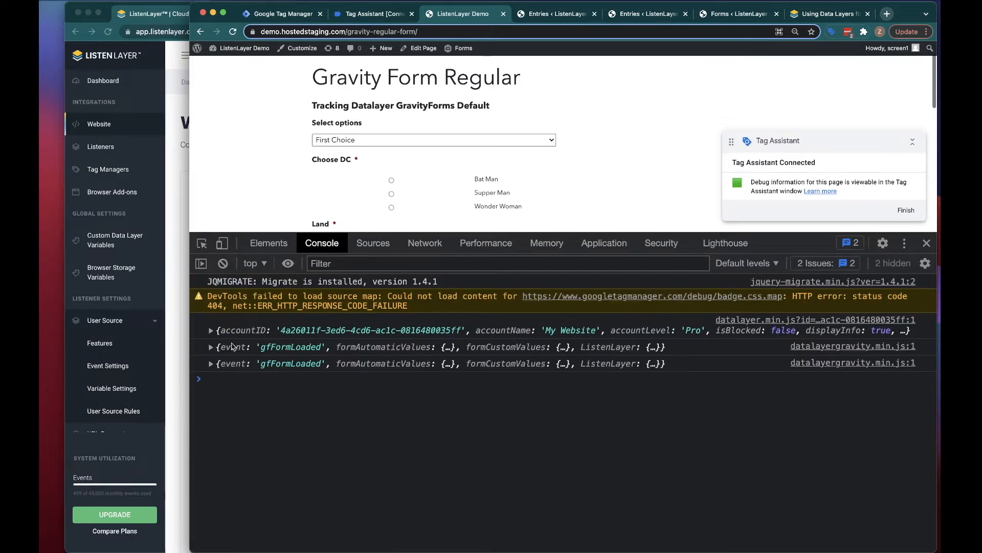
click(604, 243)
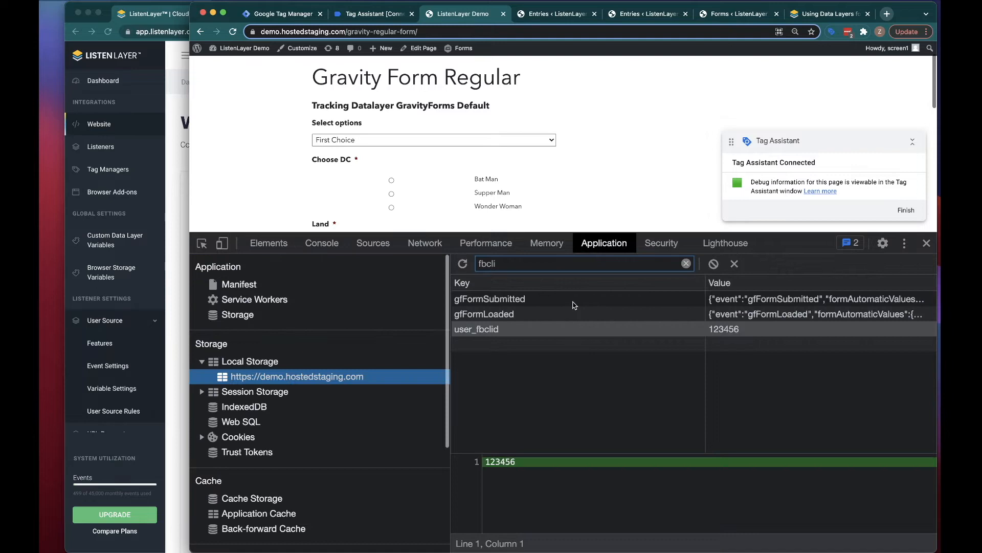
click(252, 366)
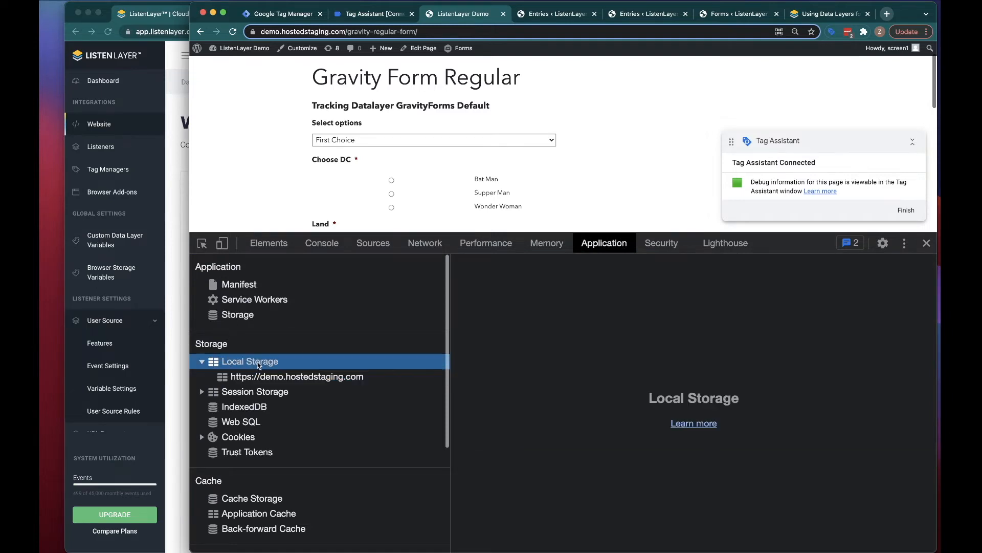
click(256, 377)
right_click(261, 377)
click(272, 379)
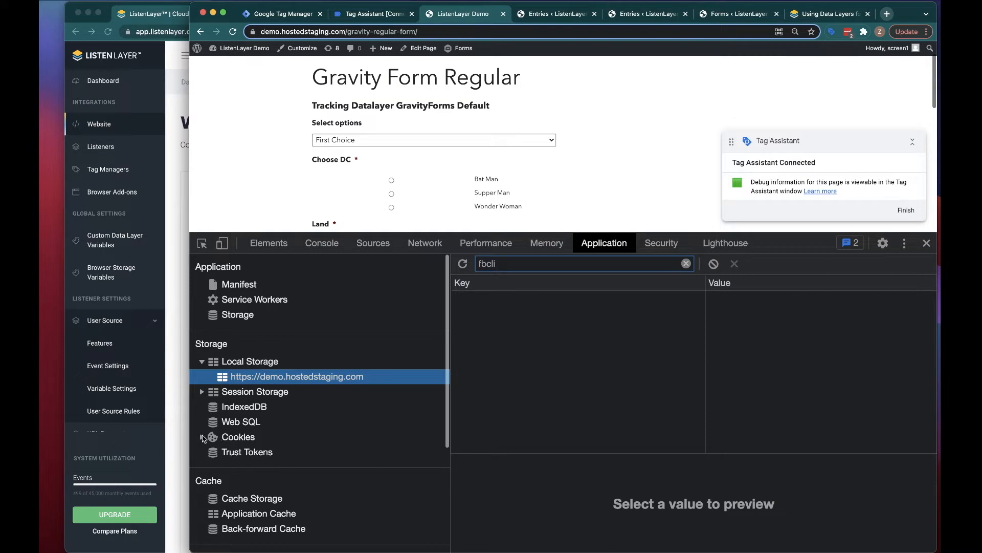
click(238, 438)
click(202, 437)
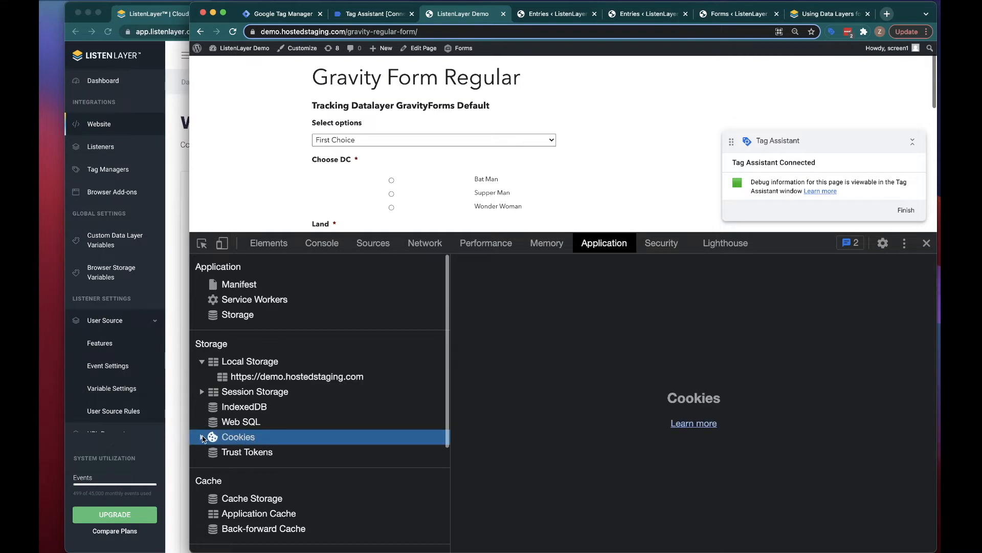
click(259, 453)
right_click(259, 455)
click(261, 455)
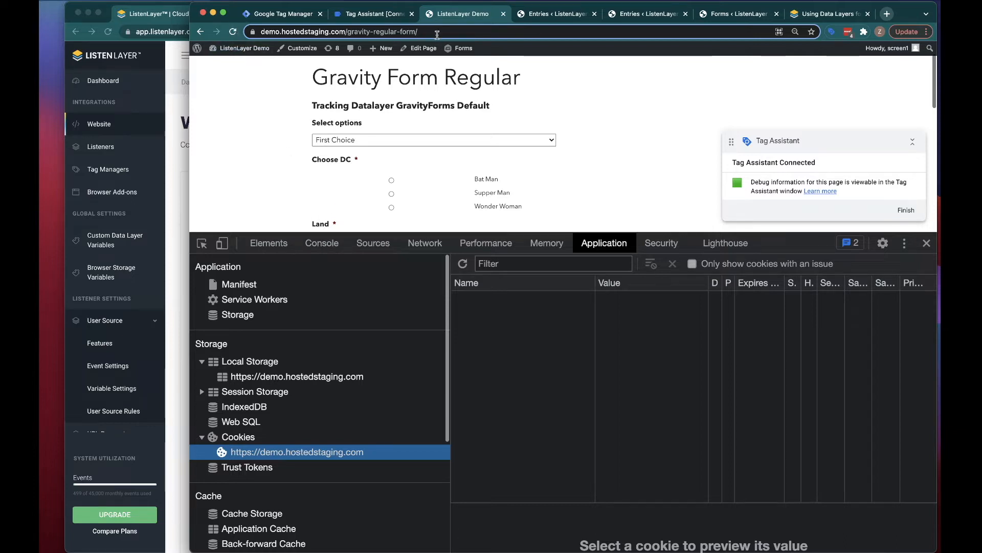
Load the demo form page with the query string "?gclid=12345&utm_term=searchedkeyword" added to its URL.
click(438, 32)
key(Right)
text(?gclid=12345)
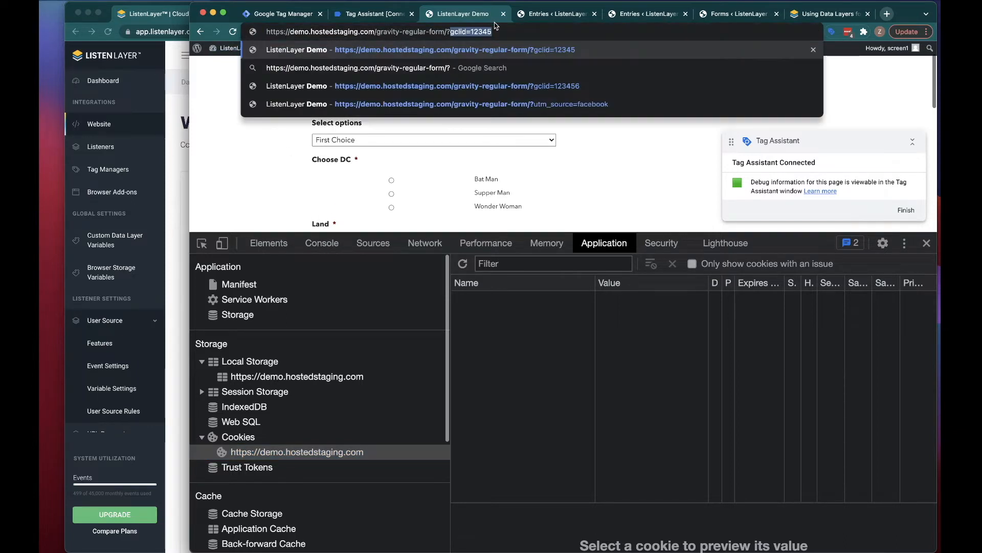
key(Right)
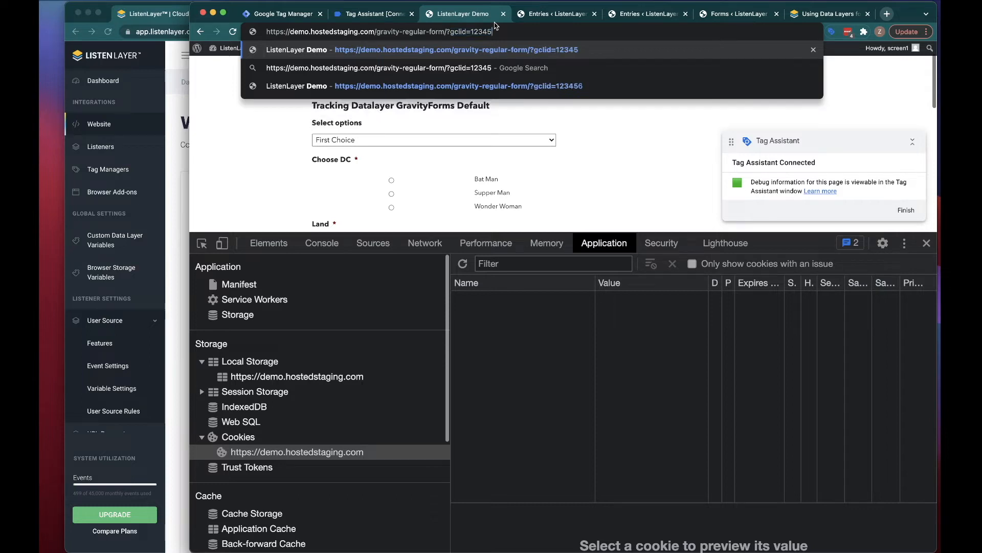
text(utm_)
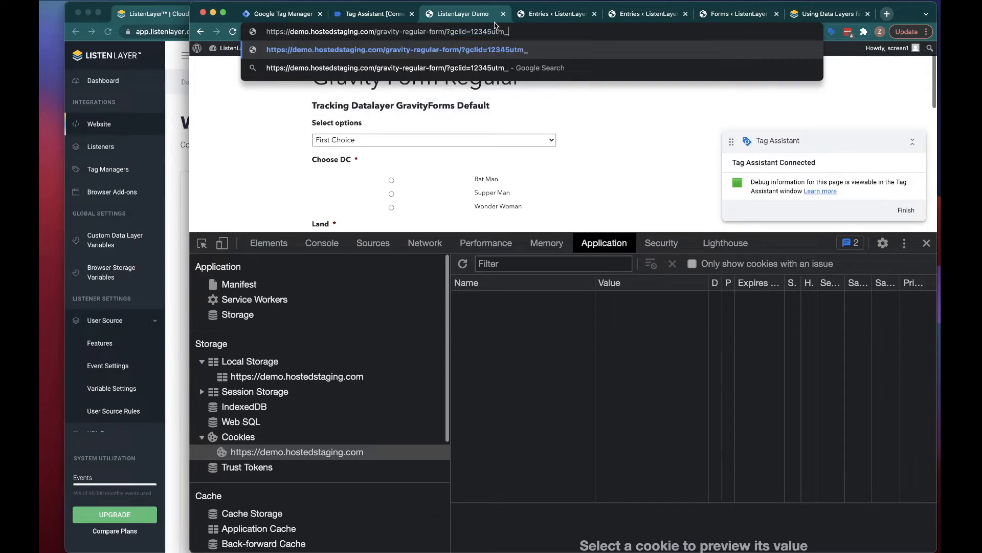
key(BackSpace)
key(BackSpace)
key(BackSpace)
key(BackSpace)
text(&utm)
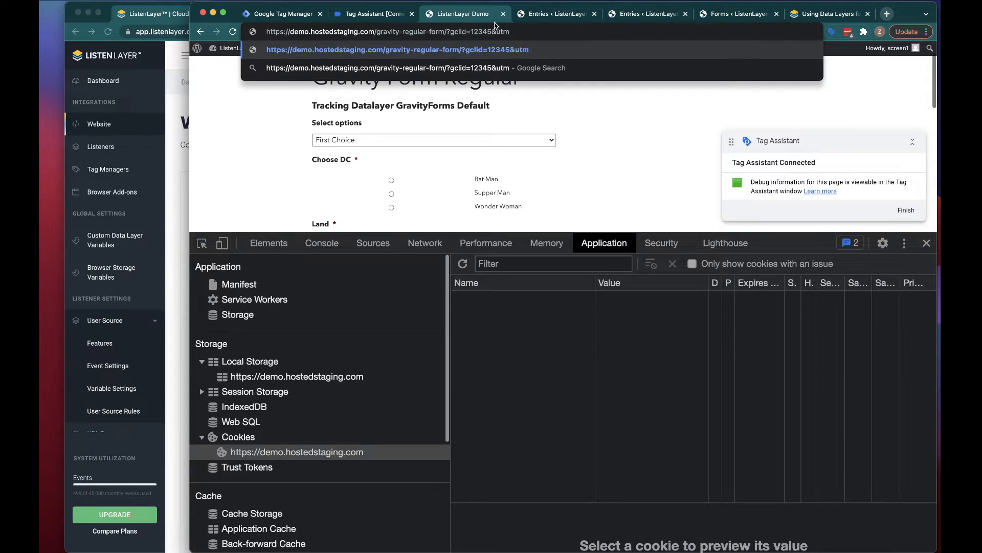
text(_term=)
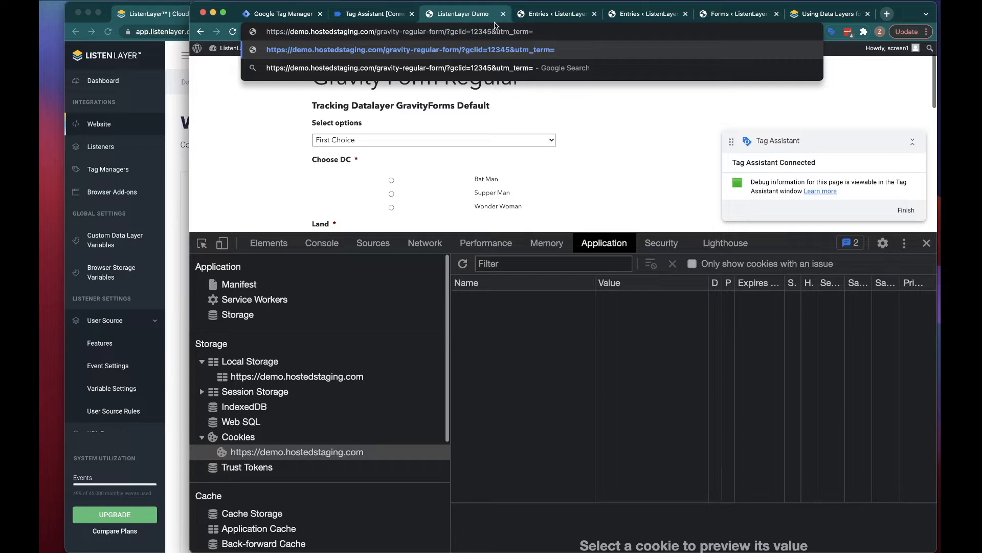
text(search)
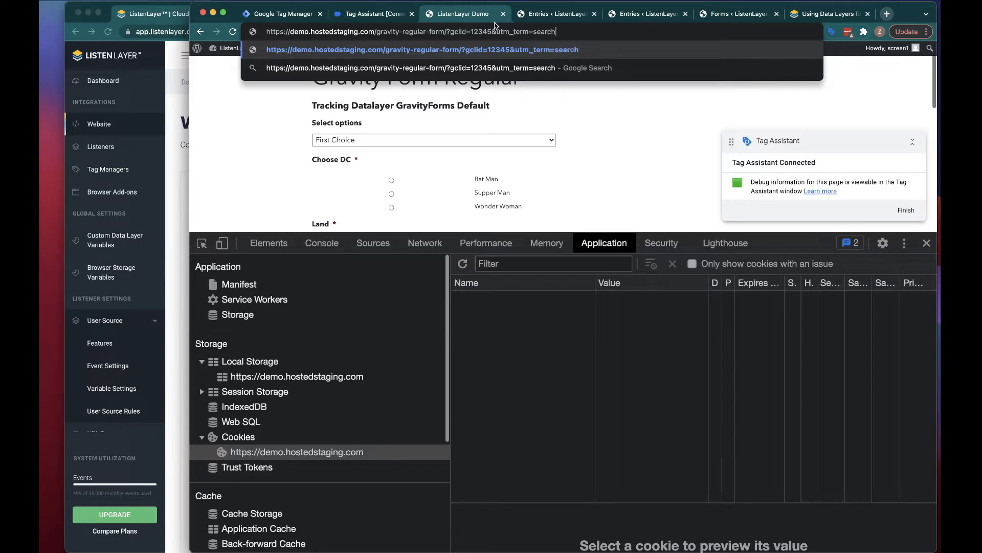
text(edkeyword)
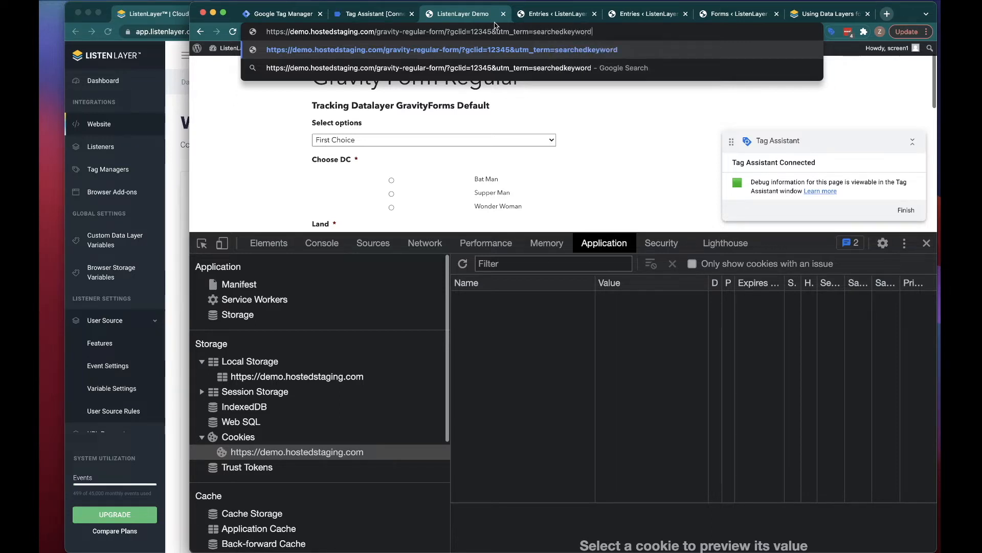
key(Return)
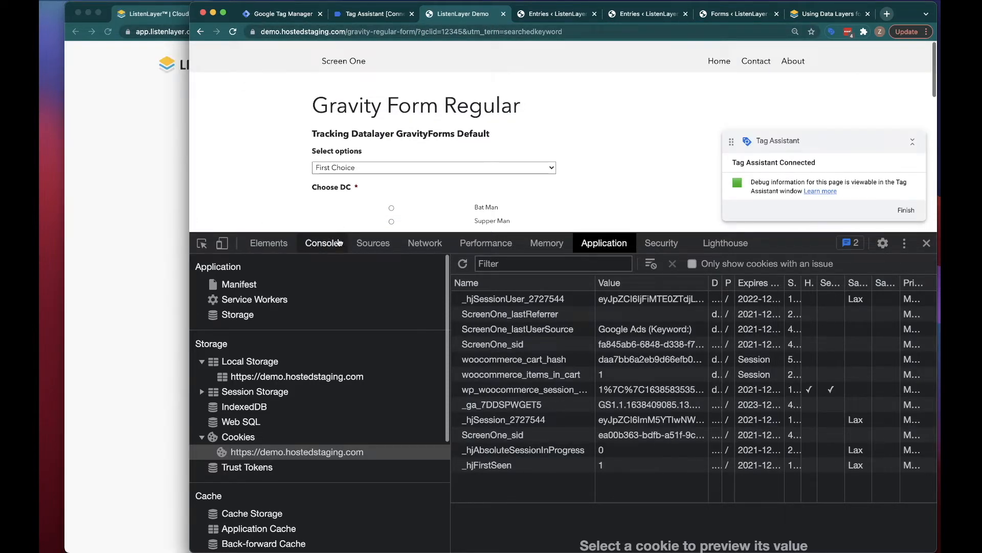
Show the demo page's console output and sign back in to ListenLayer with the saved Google account.
click(323, 244)
click(138, 153)
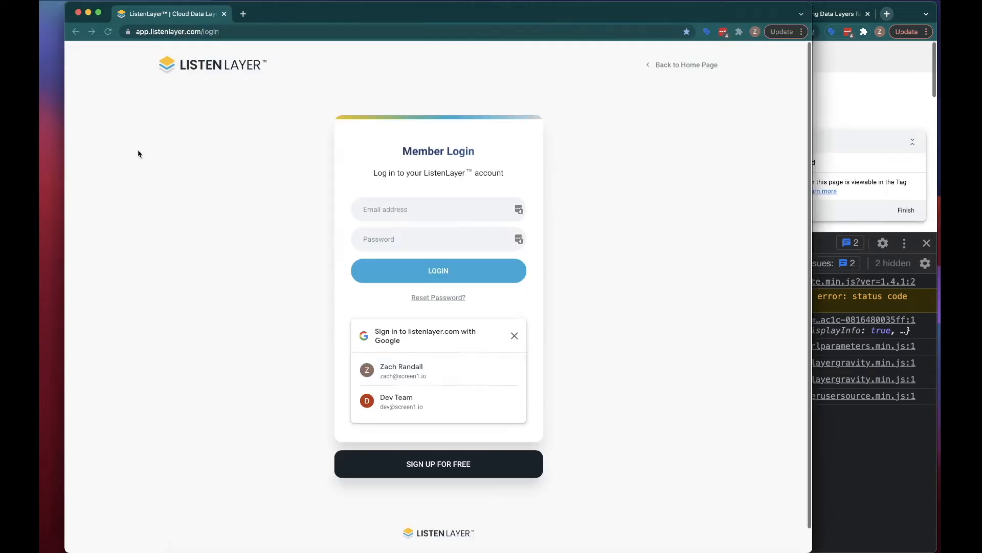
click(431, 375)
Expand the userSource event in the demo page's console and compare its source value with the gclid parameter in the URL.
click(842, 84)
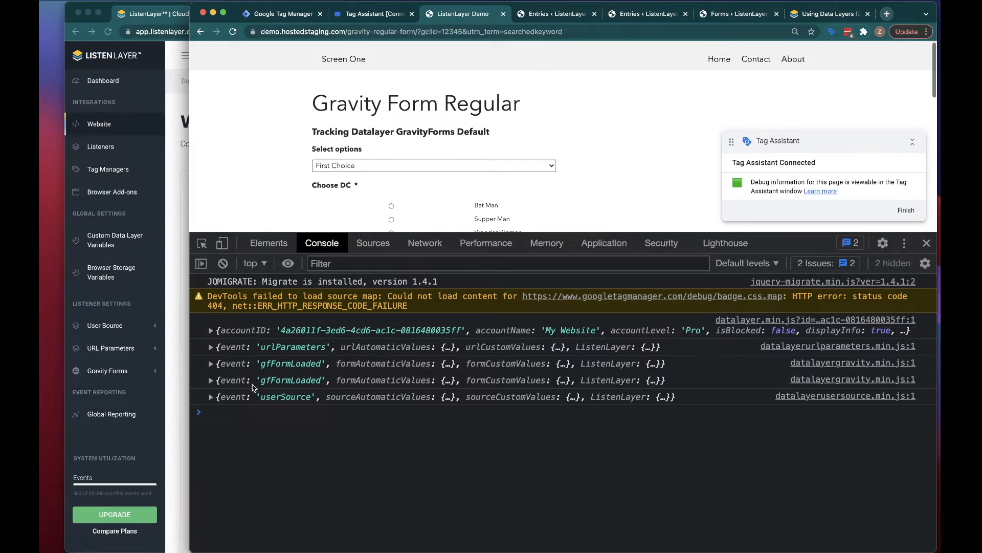
click(210, 398)
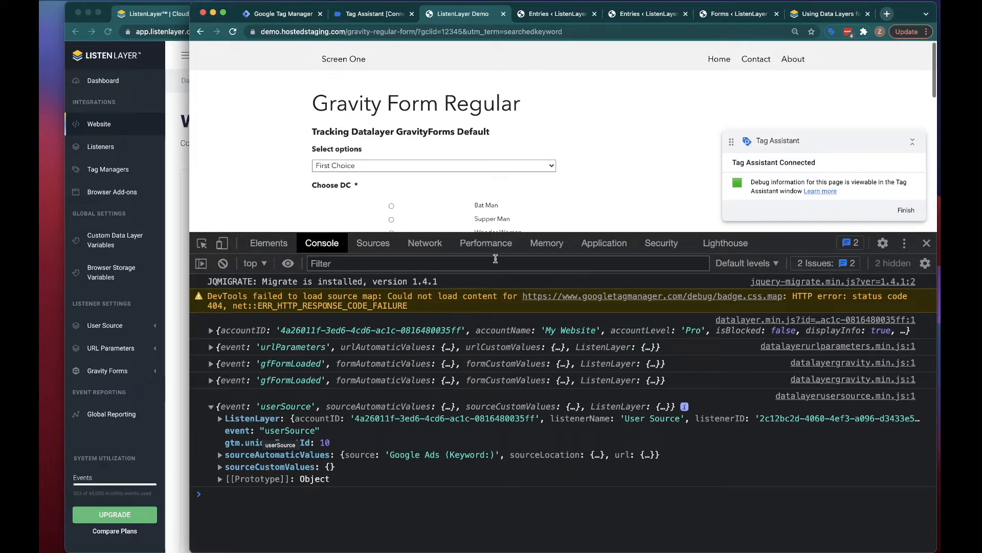
drag(417, 32, 464, 32)
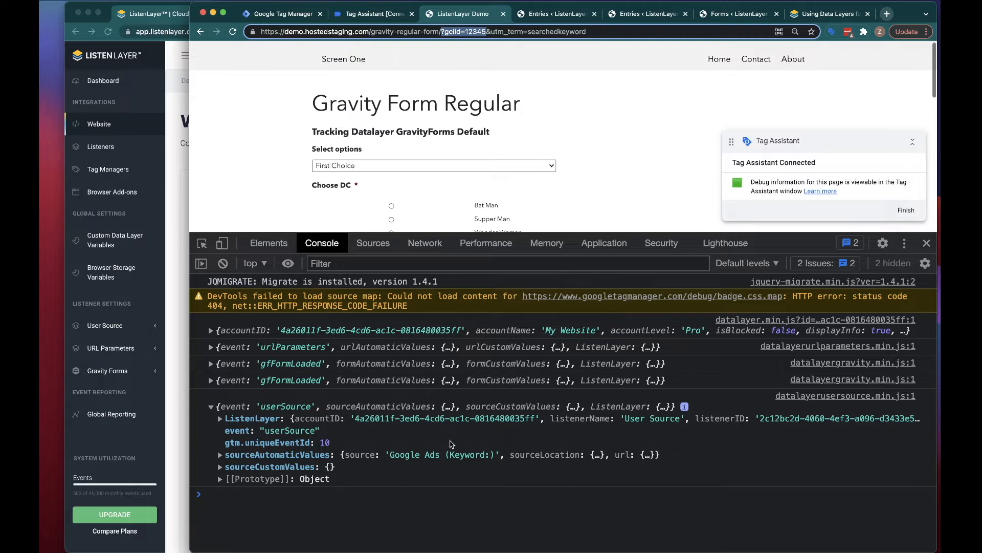
drag(495, 456, 445, 456)
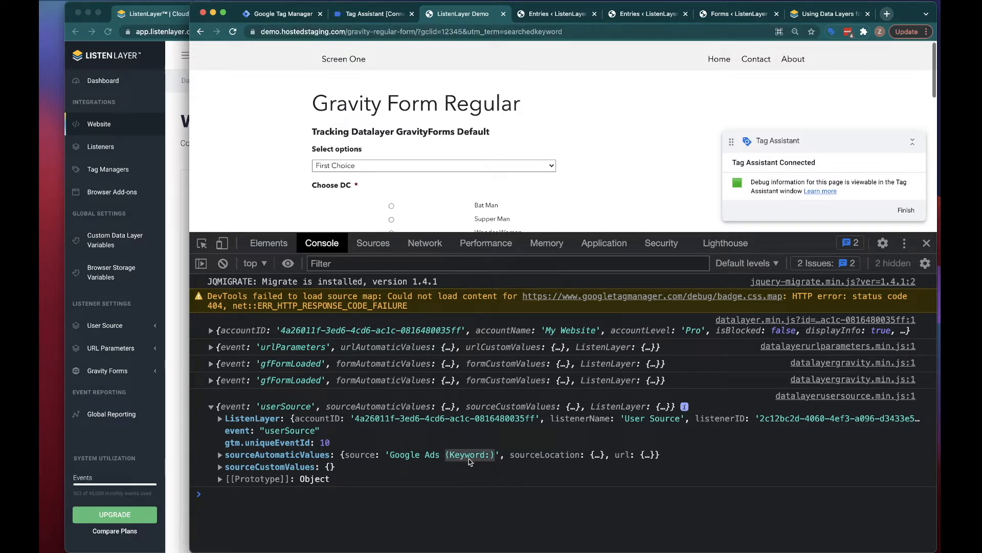
Check the gclid rule's User Source value in ListenLayer's Query String Rules, then return to the userSource event on the demo page.
click(175, 385)
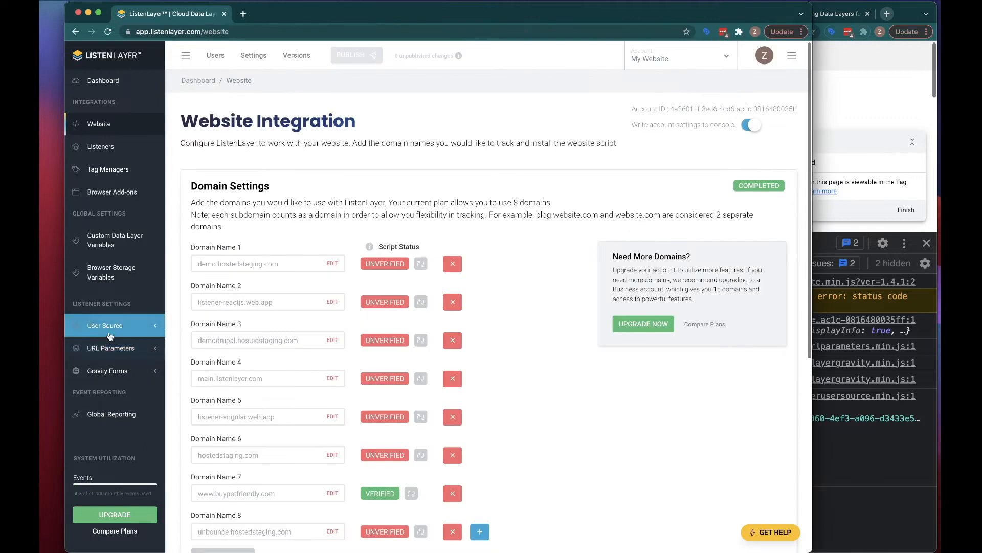
click(105, 325)
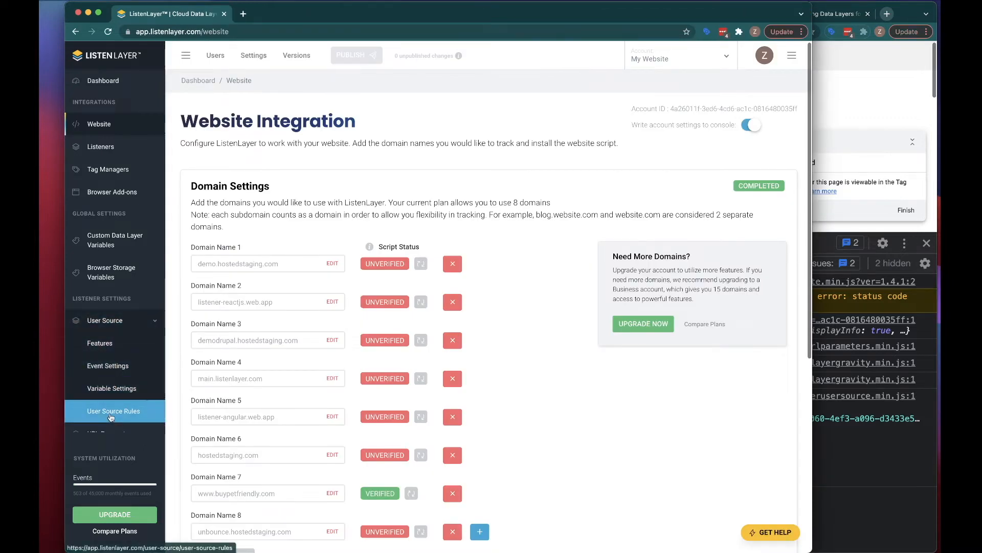
click(112, 411)
click(220, 350)
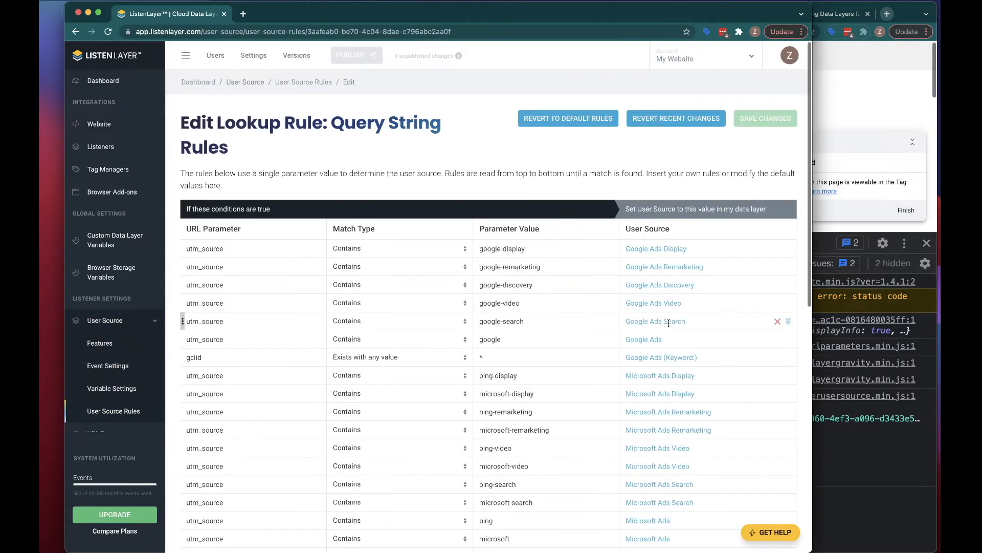
drag(660, 357, 698, 357)
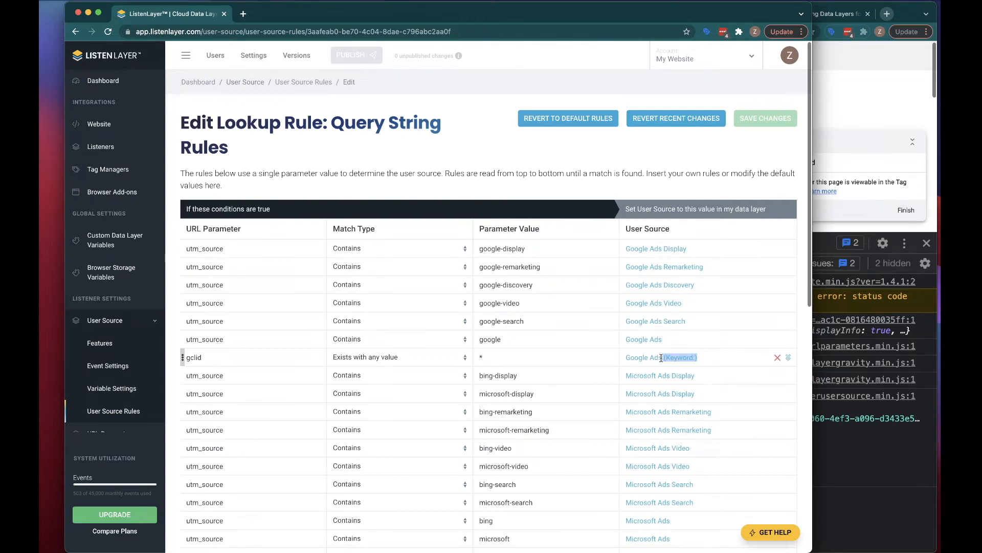
click(848, 452)
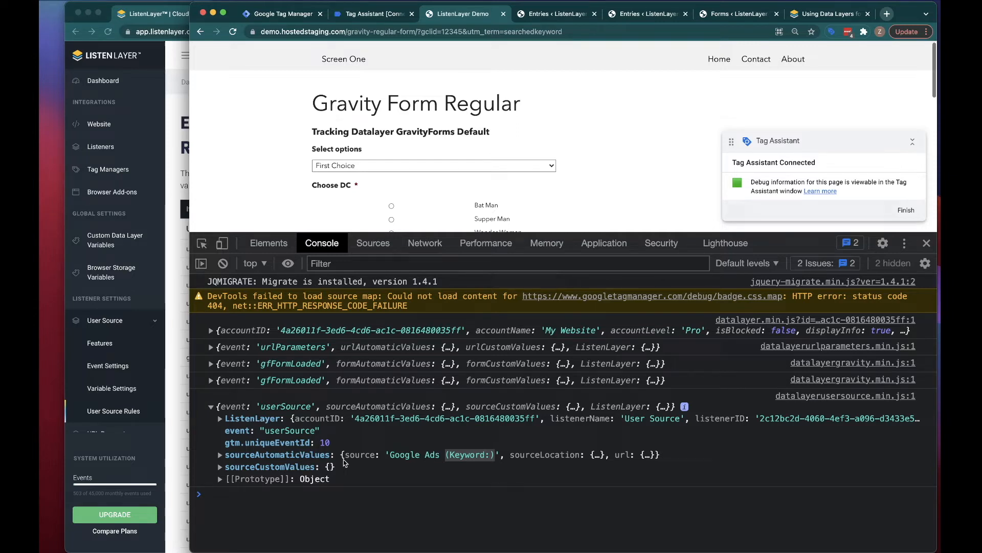
click(268, 496)
text(dataLayer)
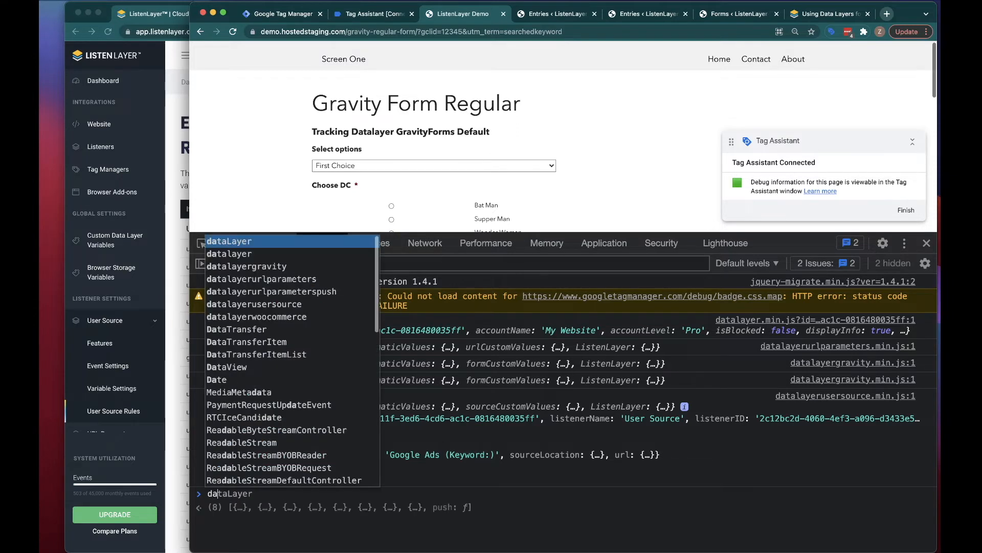
key(Return)
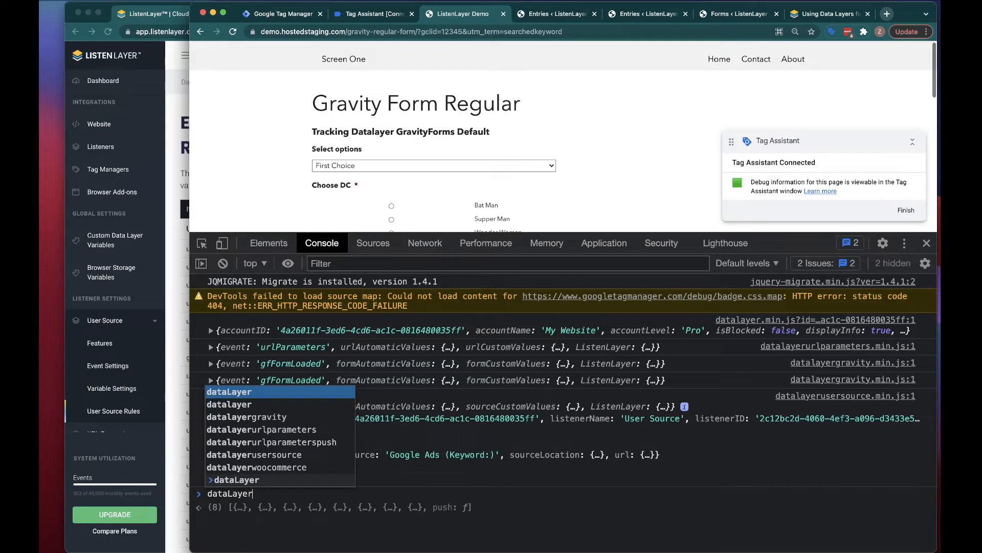
key(BackSpace)
key(BackSpace)
key(BackSpace)
key(BackSpace)
key(BackSpace)
key(BackSpace)
key(BackSpace)
key(BackSpace)
key(BackSpace)
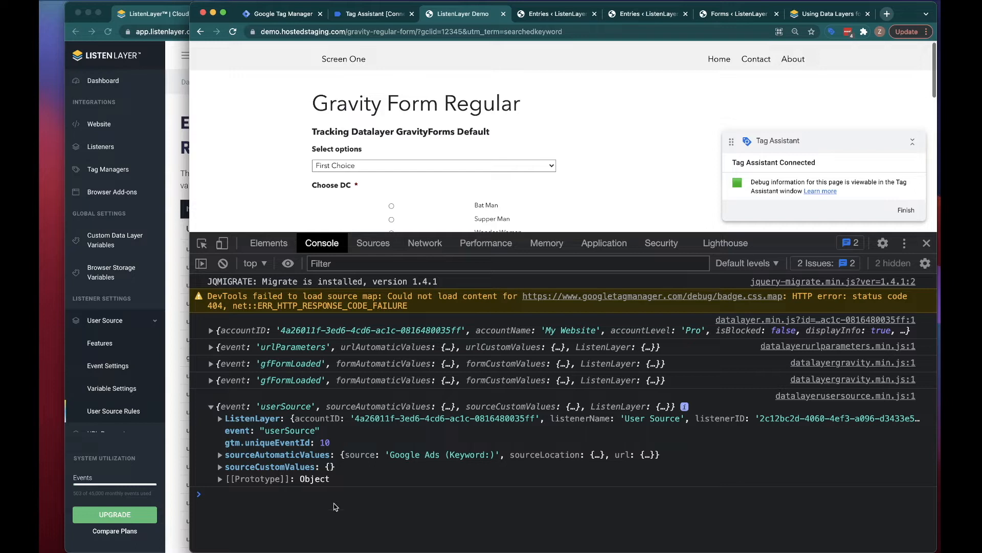
Switch to Tag Assistant, expand the userSource event's API call and examine its source value.
click(360, 17)
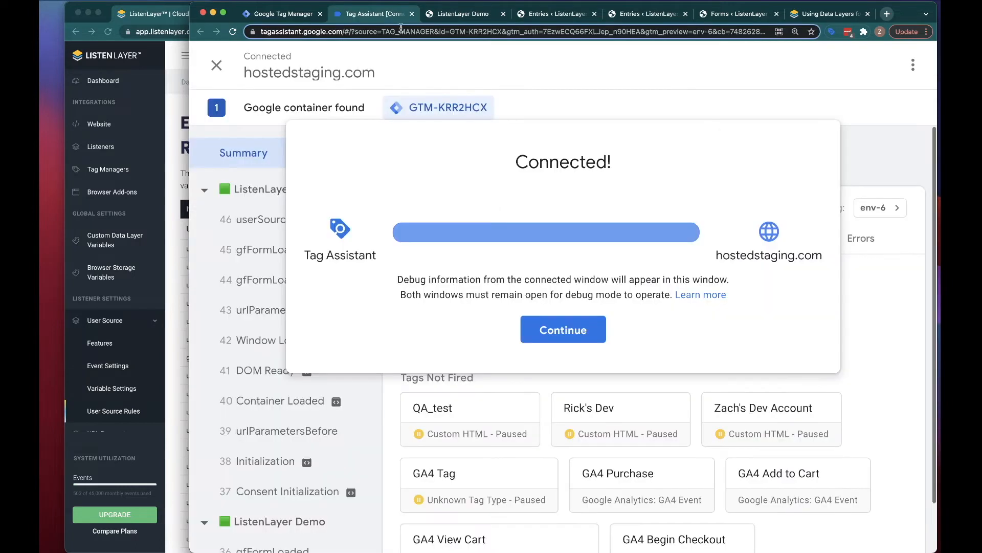
click(543, 329)
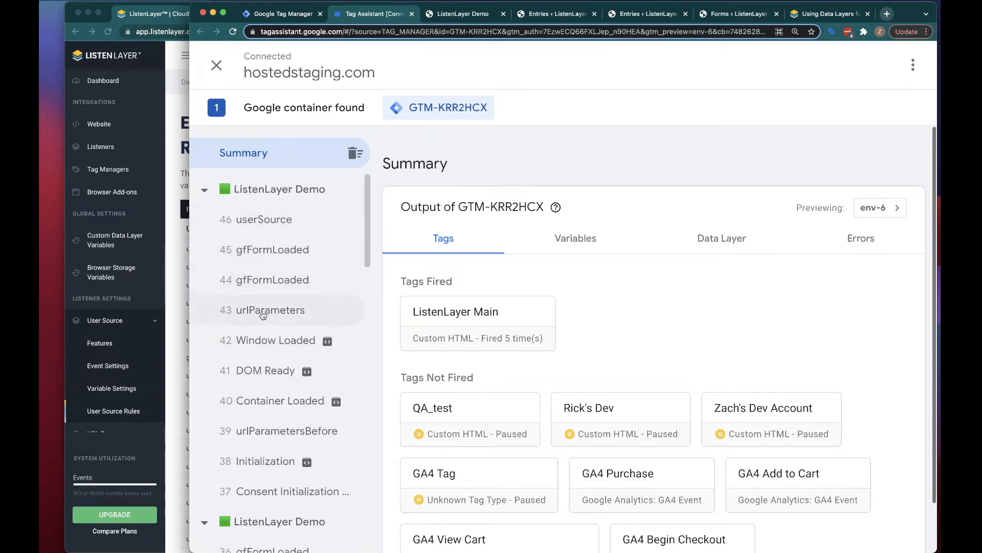
click(258, 221)
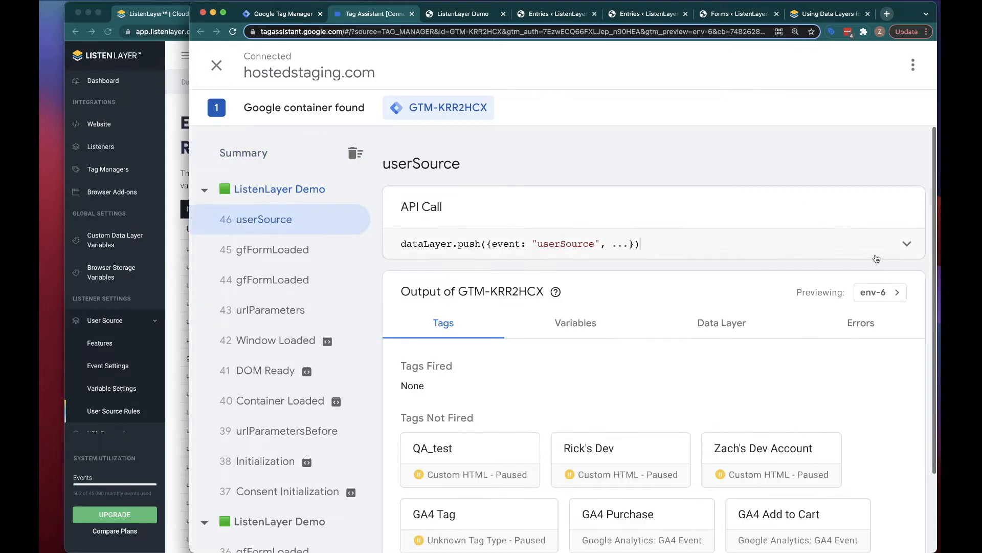
click(571, 254)
scroll(550, 293, down, 5)
scroll(551, 293, up, 3)
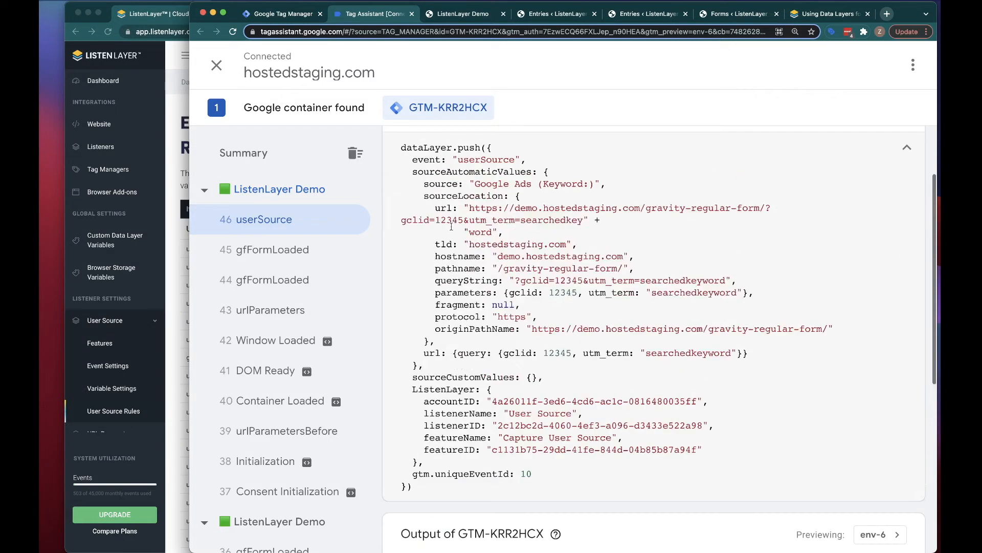
drag(462, 184, 579, 414)
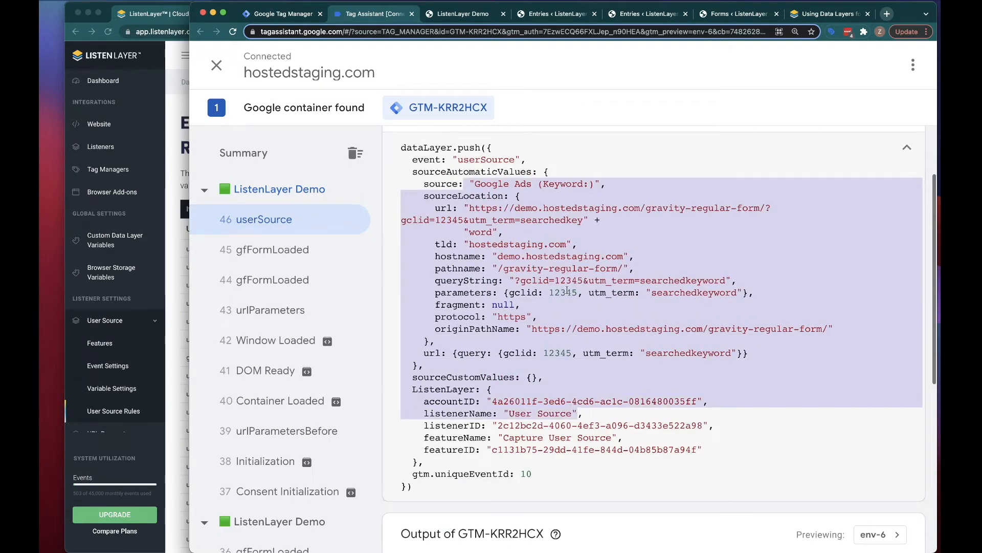
scroll(514, 246, up, 2)
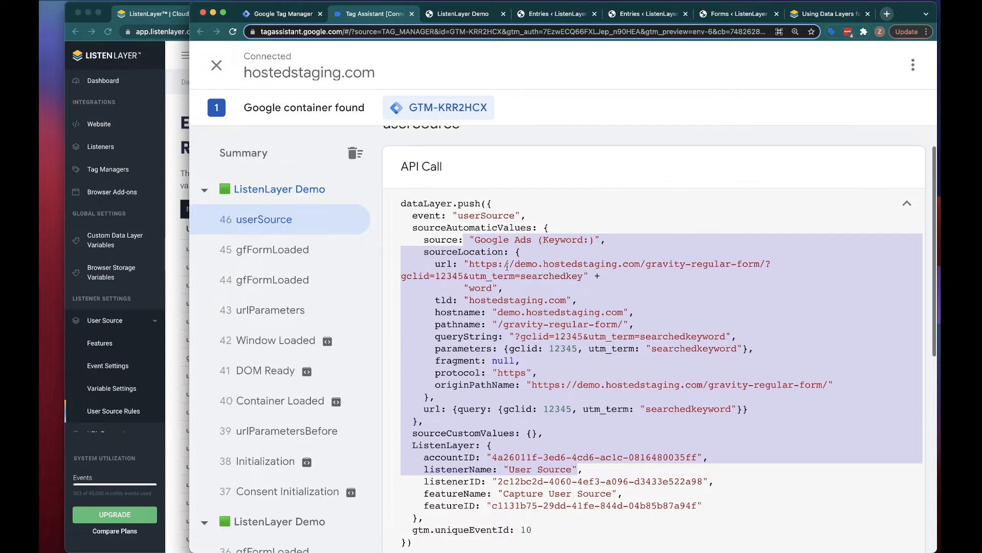
click(482, 239)
drag(424, 240, 609, 240)
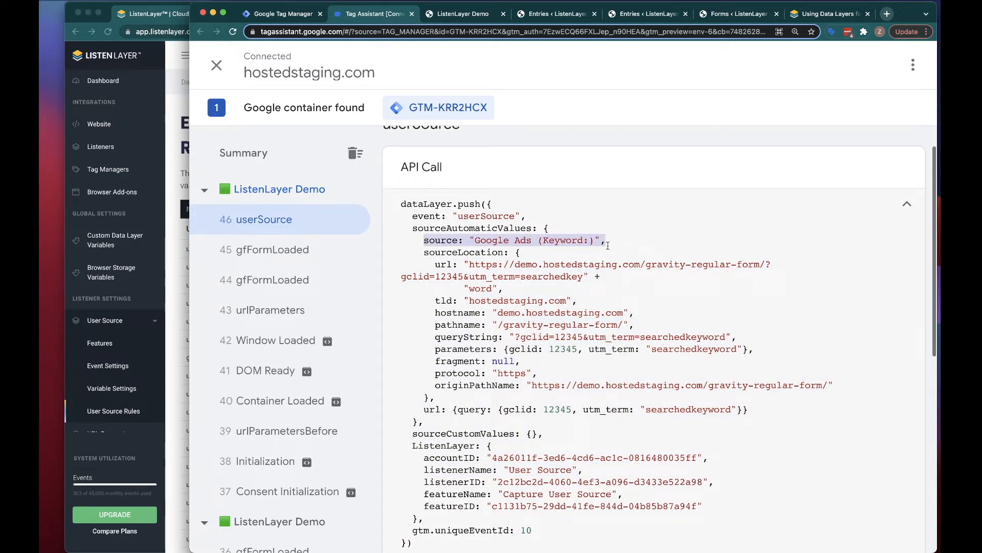
Compare the gclid and utm_term parameters in the demo page's URL with the url query values of the userSource event in Tag Assistant.
click(463, 14)
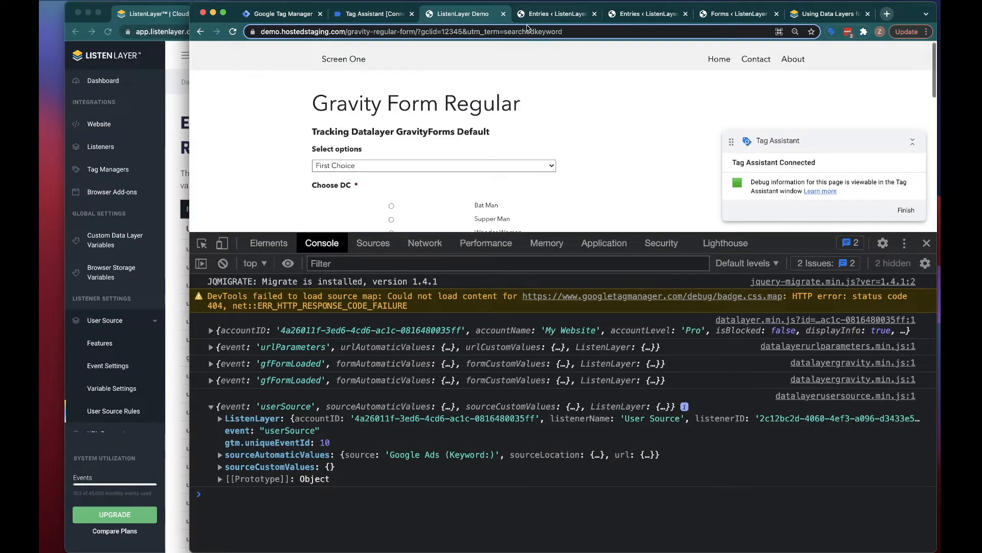
drag(463, 31, 586, 32)
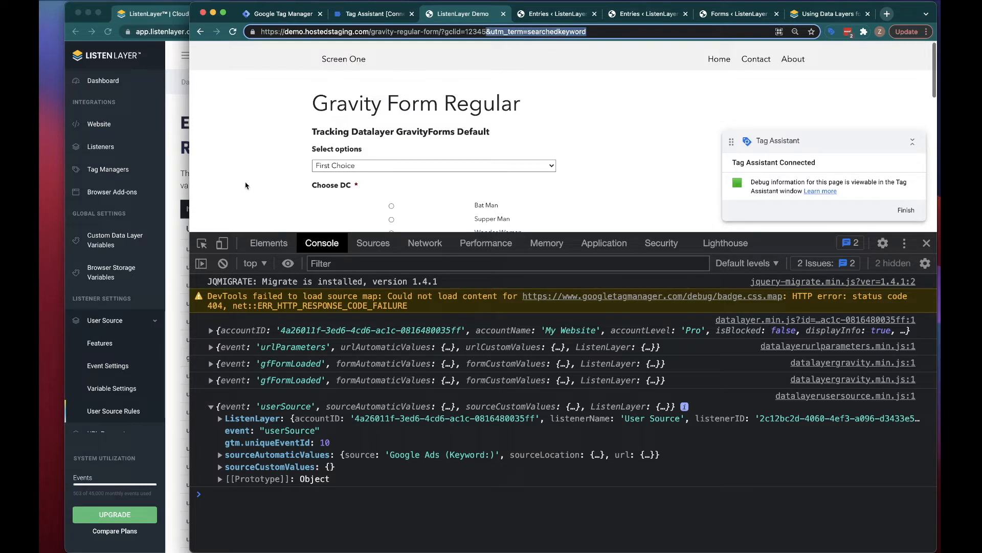
click(396, 12)
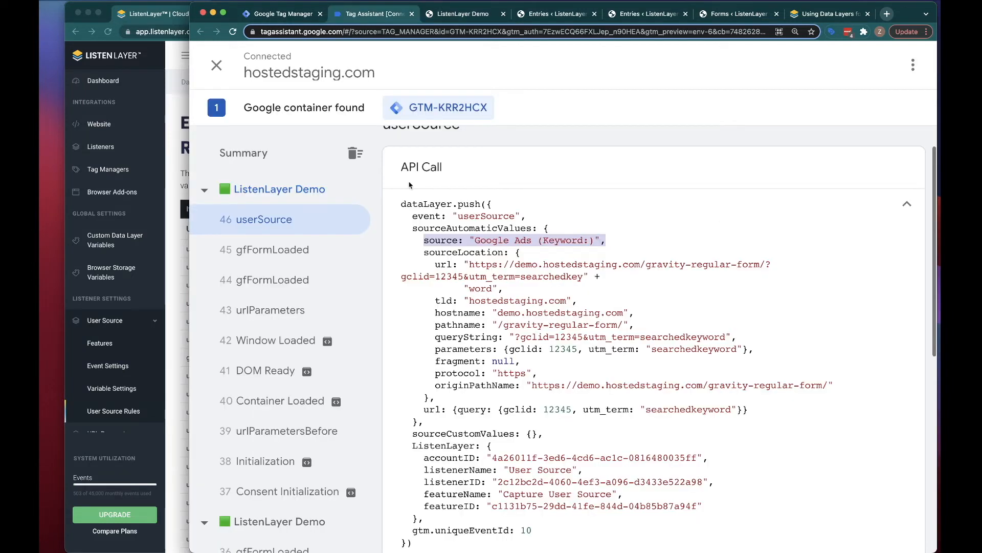
scroll(521, 377, down, 3)
scroll(520, 377, down, 1)
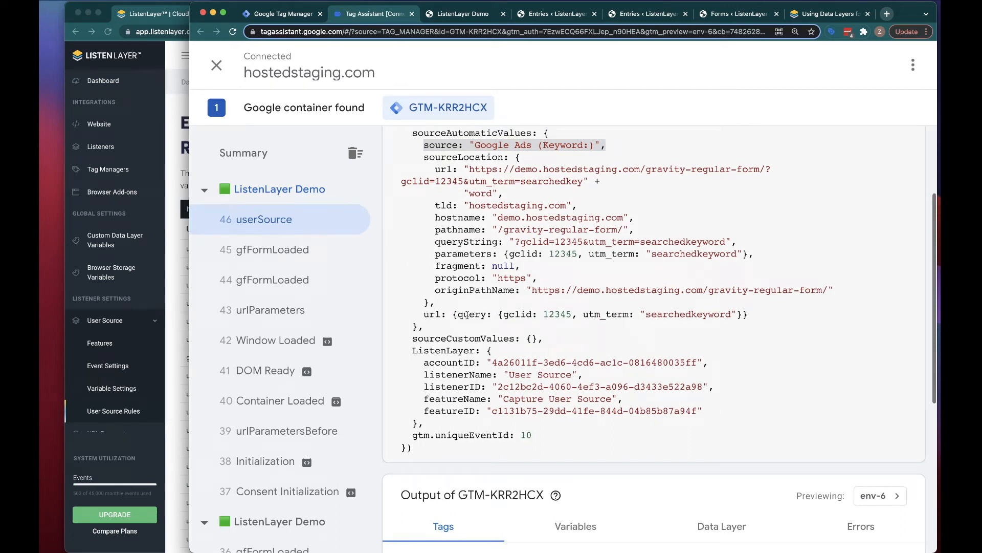
drag(503, 315, 572, 314)
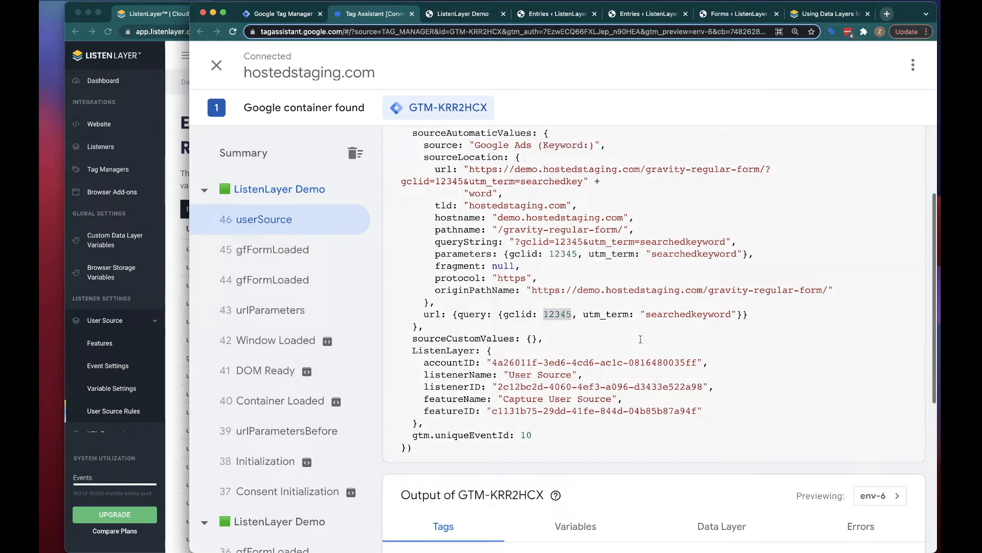
click(461, 14)
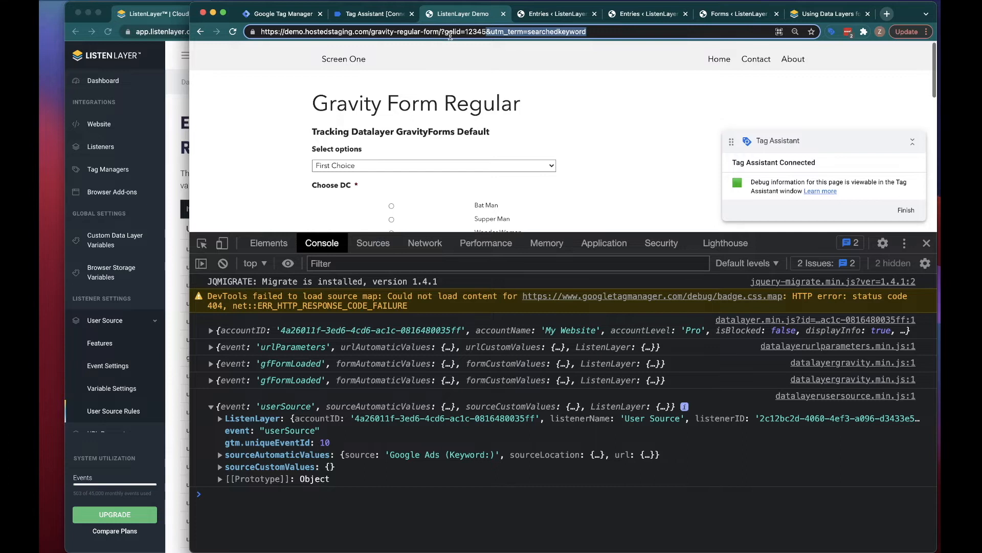
click(404, 14)
drag(583, 314, 629, 314)
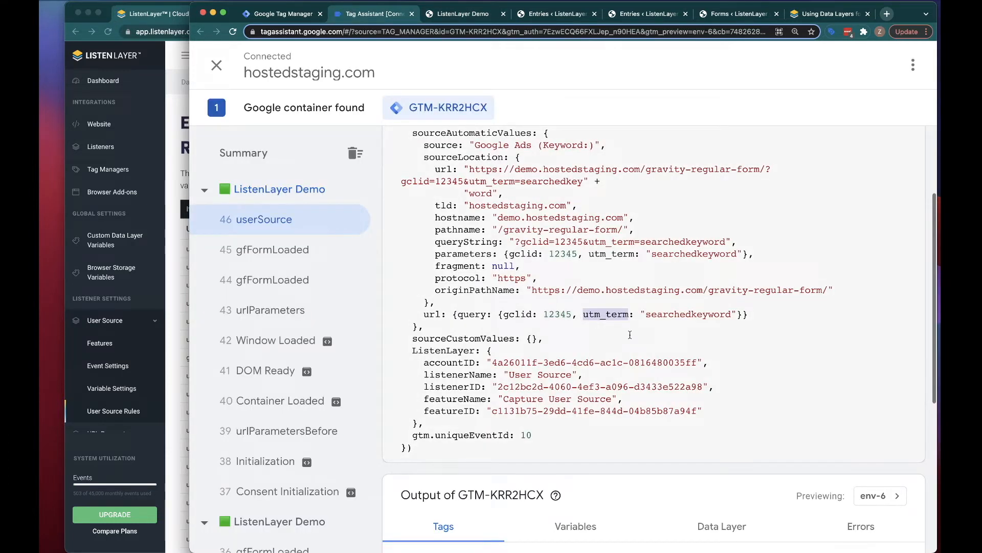
Open User Source's Variable Settings in ListenLayer and compare the Automatic Data Layer Variables with sourceAutomaticValues in Tag Assistant's userSource event.
click(170, 295)
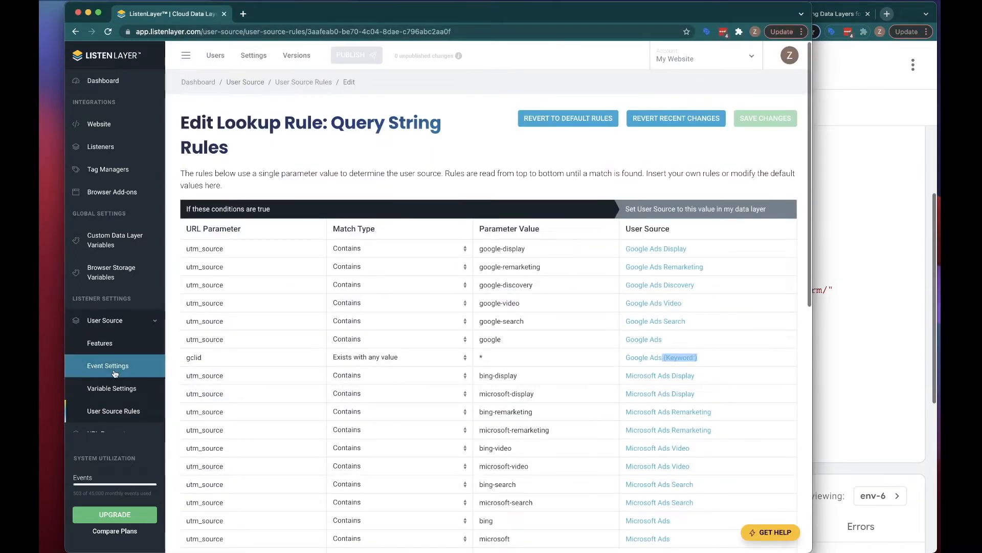
click(121, 389)
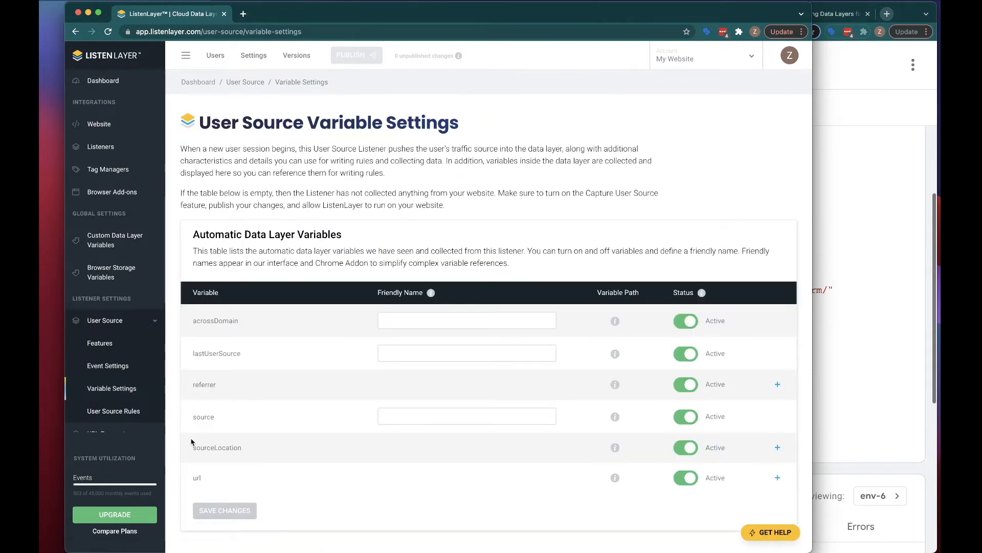
drag(215, 234, 306, 235)
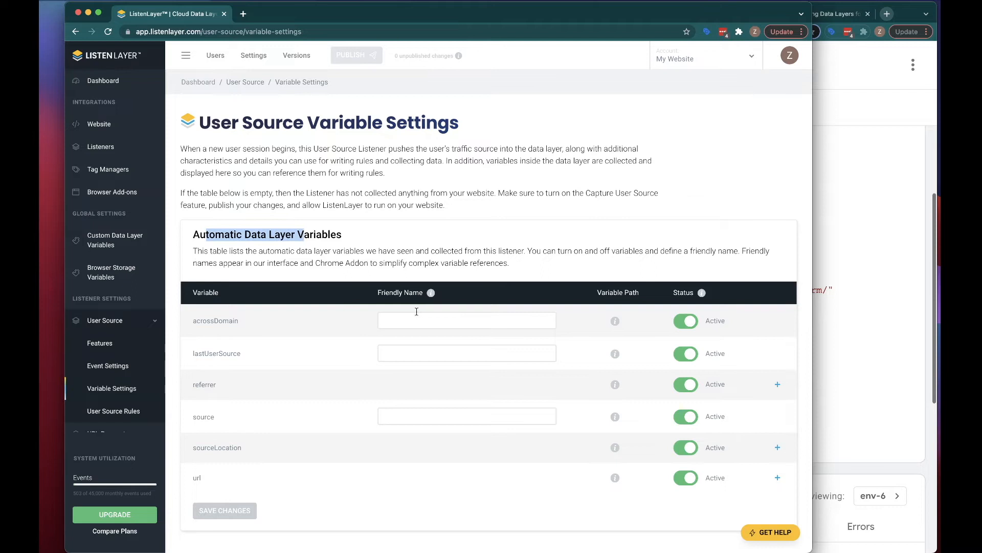
click(870, 323)
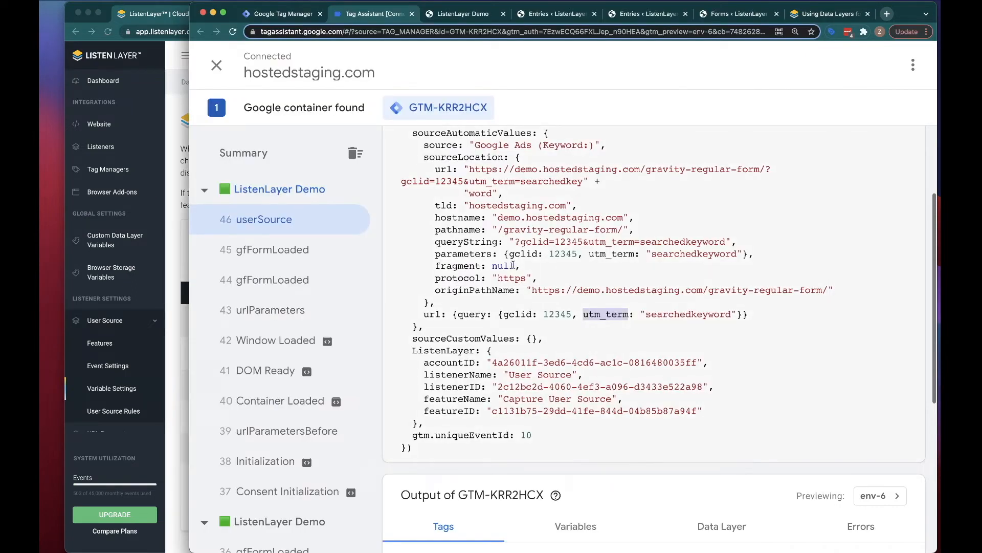
scroll(513, 265, up, 2)
drag(411, 198, 538, 198)
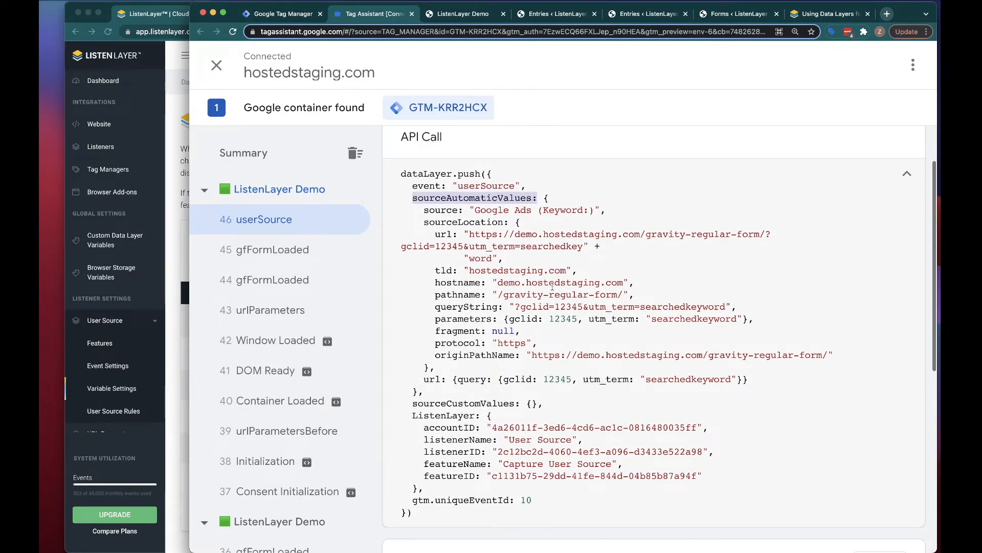
Expand the url and query variables in ListenLayer's Automatic Data Layer Variables table and locate utm_term.
click(173, 339)
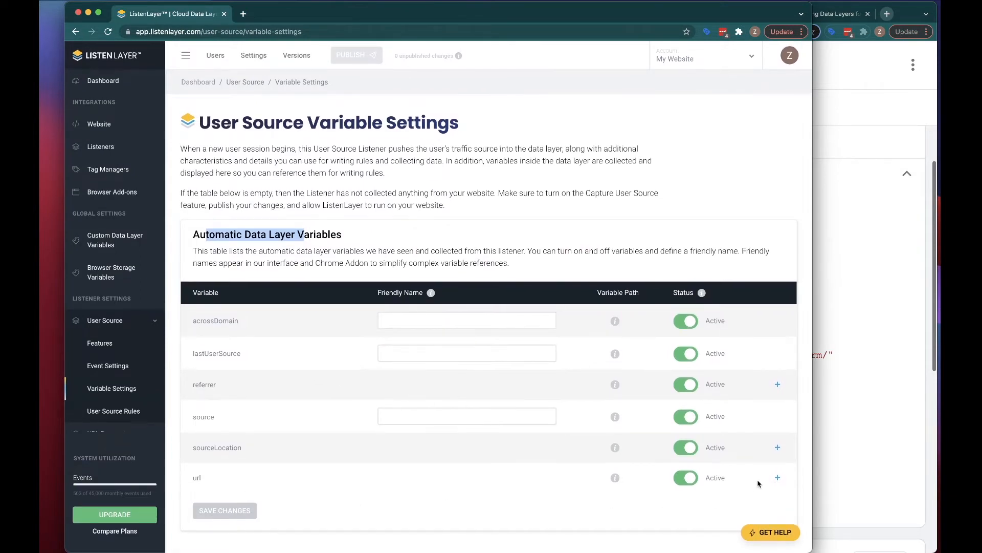
click(777, 477)
scroll(341, 389, down, 1)
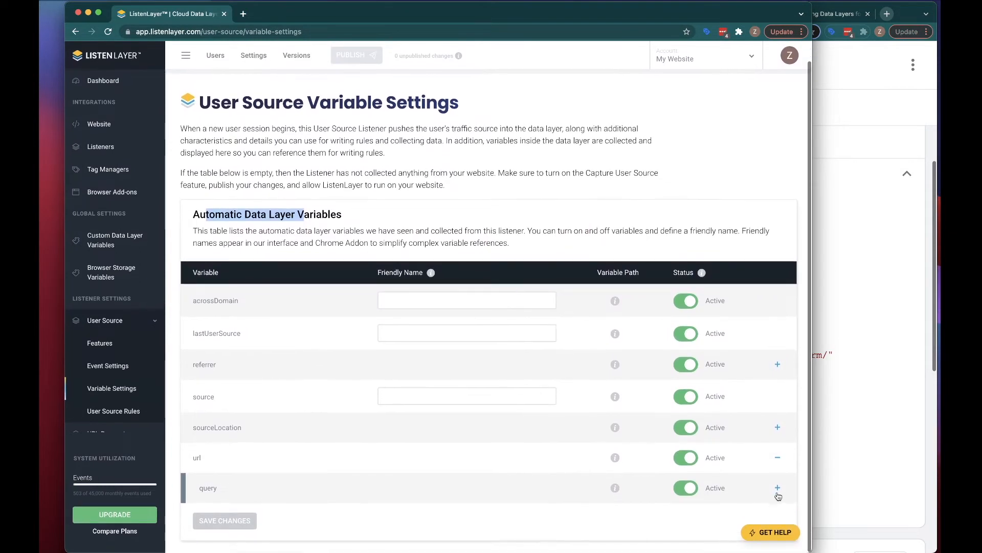
click(777, 494)
scroll(360, 432, down, 3)
scroll(248, 473, down, 10)
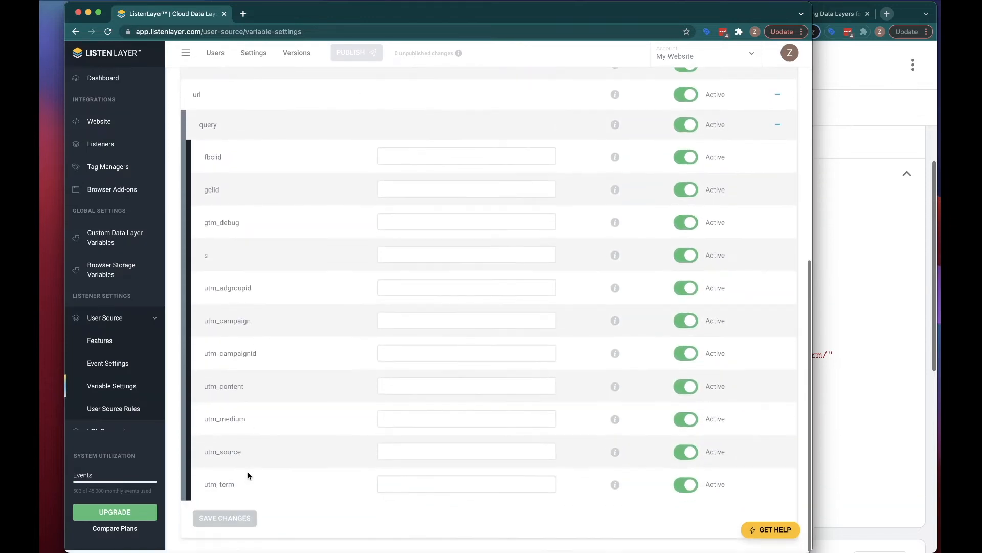
drag(238, 487, 203, 486)
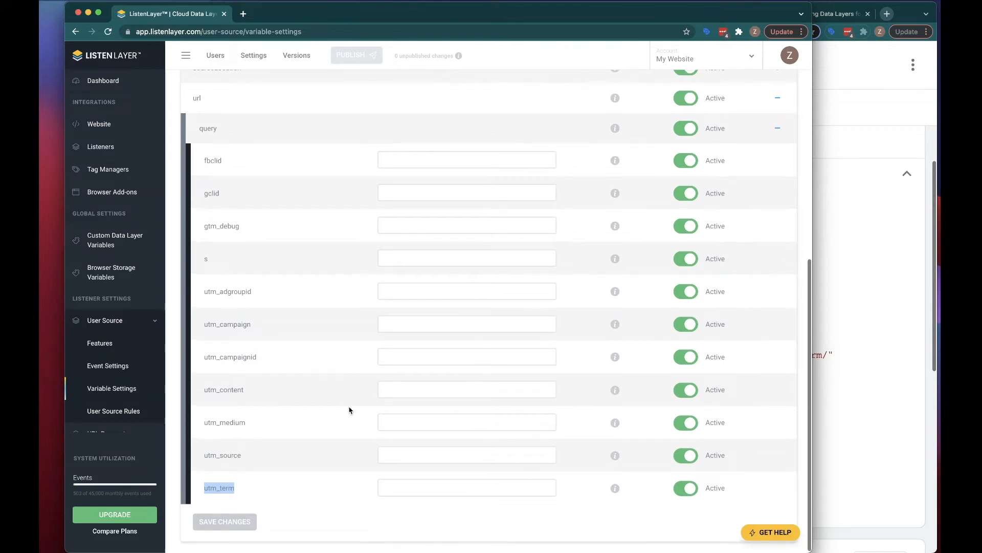
Insert the data layer variable sourceAutomaticValues.url.query.utm_term after "Keyword:" in the User Source value of the gclid rule in Query String Rules.
click(91, 411)
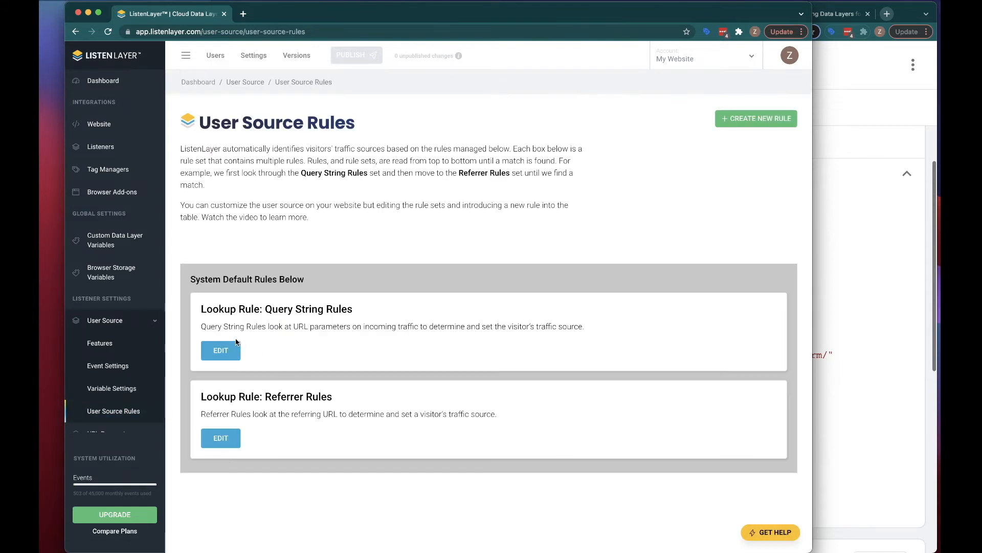
click(219, 352)
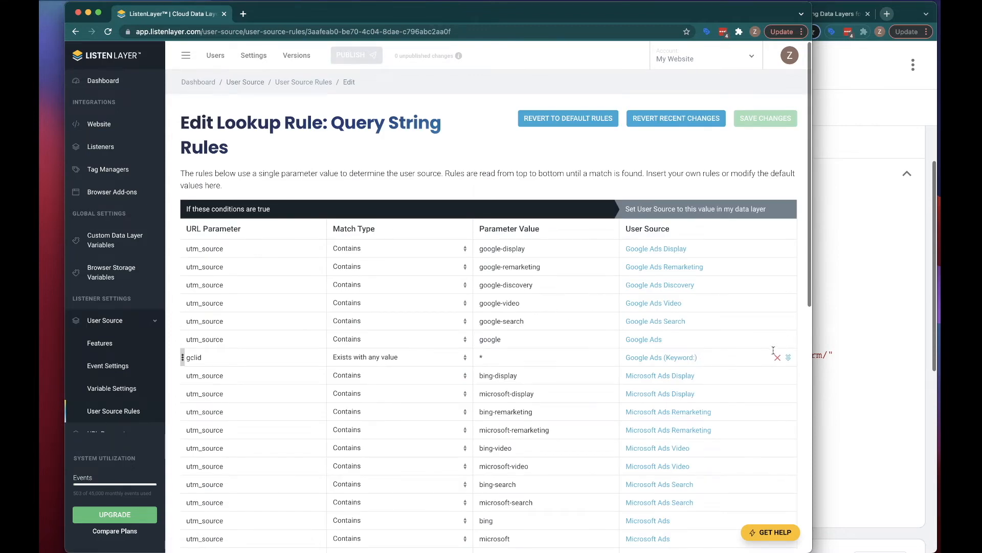
click(788, 357)
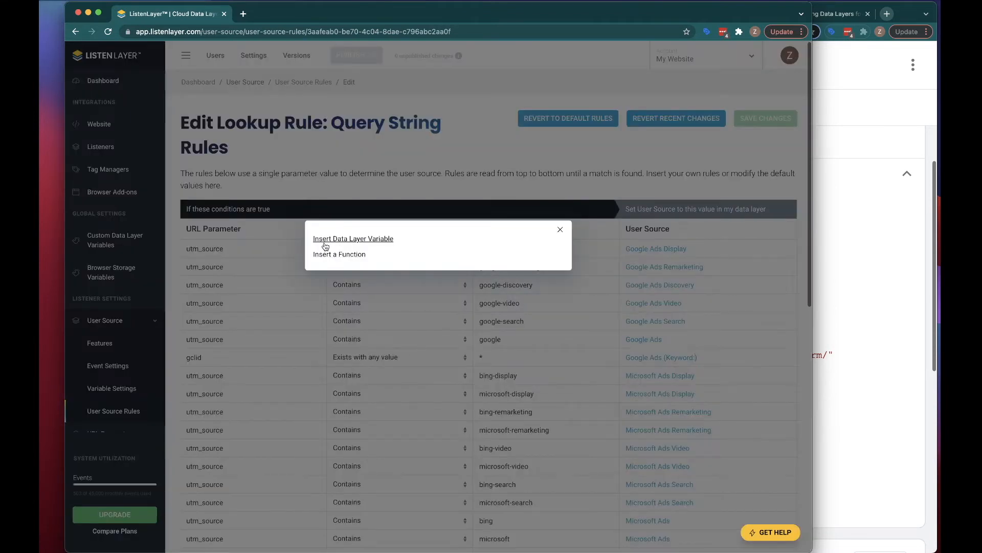
click(325, 241)
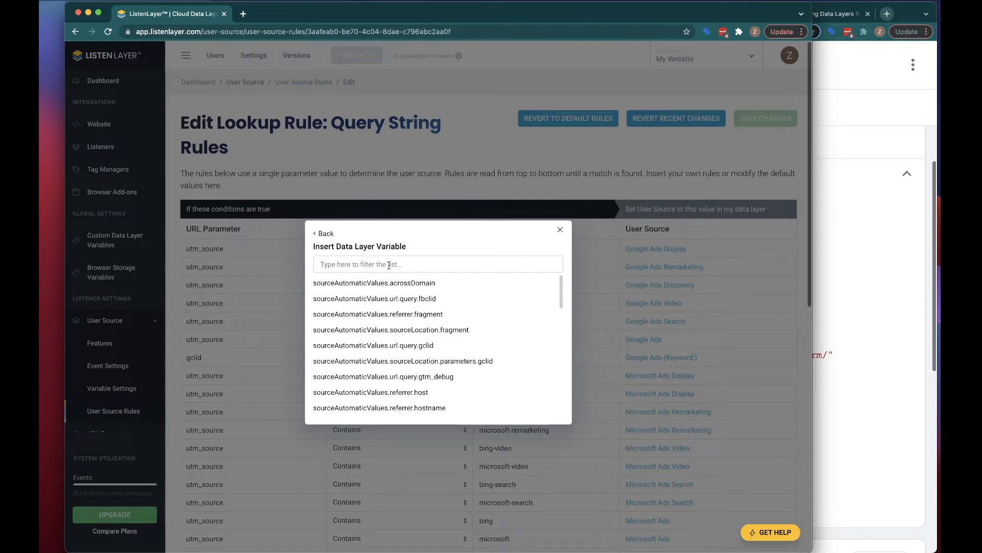
text(utm_term)
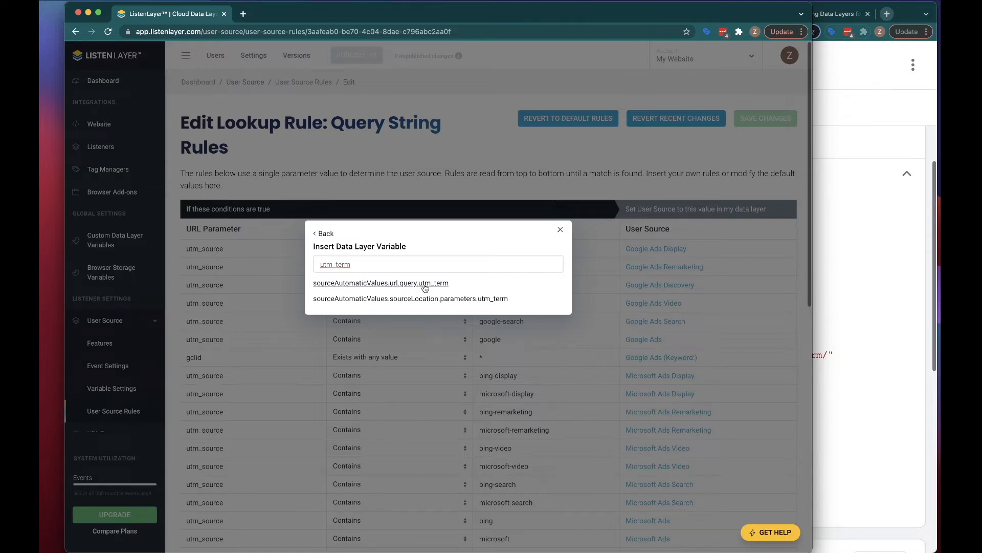
click(414, 285)
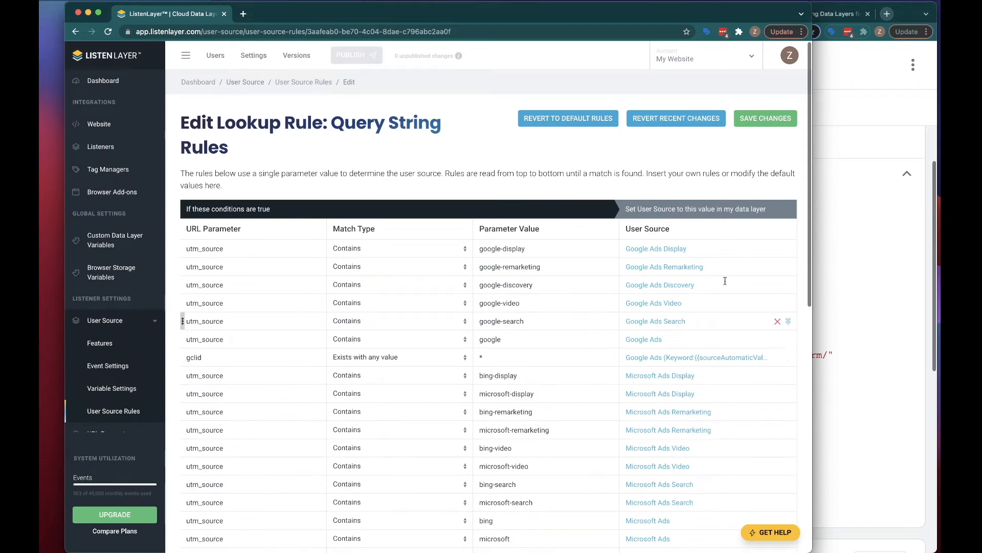
Save the Query String Rules changes and reopen that rule set for editing.
click(765, 119)
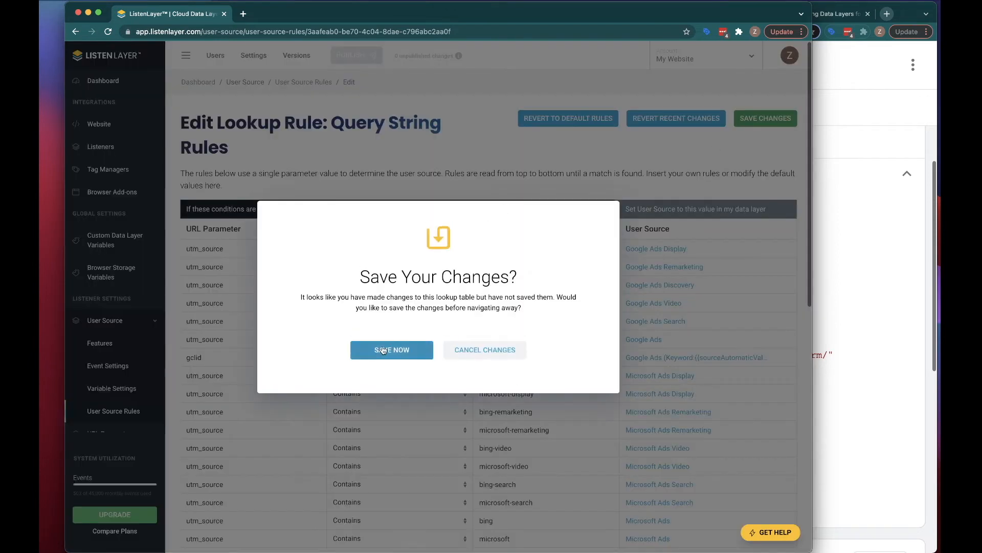
click(383, 350)
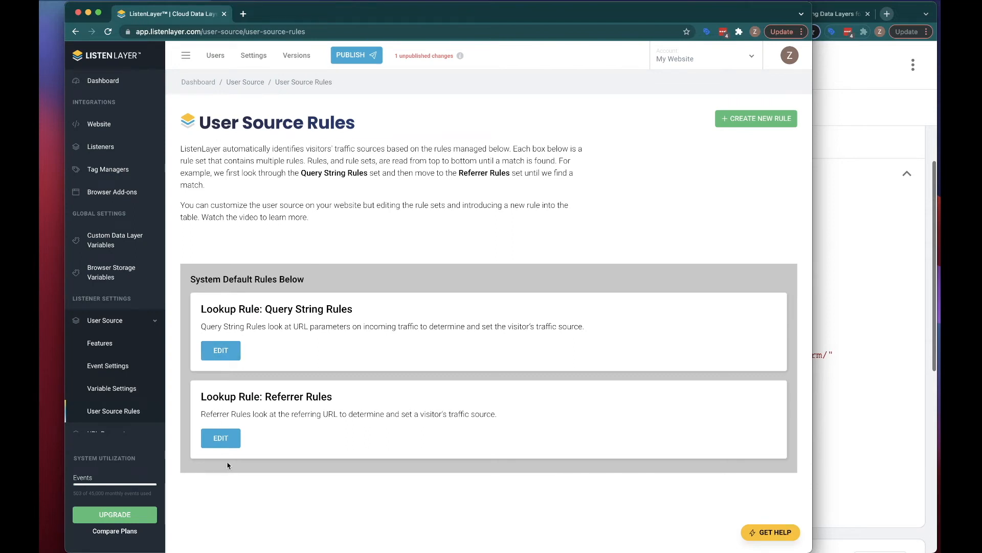
click(220, 352)
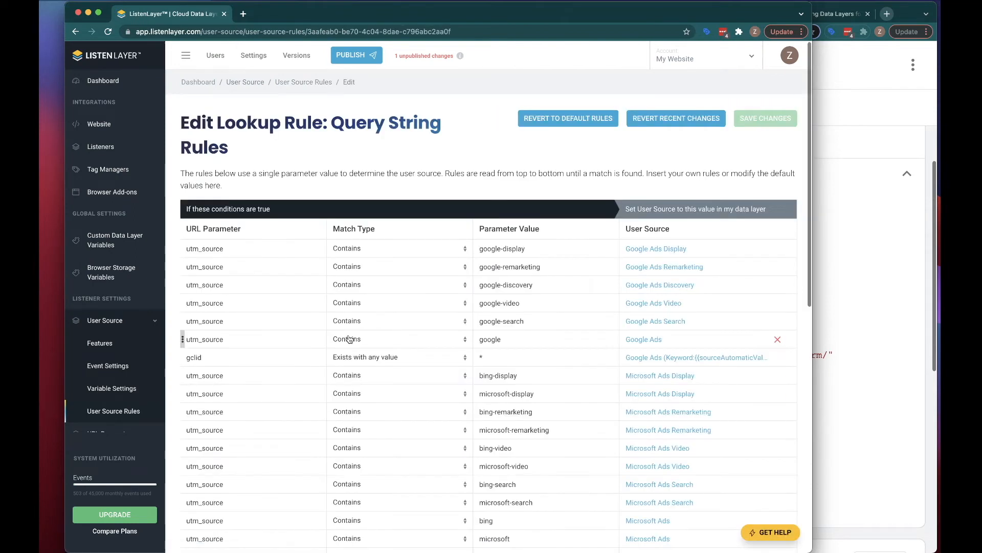
Review the full list of Query String Rules, from the Google rules to the LinkedIn rules.
scroll(349, 340, down, 10)
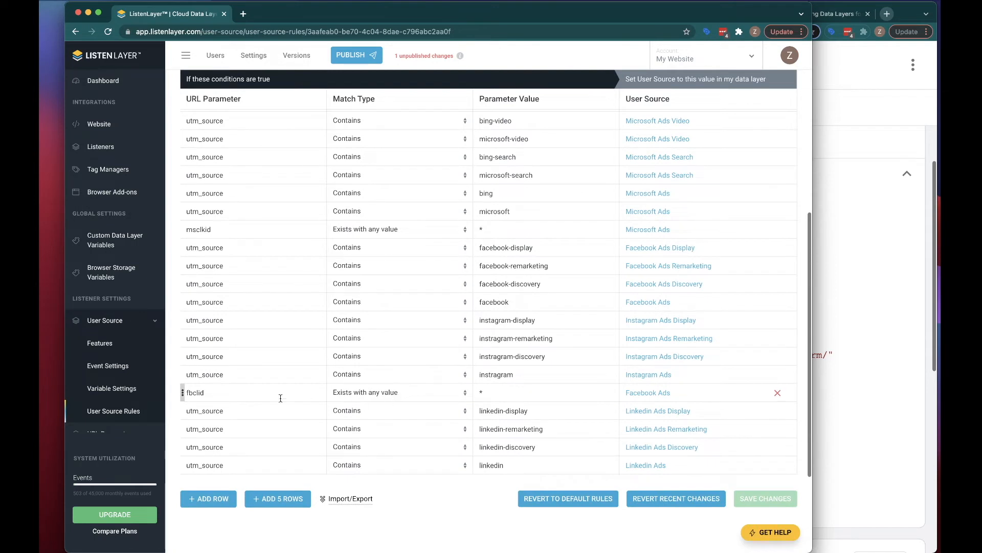
scroll(381, 338, up, 8)
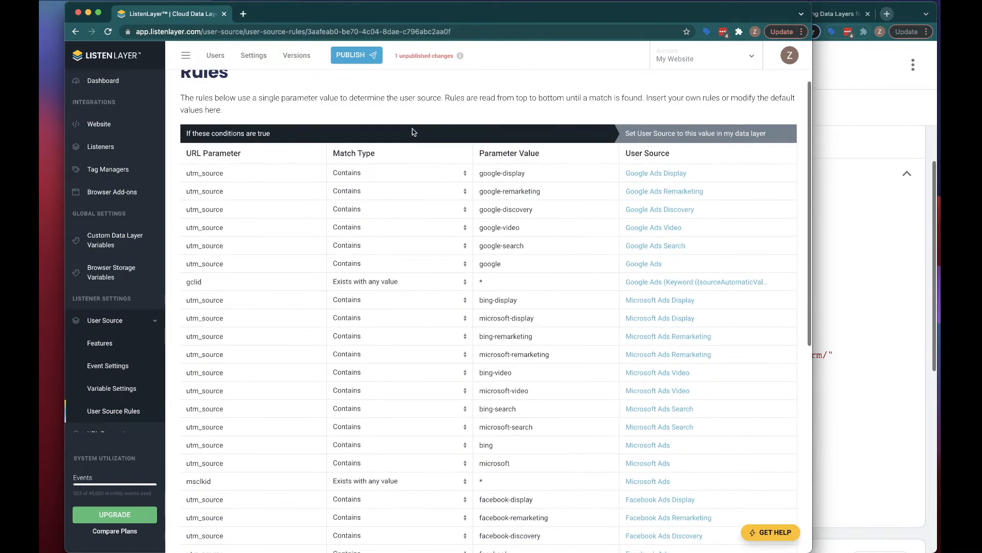
scroll(423, 411, down, 5)
scroll(423, 413, down, 5)
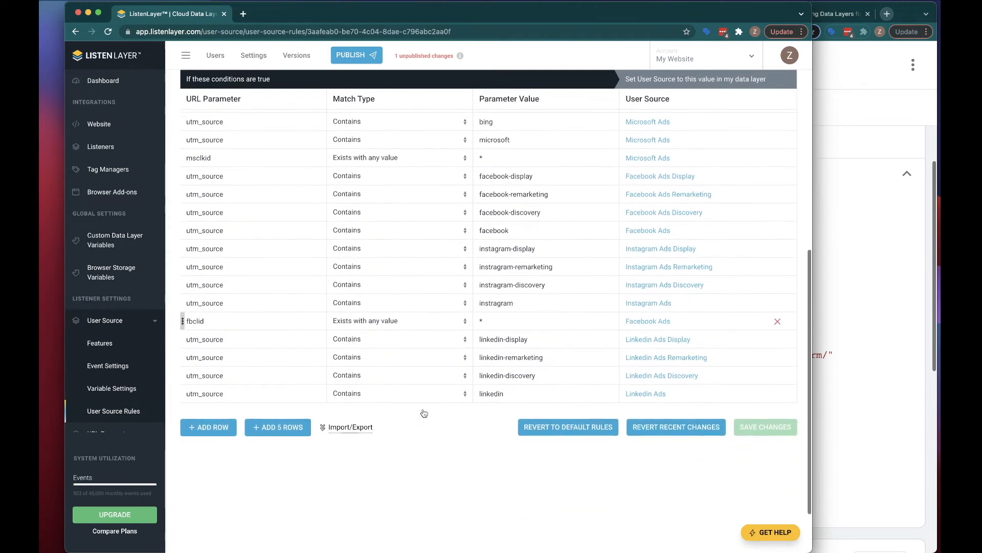
scroll(315, 86, up, 14)
click(314, 83)
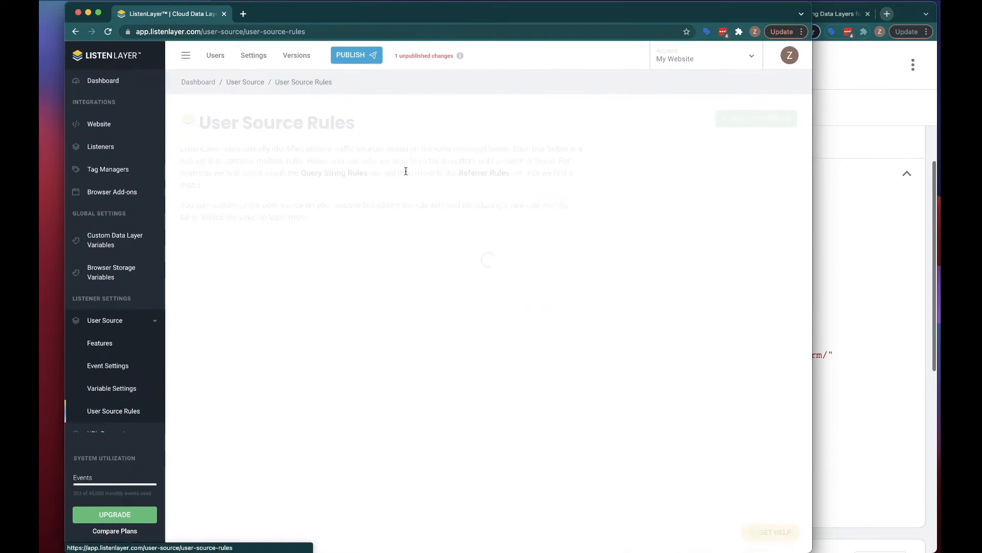
click(222, 446)
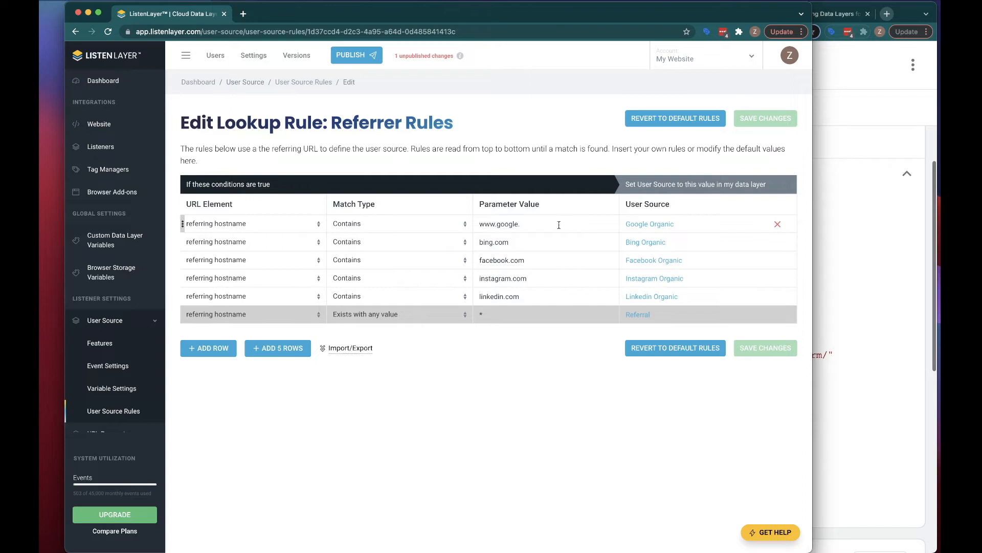
click(493, 224)
drag(682, 225, 623, 227)
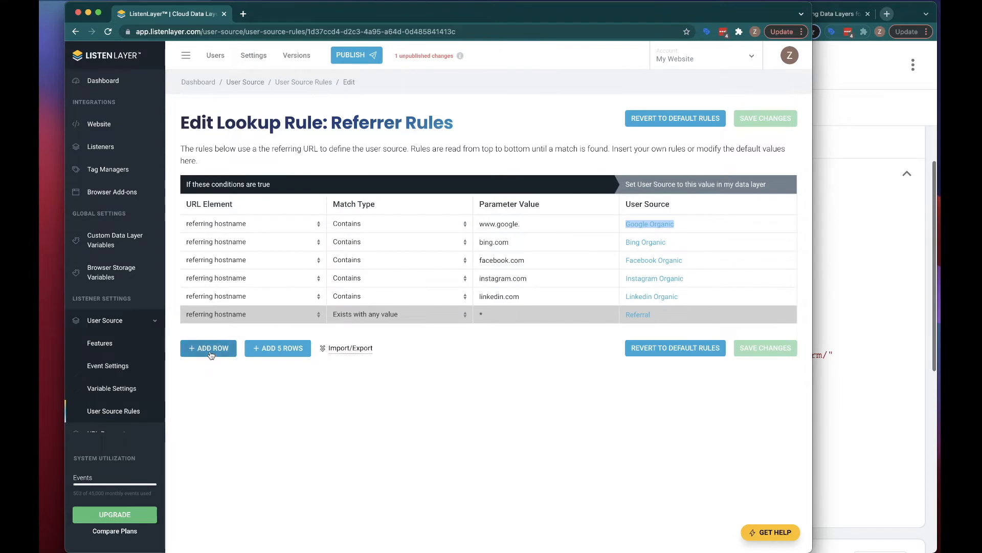
Add a referrer rule above the catch-all Referral row mapping hostnames containing capterra.com to "Capterra Organic", and save the rule set.
click(211, 350)
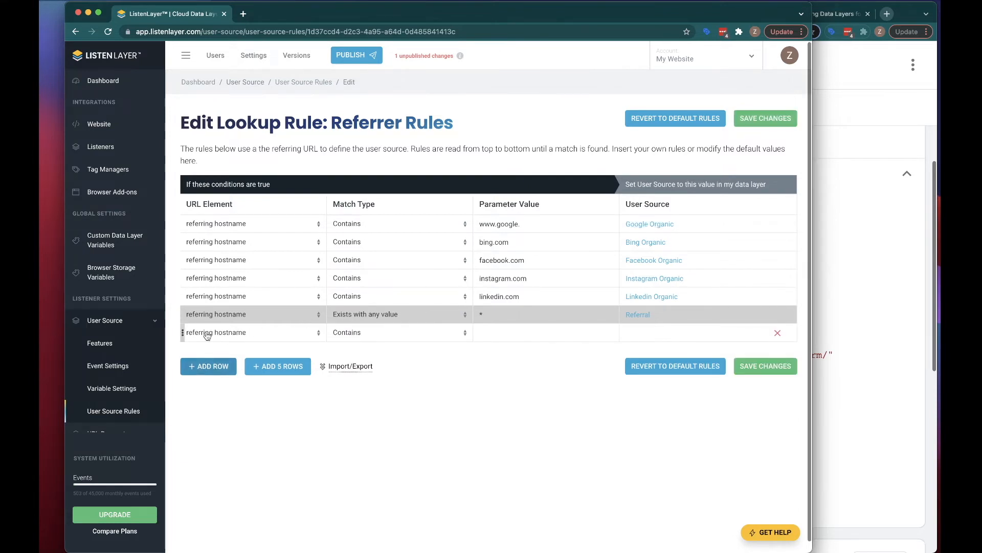
drag(182, 333, 183, 314)
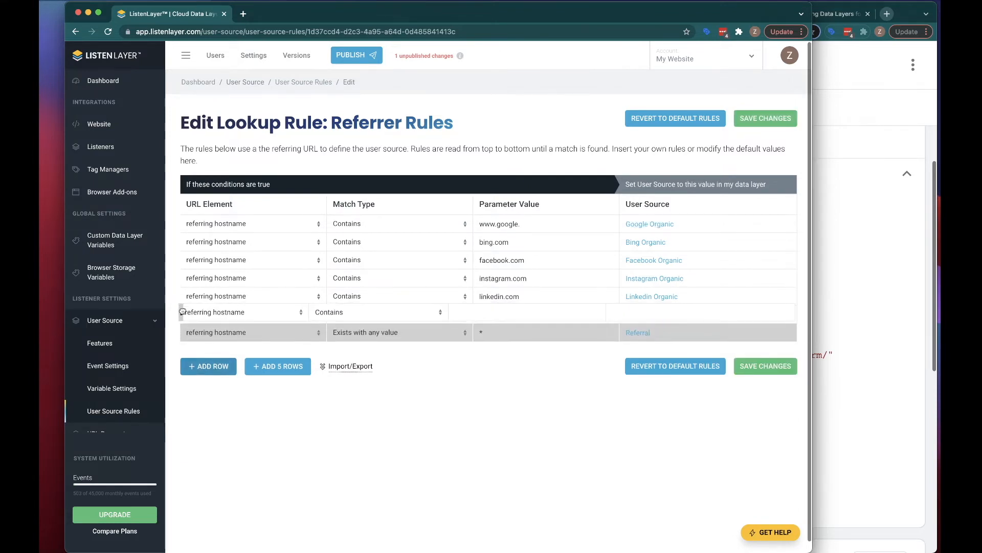
click(507, 310)
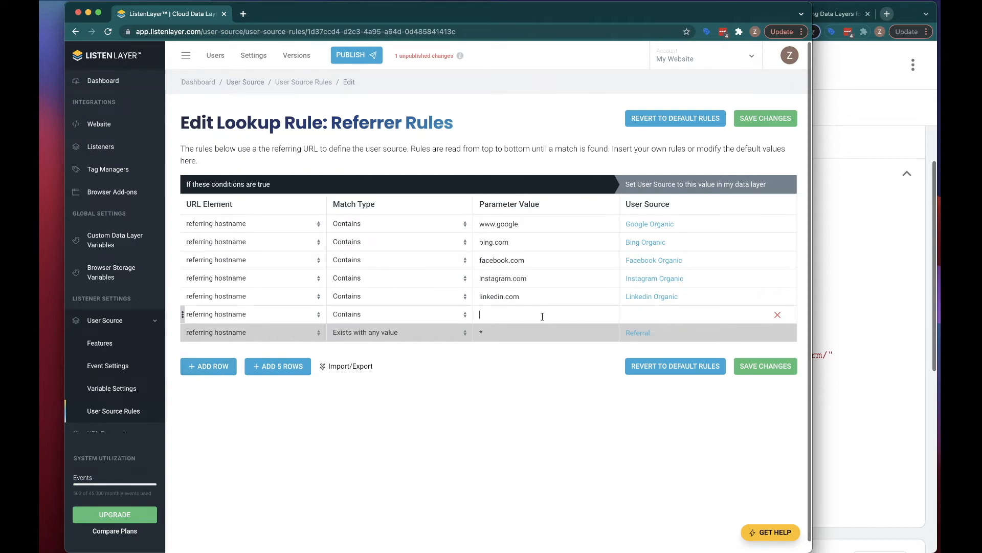
text(capterra.com)
text(Capterra Organic)
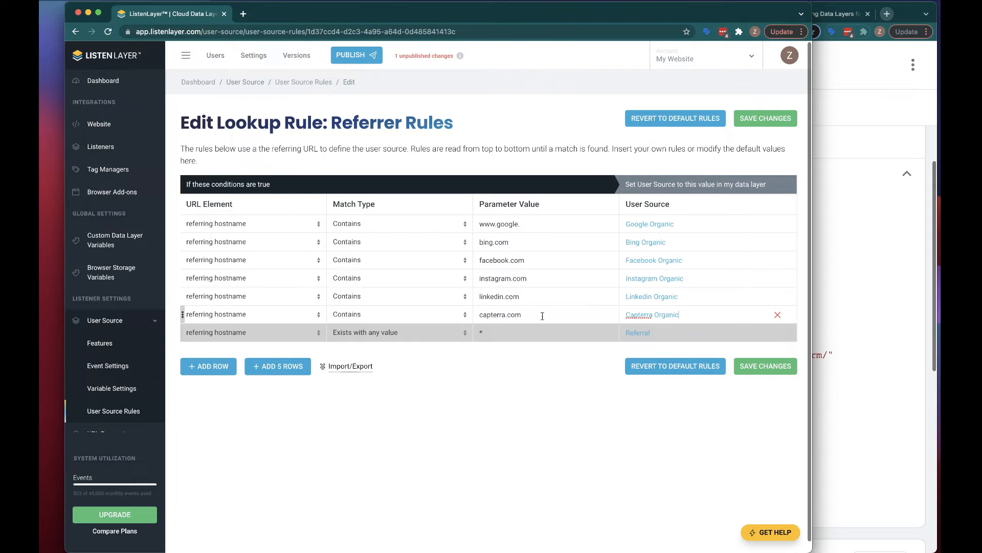
click(764, 367)
click(377, 353)
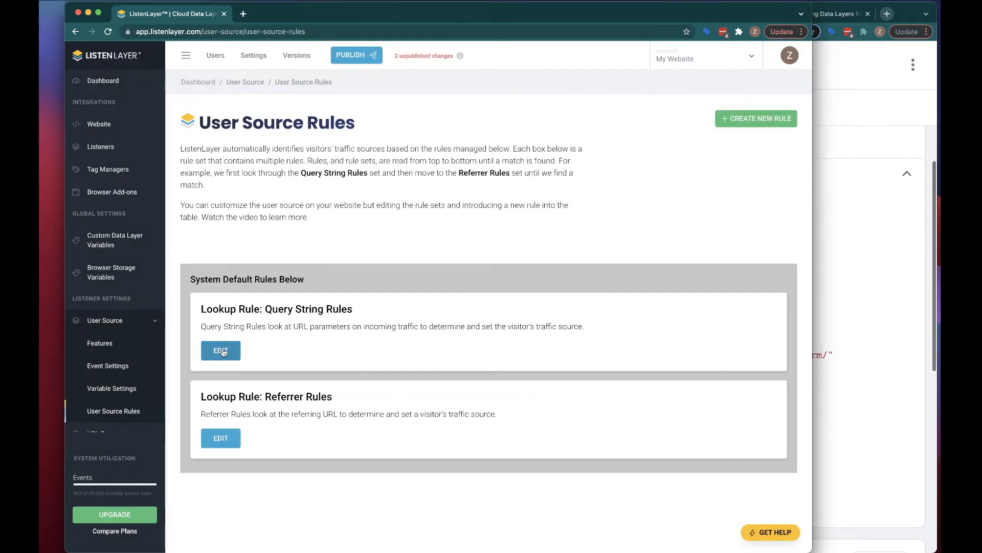
Add a Query String Rules row mapping utm_source containing capterra-paid to "Capterra Paid", and save the rule set.
click(223, 352)
scroll(223, 318, down, 10)
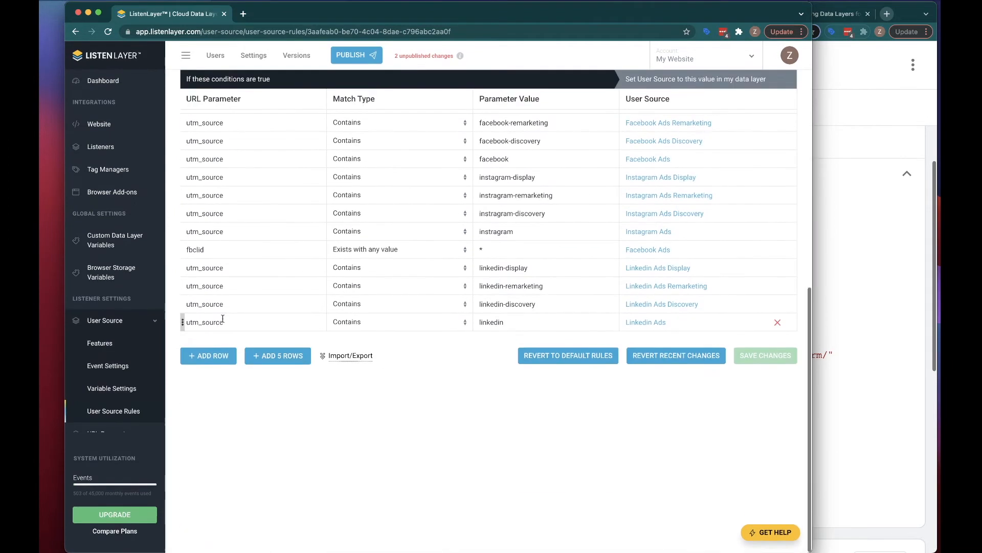
click(210, 355)
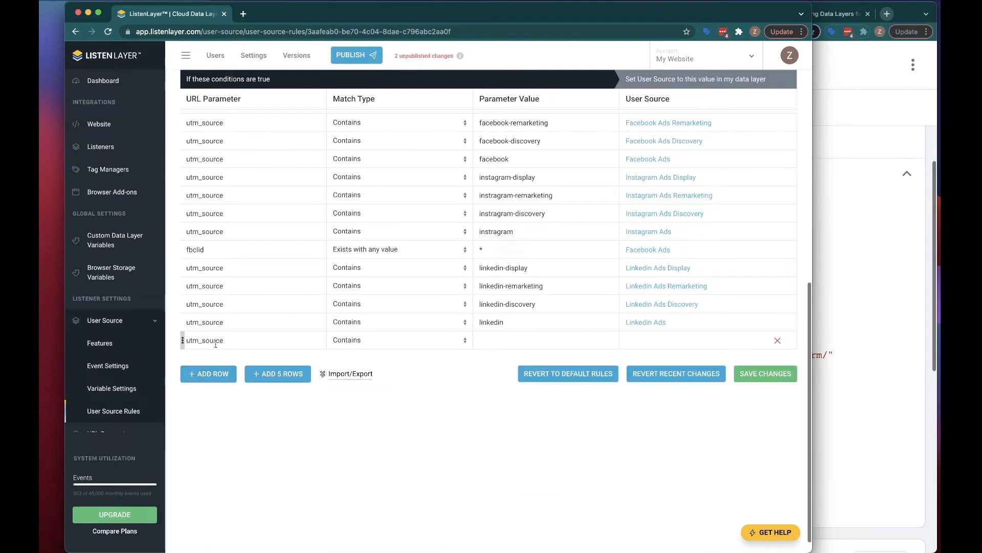
click(502, 340)
text(capterra-paidCapterra Paid)
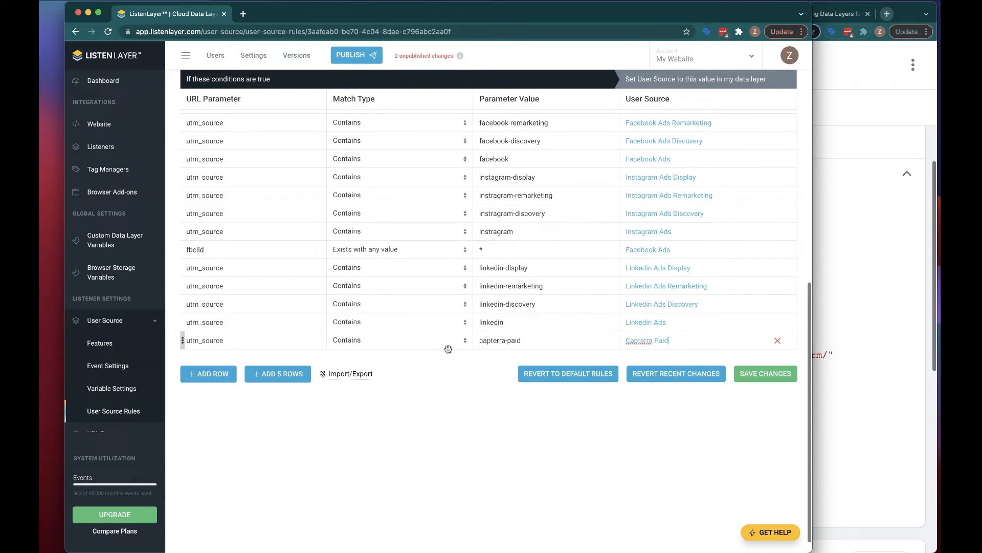
drag(522, 341, 471, 342)
click(758, 373)
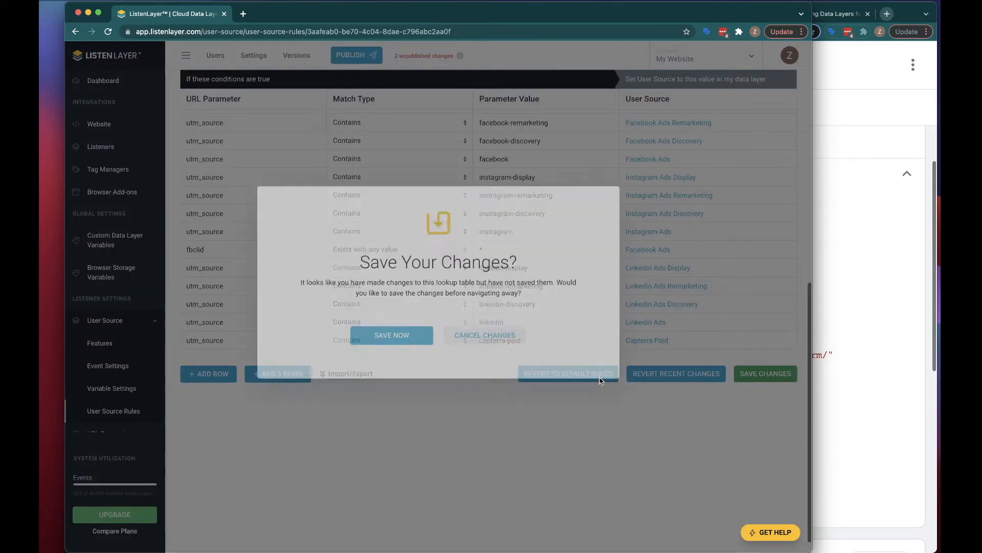
click(430, 352)
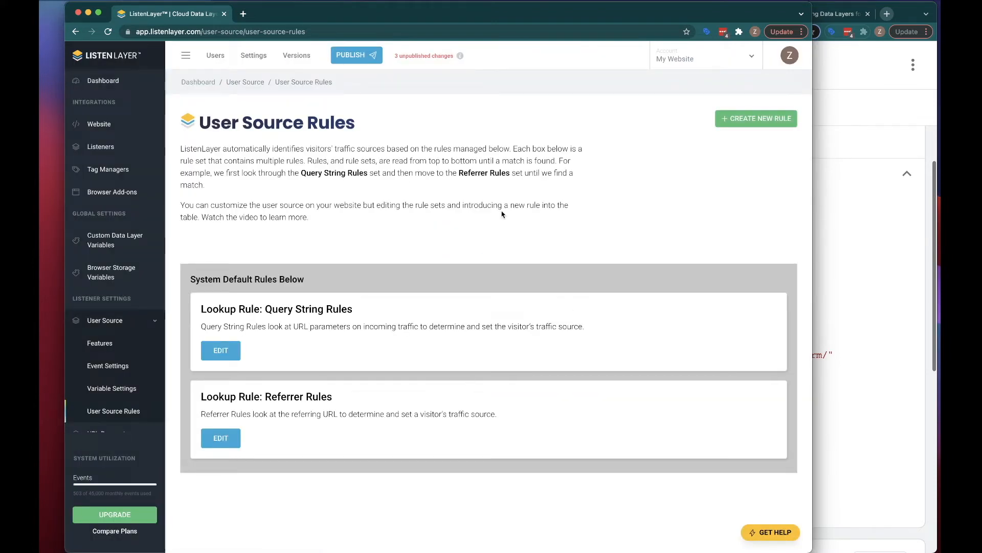
Publish the pending changes as a version named "User Source Updates".
click(357, 55)
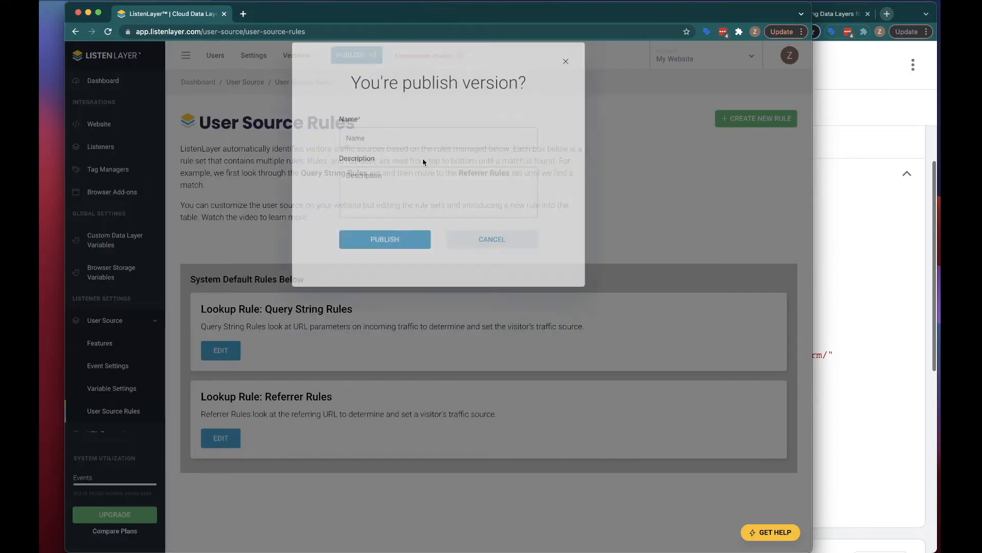
click(382, 151)
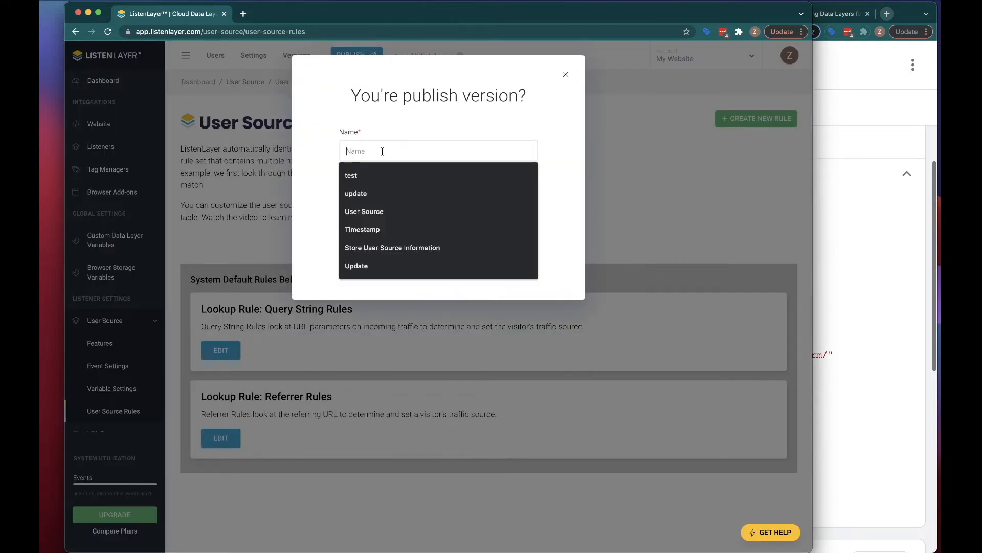
text(User Source)
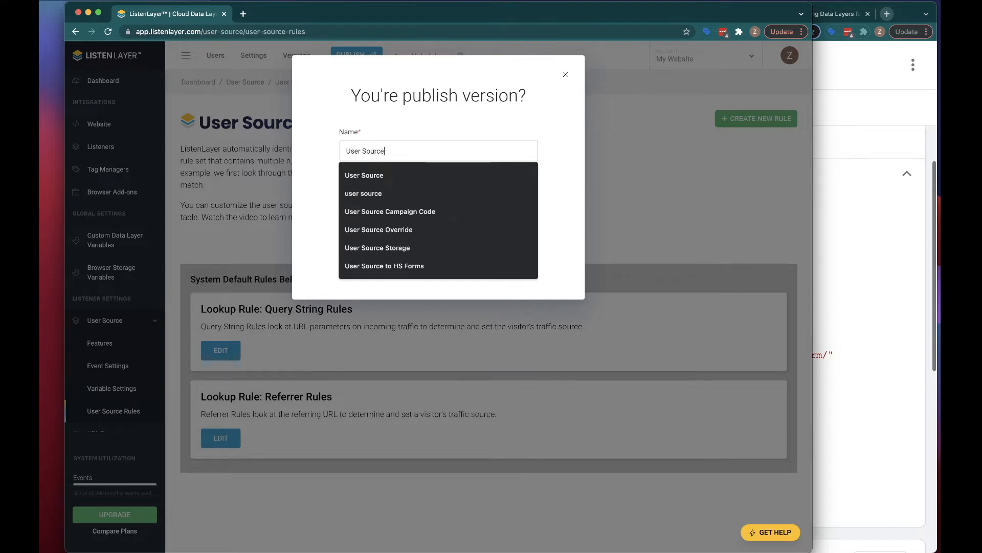
text( Updates)
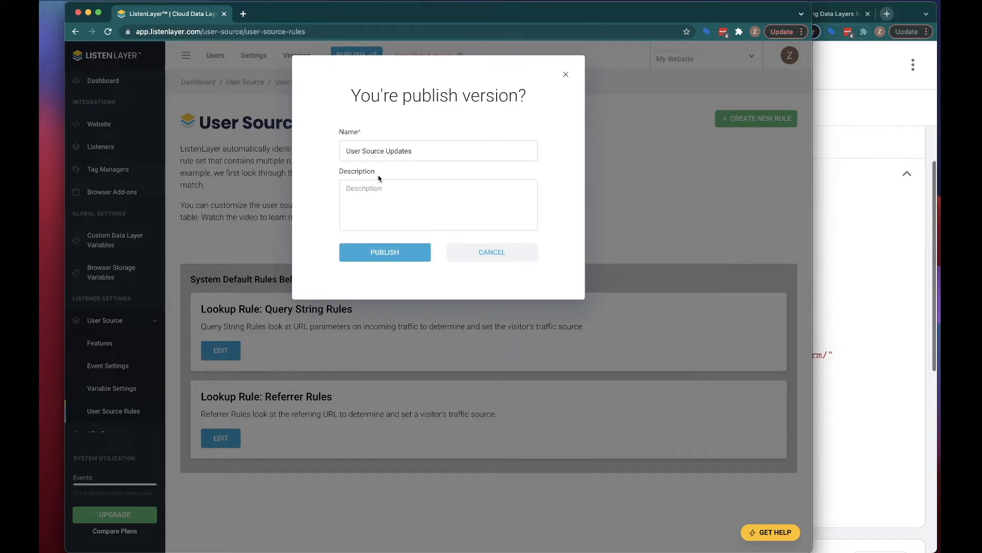
click(385, 252)
Switch to the ListenLayer Demo page and reload the gravity-regular-form URL with utm_source=capterra-paid as its only query parameter.
click(863, 221)
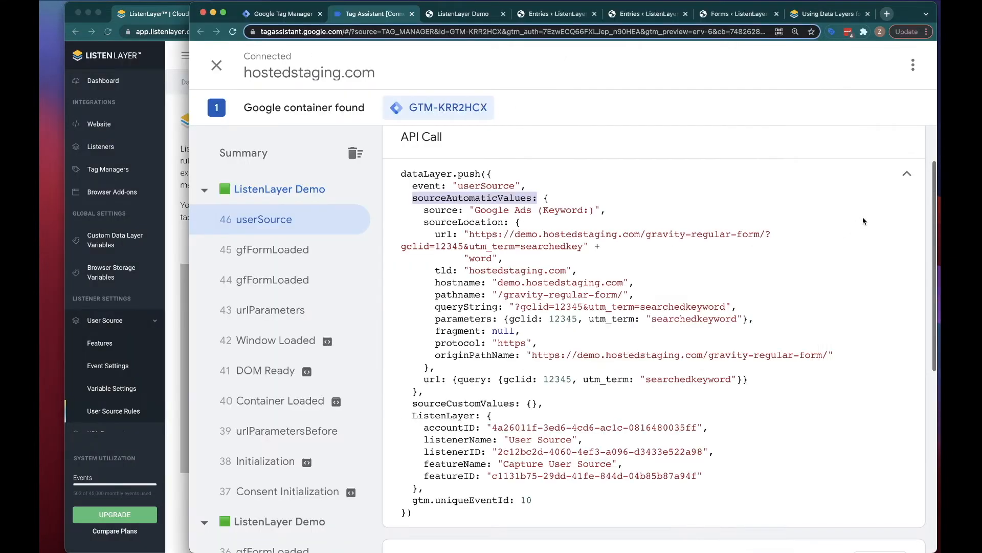
click(457, 11)
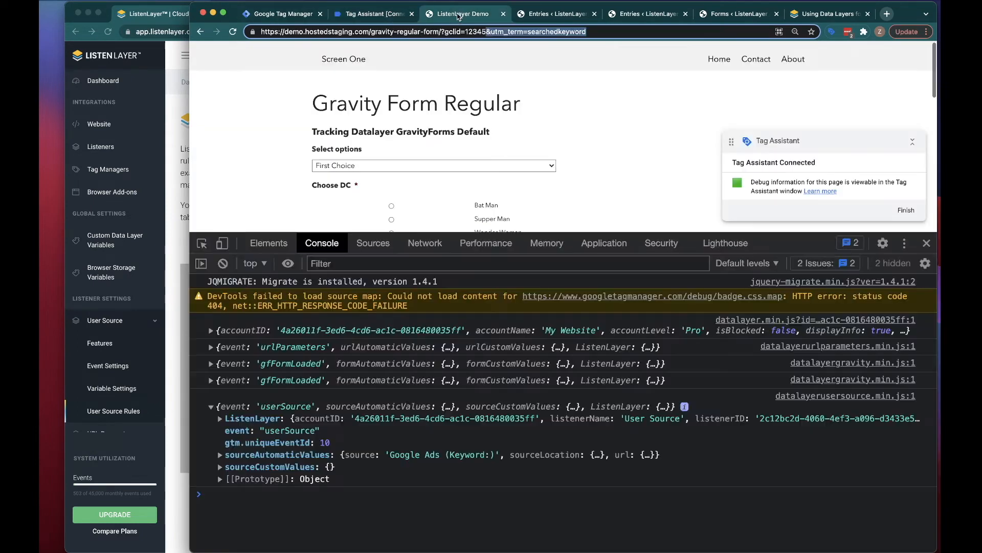
drag(445, 32, 621, 35)
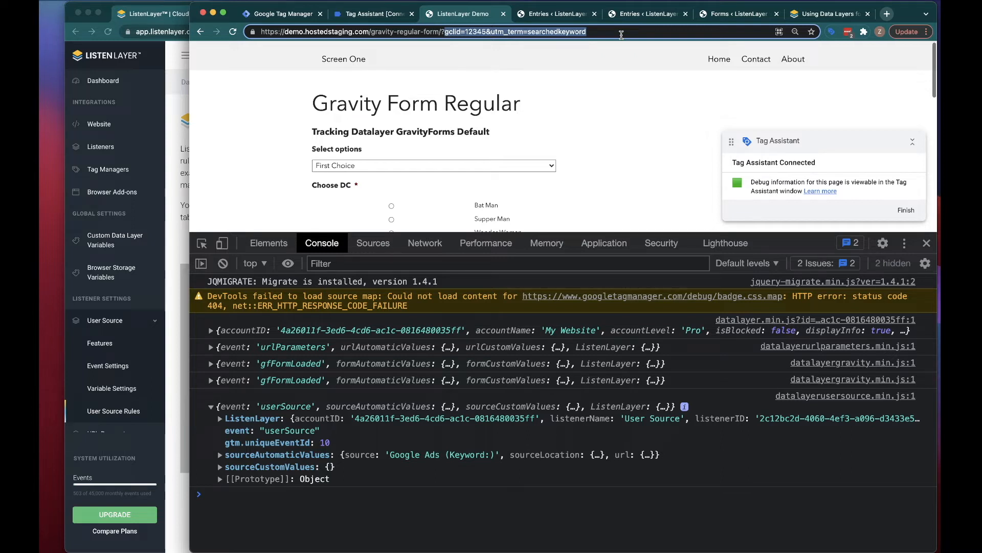
text(utm_source)
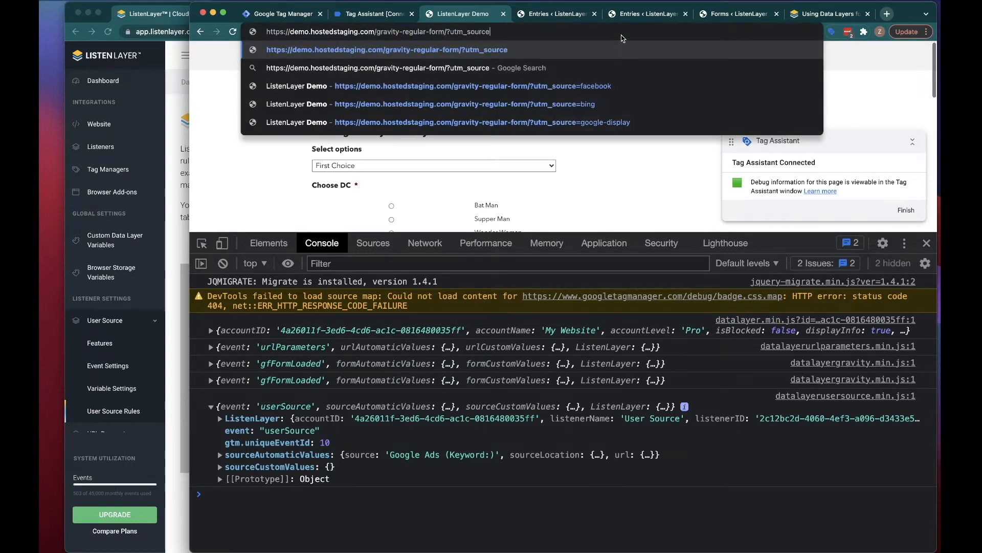
text(=capterra-paid)
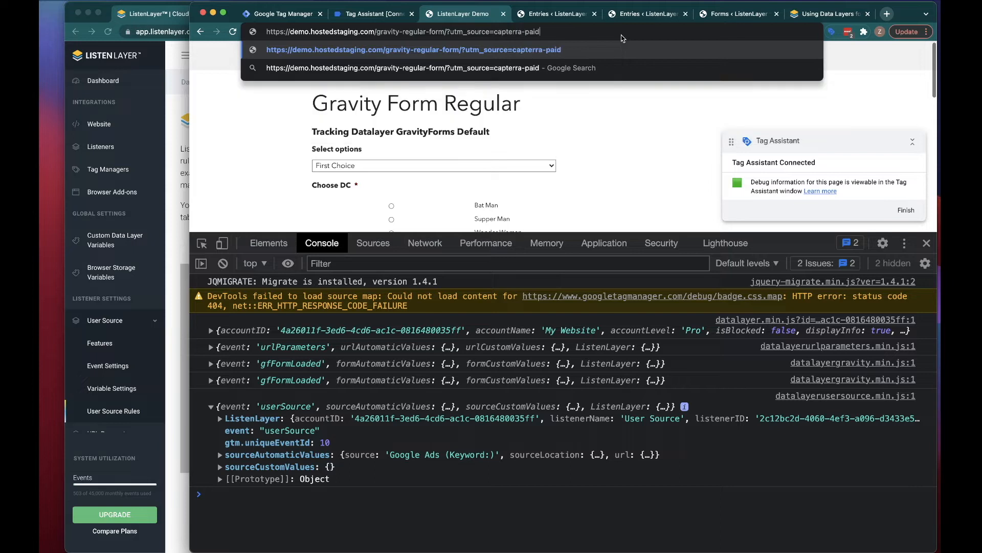
key(Return)
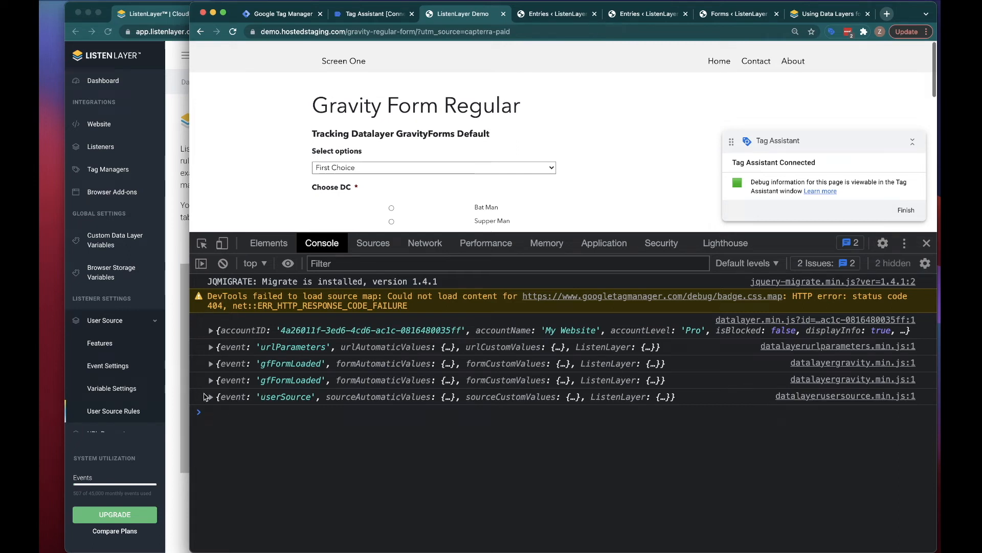
Expand sourceAutomaticValues in the console's userSource event and copy the page URL from sourceLocation.
click(214, 397)
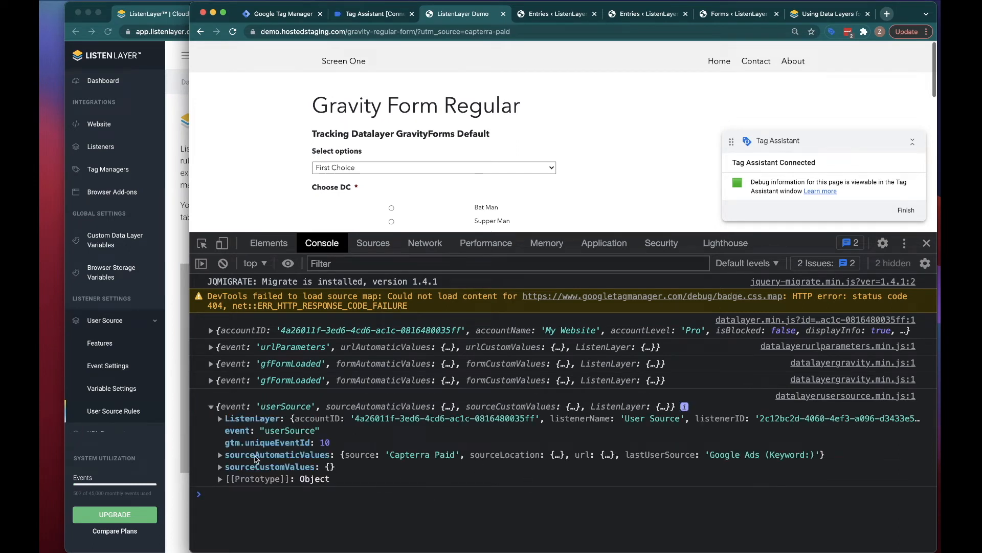
click(219, 456)
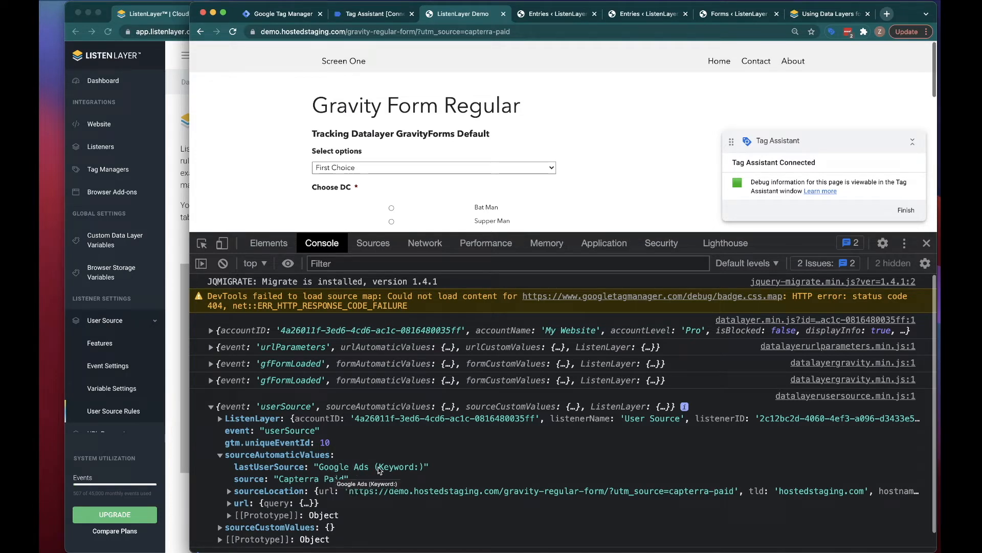
drag(735, 492, 350, 492)
key(super+c)
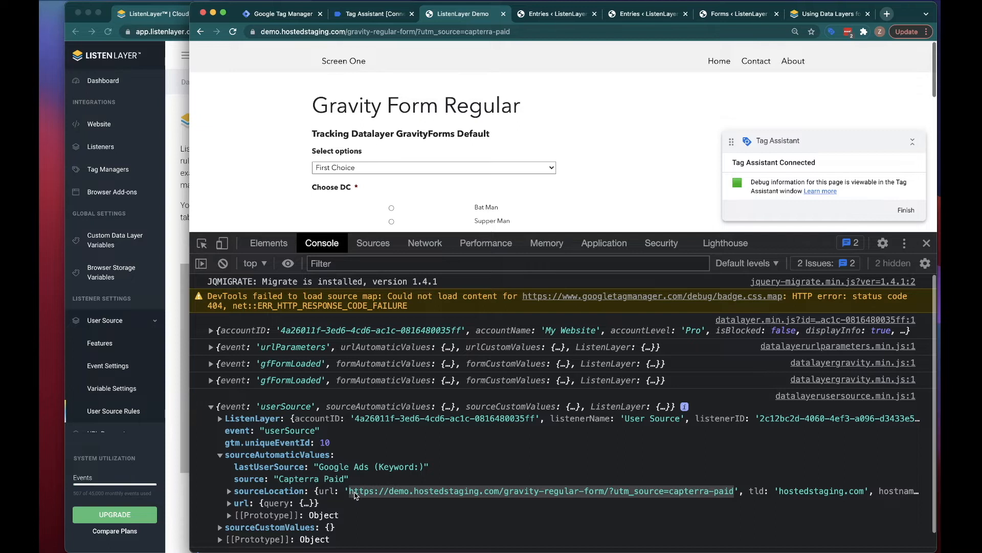
right_click(354, 492)
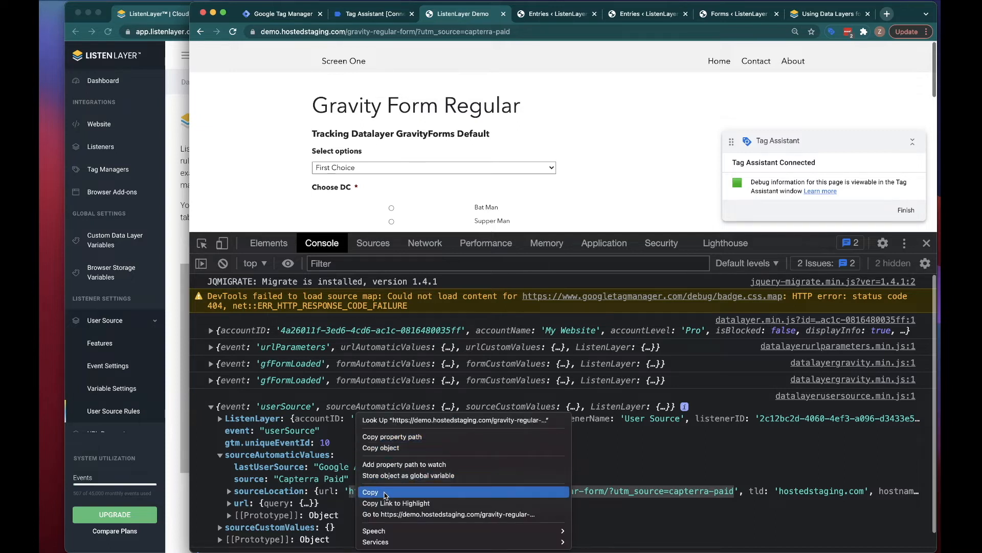
click(387, 492)
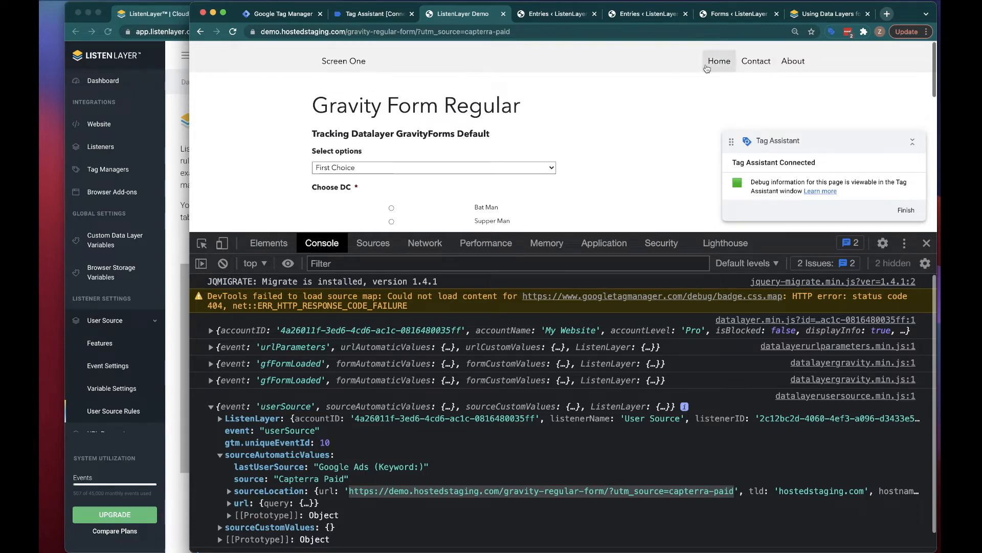
Open the demo site's home page, then enter the copied form URL with gclid=1234& inserted before utm_source.
click(348, 61)
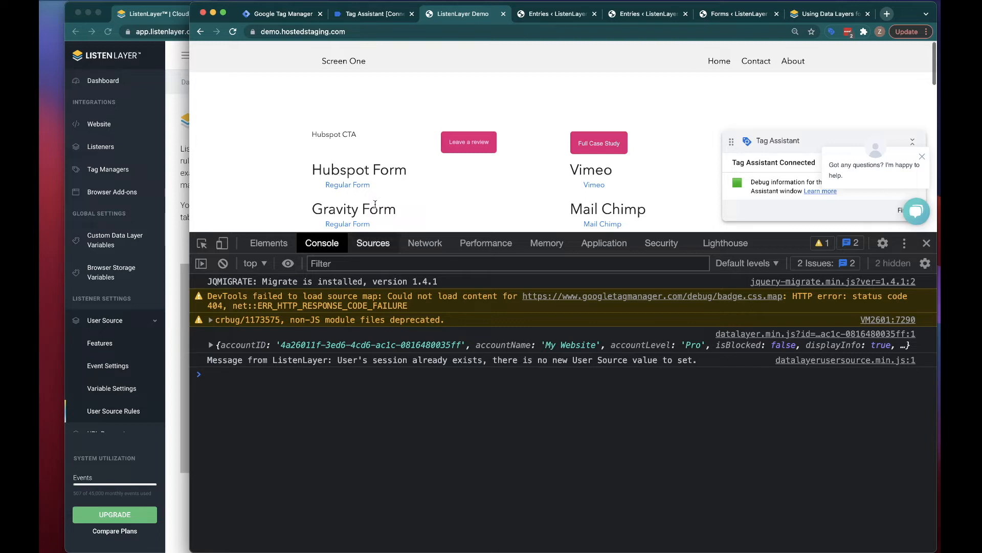
click(370, 31)
key(super+v)
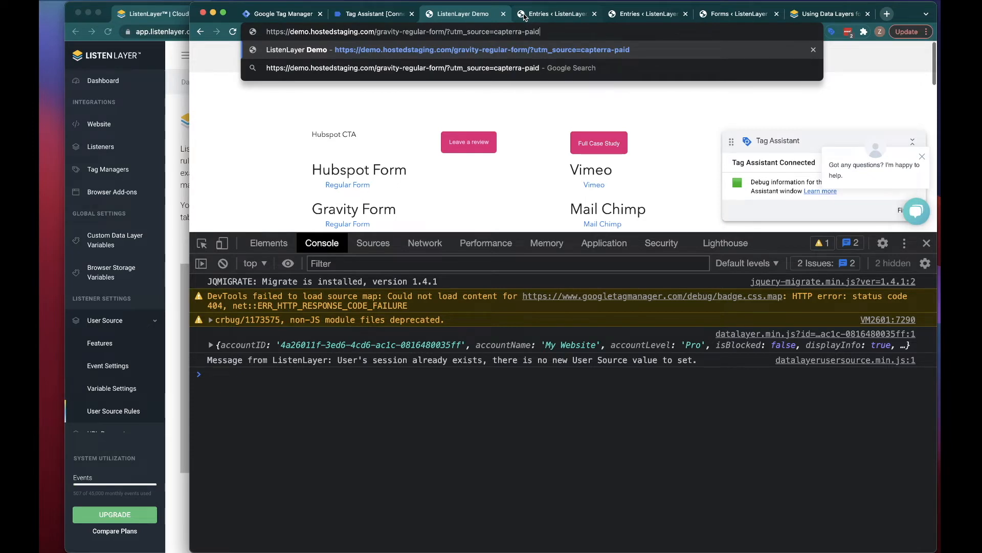
click(450, 32)
text(gvli)
key(BackSpace)
key(BackSpace)
key(BackSpace)
text(clid=1234)
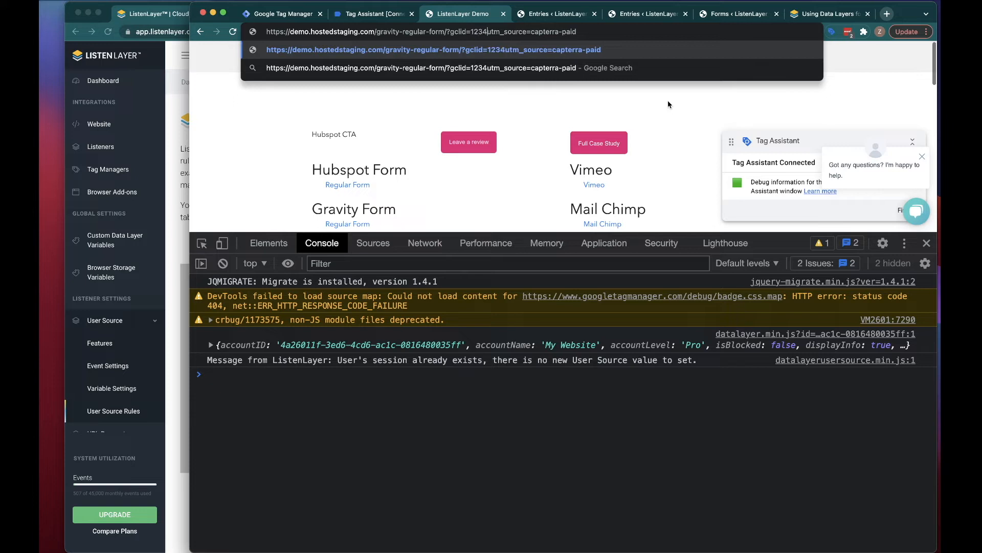
text(&)
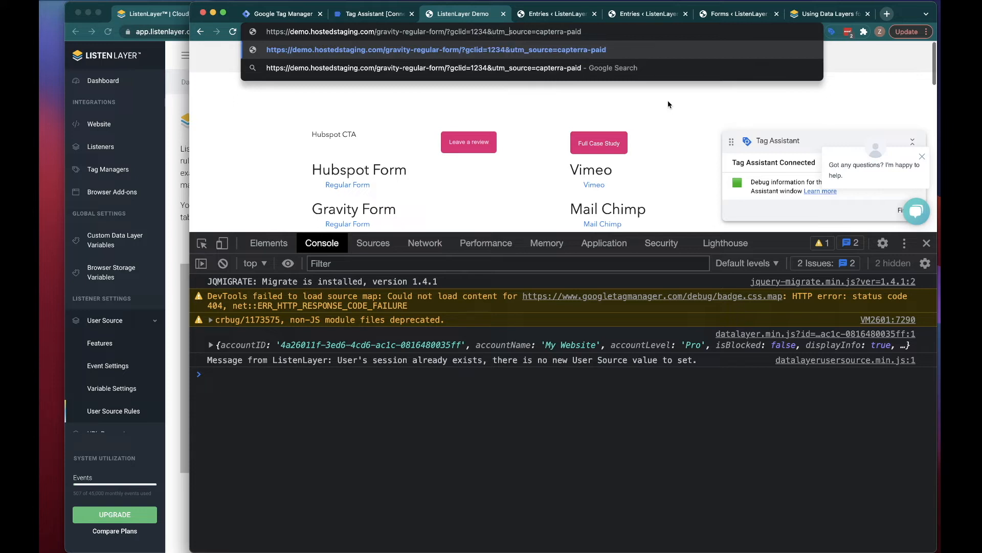
Replace the utm_source parameter in the URL with utm_term=hereismykeyword and load the page.
key(shift+Right)
key(shift+Right)
key(shift+Right)
key(shift+Right)
key(shift+Right)
key(shift+Right)
key(shift+Right)
key(shift+Right)
key(shift+Right)
key(shift+Right)
key(shift+Right)
key(shift+Right)
key(shift+Right)
key(shift+Right)
key(shift+Right)
key(shift+Right)
key(shift+Right)
key(shift+Right)
key(shift+Right)
key(shift+Right)
text(term)
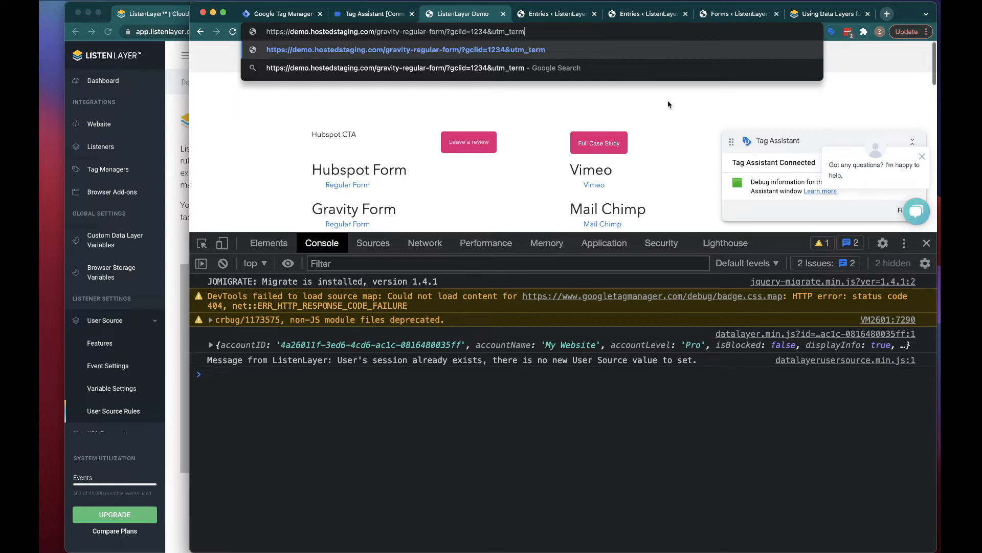
text(=hereismykeywords)
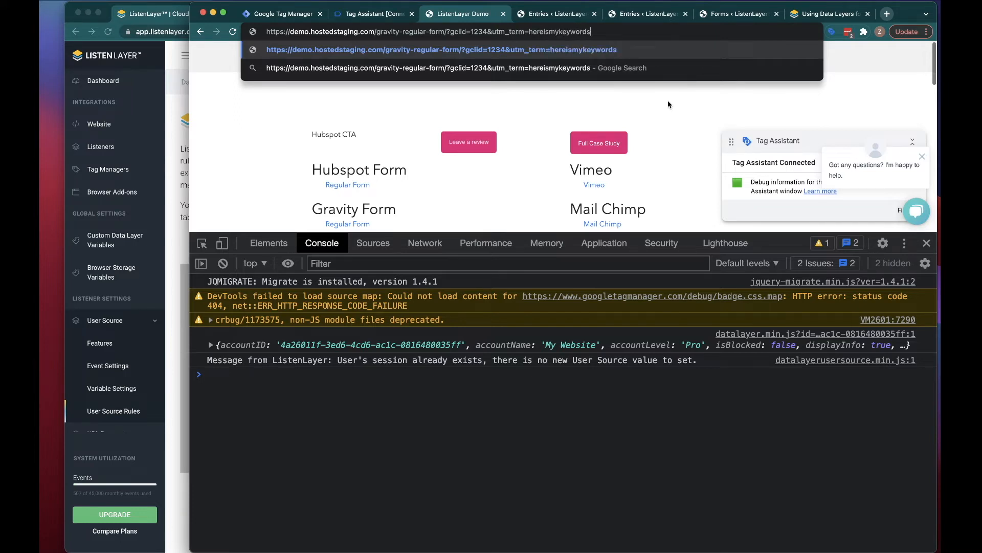
key(BackSpace)
key(Return)
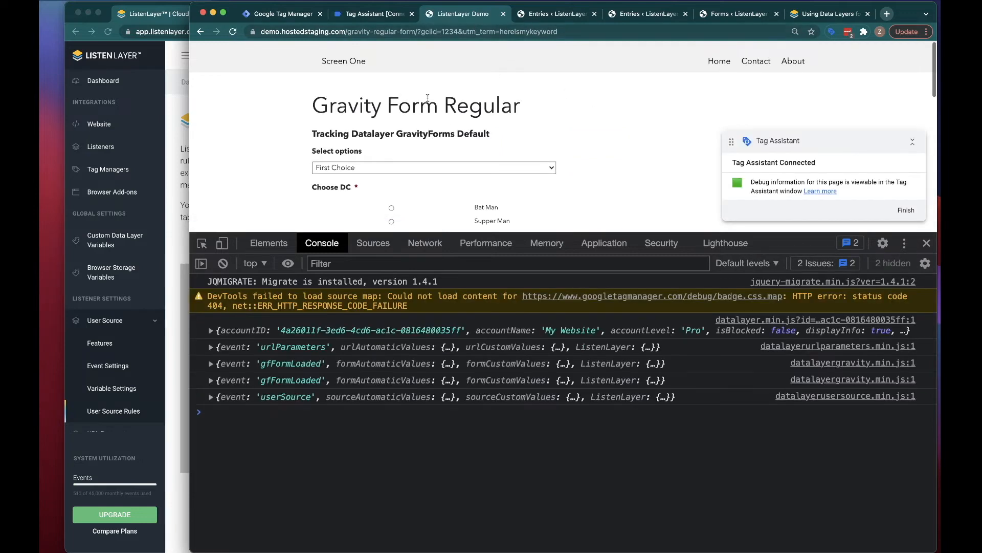
Expand the userSource event and its sourceAutomaticValues in the console to check the captured source.
click(212, 397)
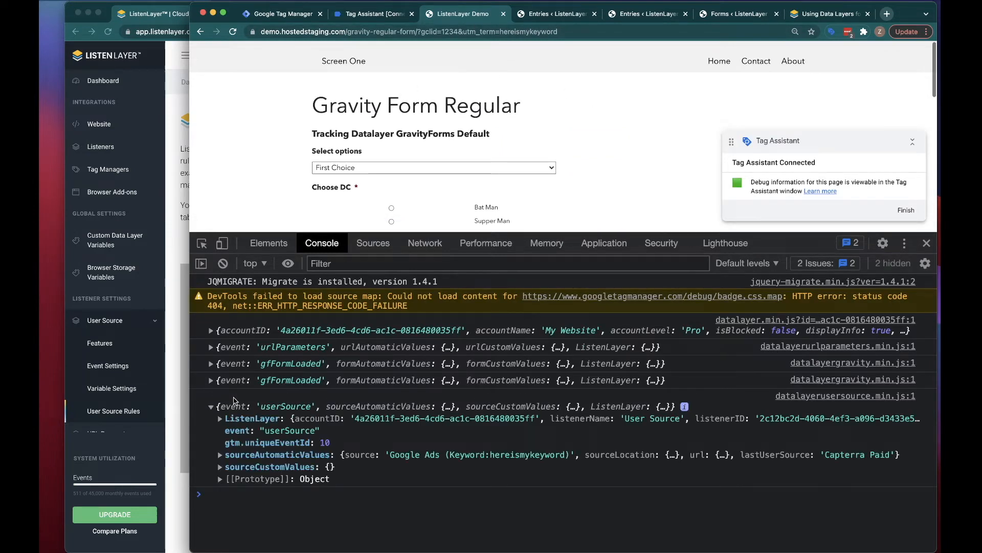
click(230, 455)
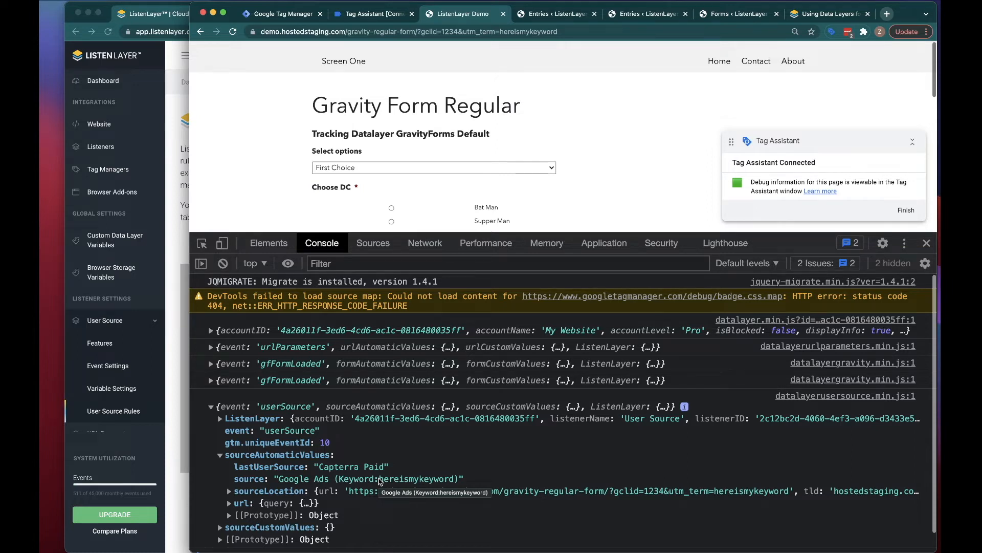
Switch to ListenLayer and open the Features page of the User Source listener.
click(175, 343)
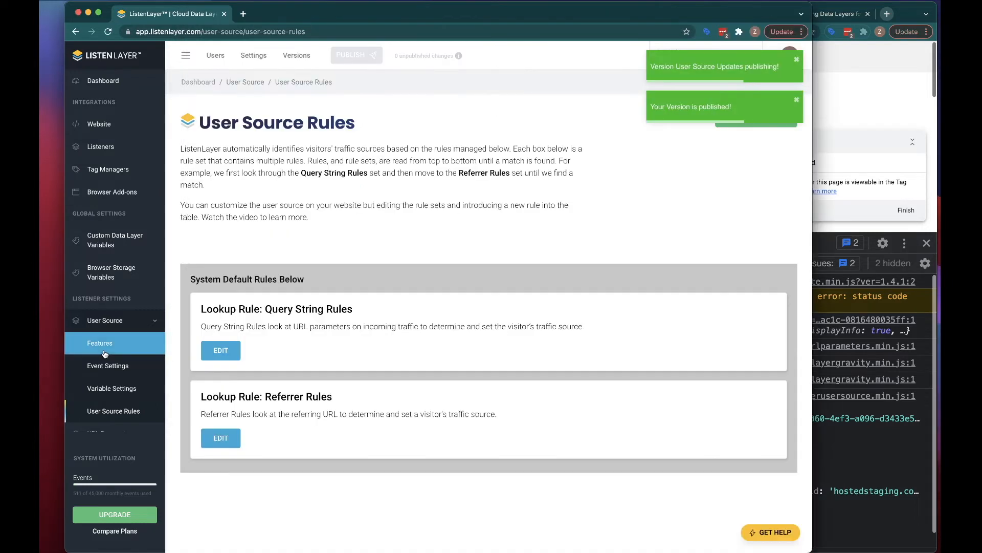
scroll(97, 332, down, 2)
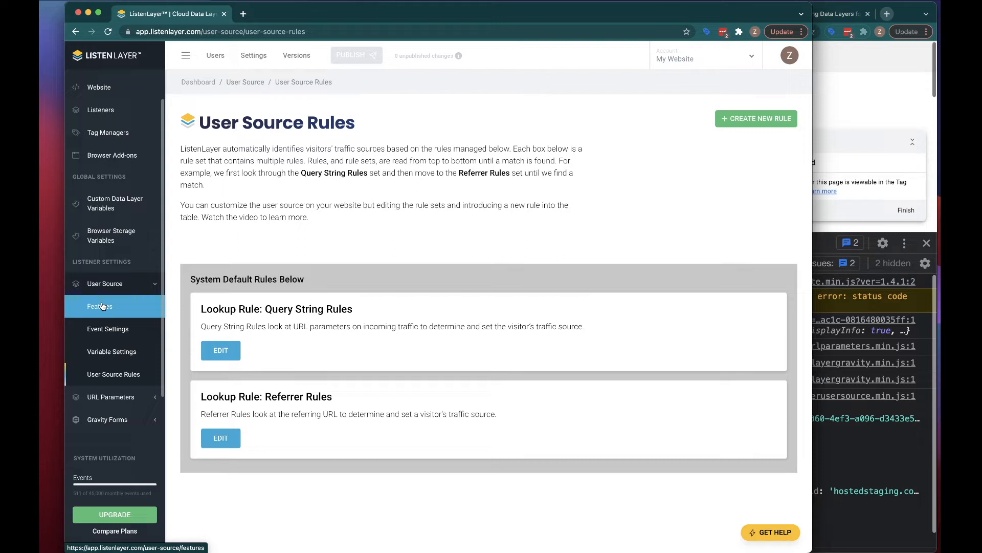
click(103, 306)
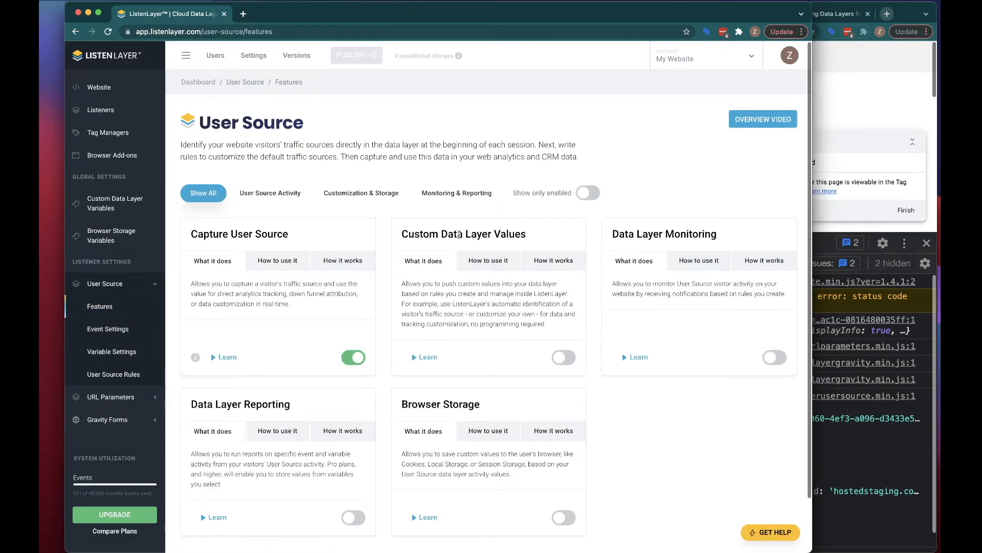
Enable the Custom Data Layer Values feature for User Source and save the change.
click(568, 360)
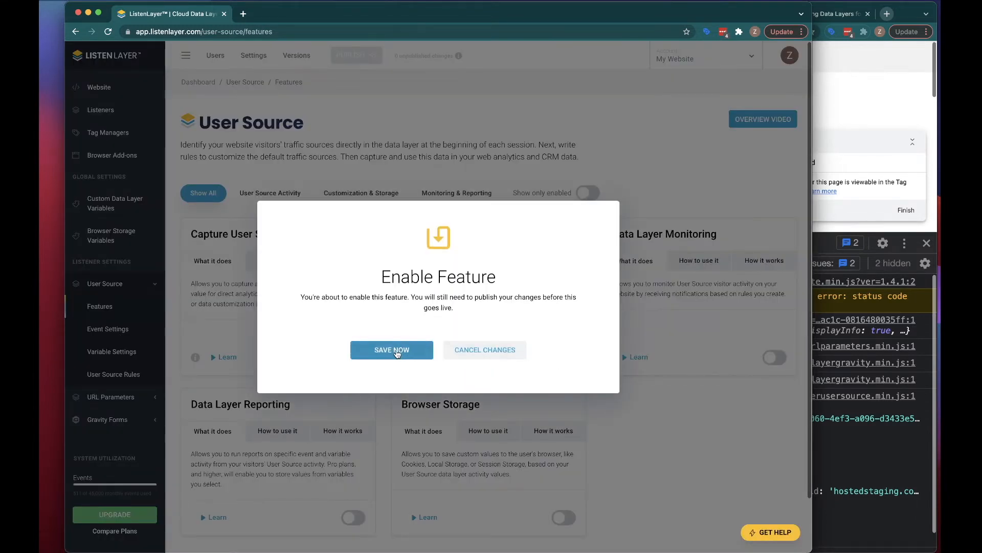
click(396, 353)
Enable the Browser Storage feature for User Source and save the change.
scroll(631, 404, down, 1)
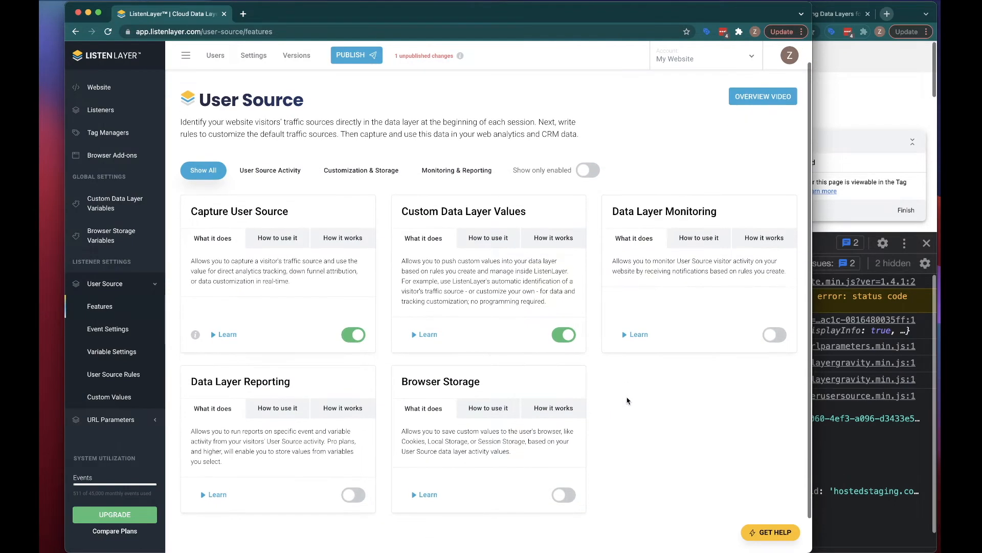
click(563, 495)
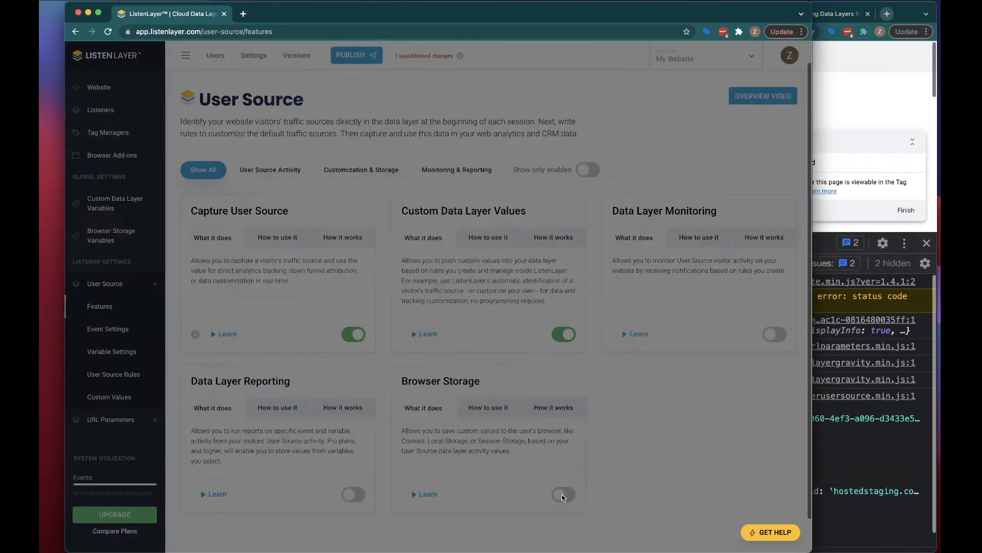
click(376, 353)
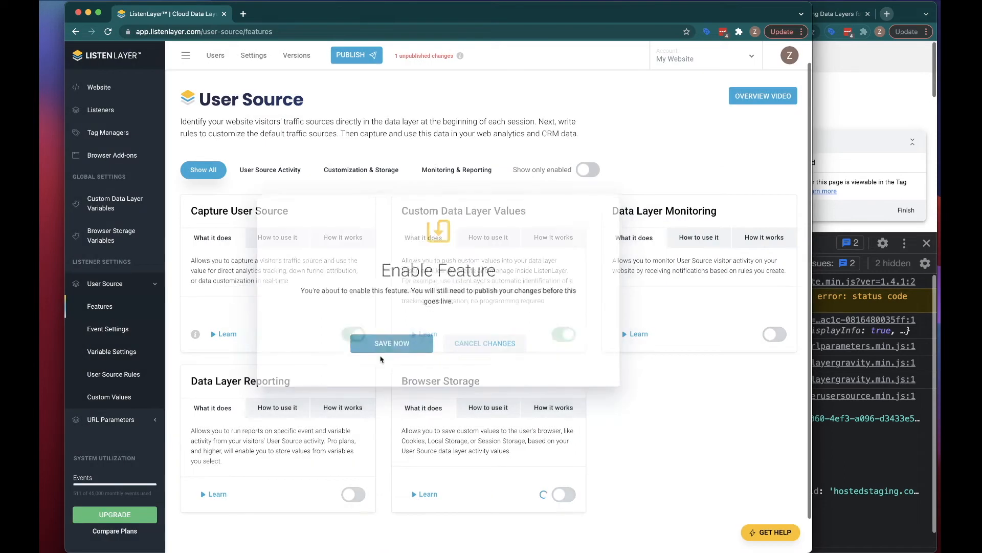
scroll(704, 462, down, 2)
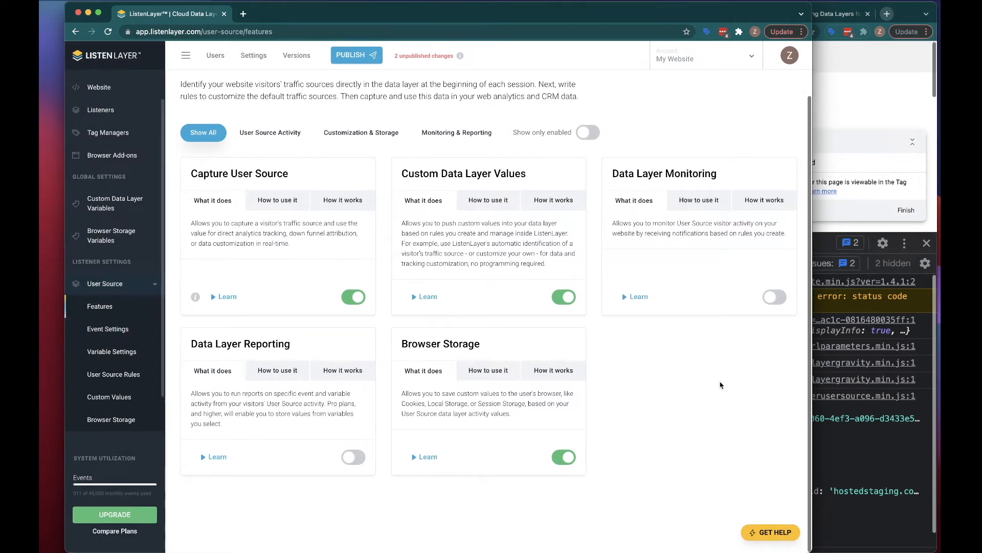
View the Local Storage, Session Storage and Cookies entries in the demo page's developer tools, and return to ListenLayer.
click(871, 450)
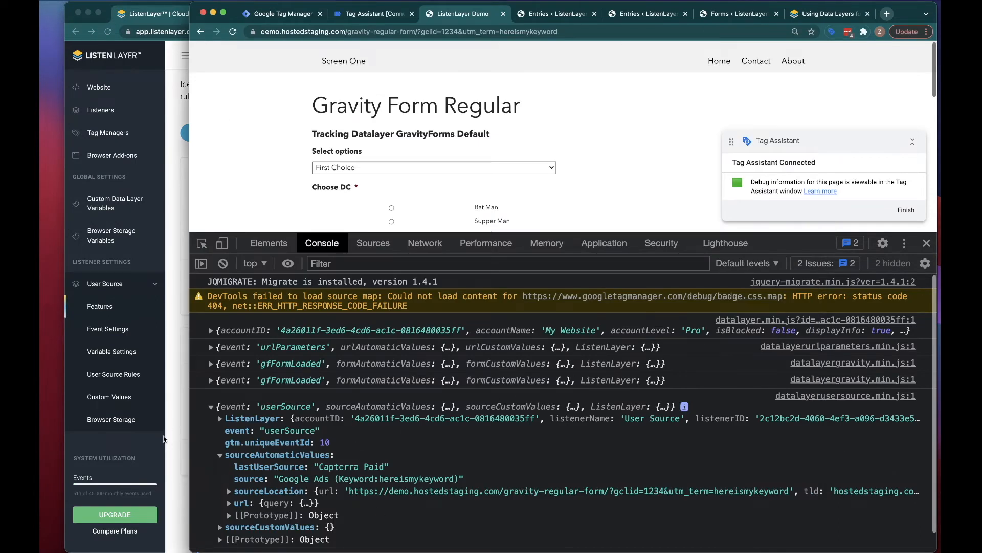
click(166, 435)
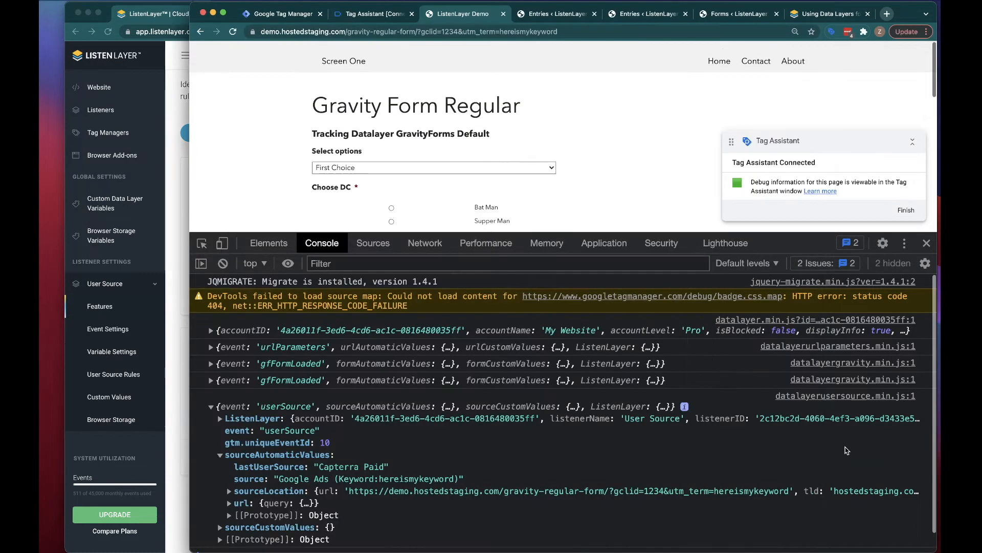
click(834, 448)
click(604, 243)
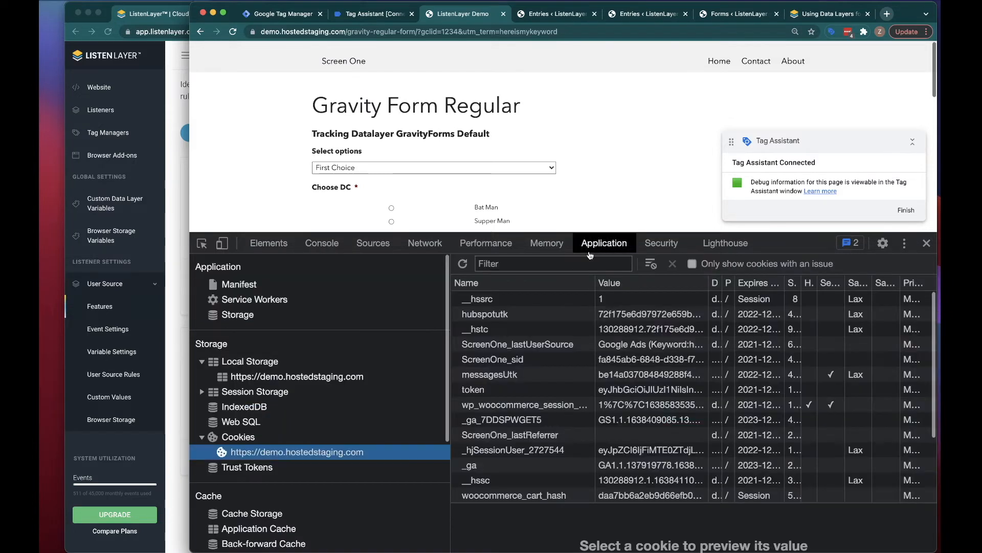
click(256, 362)
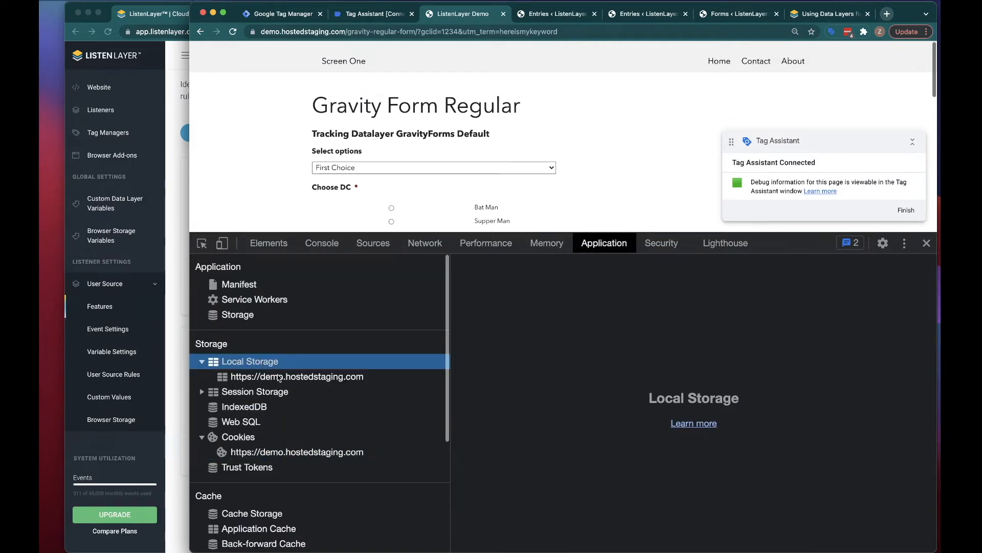
click(242, 393)
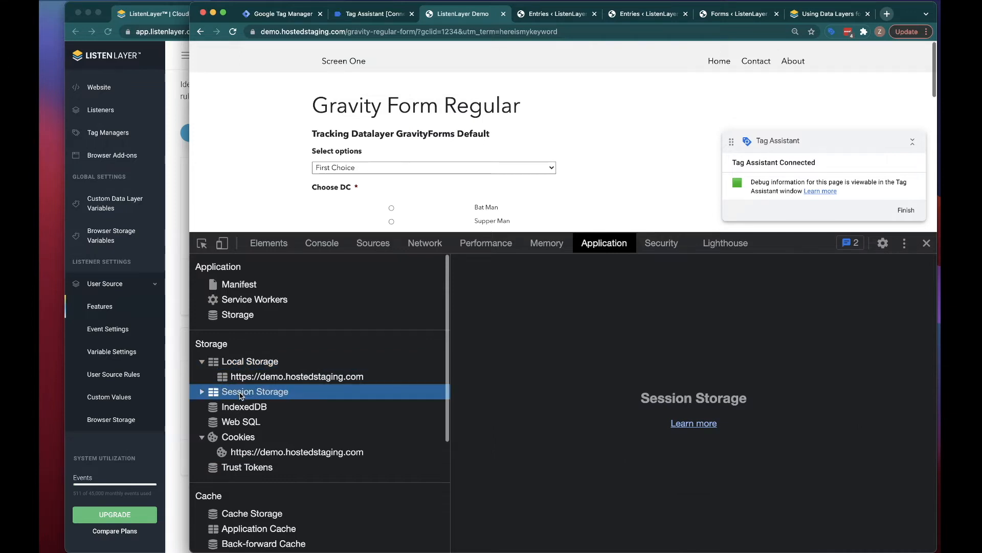
click(239, 439)
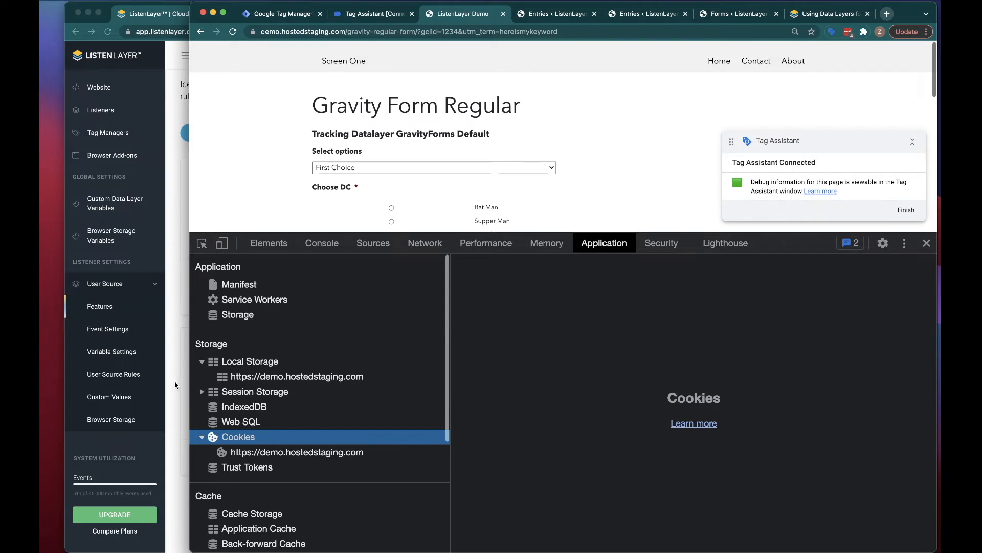
click(176, 385)
Disable the Custom Data Layer Values feature for User Source and save the change.
drag(414, 172, 533, 174)
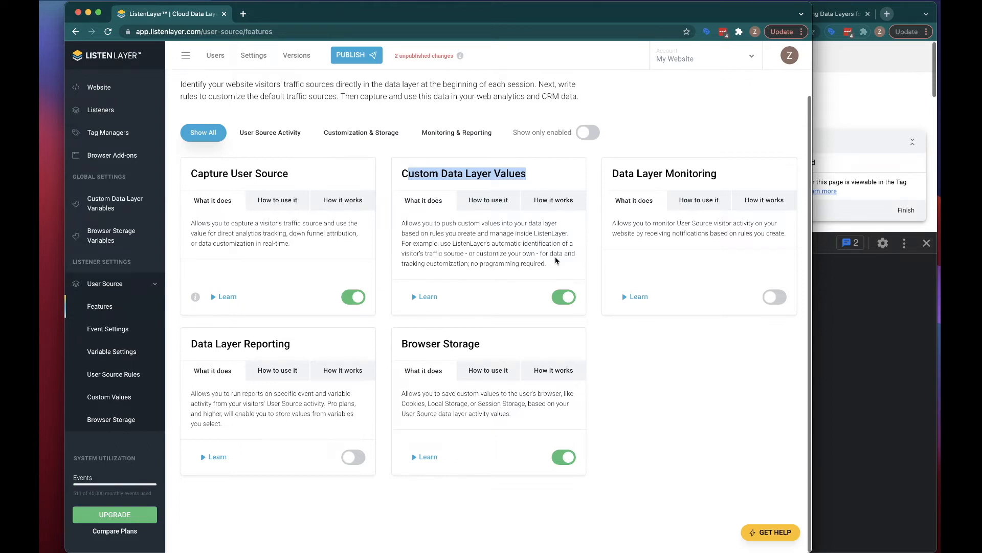
drag(401, 174, 557, 243)
click(564, 297)
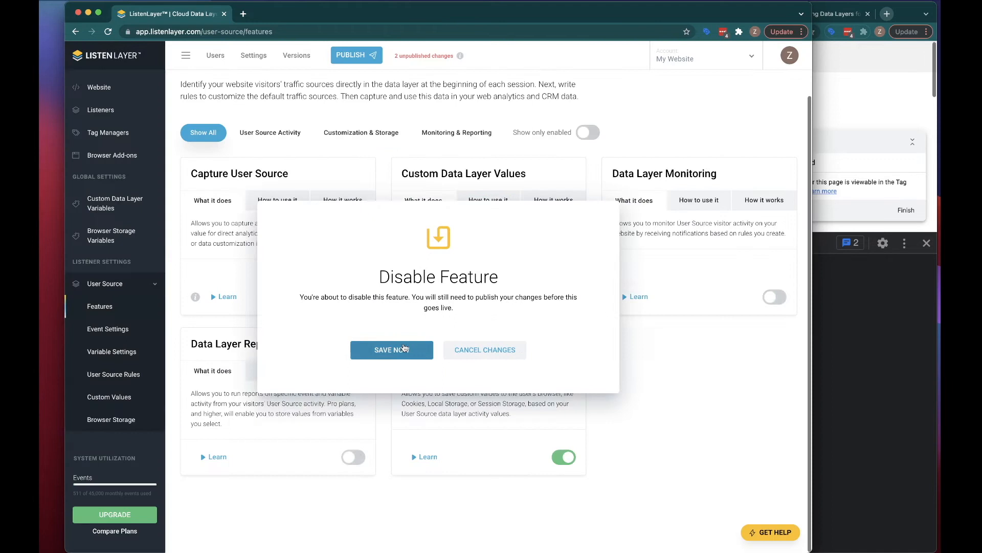
click(403, 349)
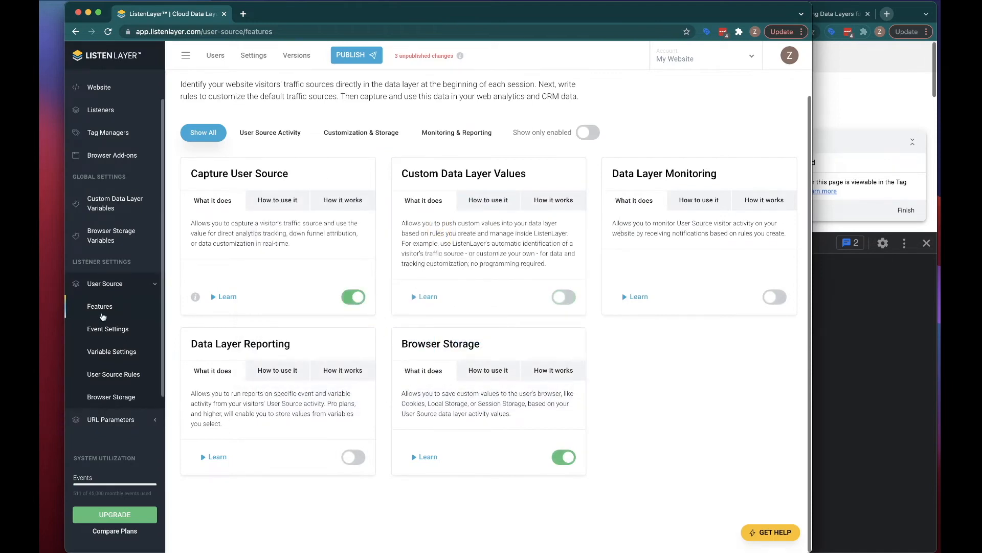
Open the Gravity Forms listener's features and filter them to Customization & Storage.
scroll(112, 359, down, 3)
click(113, 379)
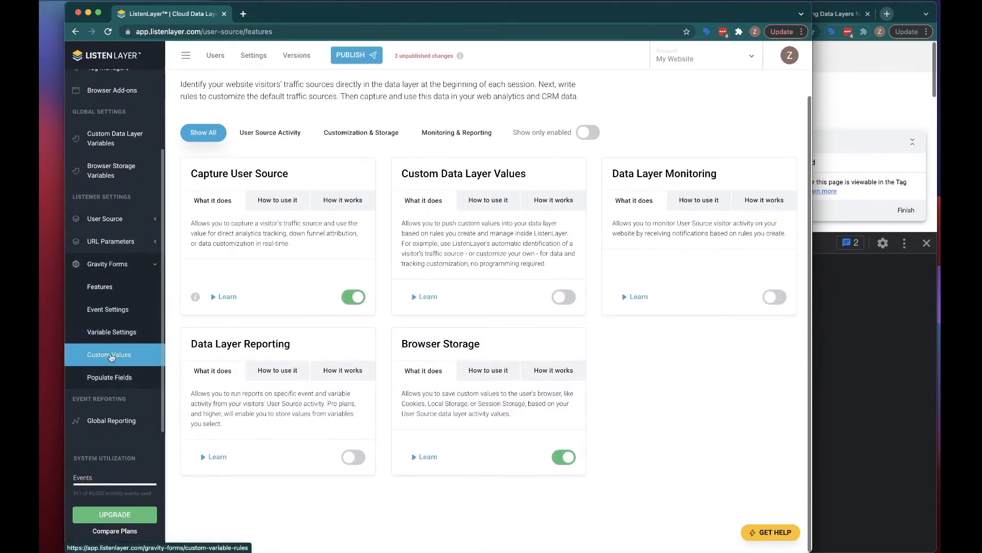
click(100, 287)
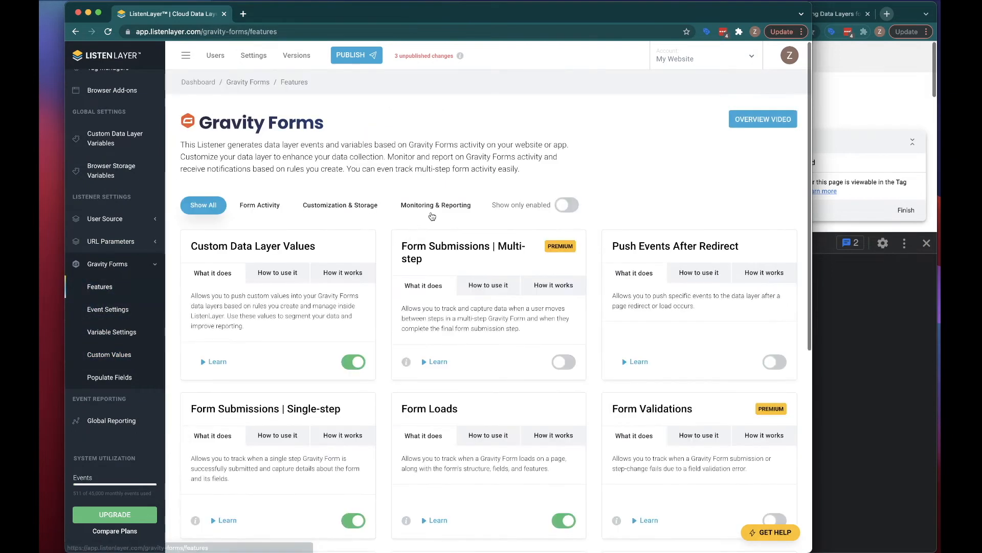
click(348, 205)
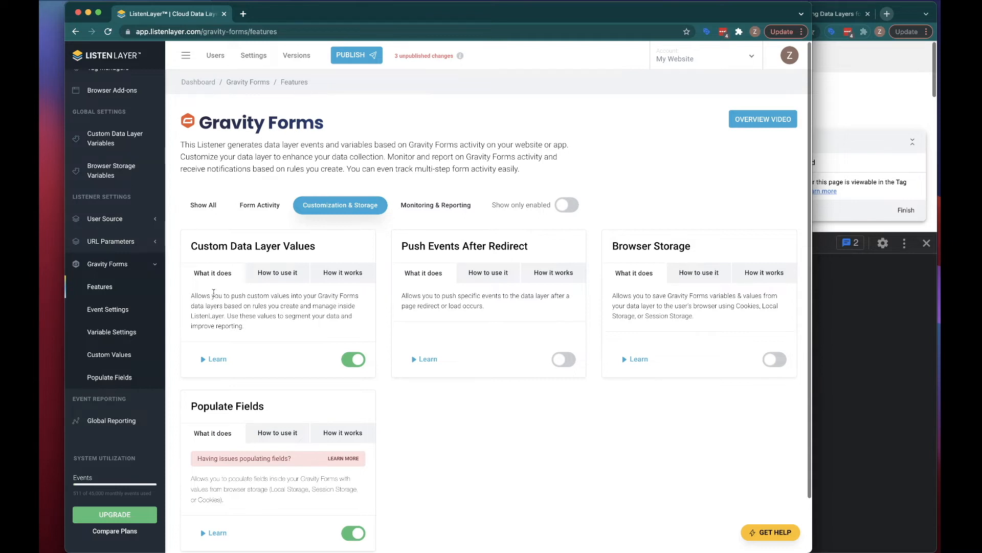
Open the Browser Storage rules of the User Source listener.
click(107, 219)
click(105, 333)
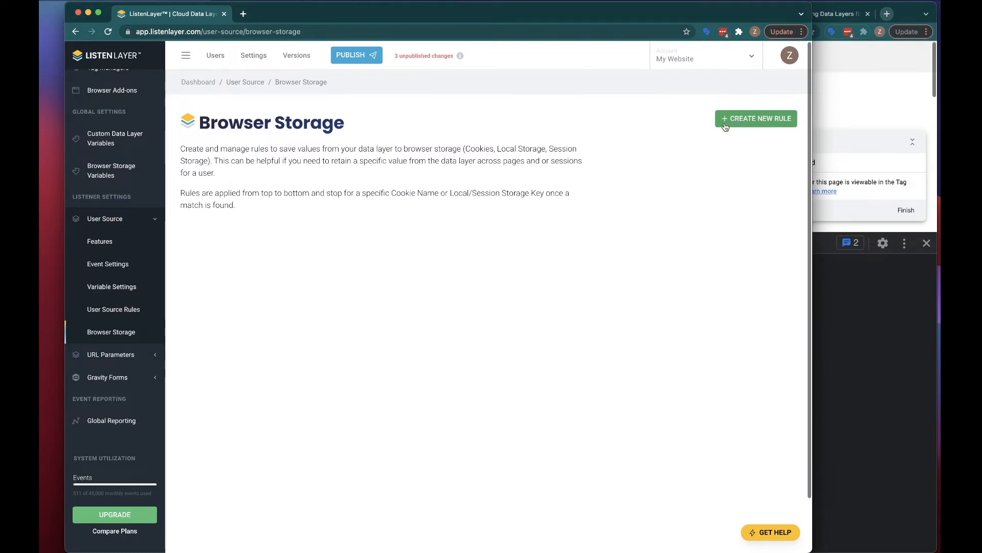
Add two custom browser storage variables named userSourcePath and userSourceFirst.
click(114, 166)
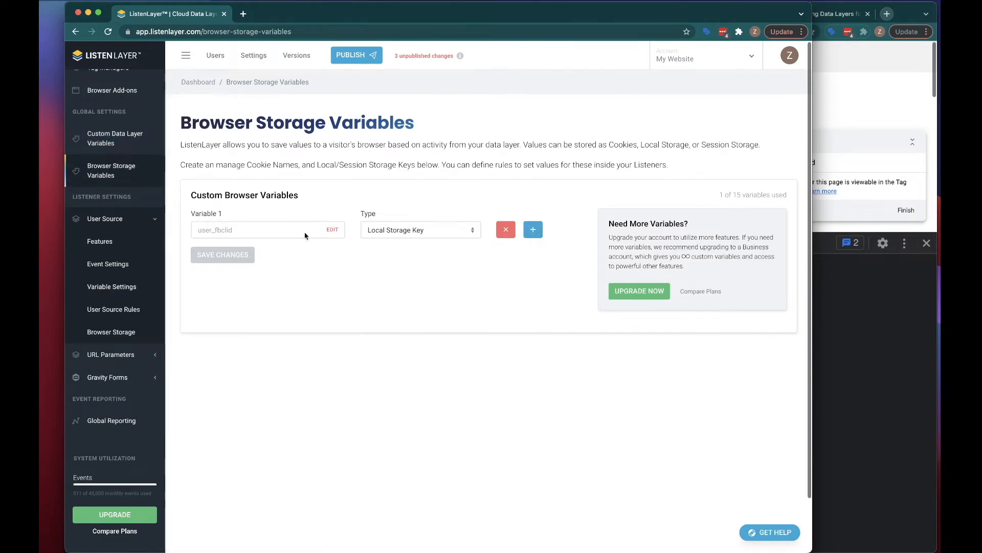
click(533, 229)
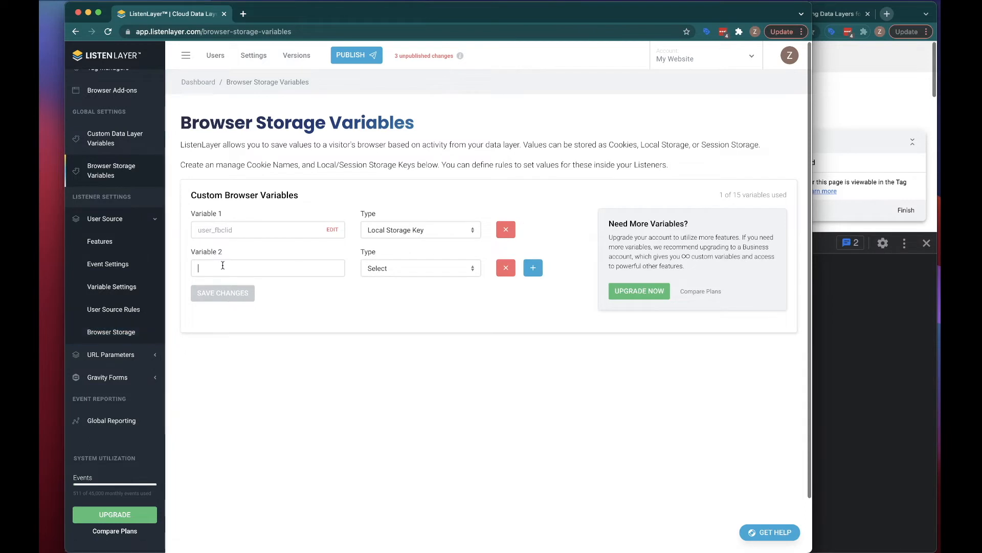
text(userSourcePath)
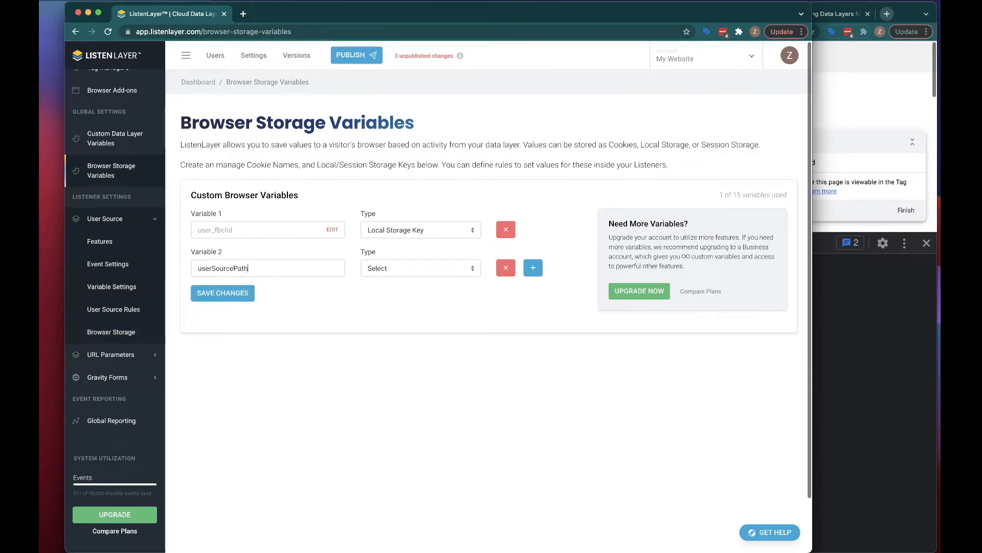
click(533, 268)
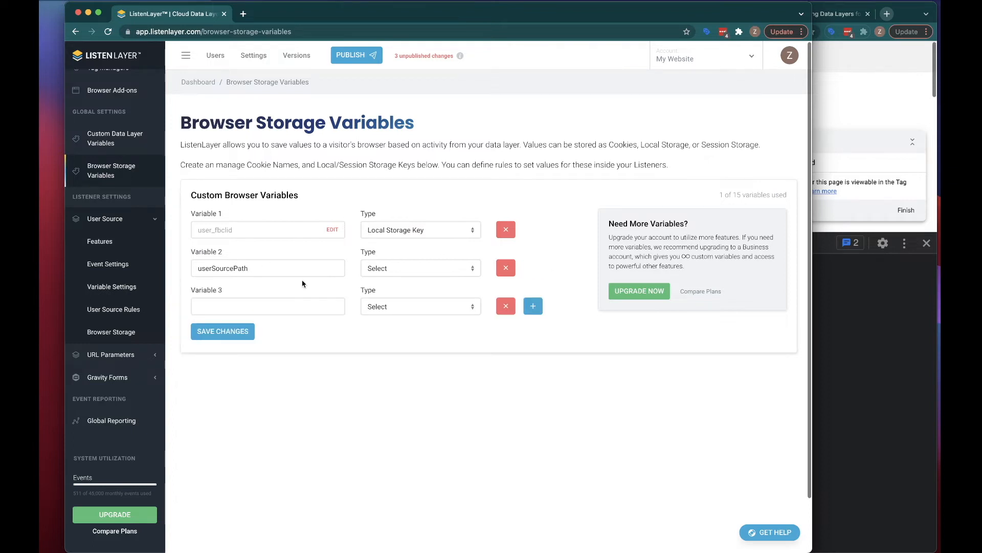
text(userSourceFirst)
Add a fourth custom browser variable named userSourceLast, reusing the userSourceFirst name as its base.
click(533, 306)
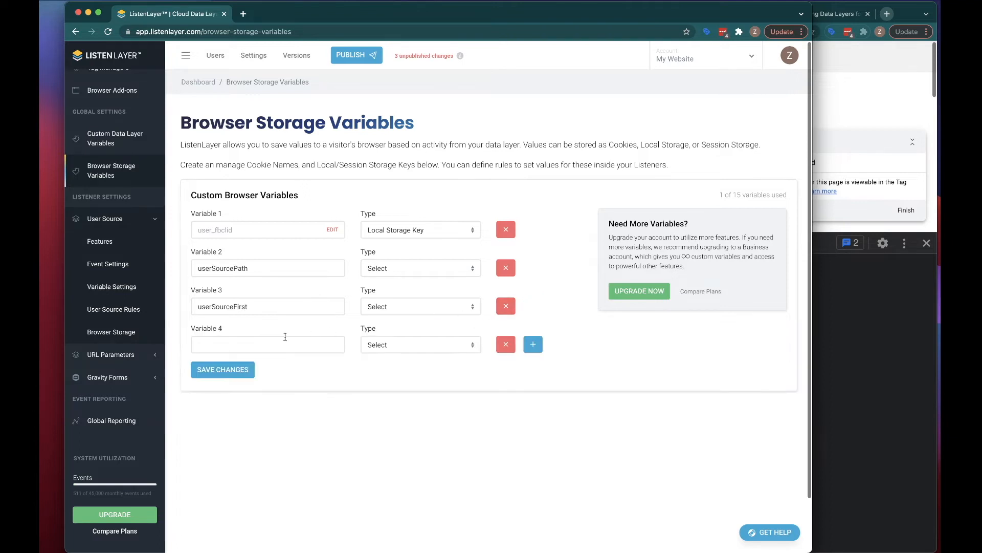
drag(258, 309, 180, 308)
key(super+c)
click(238, 344)
key(super+v)
drag(256, 345, 234, 345)
text(L)
Set the type of userSourcePath, userSourceFirst and userSourceLast to Local Storage Key.
click(400, 275)
click(386, 281)
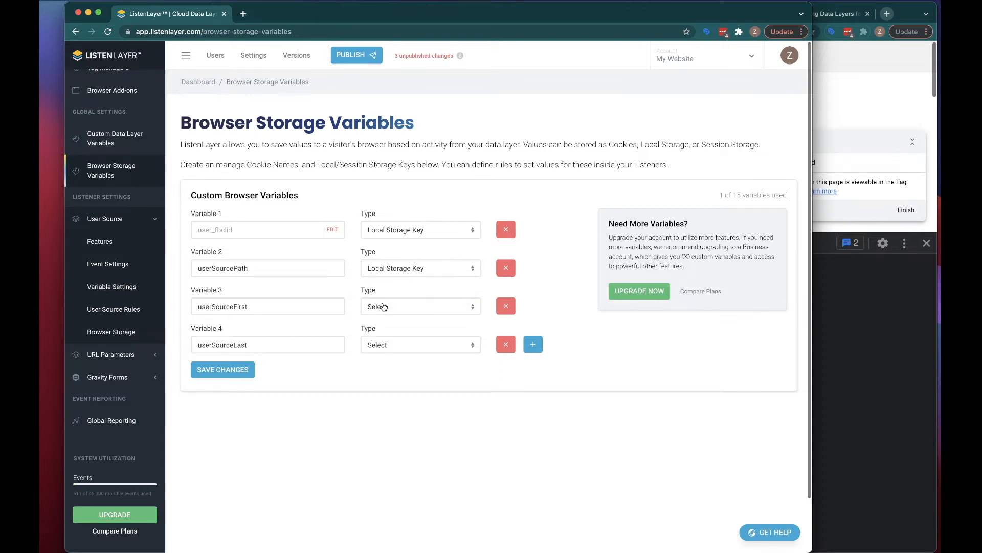
click(383, 306)
click(387, 318)
click(389, 345)
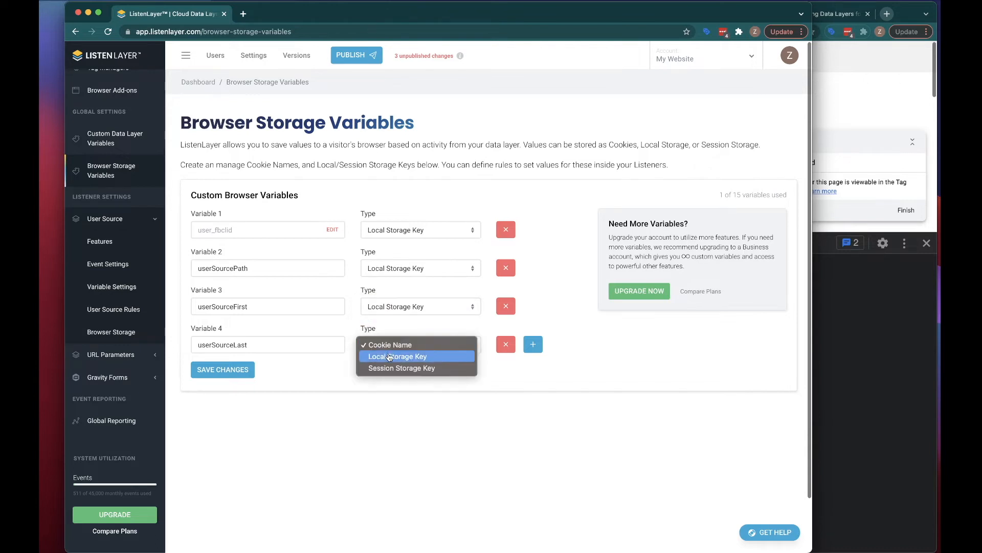
click(389, 357)
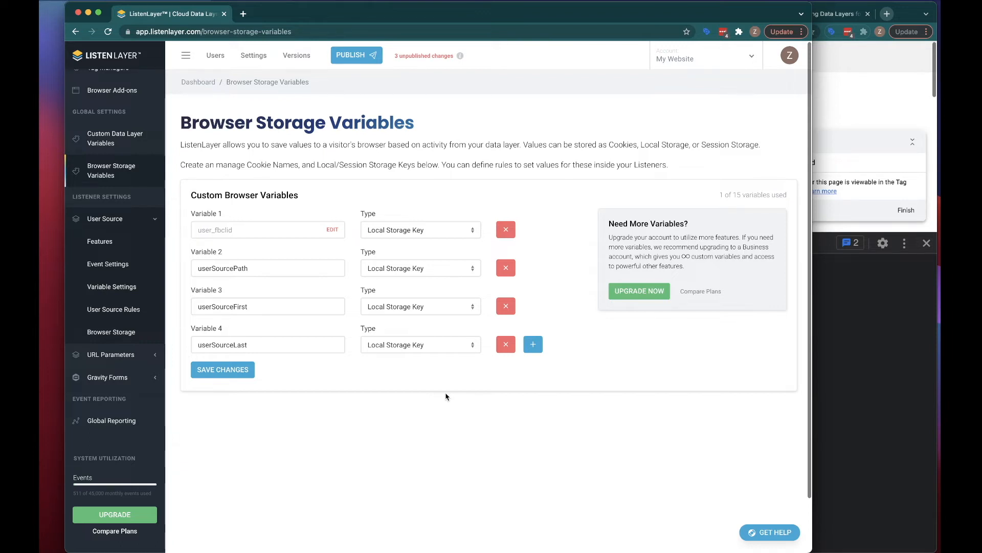
Check the available storage types for userSourcePath, keep Local Storage Key, and save the new browser storage variables.
click(385, 271)
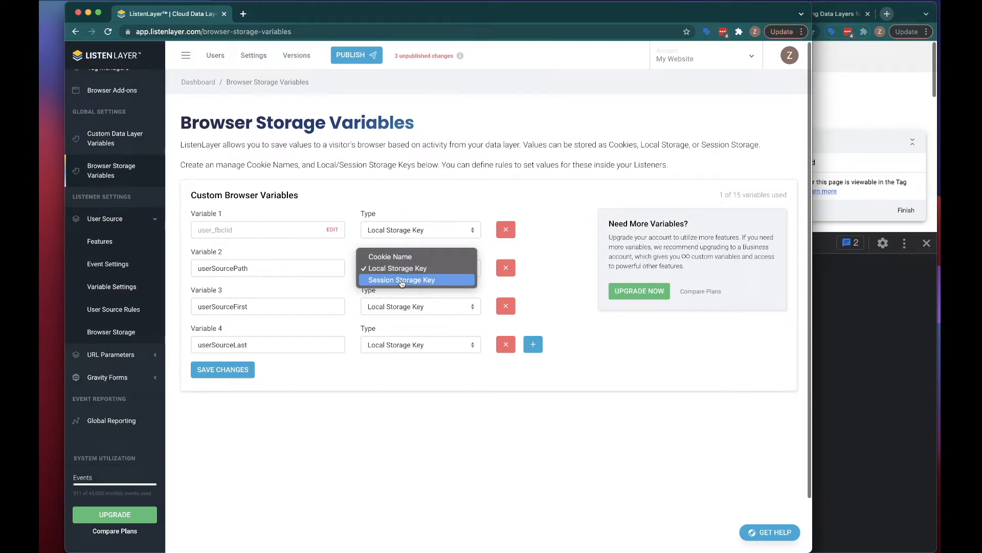
click(494, 431)
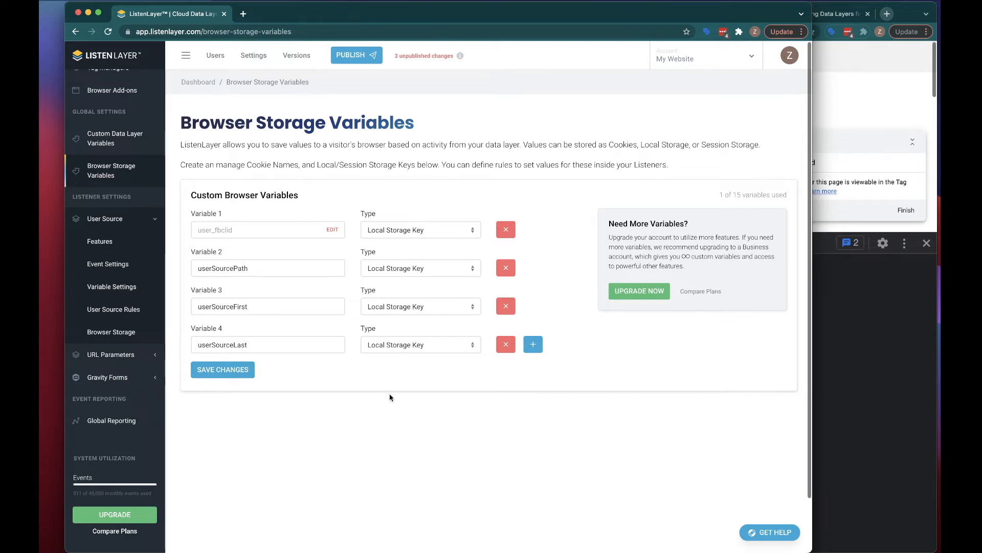
drag(248, 307, 233, 307)
drag(248, 345, 233, 359)
click(235, 366)
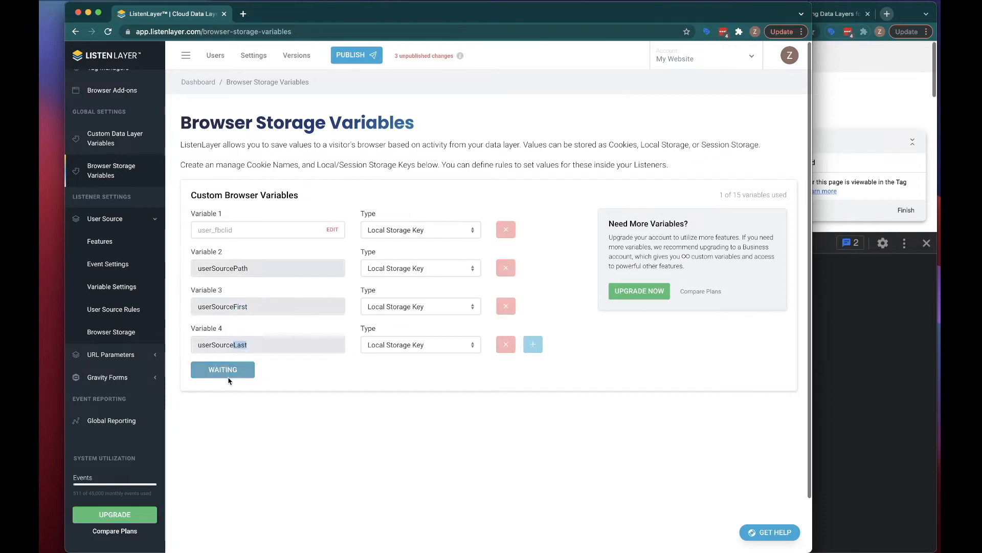
Create a Local Storage rule for the User Source listener's Browser Storage and name it Store User Source.
click(112, 331)
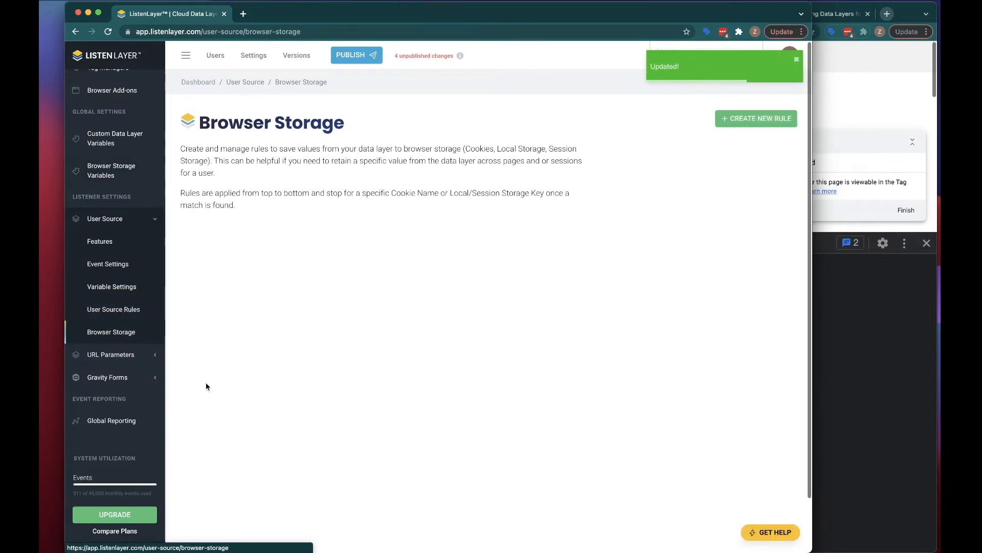
click(756, 120)
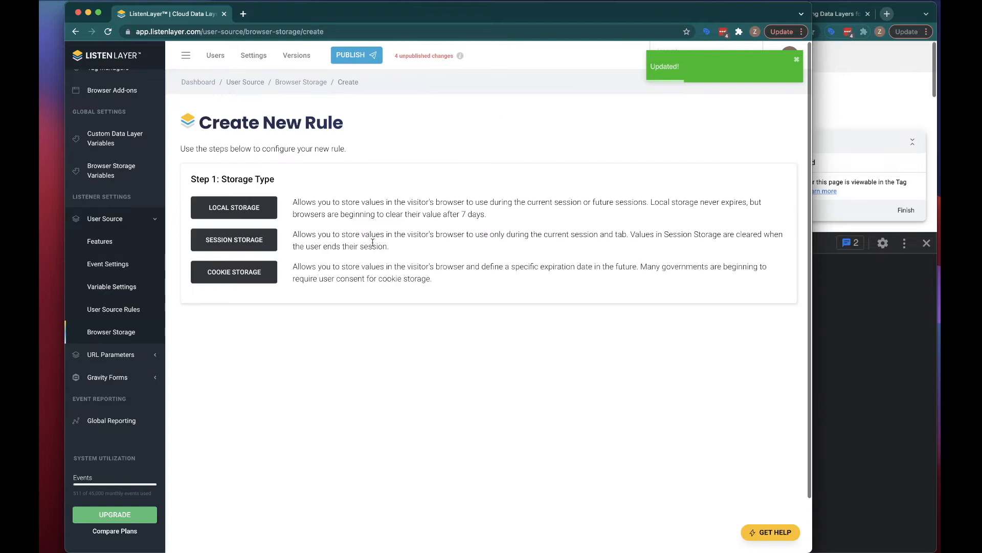
click(224, 209)
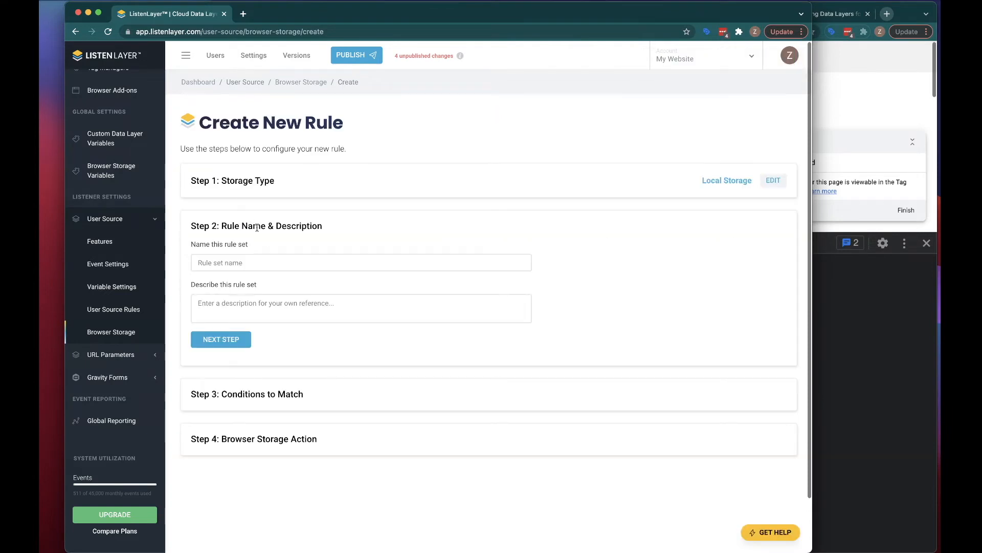
click(250, 259)
text(Store User Source)
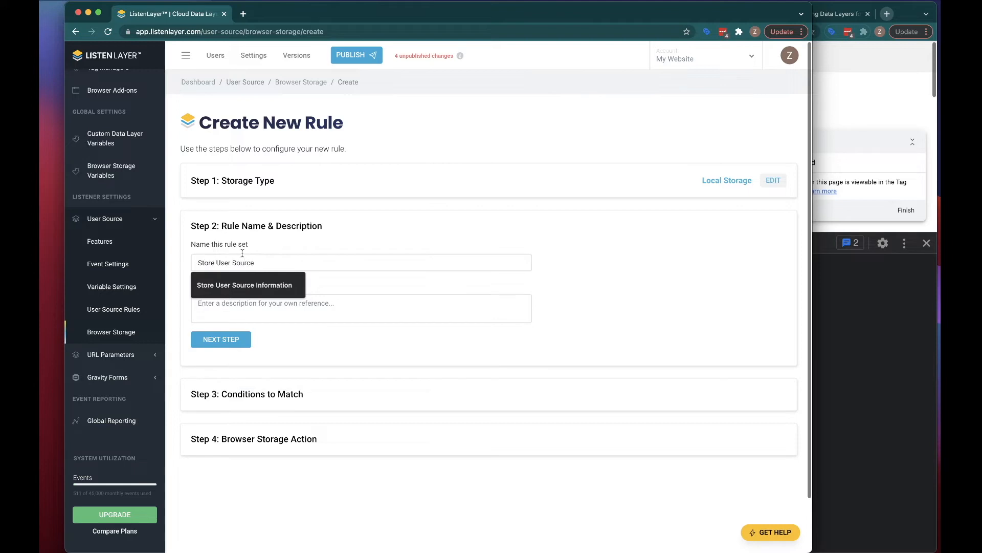
click(222, 339)
Set the rule's matching condition to the event userSource being True and save it.
click(251, 330)
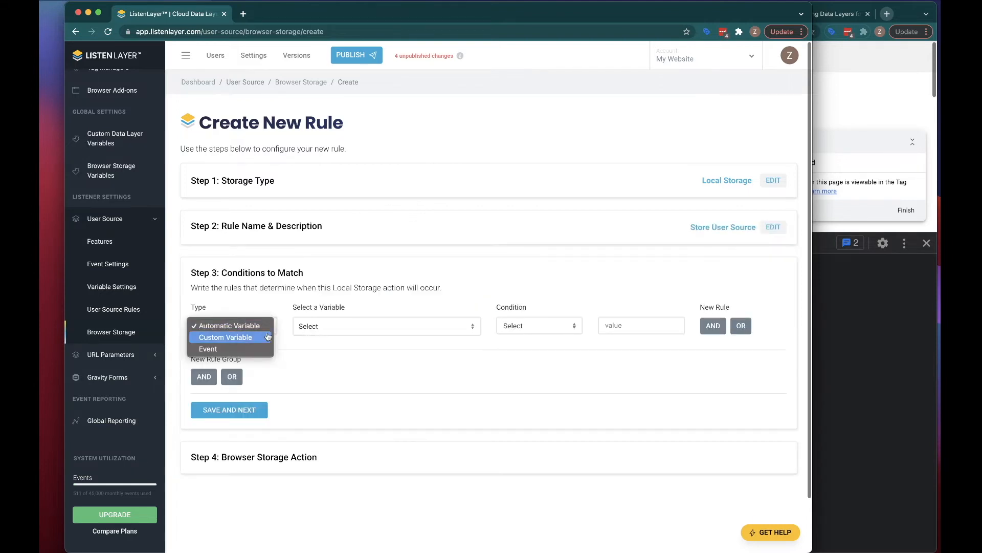
click(249, 353)
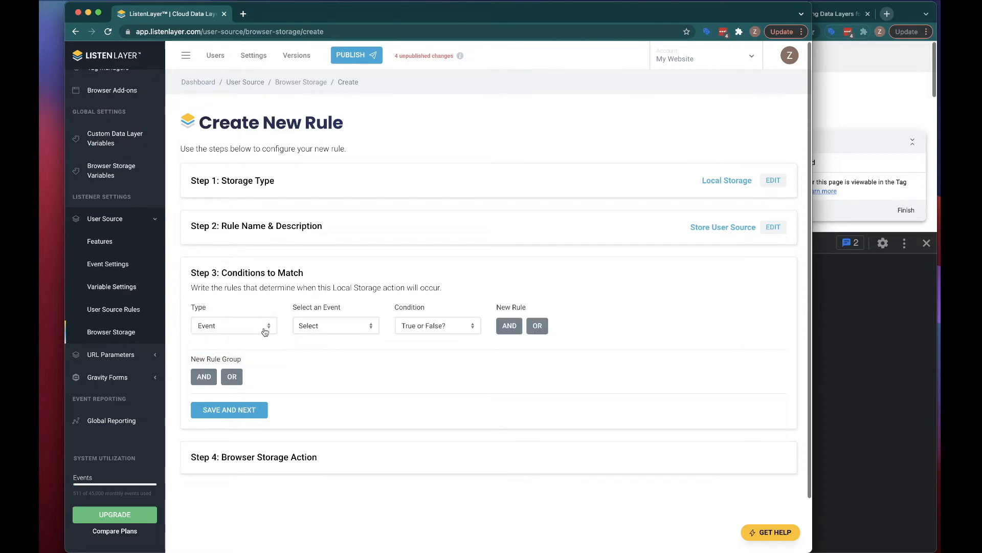
click(310, 326)
click(327, 376)
click(423, 326)
click(417, 325)
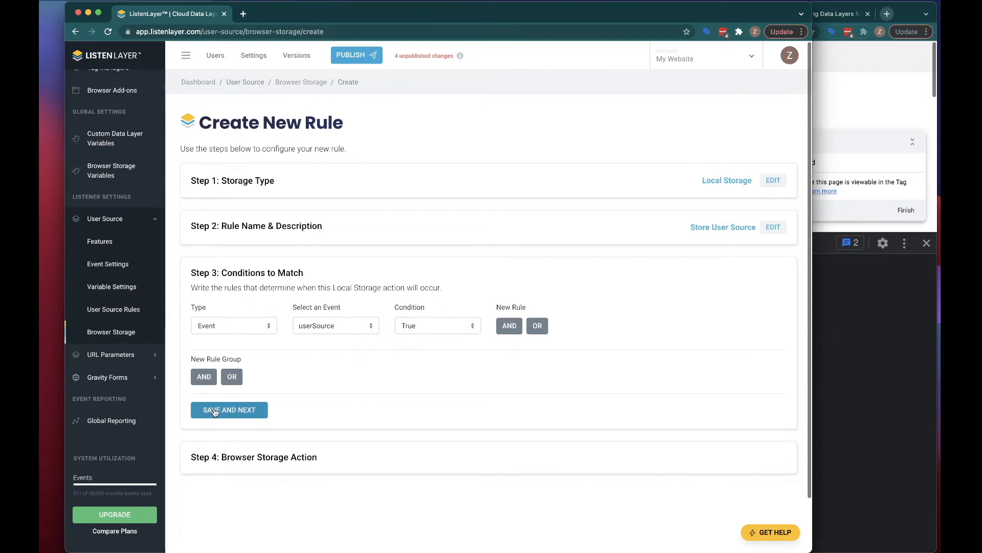
click(214, 411)
Add three browser storage actions to the rule, each using Set the Value.
click(230, 376)
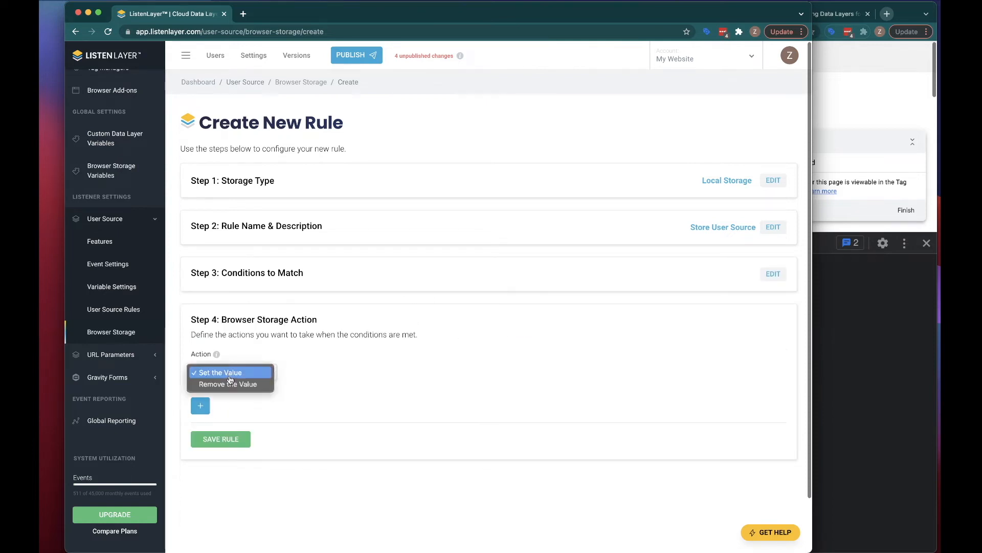
click(229, 373)
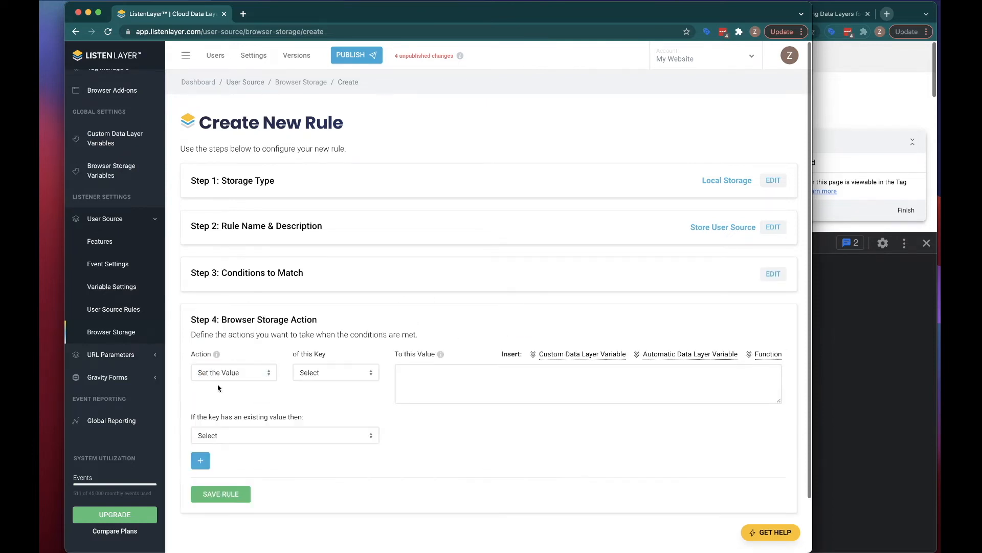
click(200, 459)
scroll(204, 450, down, 3)
click(221, 425)
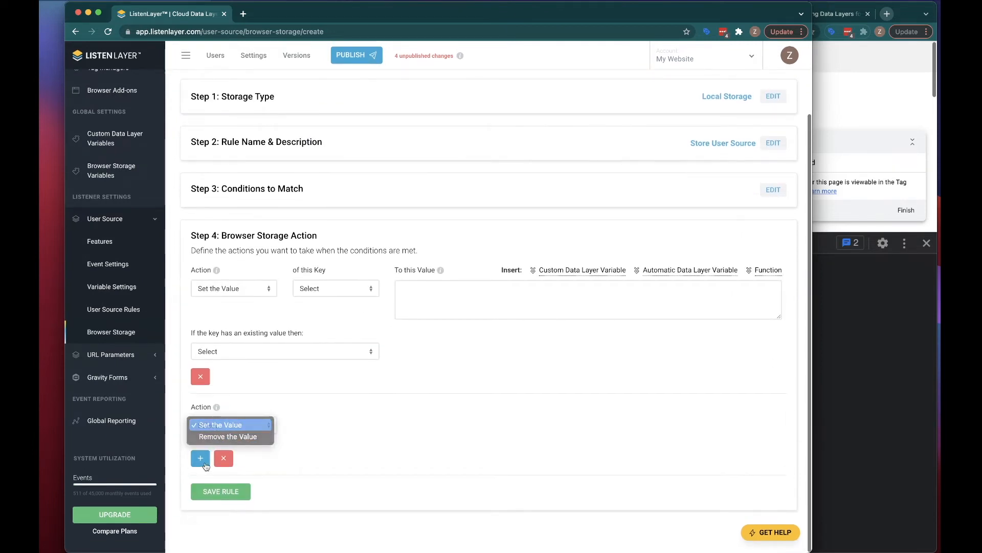
click(206, 465)
click(200, 511)
scroll(204, 507, down, 3)
click(220, 450)
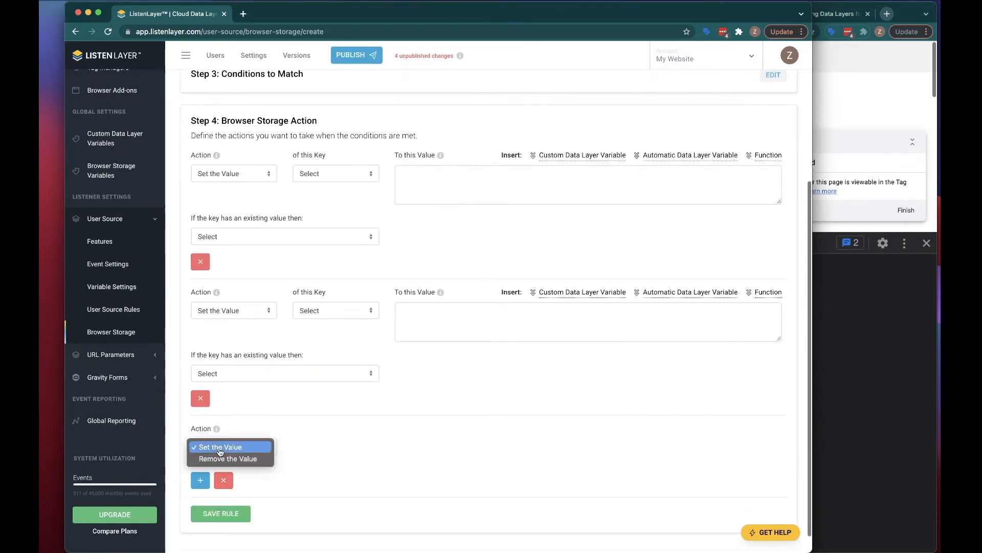
click(220, 447)
Assign the keys userSourcePath, userSourceFirst and userSourceLast to the three storage actions in that order.
click(330, 174)
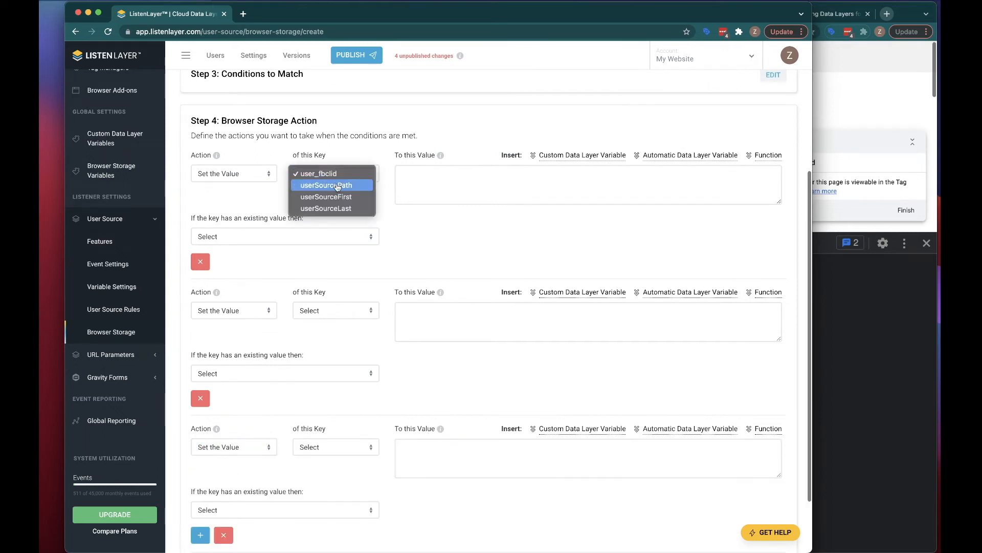
click(337, 185)
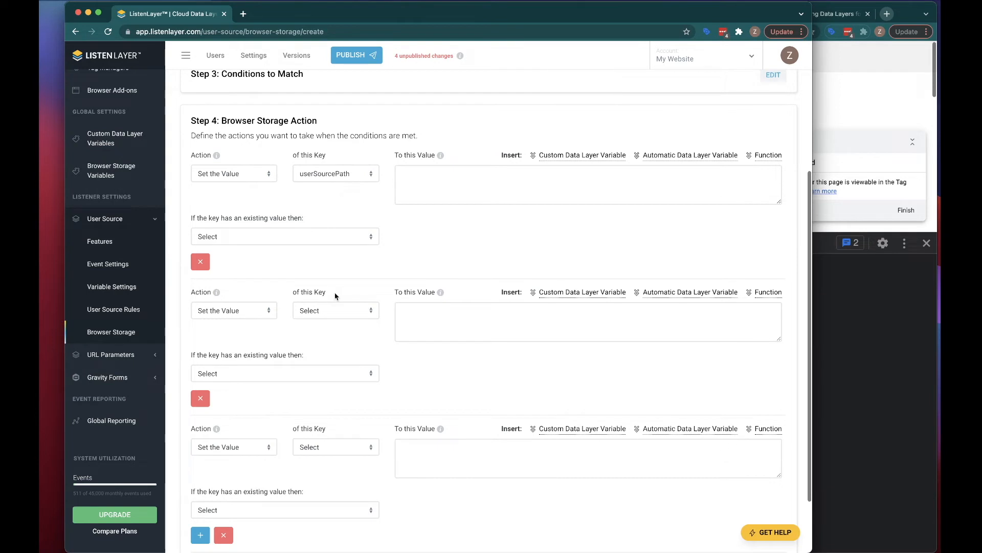
click(334, 310)
click(336, 334)
click(329, 448)
click(331, 482)
For existing values, set userSourcePath to add the new value (comma delimited) and userSourceFirst to Do not overwrite existing value.
click(312, 240)
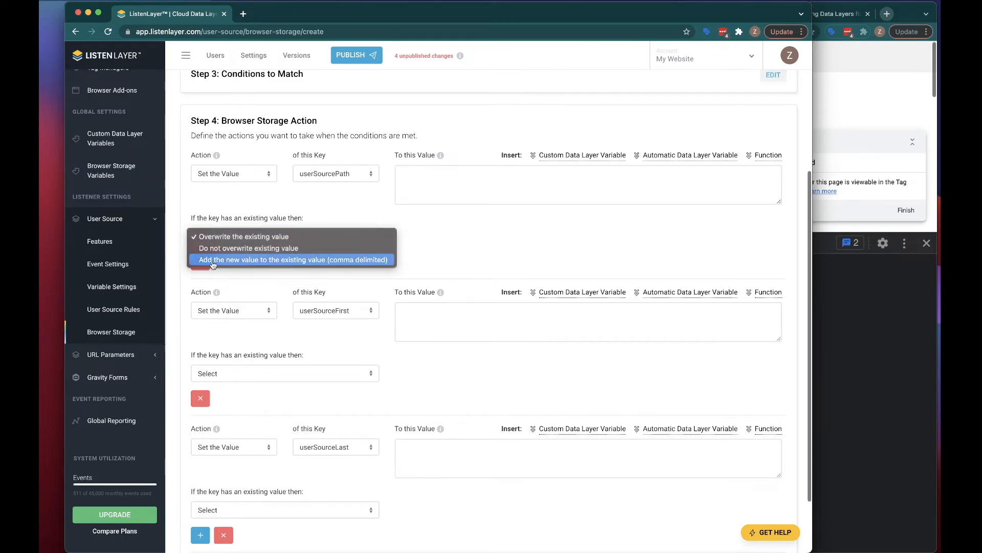
click(296, 260)
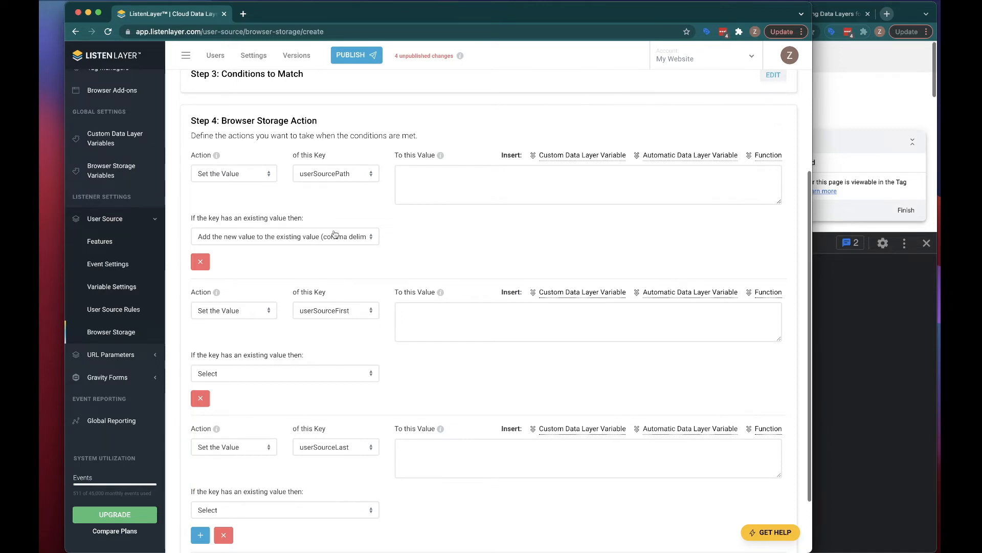
scroll(460, 258, down, 2)
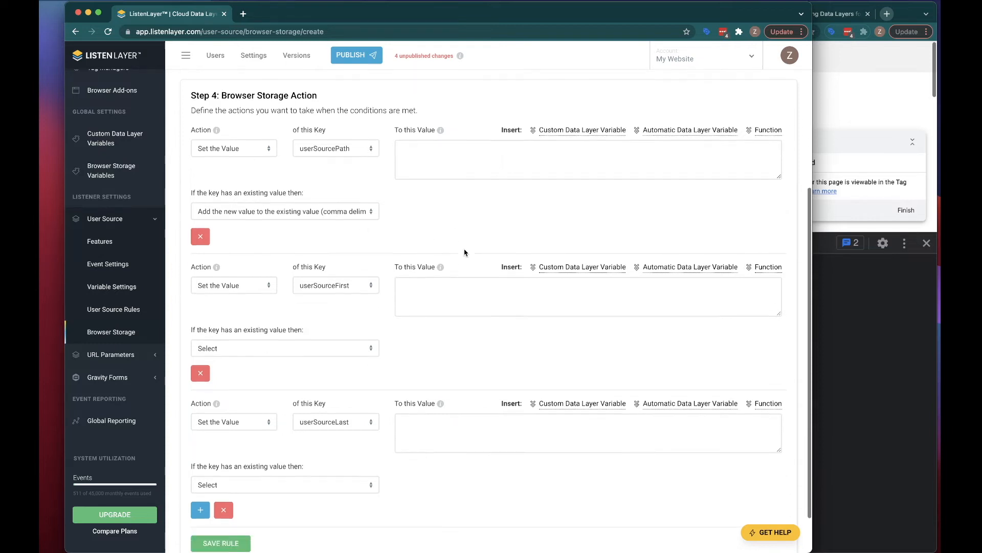
scroll(345, 300, down, 2)
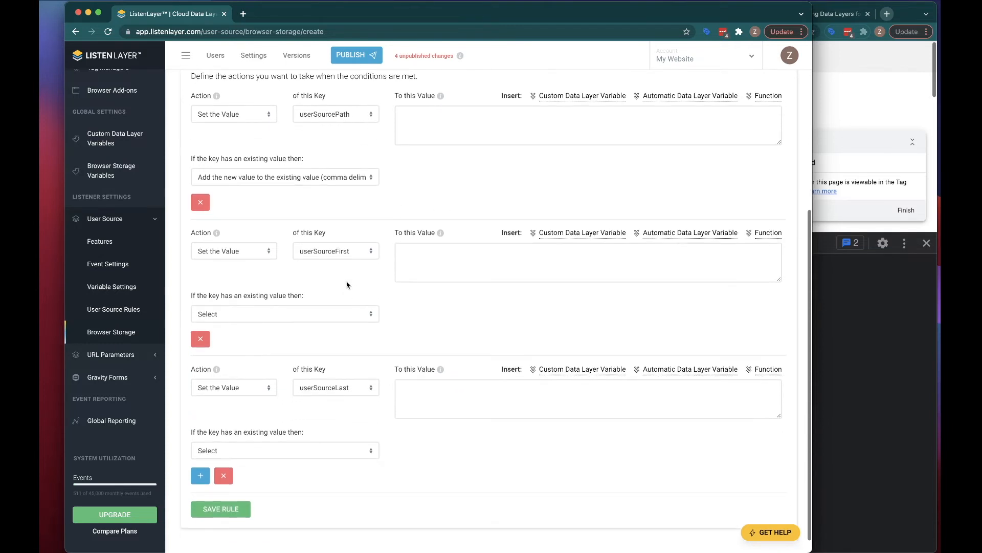
click(346, 253)
click(402, 287)
click(270, 312)
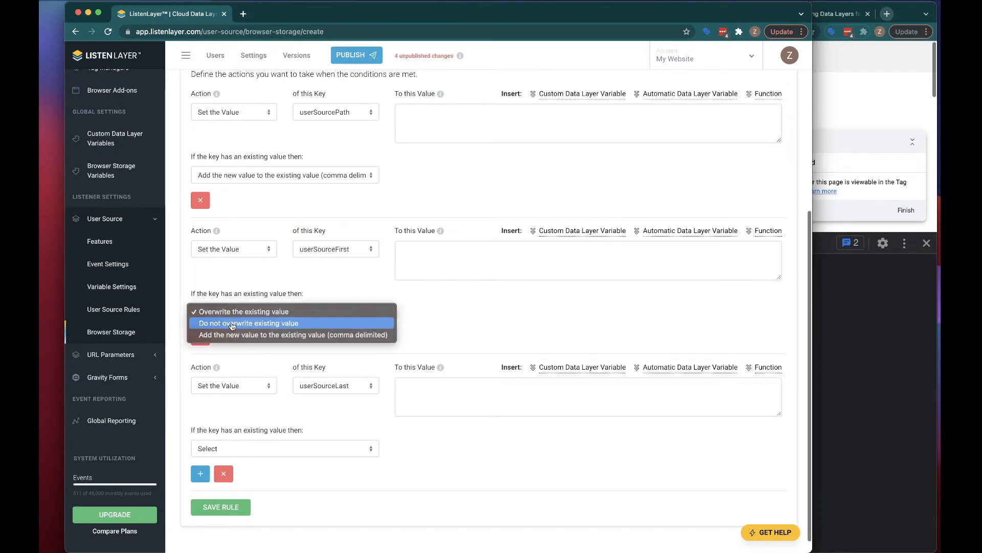
click(466, 325)
Set the userSourceLast action to Overwrite the existing value when its key already has one.
scroll(464, 324, down, 1)
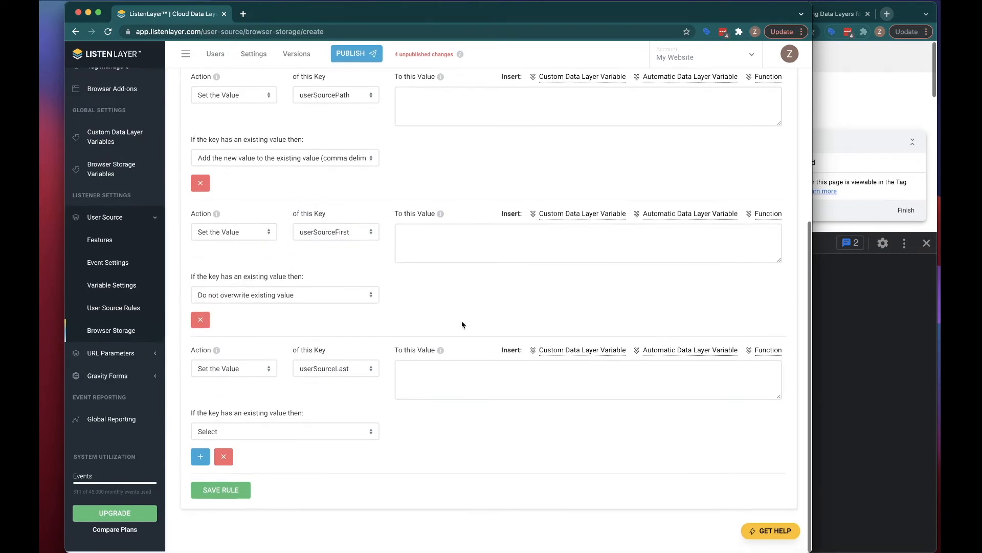
click(327, 371)
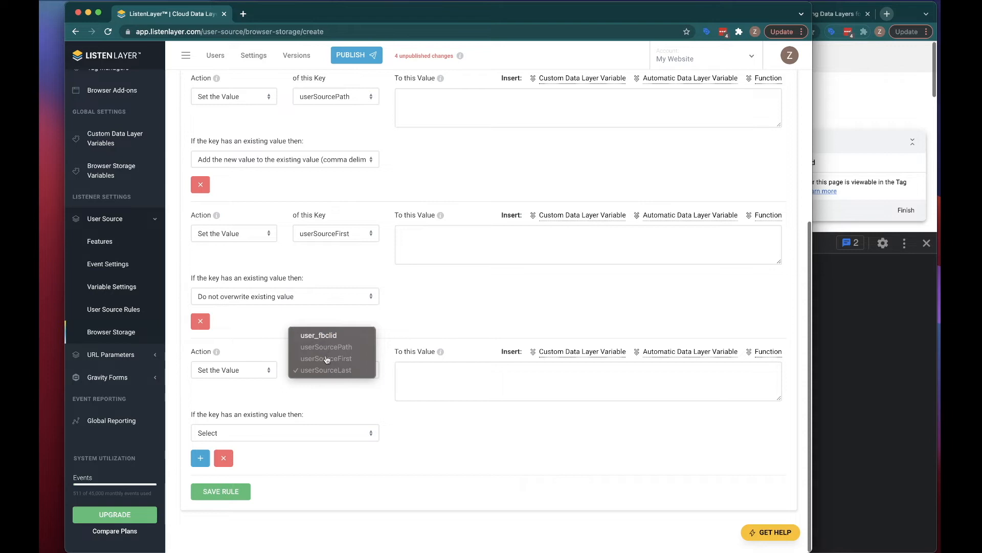
click(326, 377)
click(297, 435)
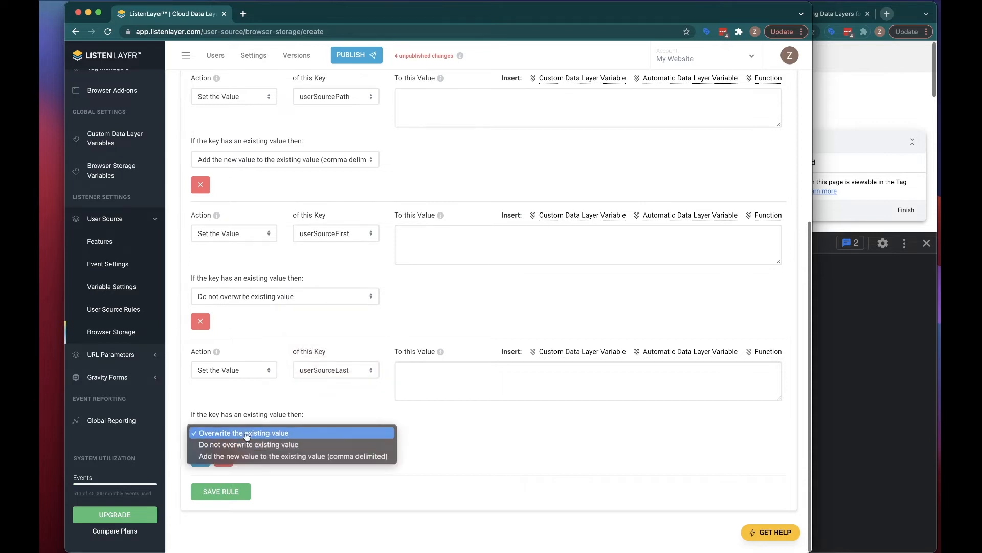
click(249, 434)
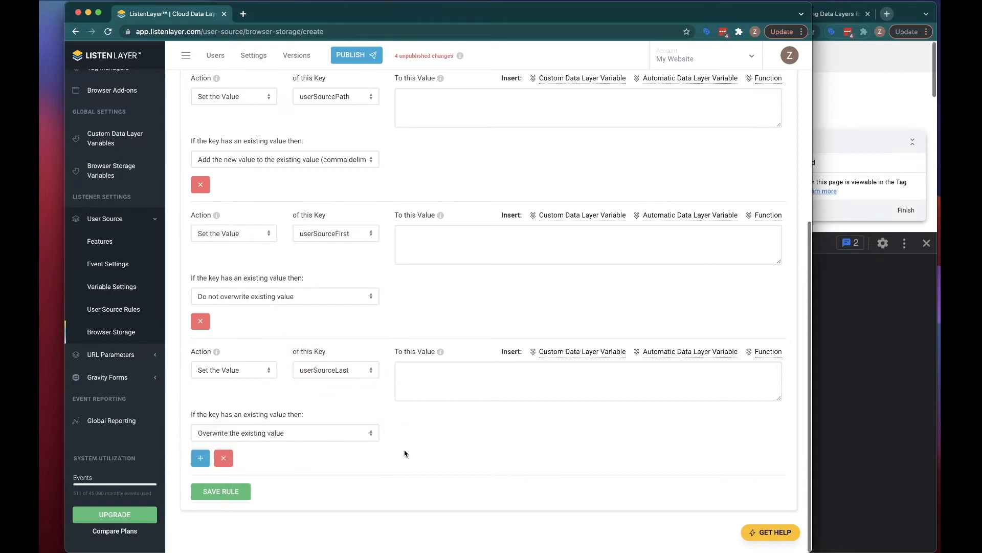
scroll(405, 454, up, 2)
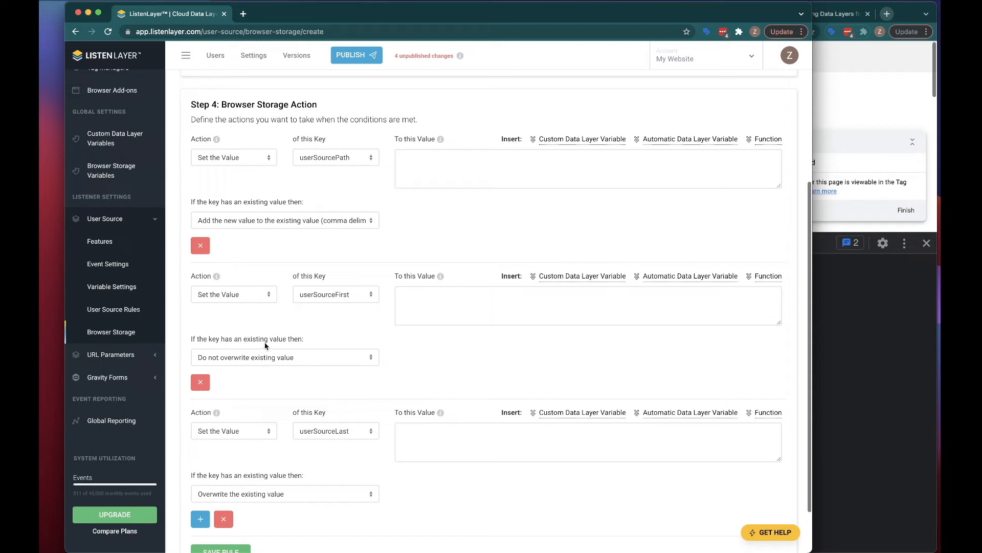
scroll(266, 402, down, 2)
scroll(326, 412, up, 3)
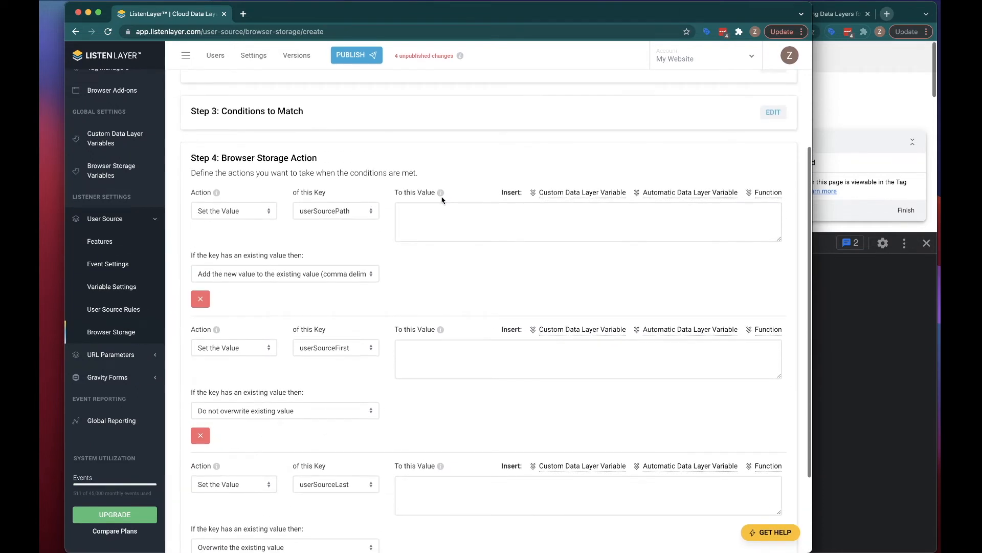
On the demo page, copy the property path of the source variable from the userSource event logged in the browser console.
click(420, 349)
click(813, 287)
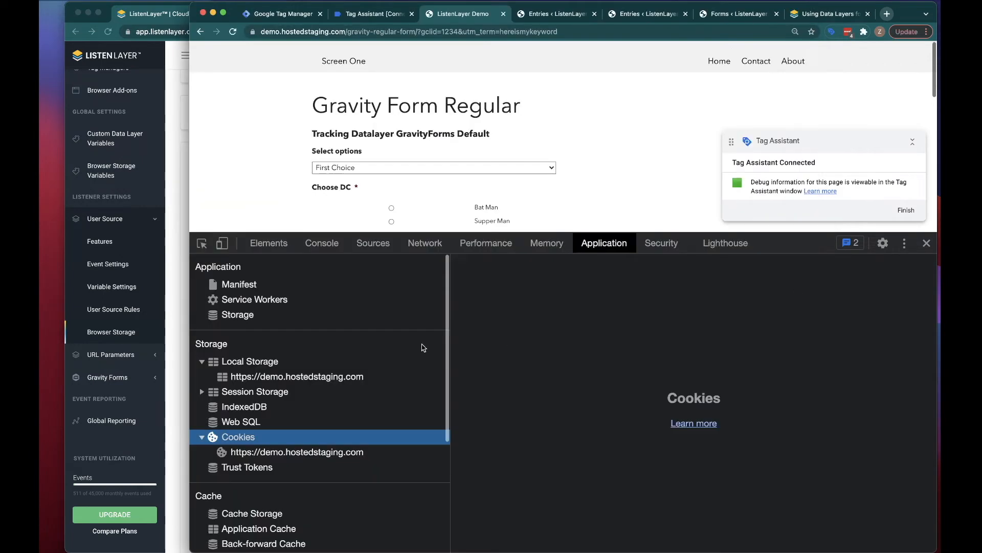
click(322, 245)
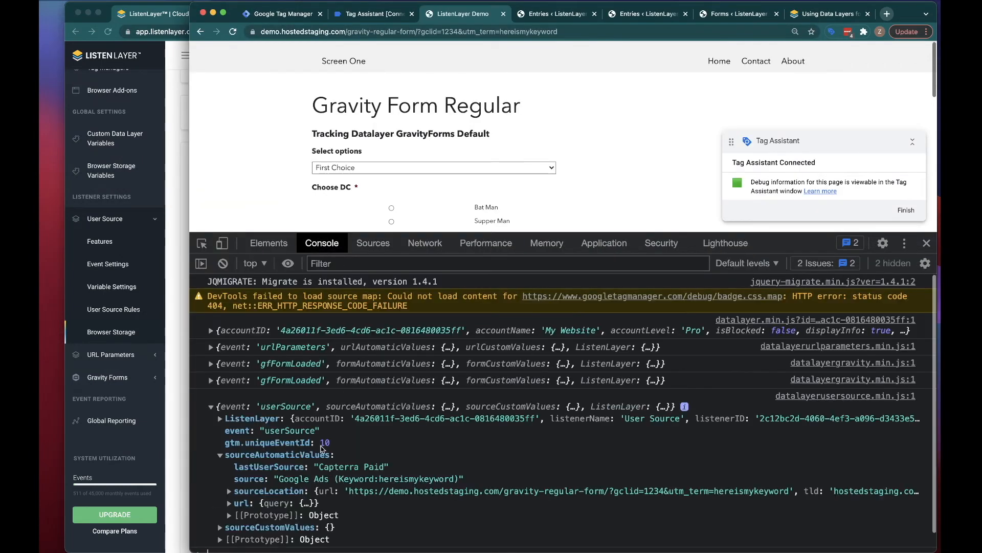
scroll(336, 457, down, 1)
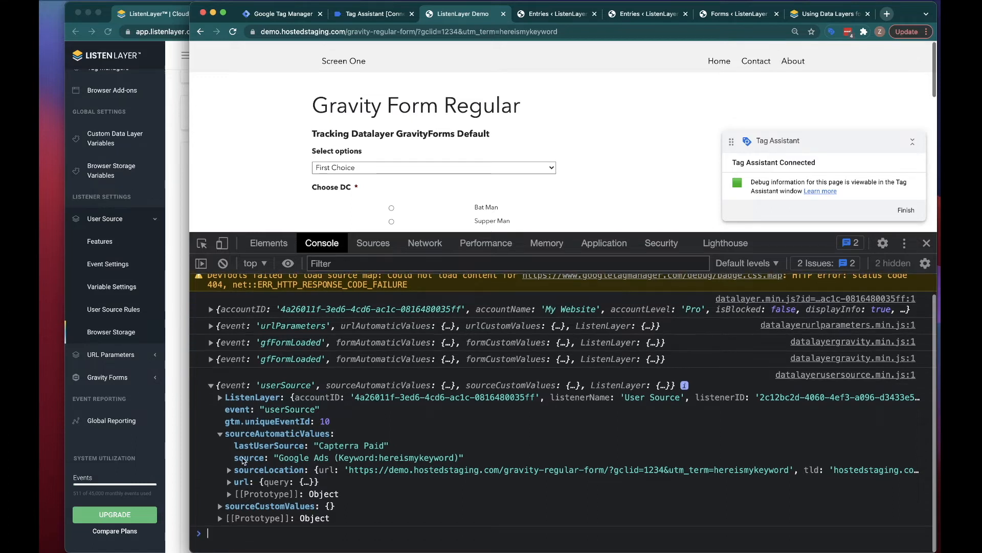
drag(280, 460, 459, 462)
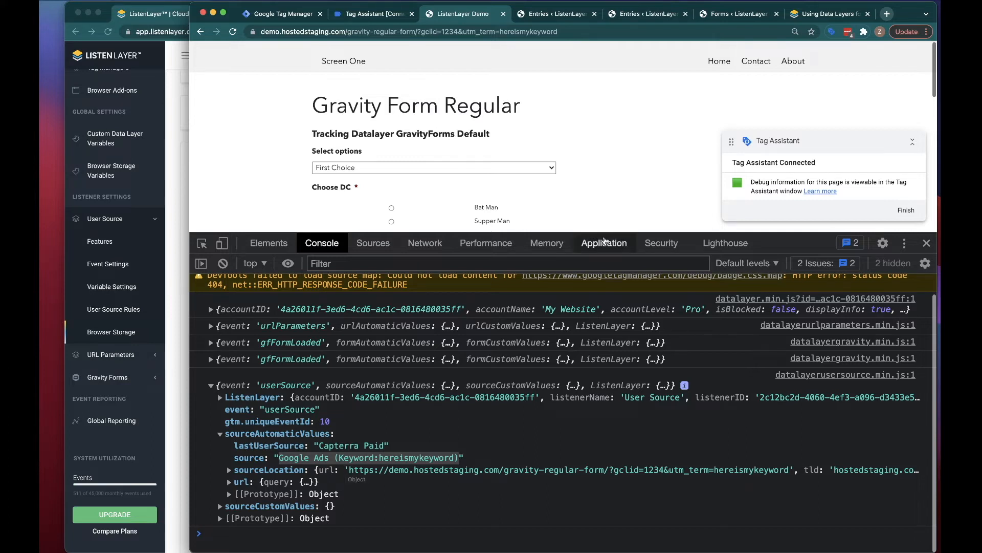
right_click(249, 456)
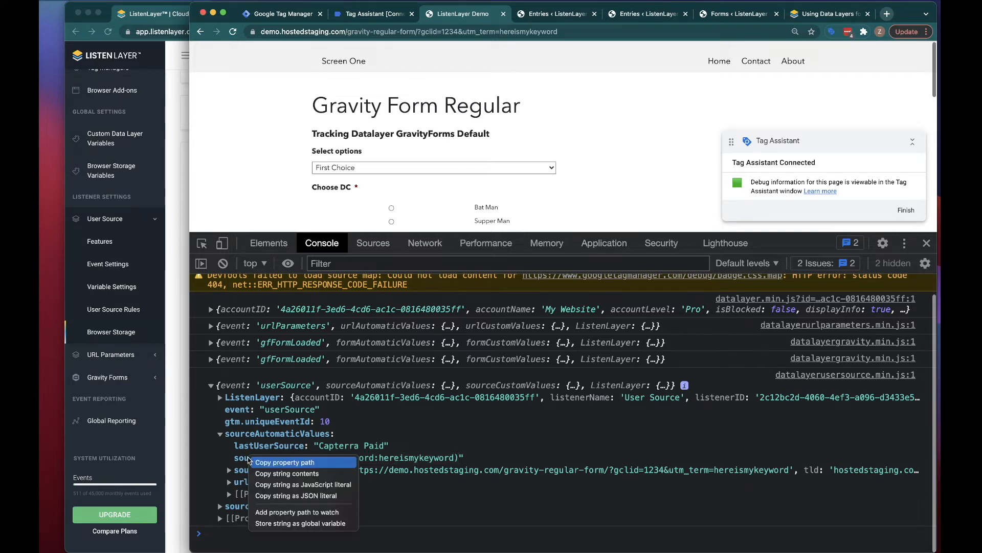
click(282, 463)
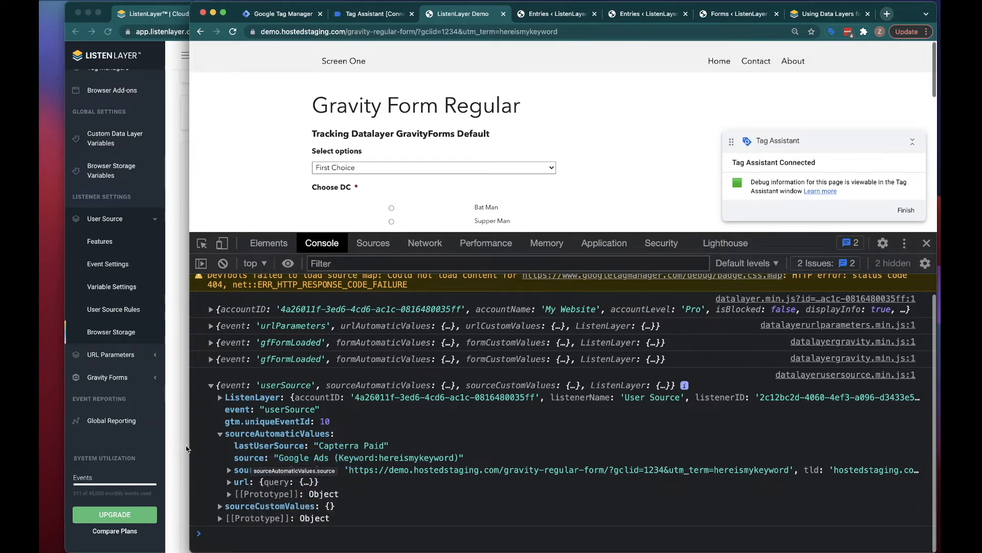
In ListenLayer, insert the automatic data layer variable sourceAutomaticValues.source as the value of the userSourcePath action.
click(171, 437)
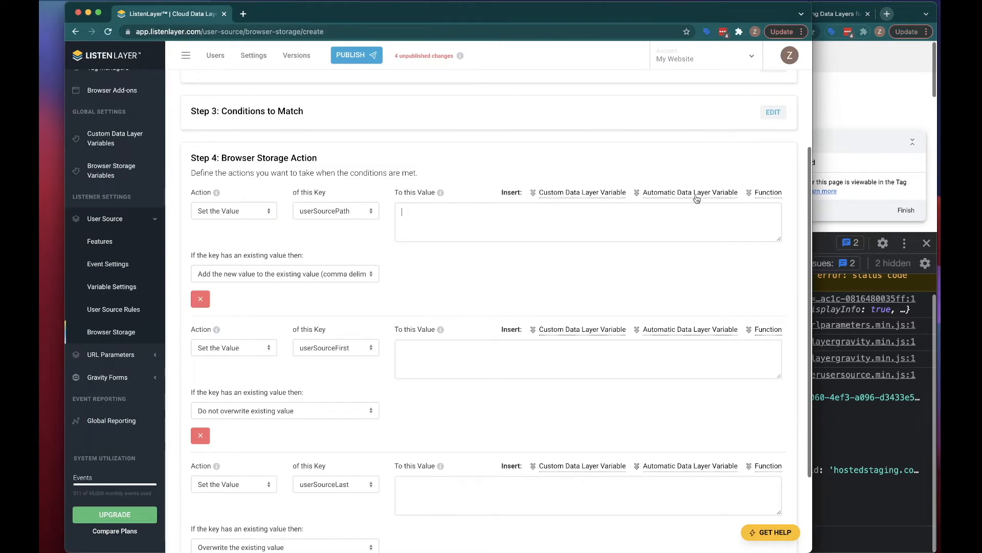
click(688, 194)
right_click(613, 216)
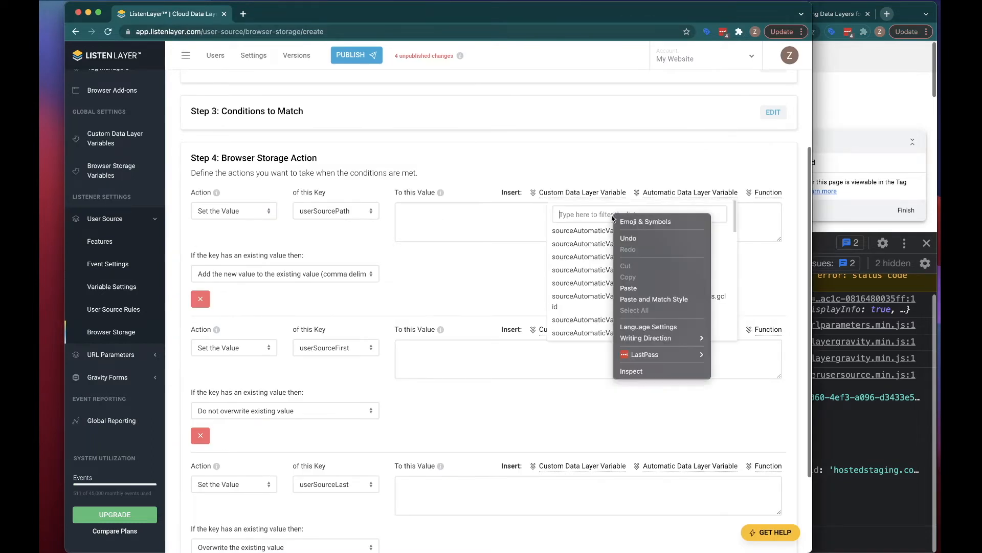
click(584, 212)
key(super+v)
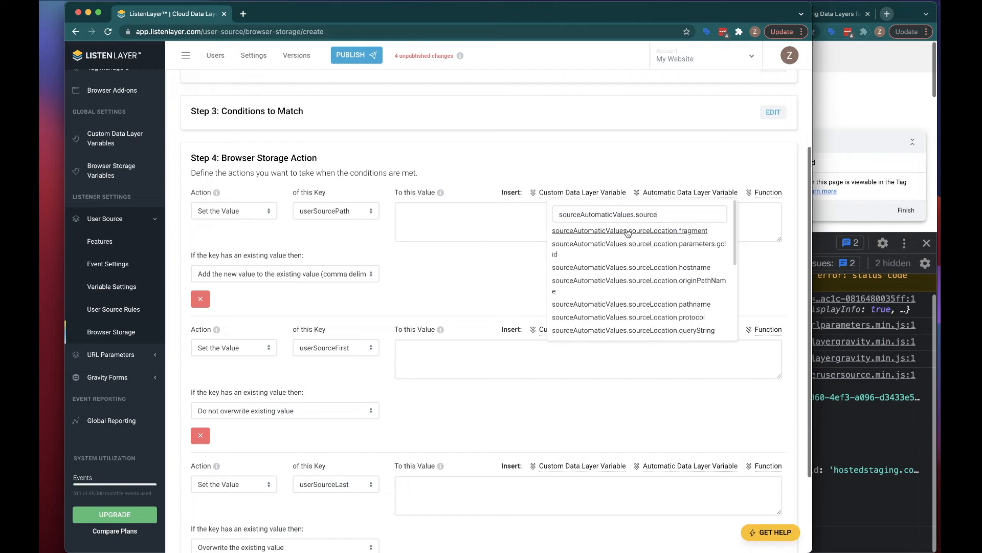
scroll(654, 285, down, 4)
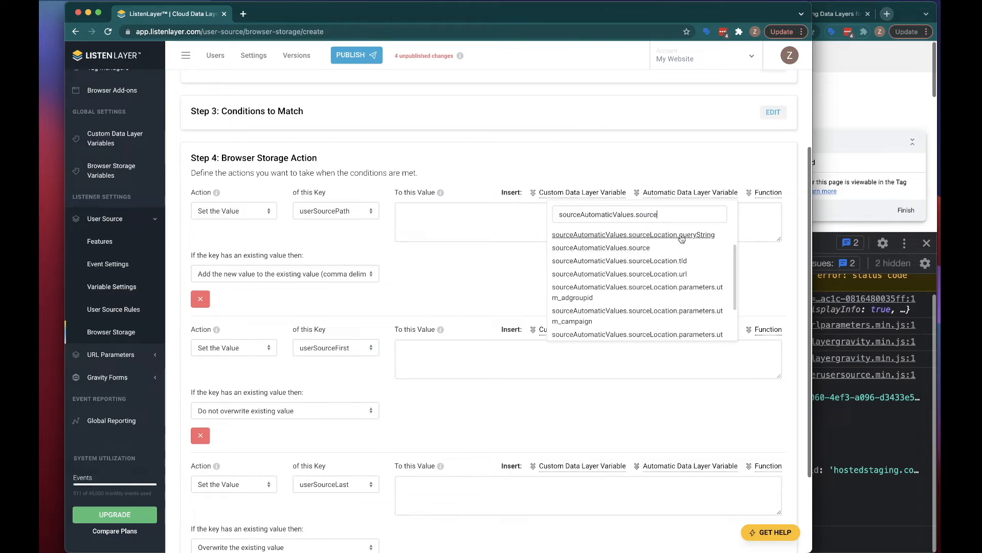
scroll(631, 252, up, 1)
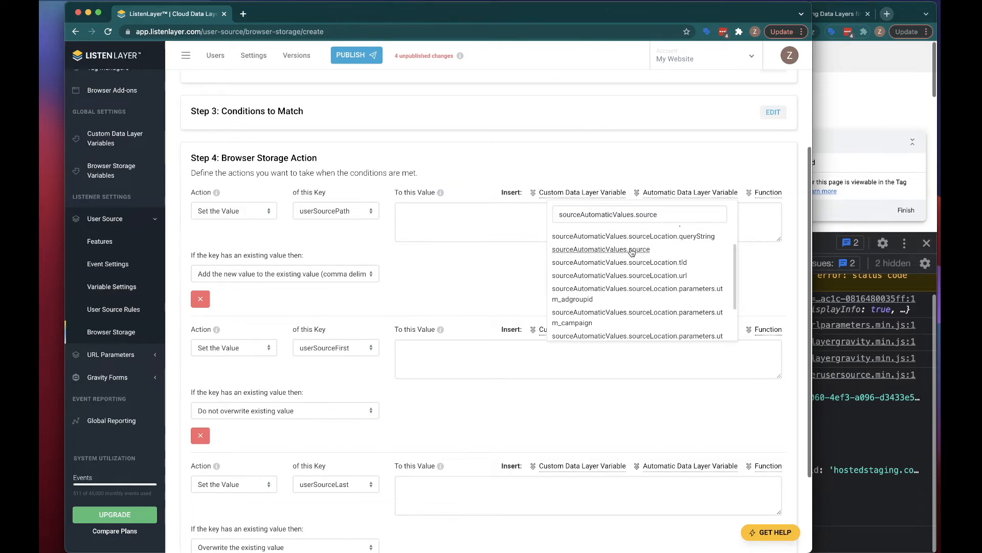
click(633, 250)
Copy {{sourceAutomaticValues.source}} into the values of the userSourceFirst and userSourceLast actions, and save the rule.
drag(505, 219, 394, 211)
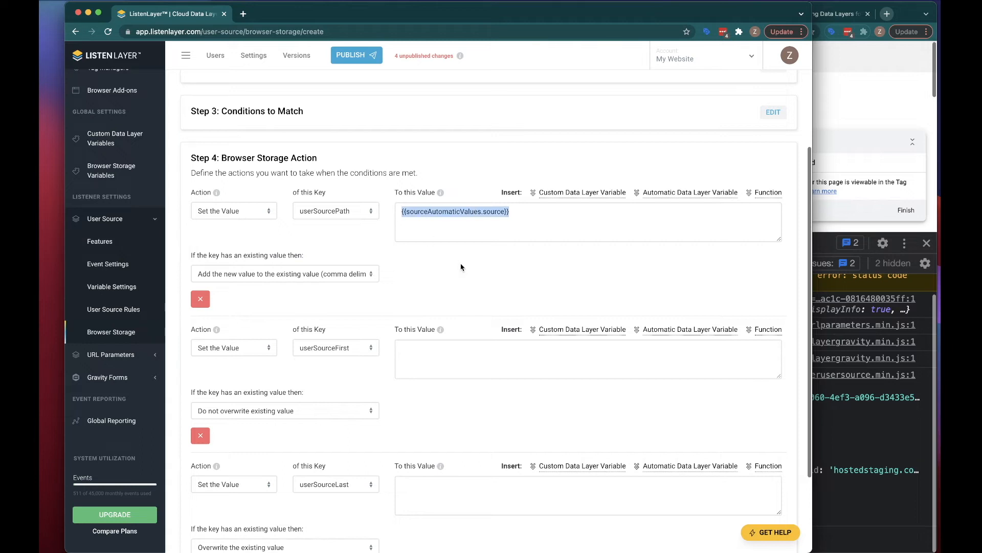
click(902, 454)
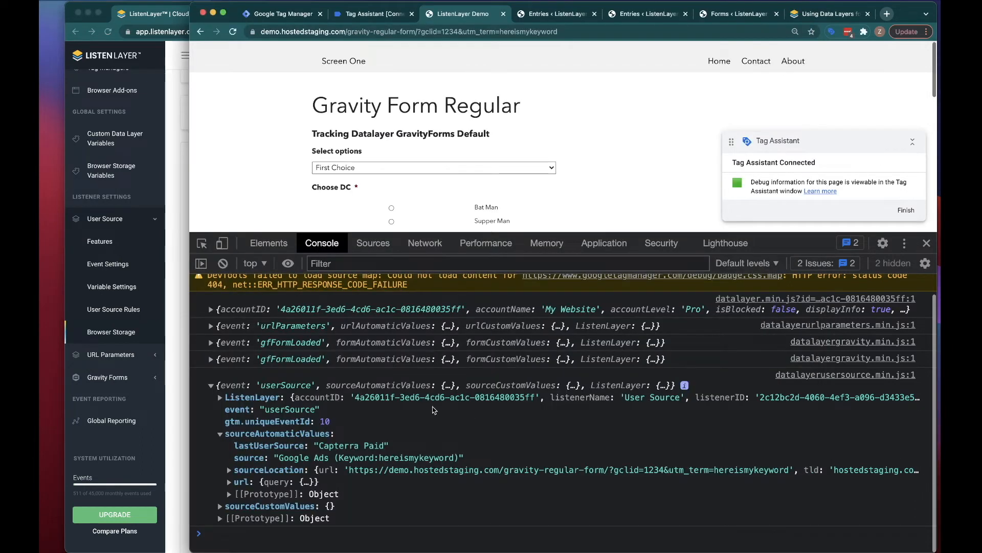
click(178, 452)
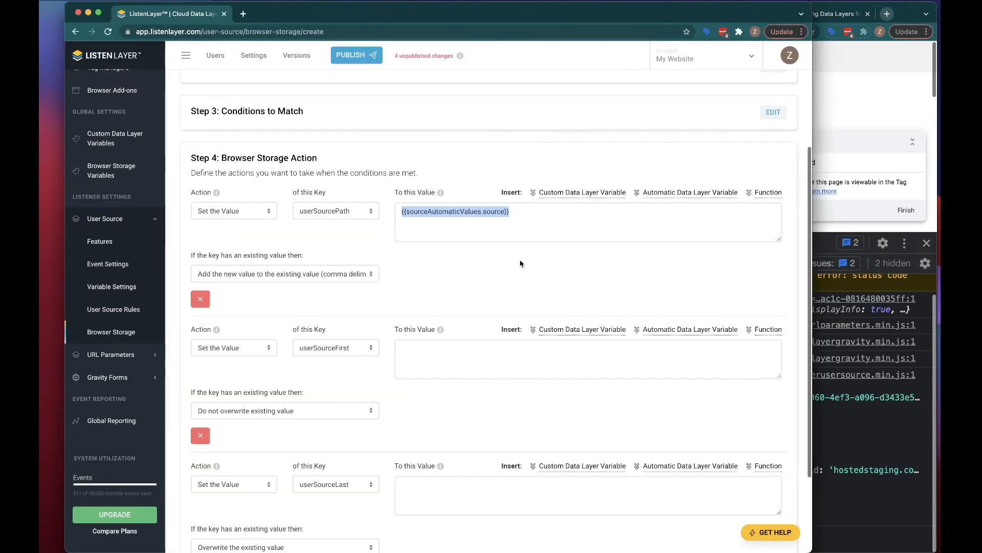
click(486, 348)
key(super+v)
key(super+v)
scroll(459, 479, down, 3)
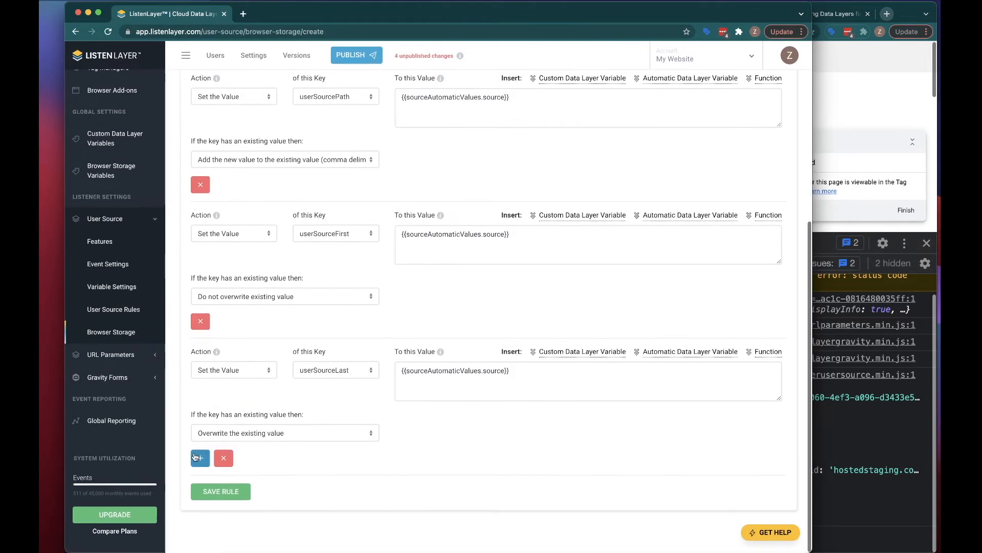
click(218, 492)
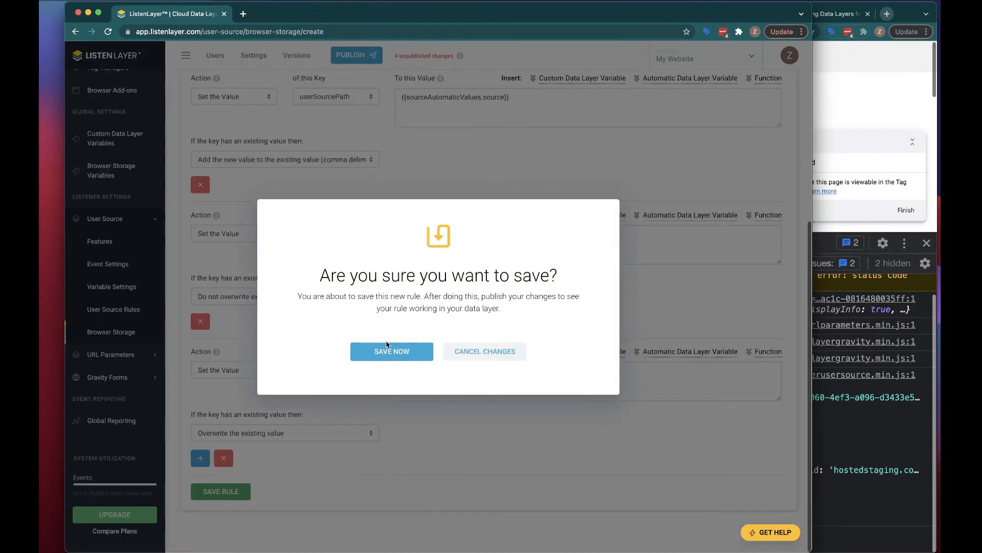
click(391, 351)
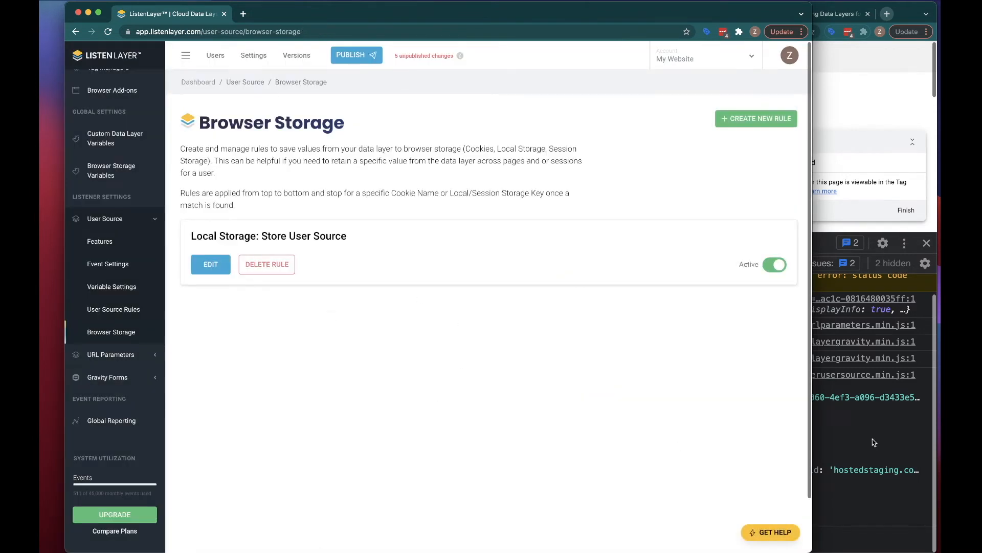
In the User Source variable settings, give the source variable the friendly name User Source and save the change.
click(874, 444)
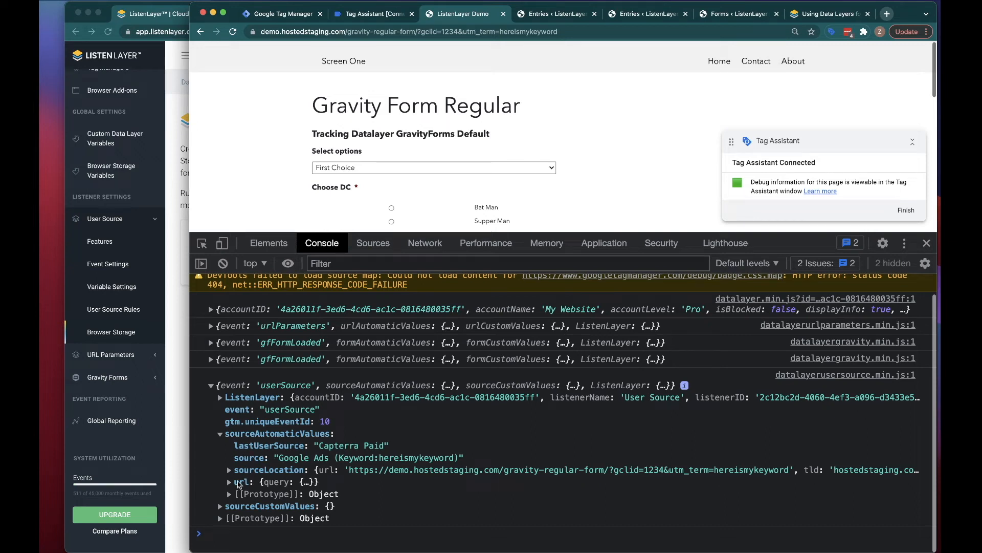
click(163, 406)
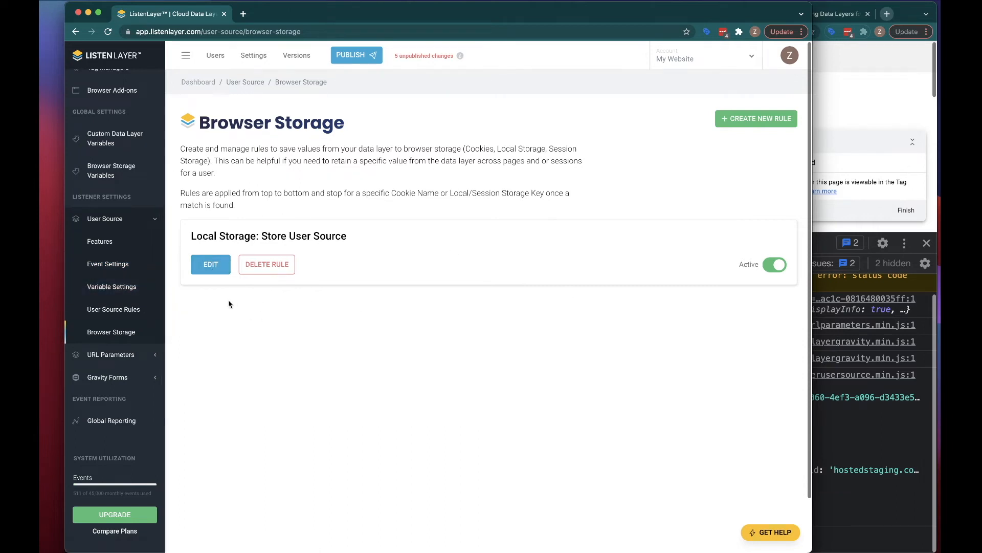
click(99, 297)
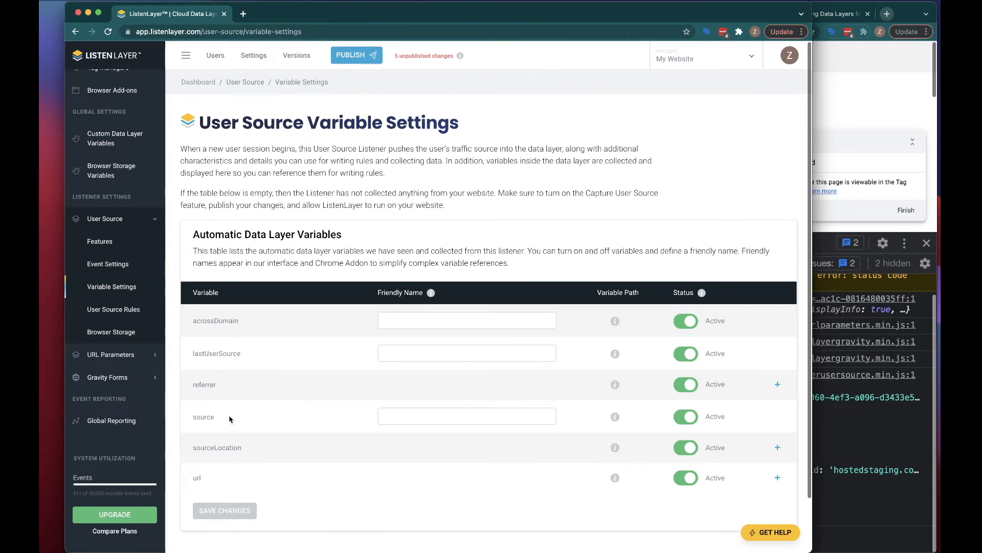
drag(230, 418, 177, 418)
double_click(205, 416)
click(395, 412)
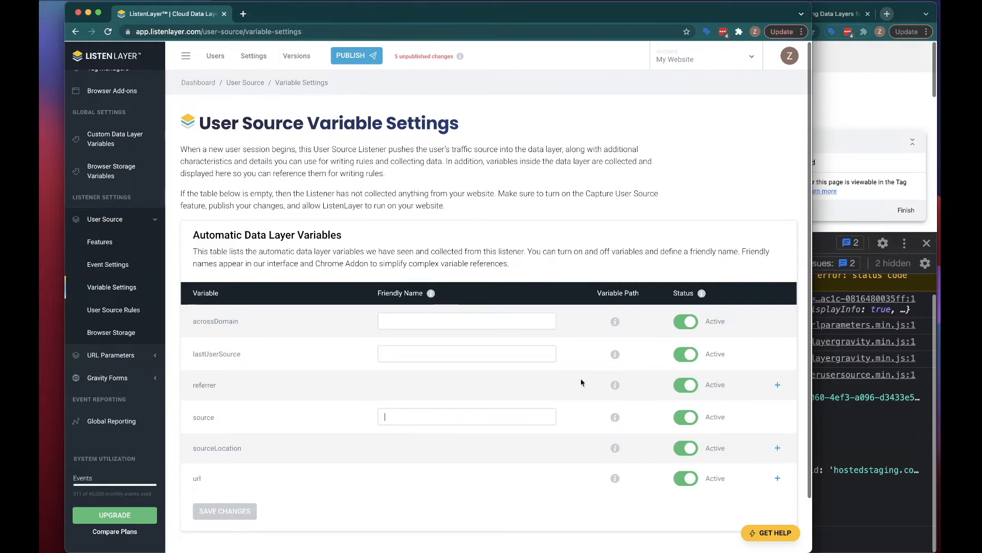
text(User Source)
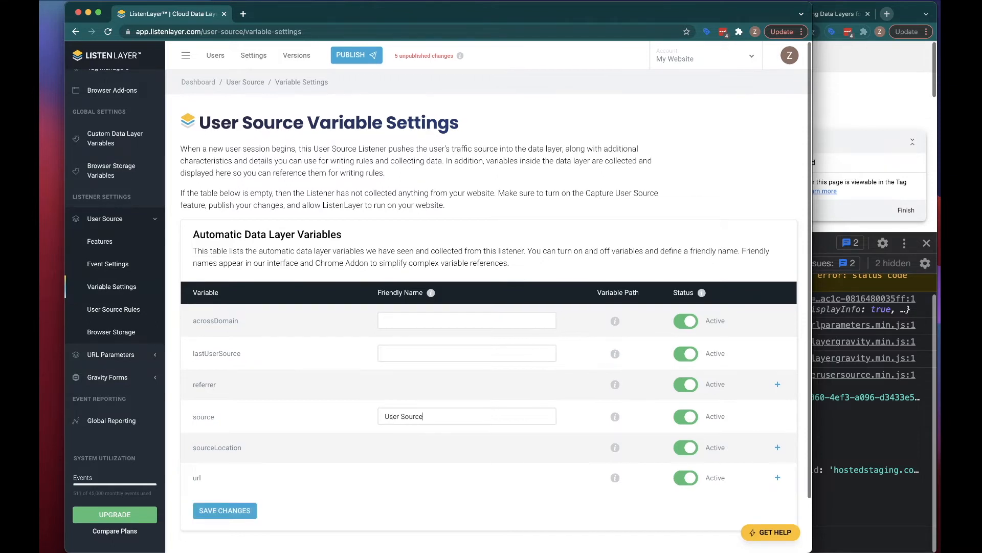
click(242, 508)
click(392, 359)
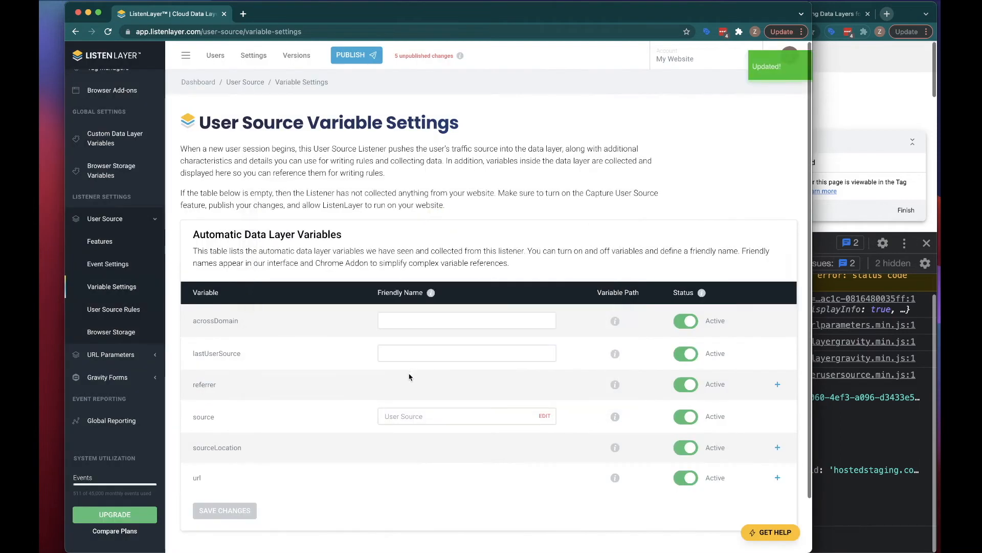
Open the Browser Storage rules of the User Source listener.
click(109, 331)
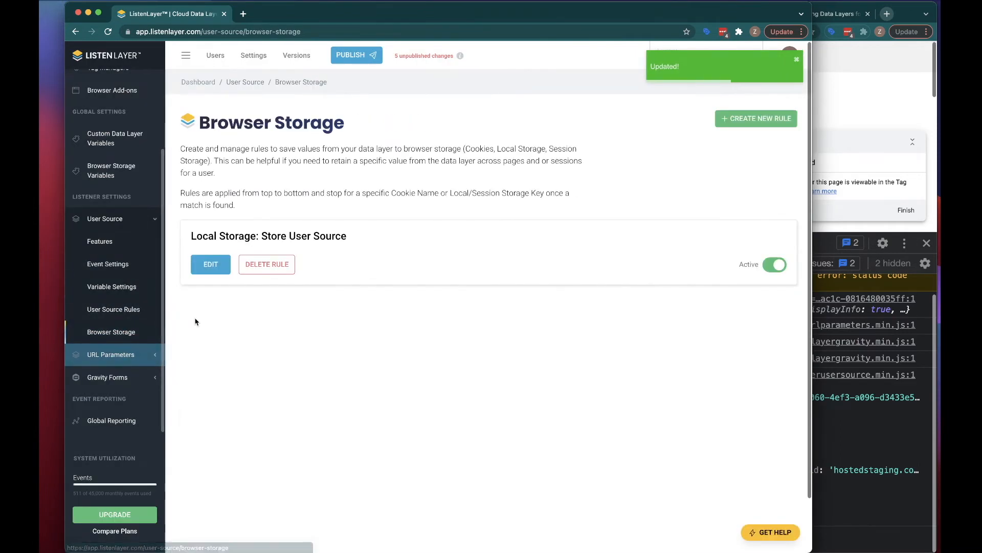
In the Store User Source rule's storage actions, replace the userSourcePath value with the automatic data layer variable User Source and save.
click(210, 265)
scroll(412, 389, down, 2)
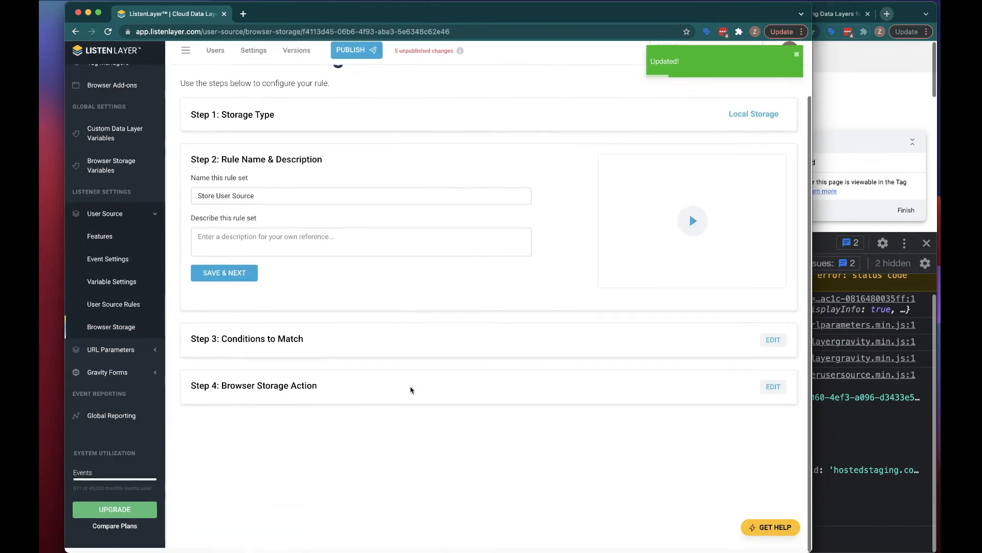
click(772, 392)
drag(532, 312, 381, 318)
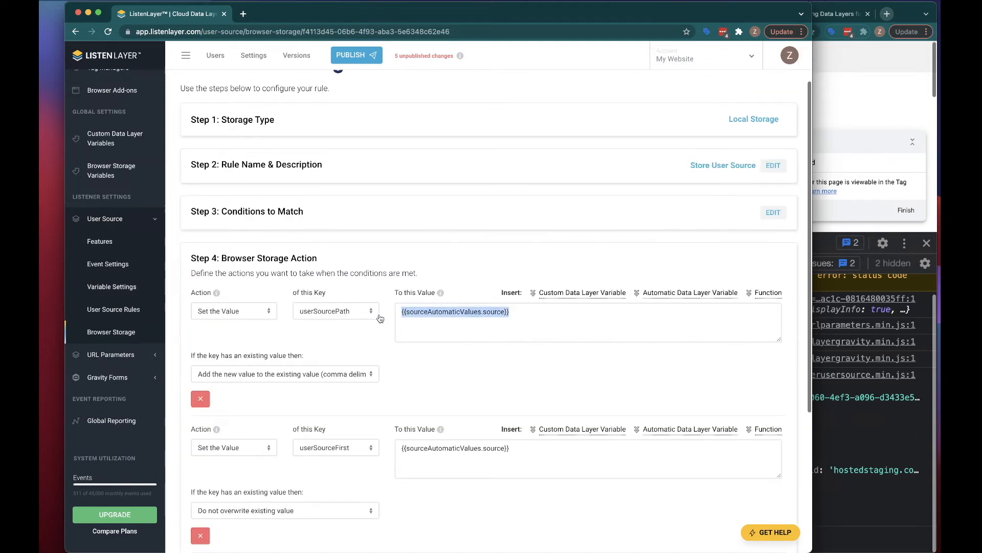
key(BackSpace)
click(680, 293)
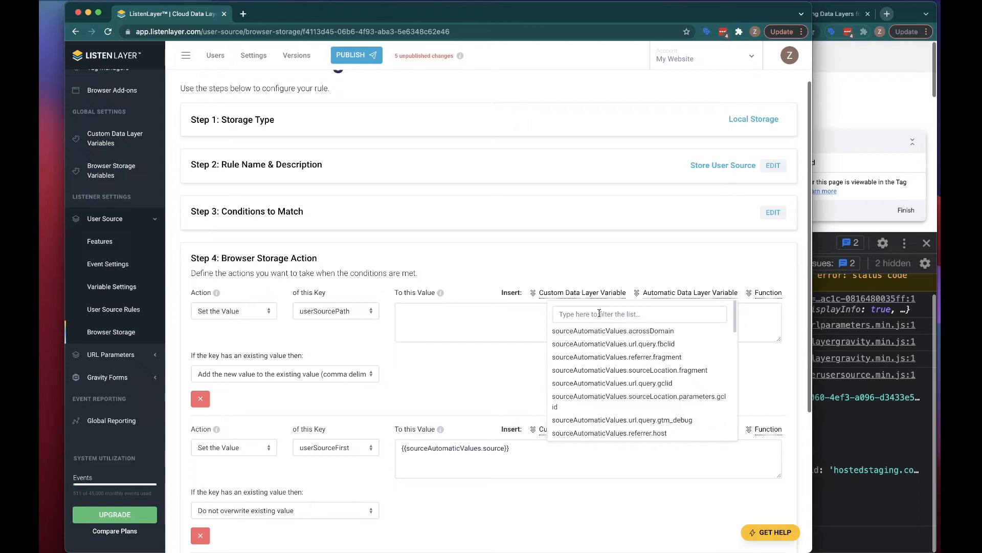
click(599, 313)
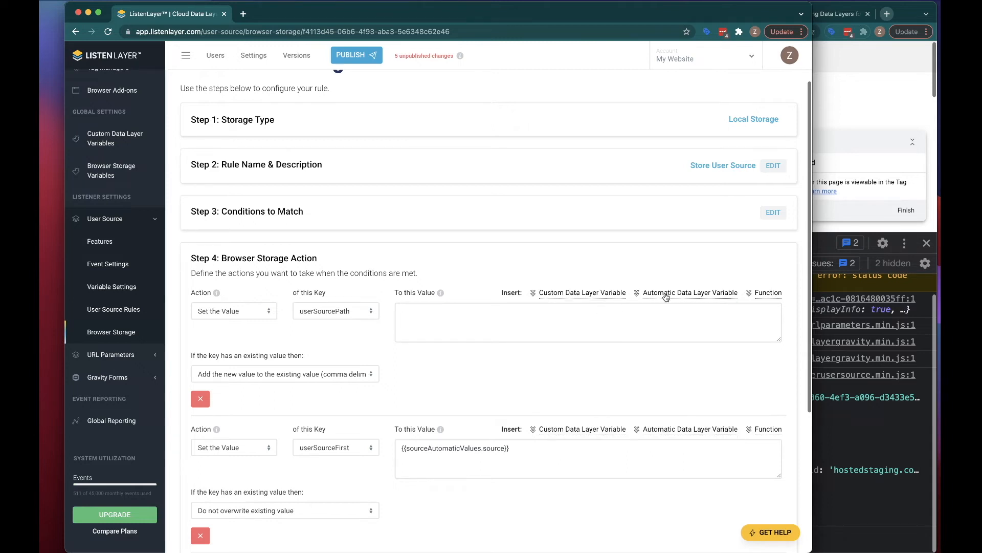
click(668, 293)
text(User SOurce)
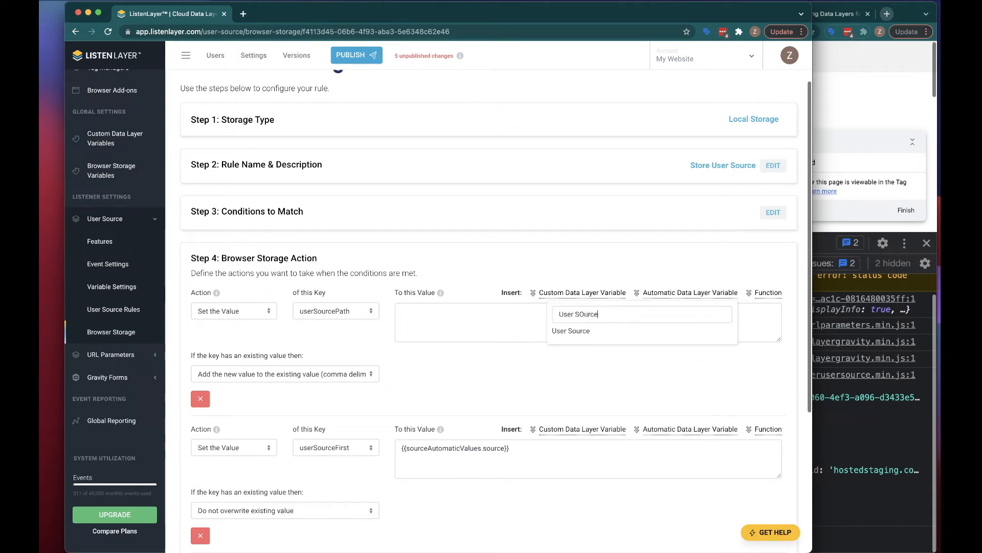
click(573, 331)
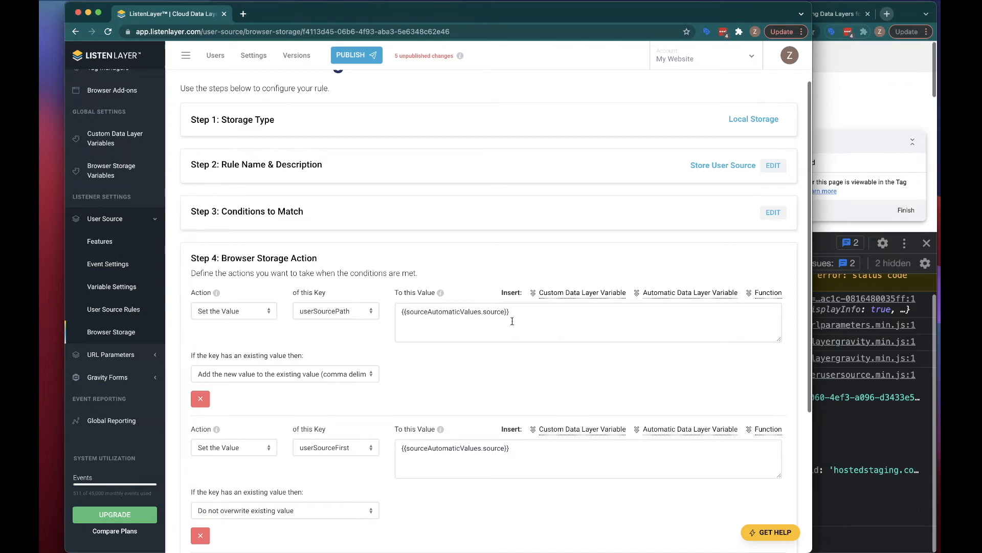
scroll(392, 378, down, 5)
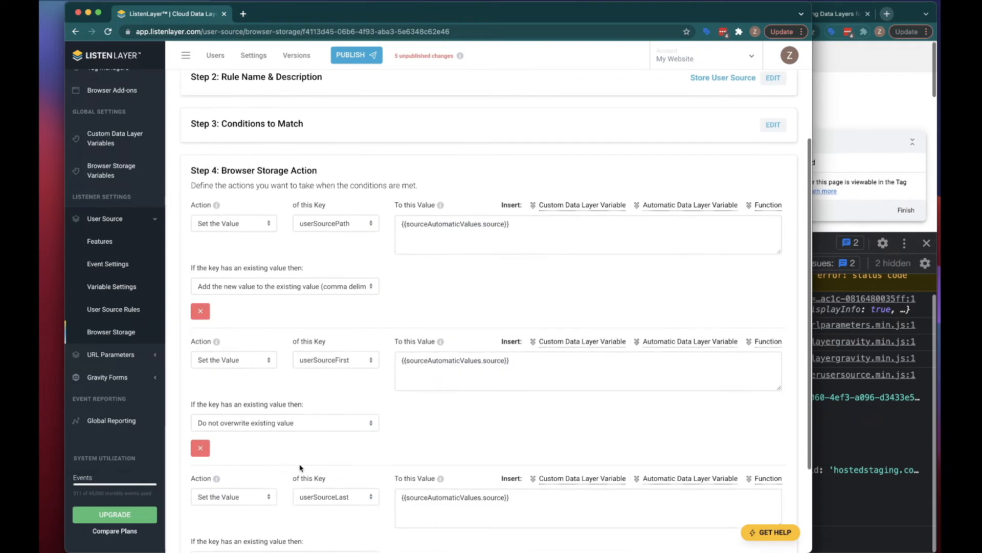
click(209, 489)
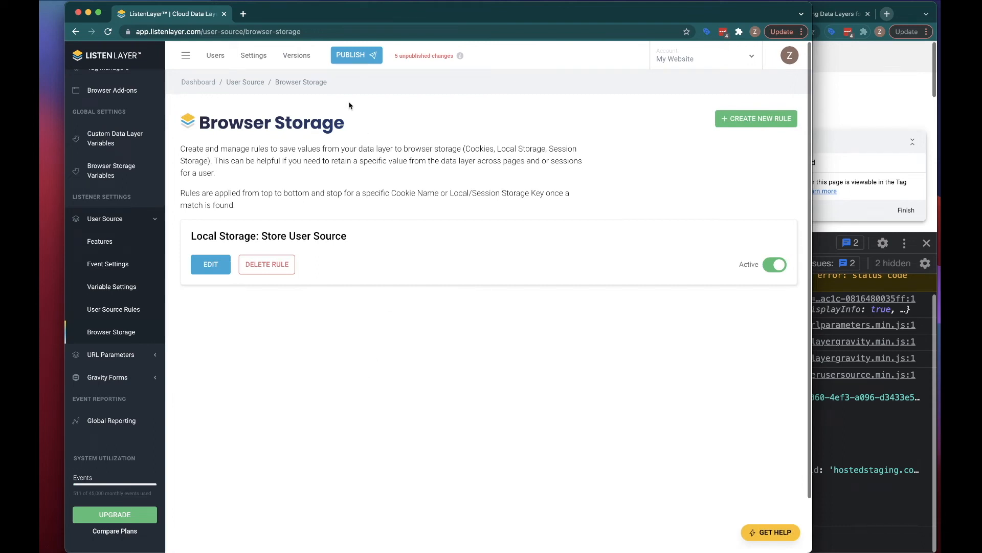
Publish the pending changes as a version named "Browser Storage".
click(355, 55)
click(364, 150)
text(Browser Storage)
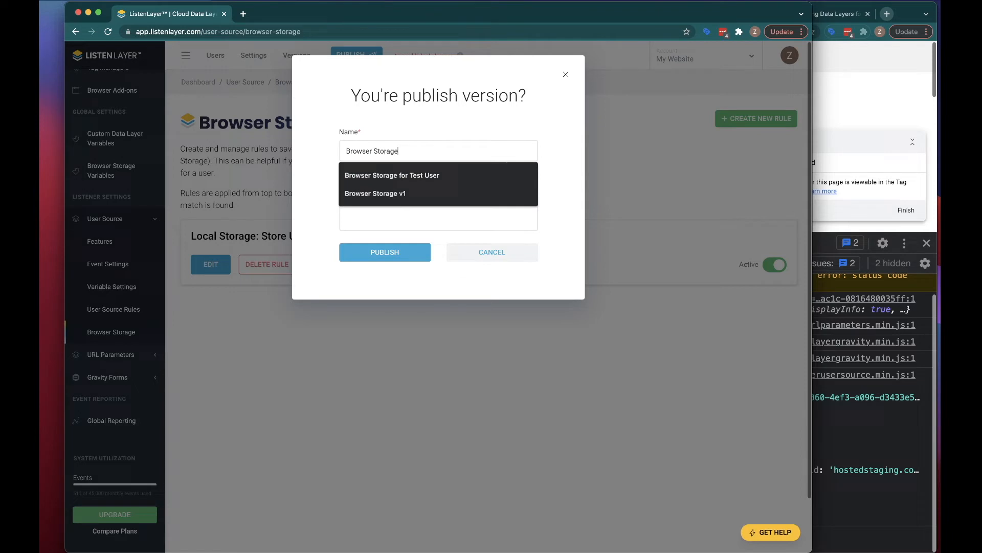
click(384, 248)
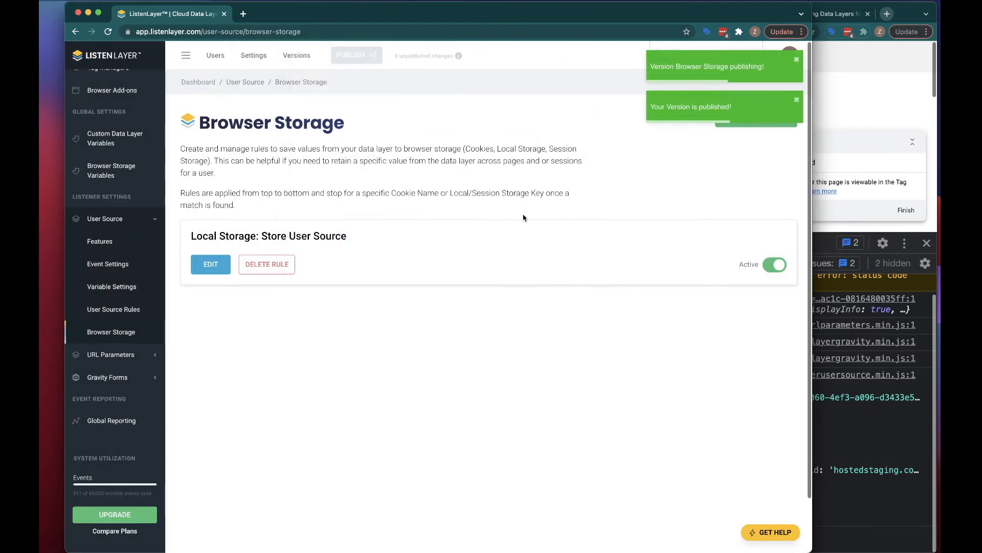
Copy the demo form page's URL query parameters, then load the page with fbclid=12345 as its only parameter.
click(838, 117)
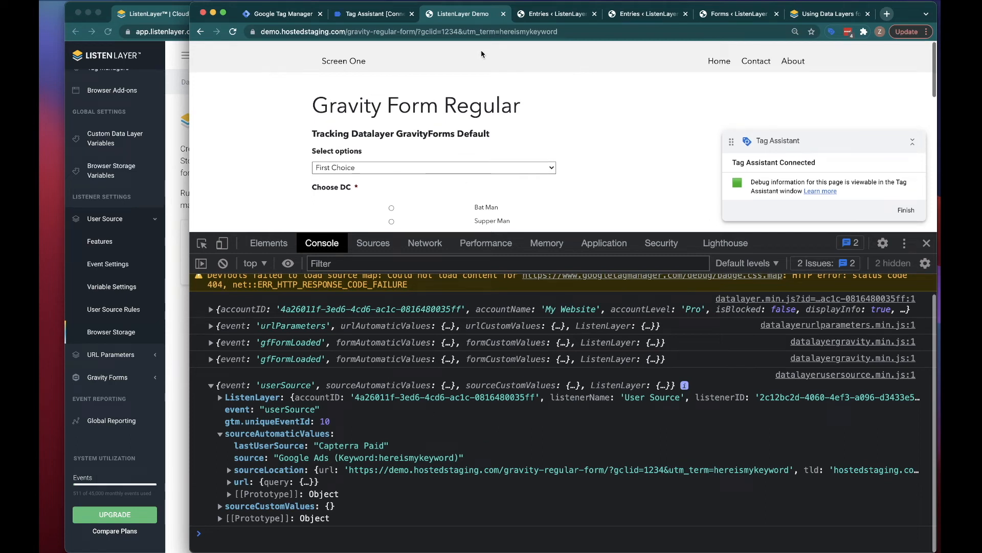
drag(420, 32, 570, 31)
key(ctrl+c)
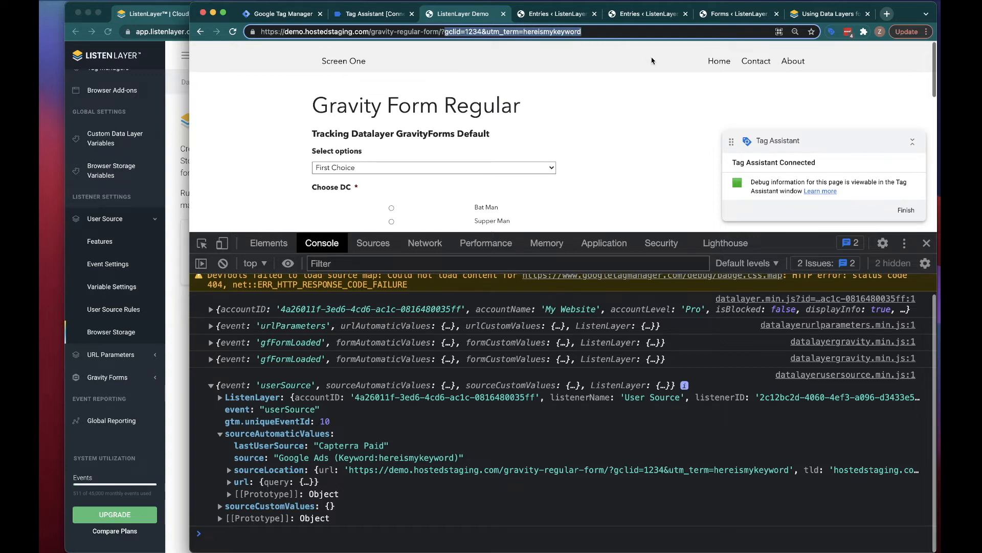
key(BackSpace)
text(f)
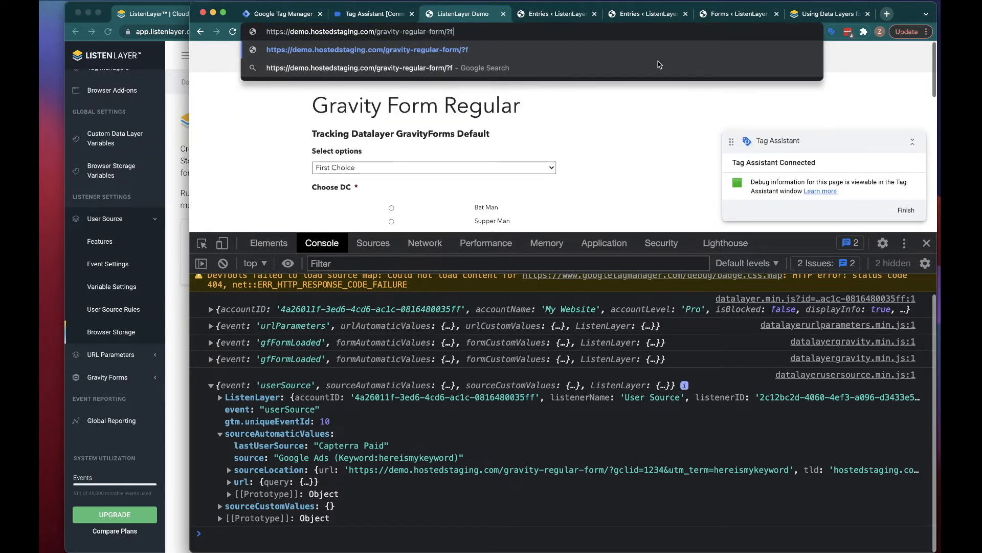
text(bcl)
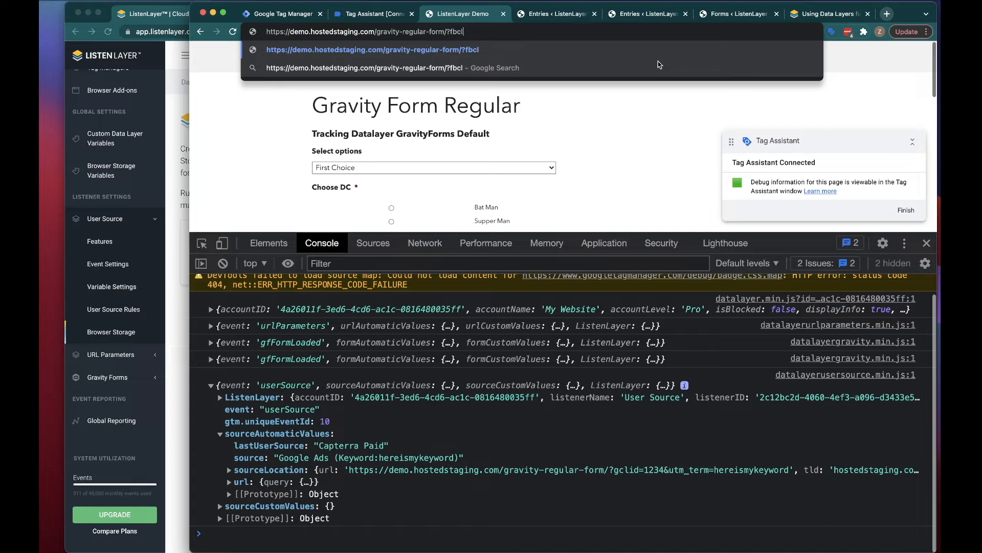
text(id=12345)
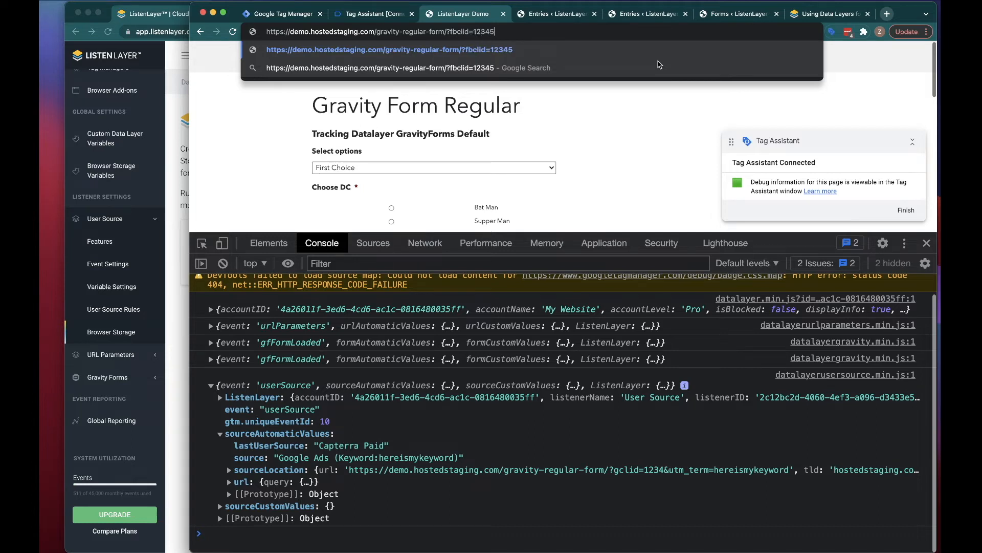
key(Return)
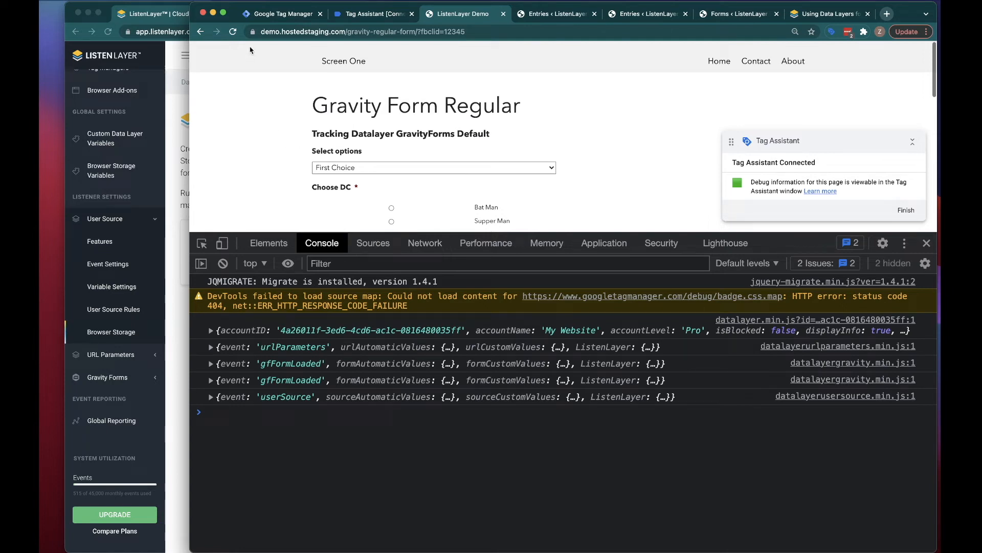
Filter the demo site's local storage by "user" and check the userSourceFirst, userSourcePath and userSourceLast values.
click(602, 243)
click(245, 376)
drag(513, 265, 378, 257)
text(user)
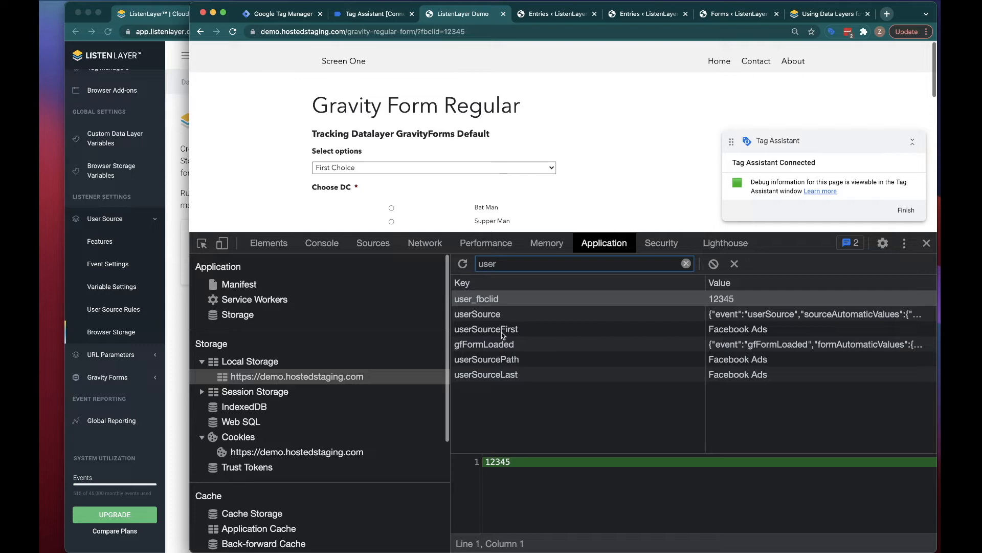
click(492, 331)
key(Down)
key(Down)
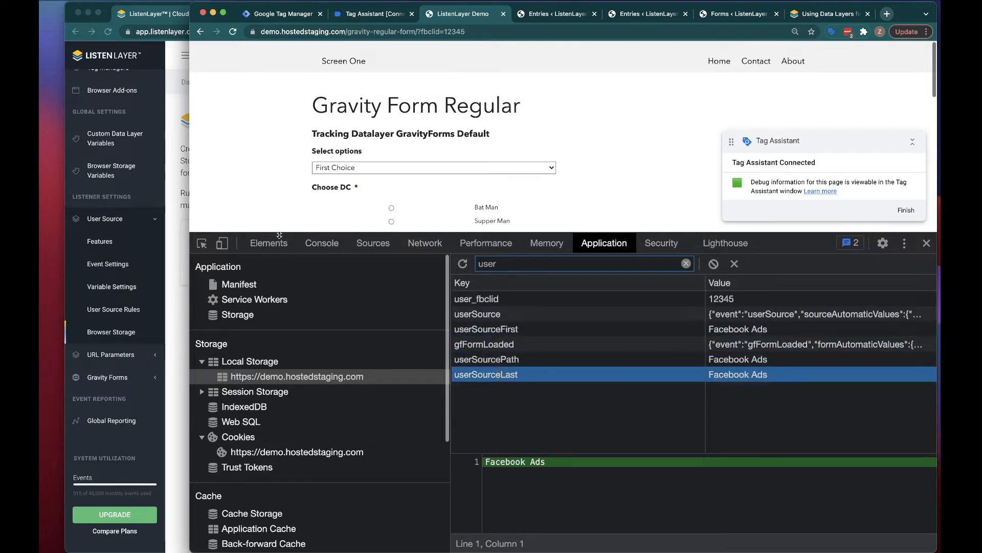
Expand the logged userSource event in the console to examine its source values.
click(422, 31)
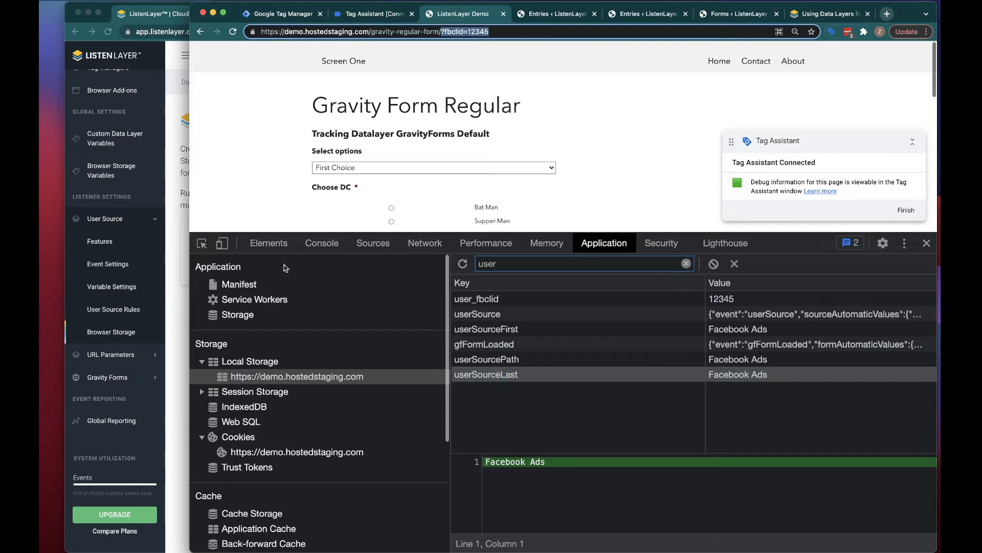
click(267, 244)
click(322, 242)
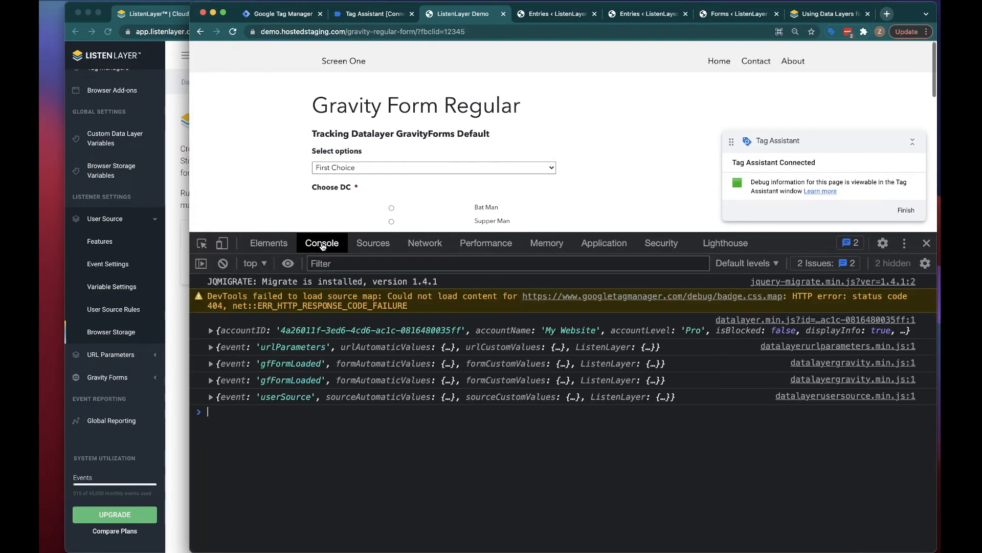
click(211, 397)
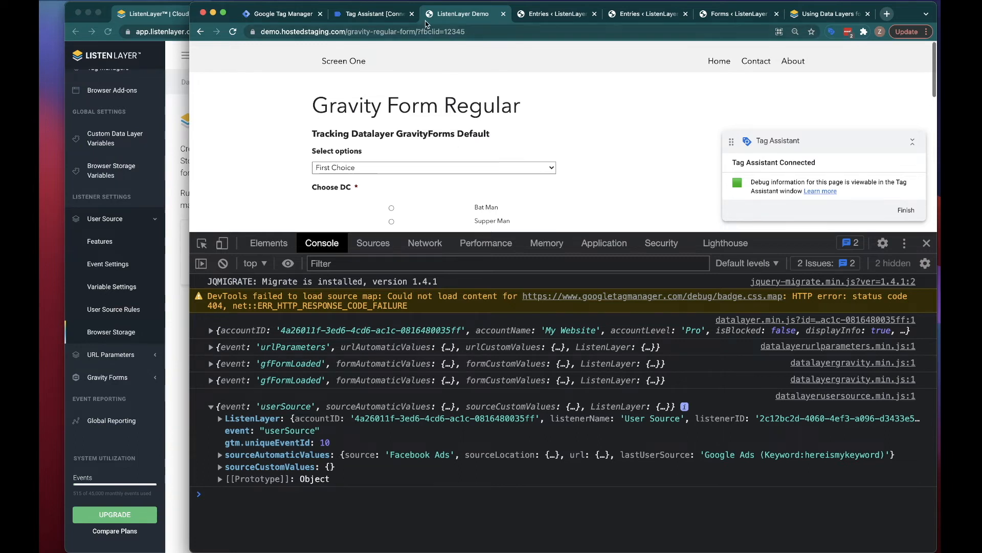
Load the demo form page with ?gclid=1234&utm_term=hereismykeyword and check the user source entries in local storage.
drag(426, 32, 528, 37)
key(ctrl+v)
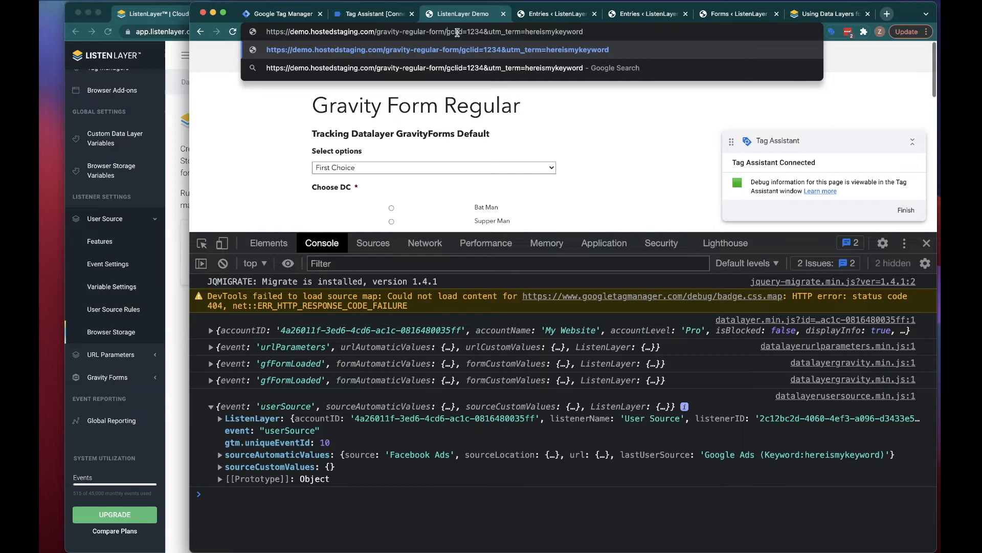
text(?)
key(Return)
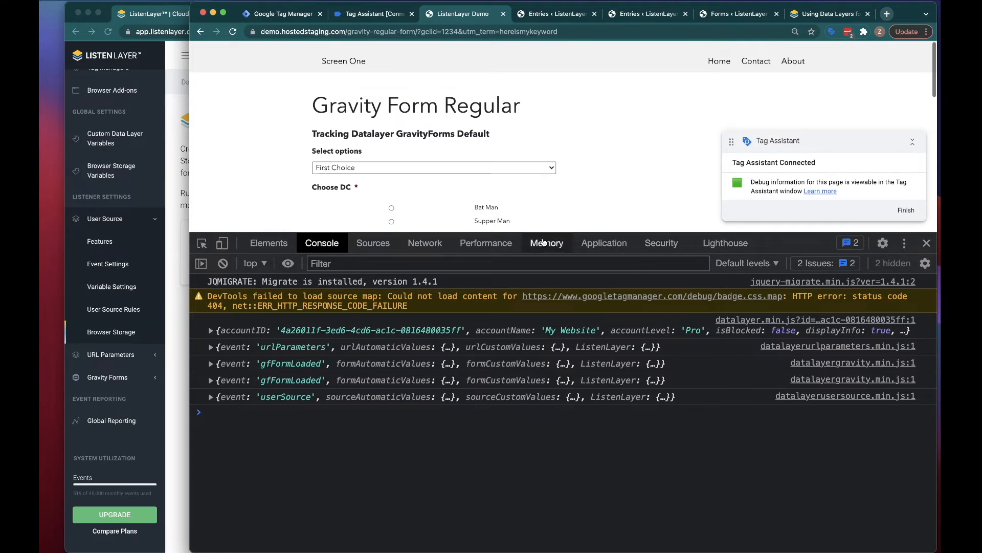
click(604, 243)
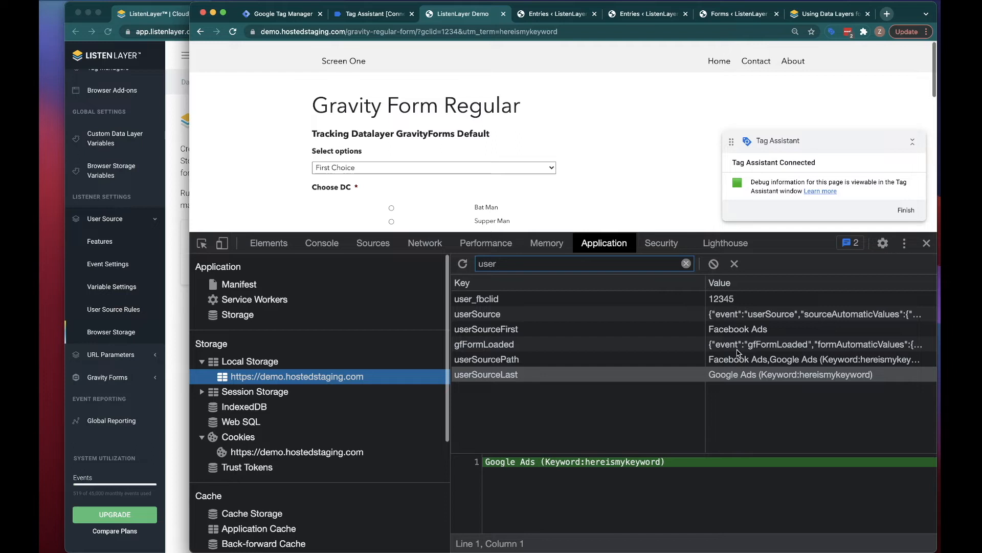
scroll(509, 127, down, 1)
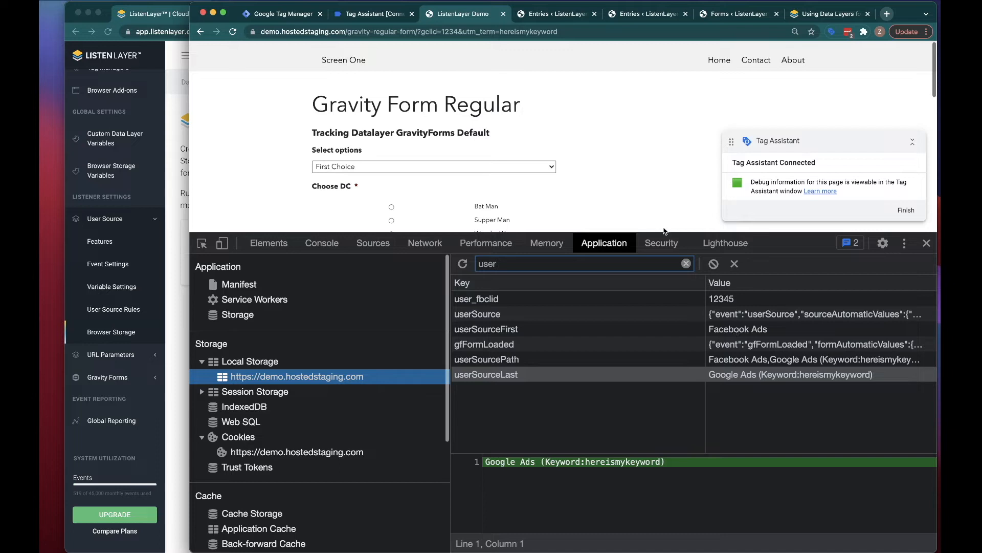
Load the demo form page with ?utm_source=capterra-paid in its URL.
drag(426, 31, 645, 37)
text(utm_source)
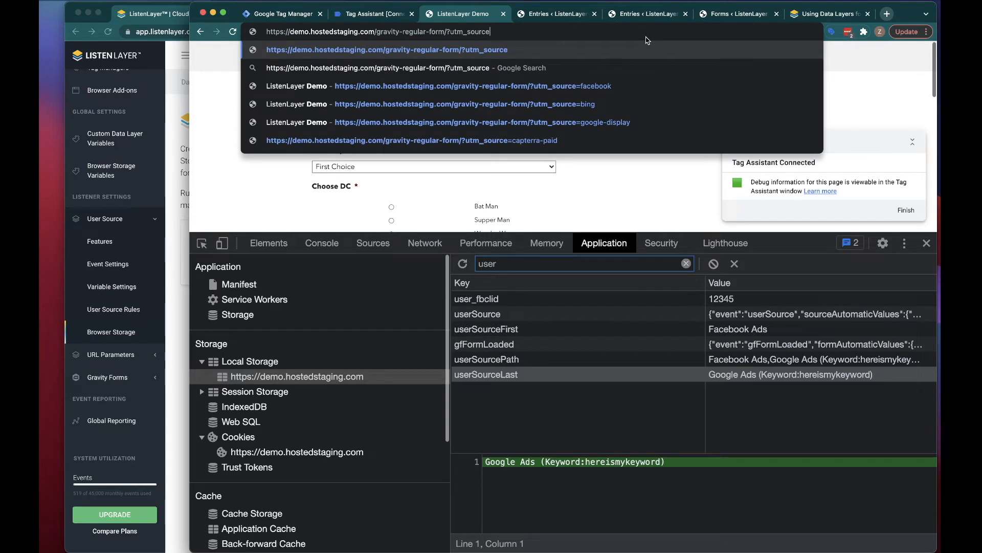
key(Down)
key(Down)
key(Down)
key(Down)
key(Down)
key(Return)
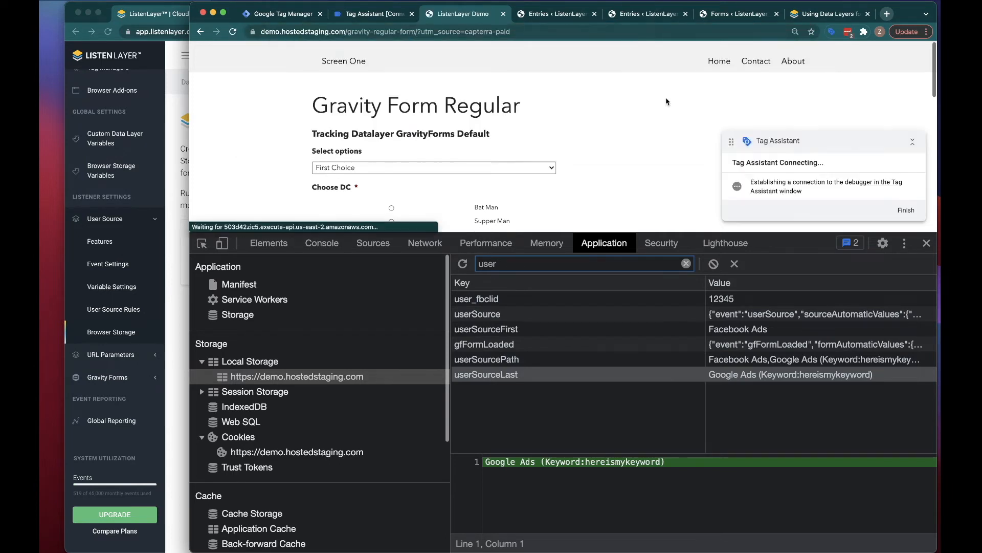
Compare the stored userSourceFirst, userSourcePath and userSourceLast values, and shrink the developer tools to reveal more of the form.
click(747, 363)
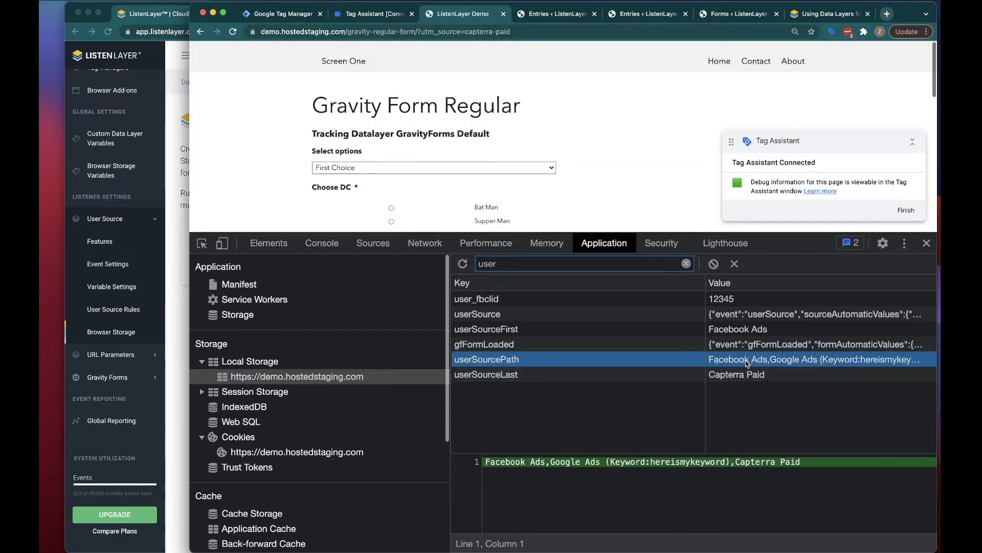
click(750, 376)
click(739, 360)
click(732, 333)
click(732, 362)
click(730, 377)
click(732, 361)
click(732, 333)
click(732, 375)
click(733, 361)
click(722, 330)
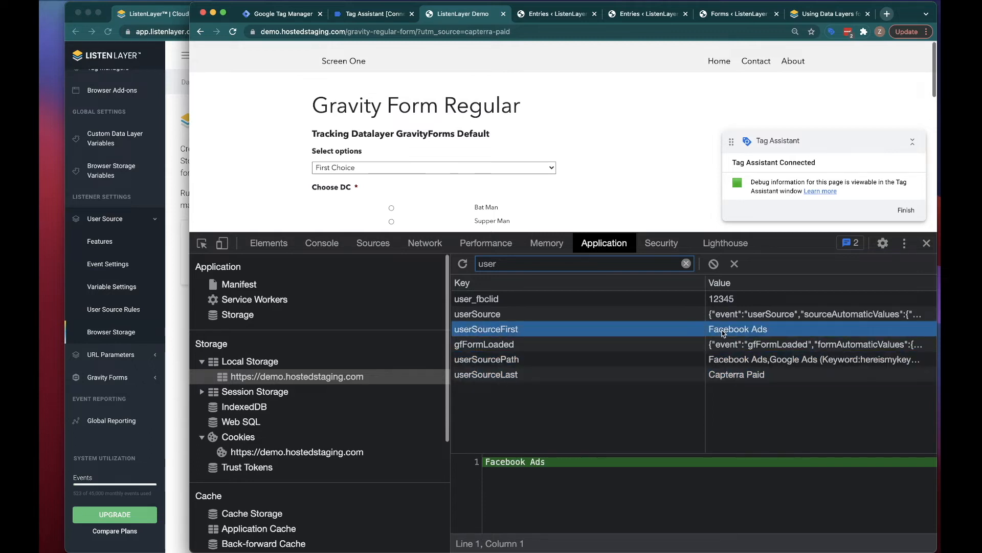
click(738, 362)
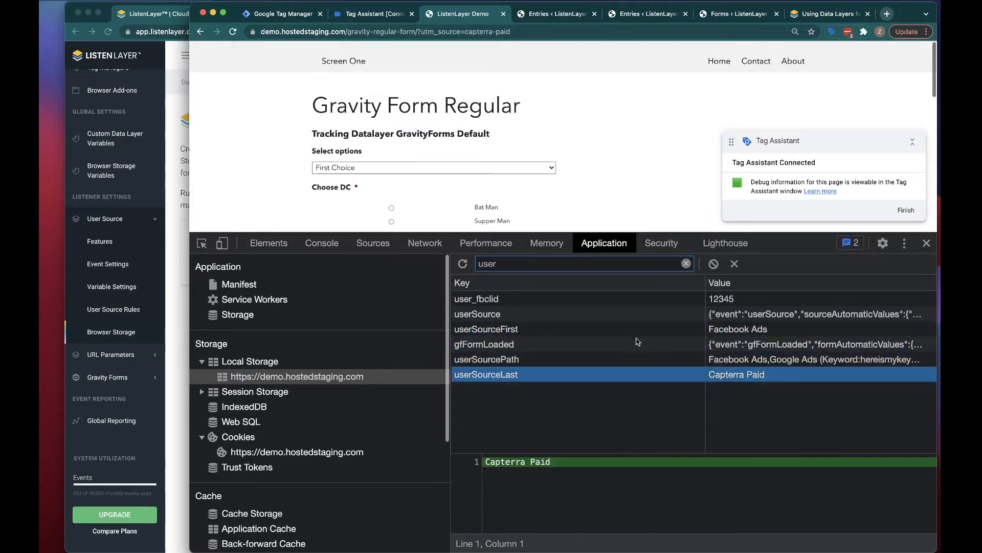
drag(784, 244, 784, 302)
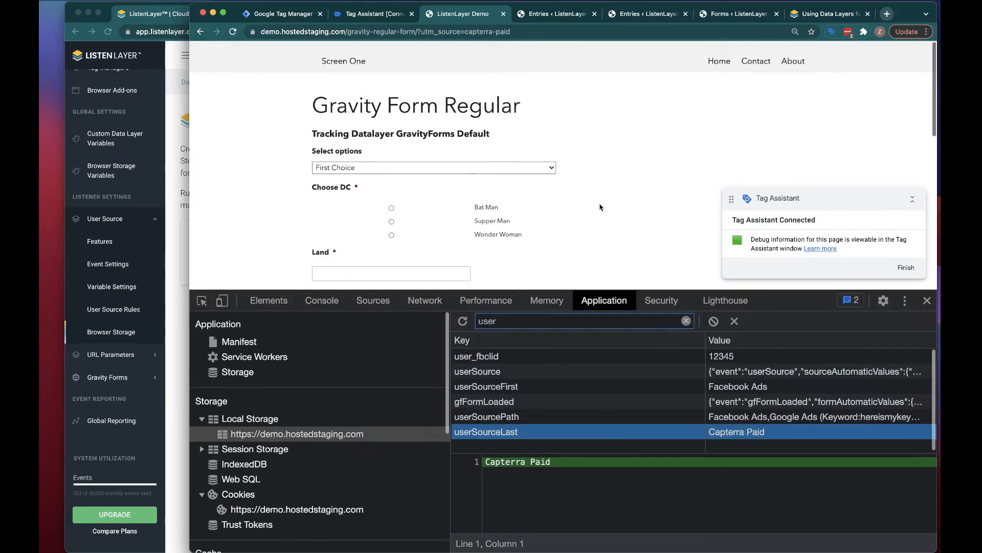
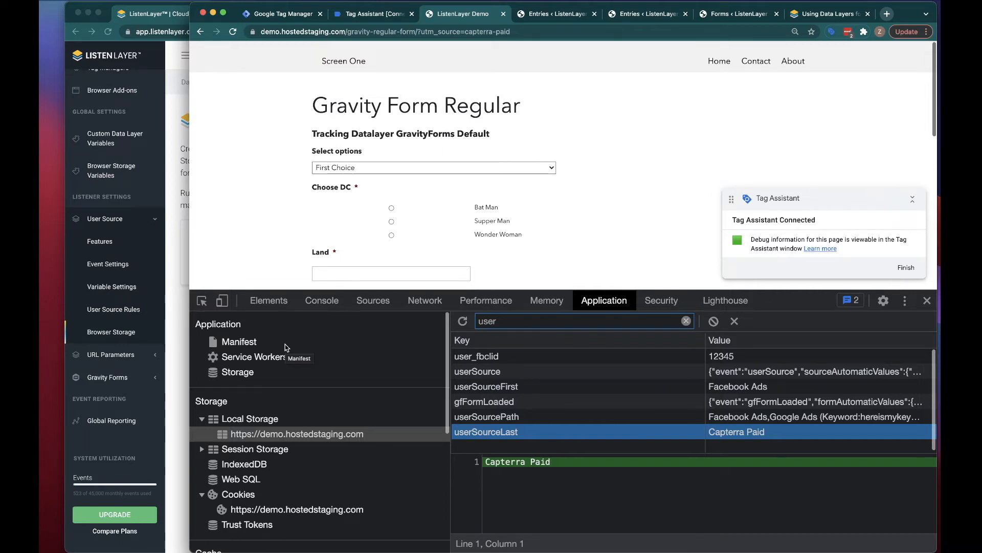
View the Gravity Forms custom value rules in ListenLayer, then return to the demo form page.
click(108, 377)
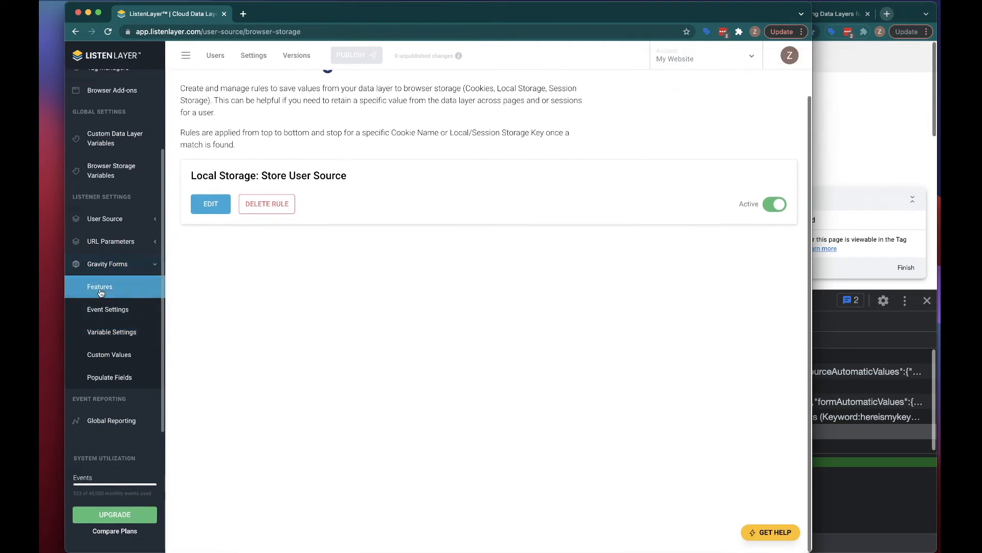
click(103, 355)
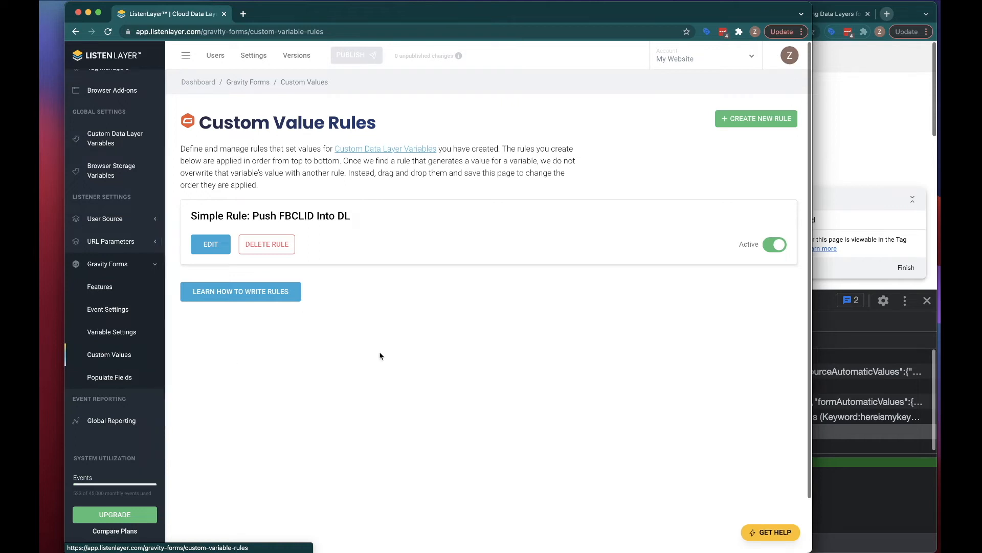
click(904, 396)
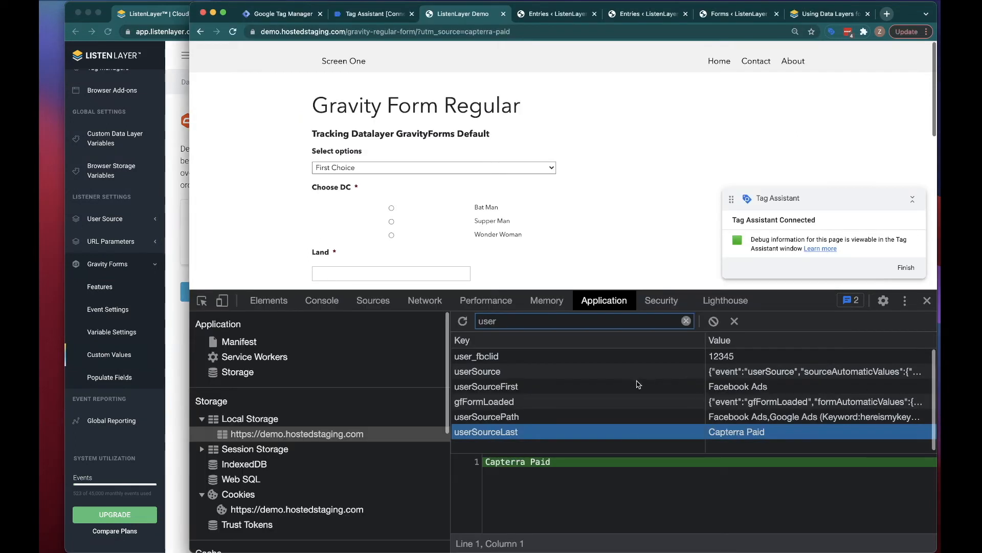
Switch to ListenLayer and add three blank variables to the custom data layer variables.
click(177, 368)
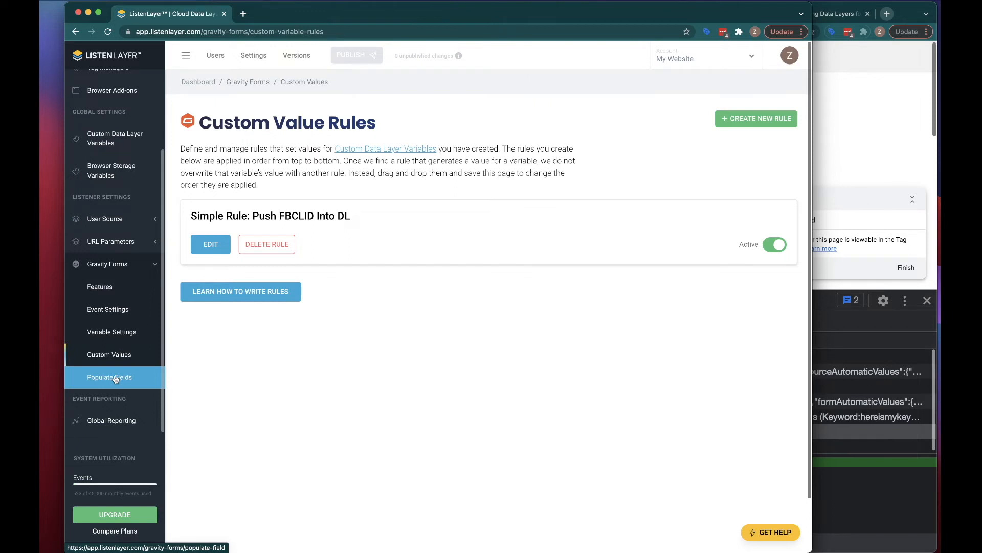
scroll(102, 265, up, 3)
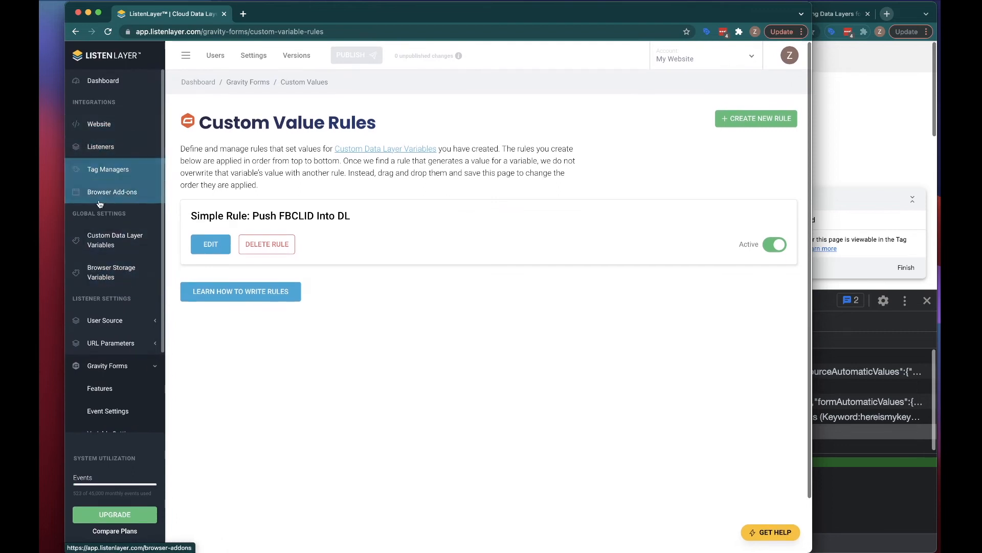
click(113, 244)
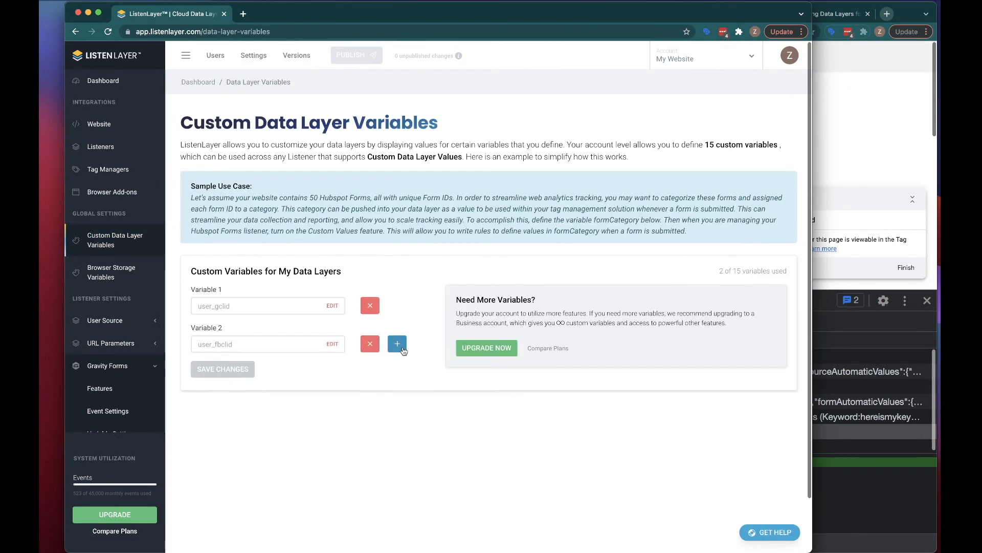
click(398, 344)
scroll(398, 327, down, 2)
click(398, 321)
click(397, 360)
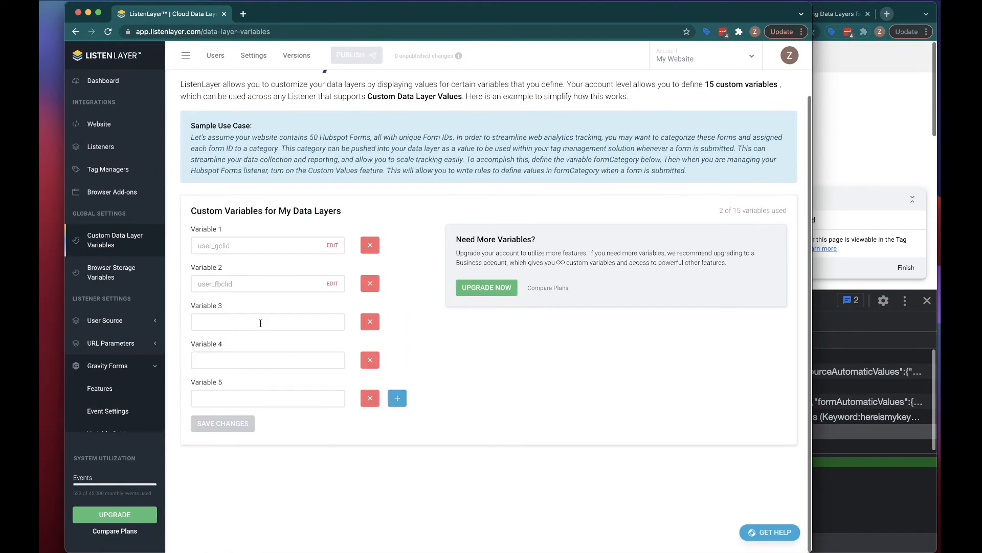
Name the three new data layer variables userSourcePath, userSourceFirst and userSourceLast, and save the changes.
text(us)
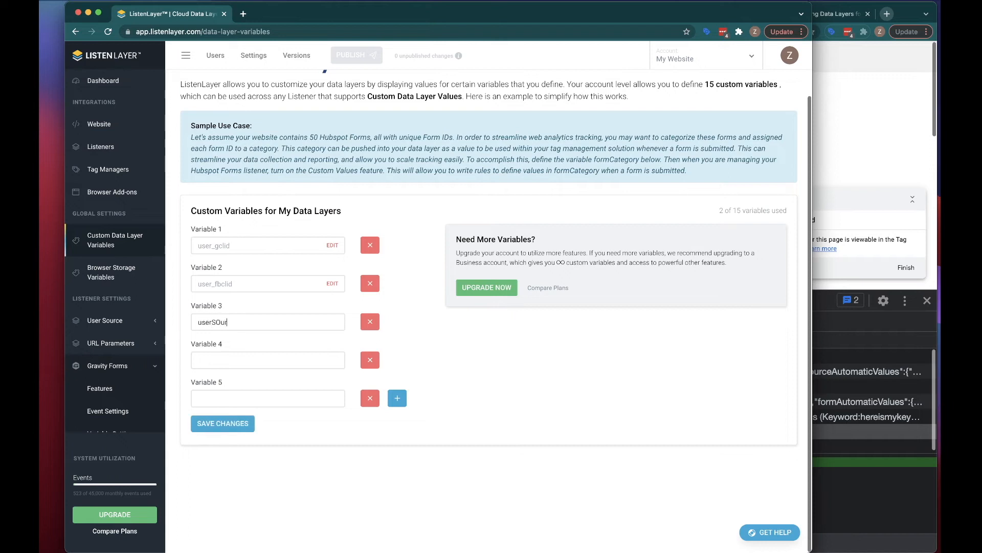
text(erSource)
key(super+a)
key(super+c)
click(294, 361)
key(super+v)
click(278, 399)
key(super+v)
click(265, 317)
click(272, 324)
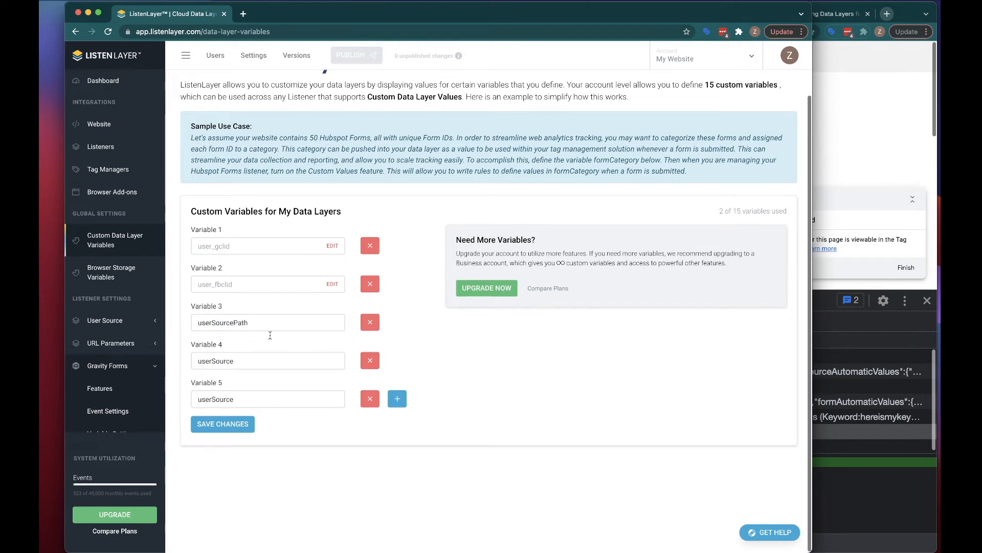
text(First)
click(246, 424)
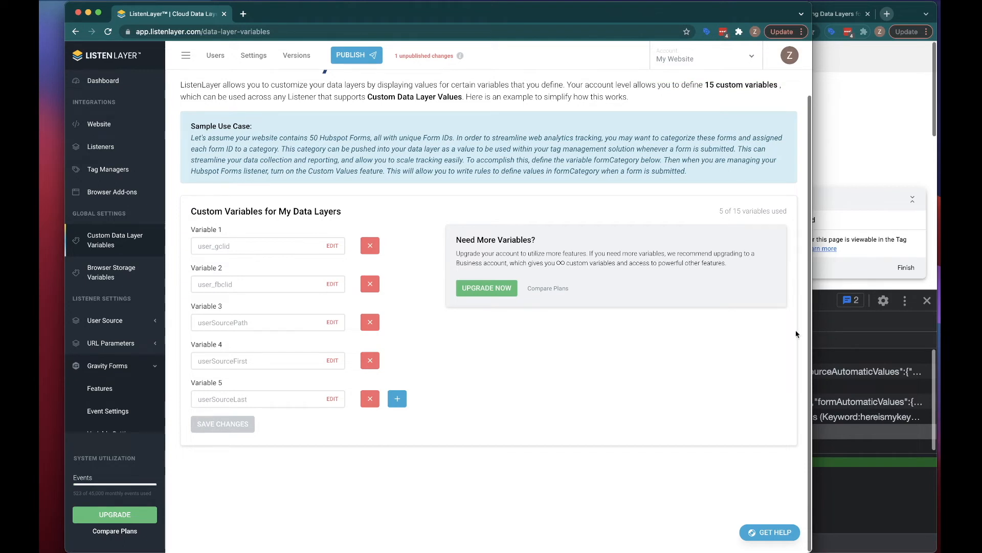
Start a new simple rule among the Gravity Forms custom value rules.
scroll(106, 356, down, 4)
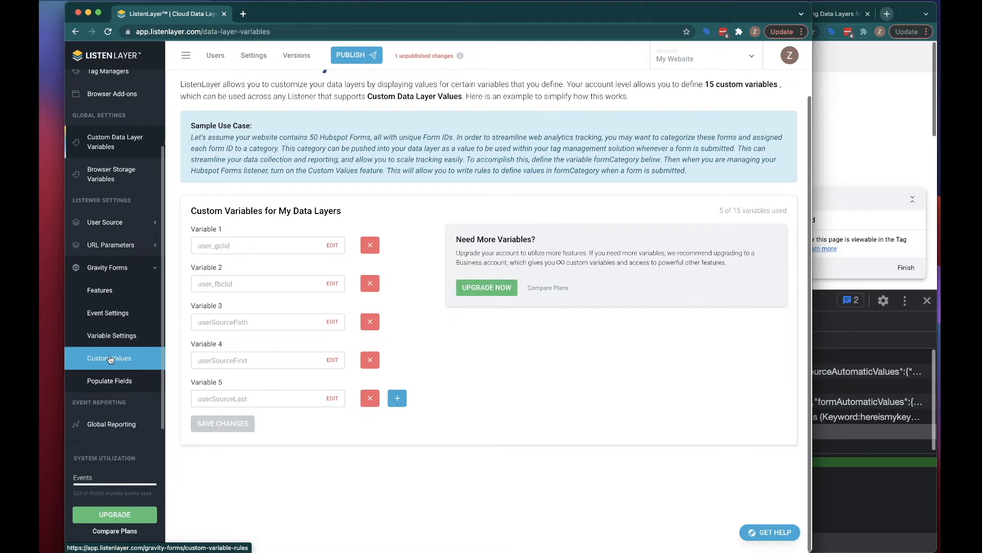
click(109, 359)
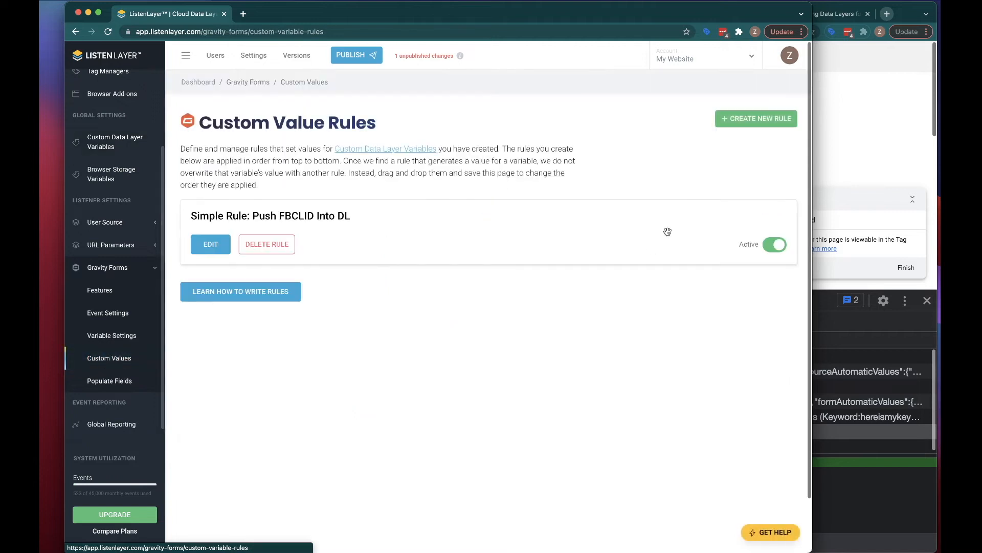
click(761, 119)
click(225, 211)
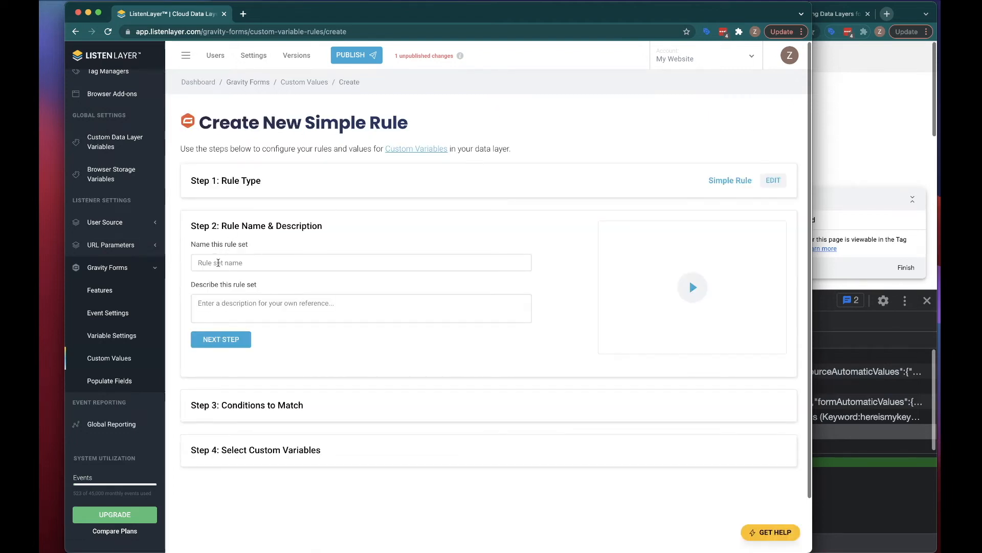
Name the rule set "Get User Source from BS" and continue to the matching conditions.
click(218, 263)
text(t)
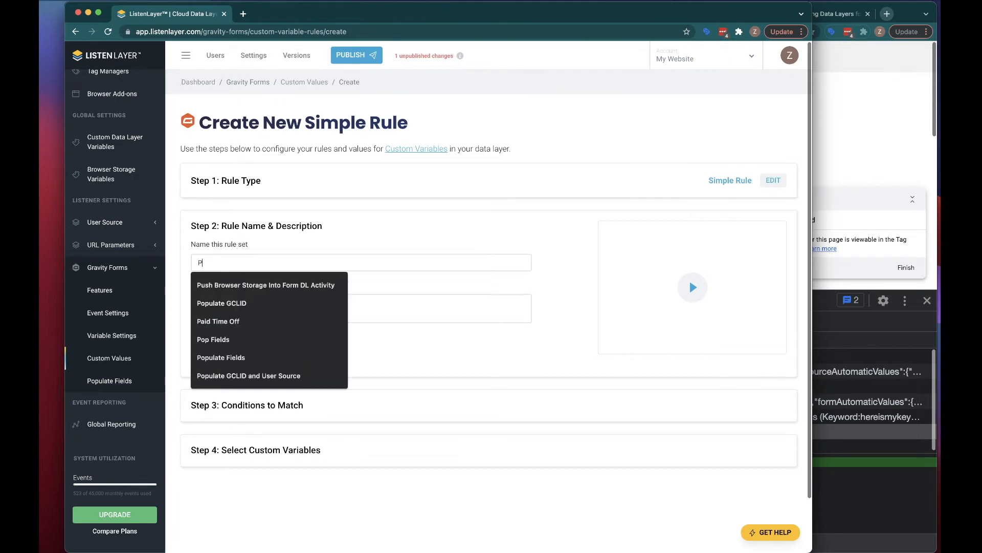
key(BackSpace)
text(get)
key(BackSpace)
key(BackSpace)
text(GEt id)
key(BackSpace)
key(BackSpace)
key(BackSpace)
key(BackSpace)
key(BackSpace)
text(et )
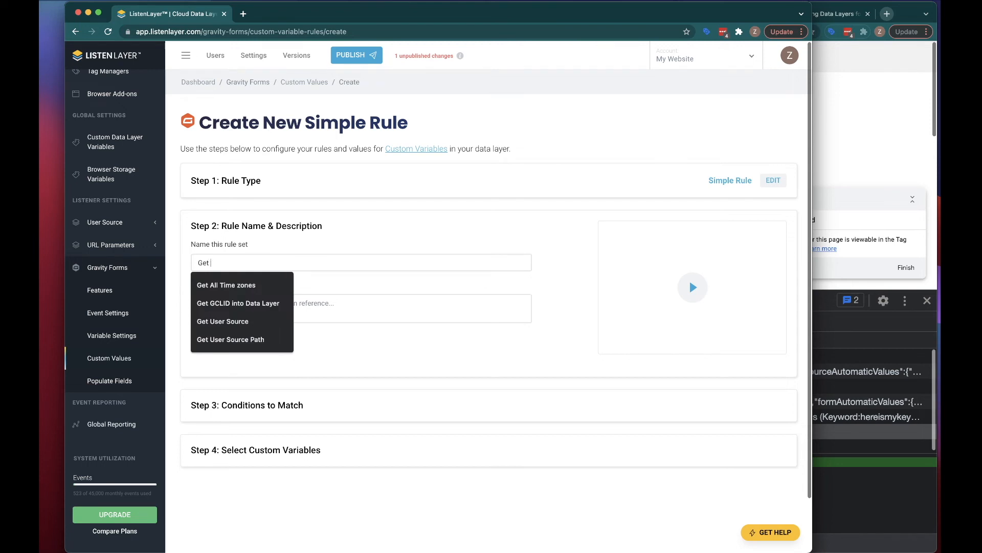
text(User Source from BS)
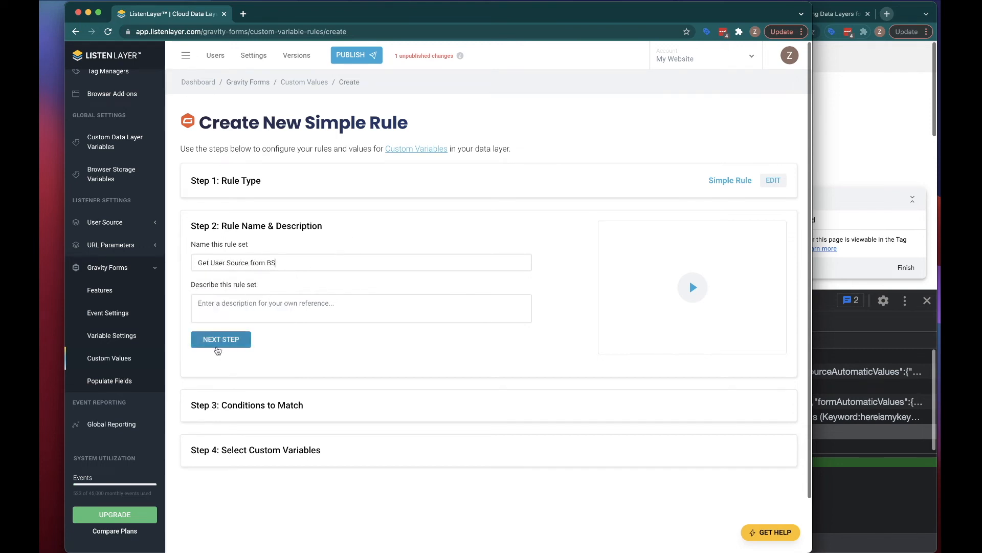
click(219, 340)
Set the first condition to match when the gfFormLoaded event is True.
click(225, 336)
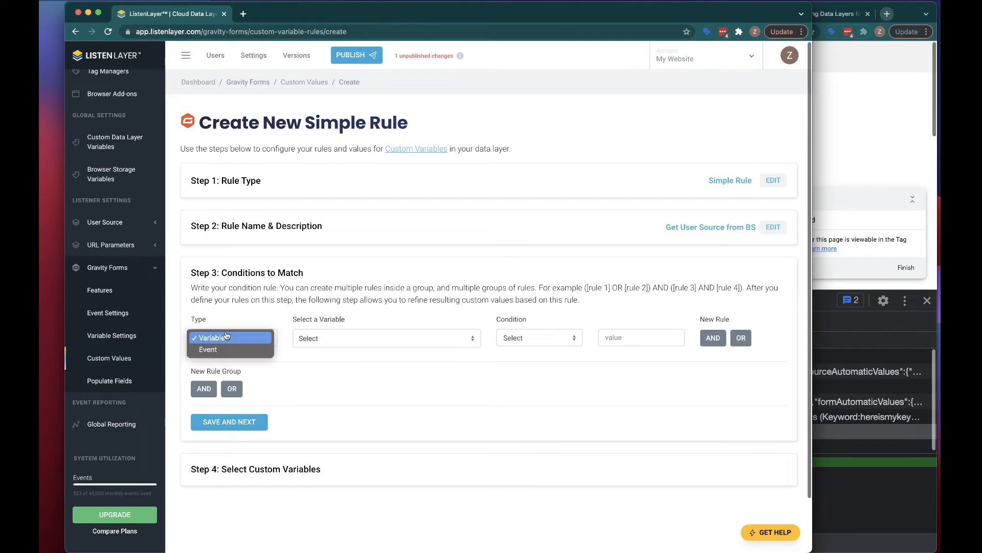
click(208, 349)
click(341, 338)
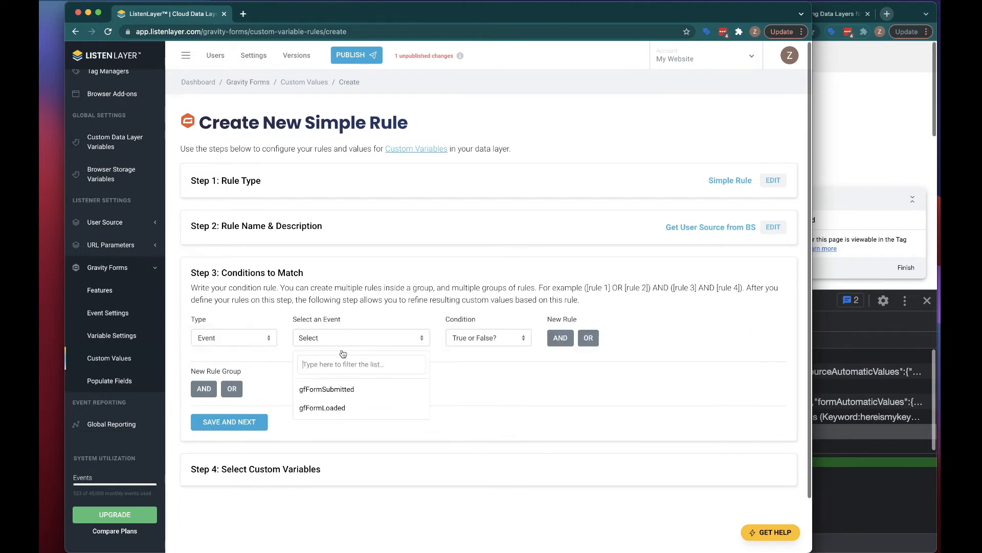
click(324, 408)
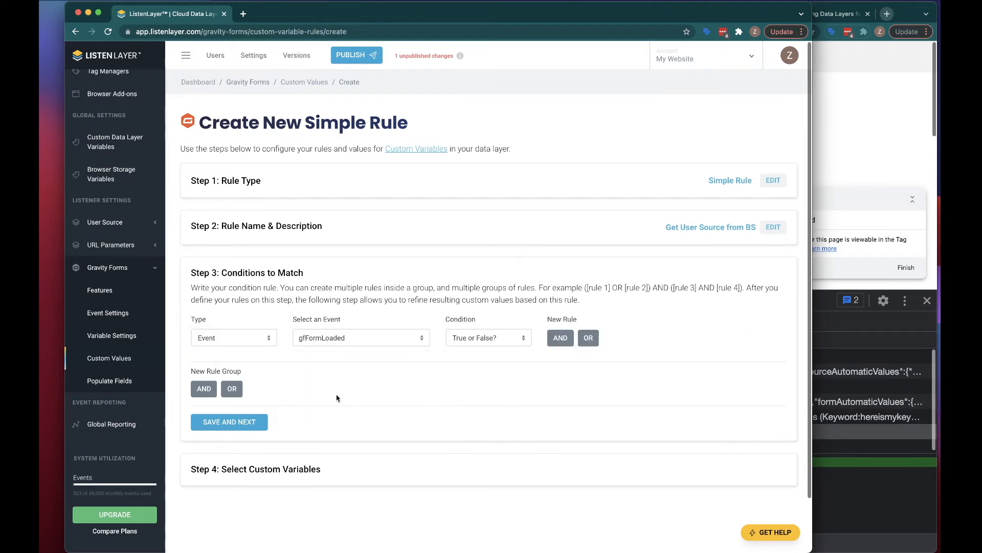
click(481, 342)
click(517, 342)
Add an OR condition matching when the gfFormSubmitted event is True, and save the conditions.
click(589, 338)
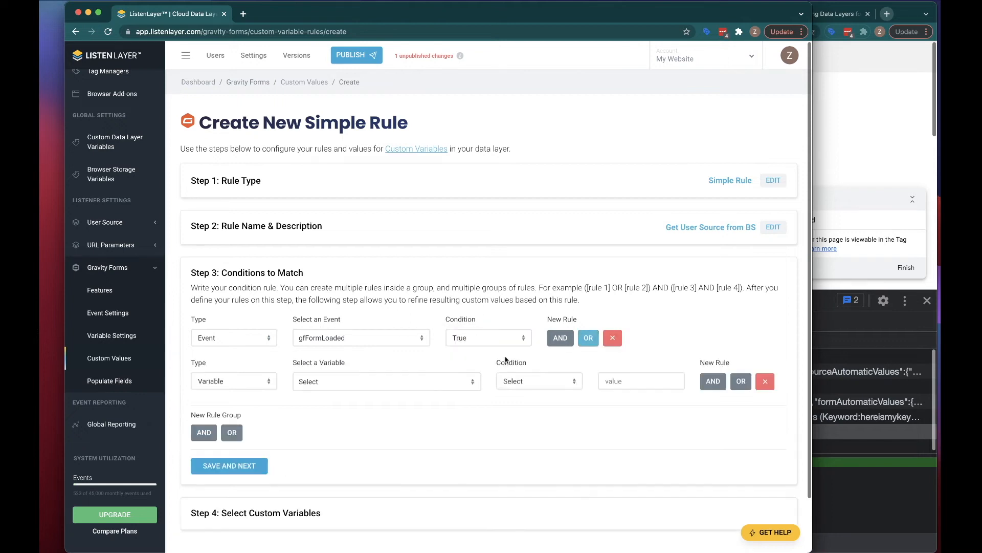
click(229, 383)
click(223, 393)
click(328, 385)
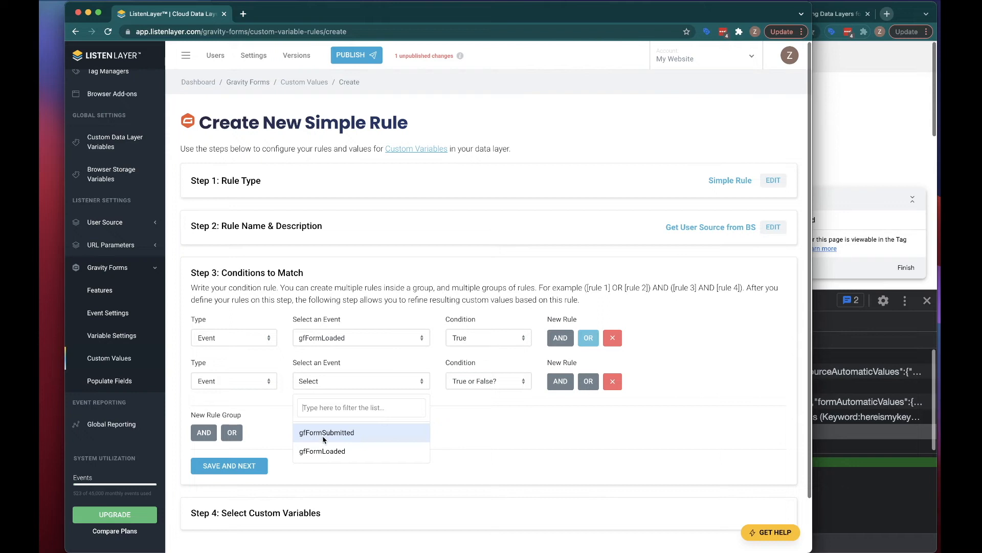
click(324, 434)
click(464, 383)
click(464, 382)
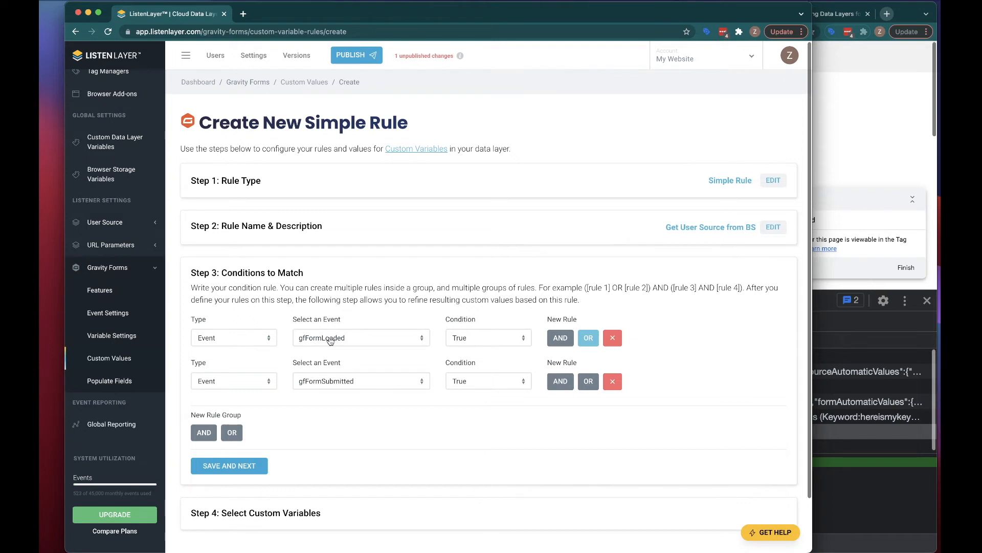
click(219, 466)
Set the custom variable userSourcePath to the browser storage variable browser_storage:local:userSourcePath and add a second variable entry.
click(277, 372)
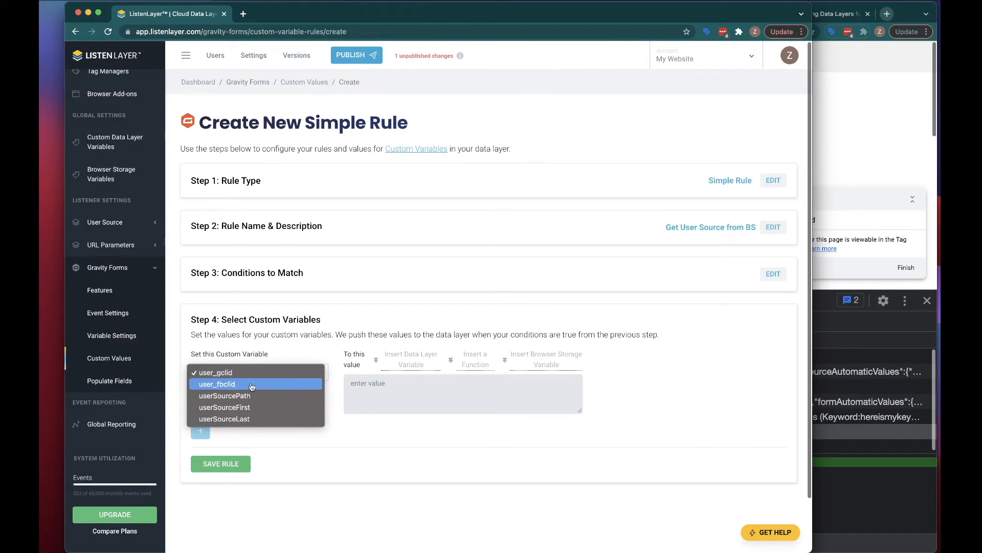
click(376, 340)
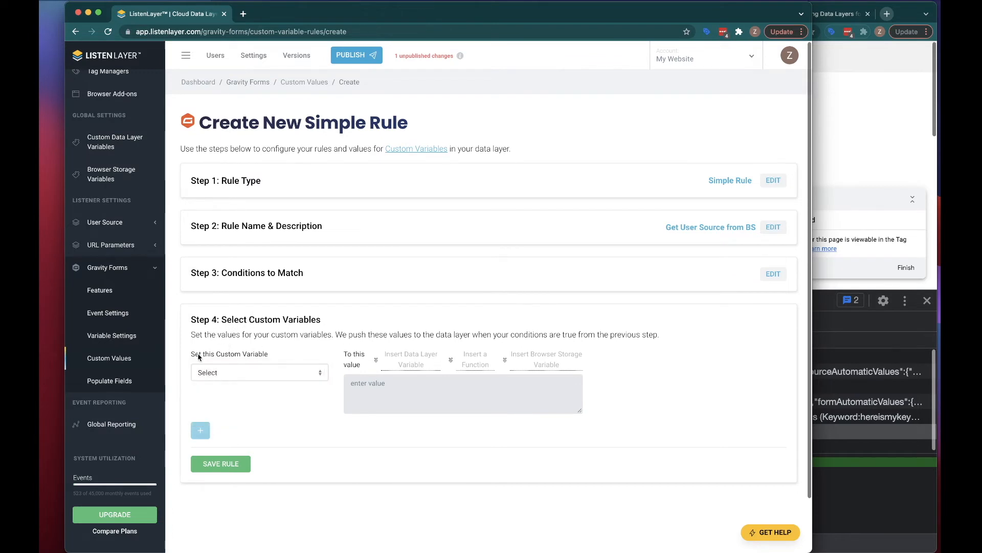
drag(198, 356, 270, 355)
click(276, 372)
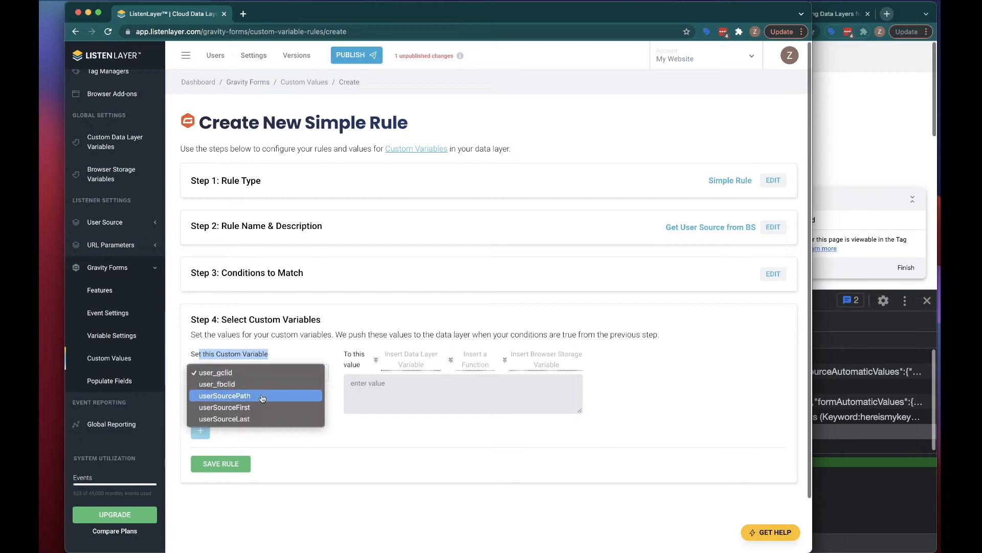
click(262, 397)
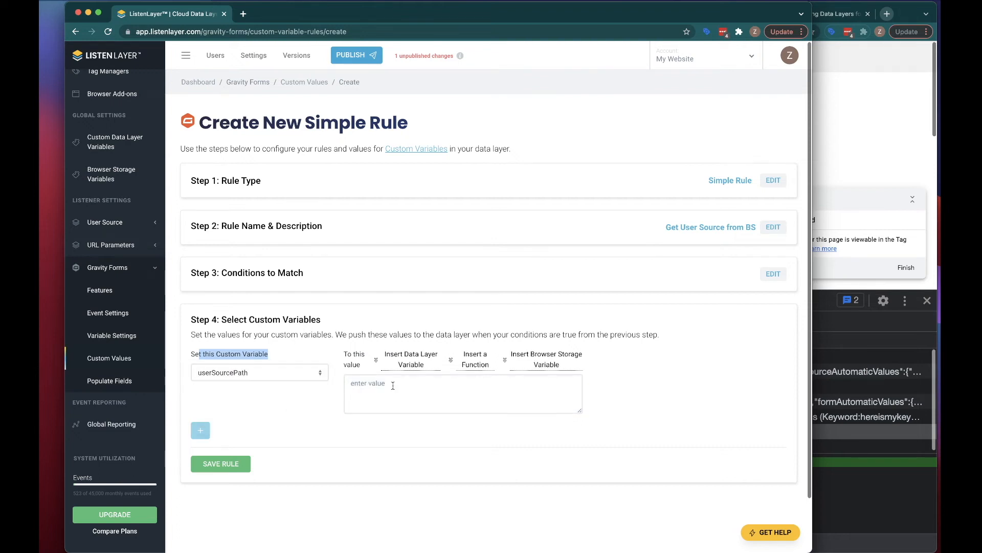
click(523, 363)
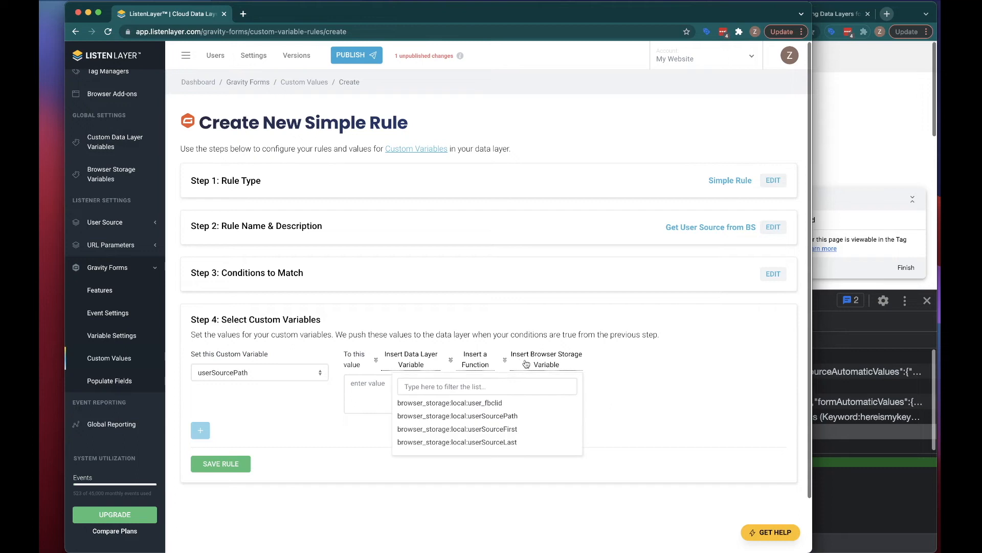
click(494, 416)
click(201, 430)
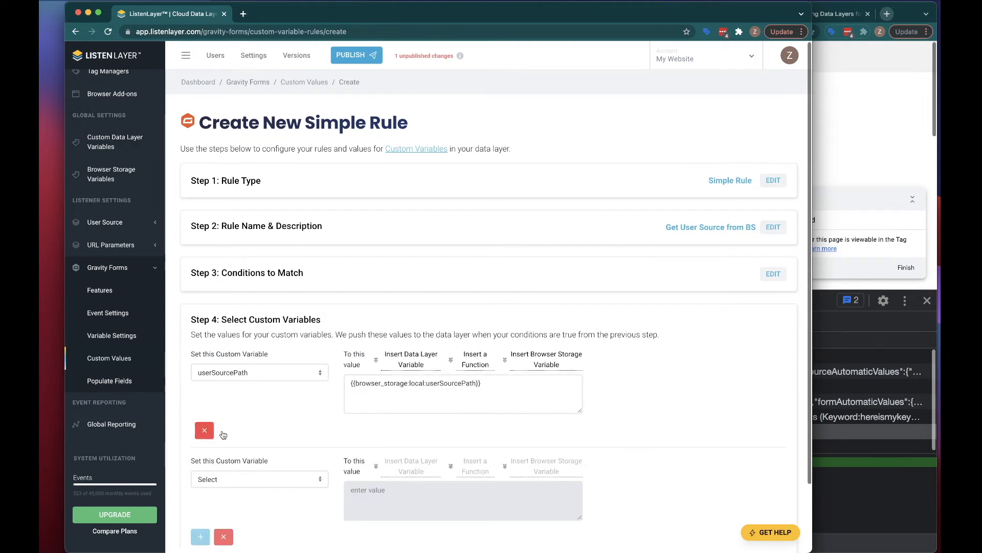
Check the full userSourcePath value in the demo page's local storage, then return to the ListenLayer rule.
drag(483, 384, 341, 386)
click(884, 402)
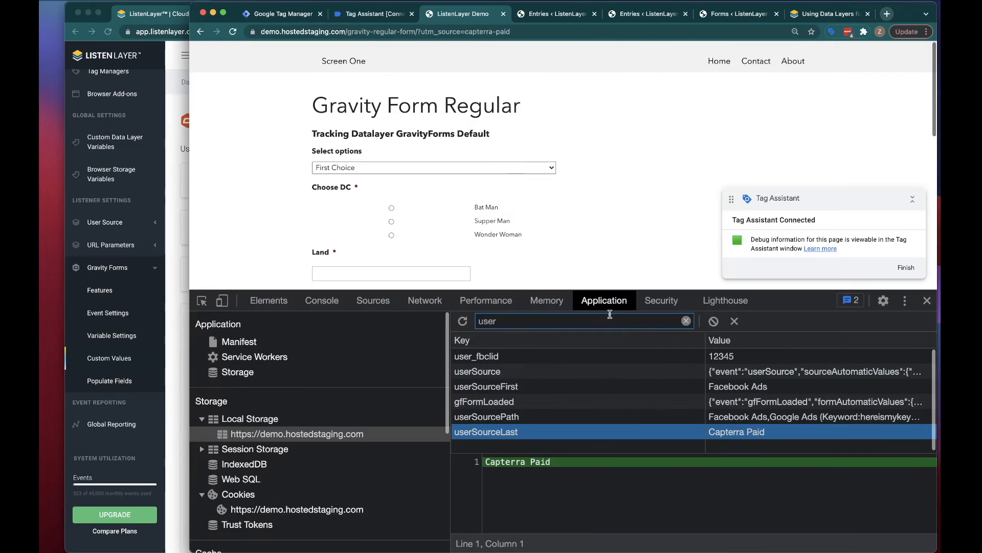
click(528, 418)
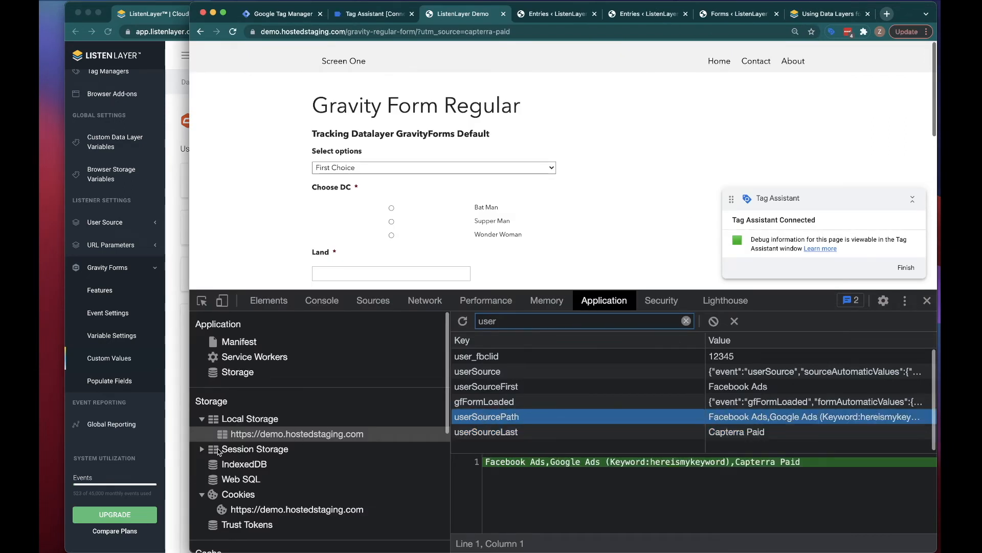
click(167, 447)
click(401, 397)
Set the second custom variable, userSourceFirst, to browser_storage:local:userSourceFirst.
scroll(401, 397, down, 3)
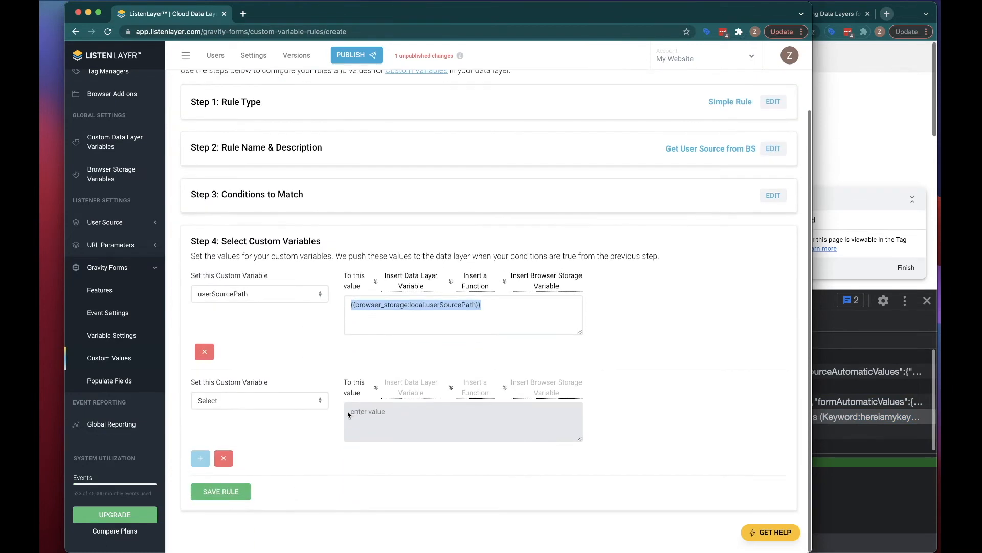
click(259, 400)
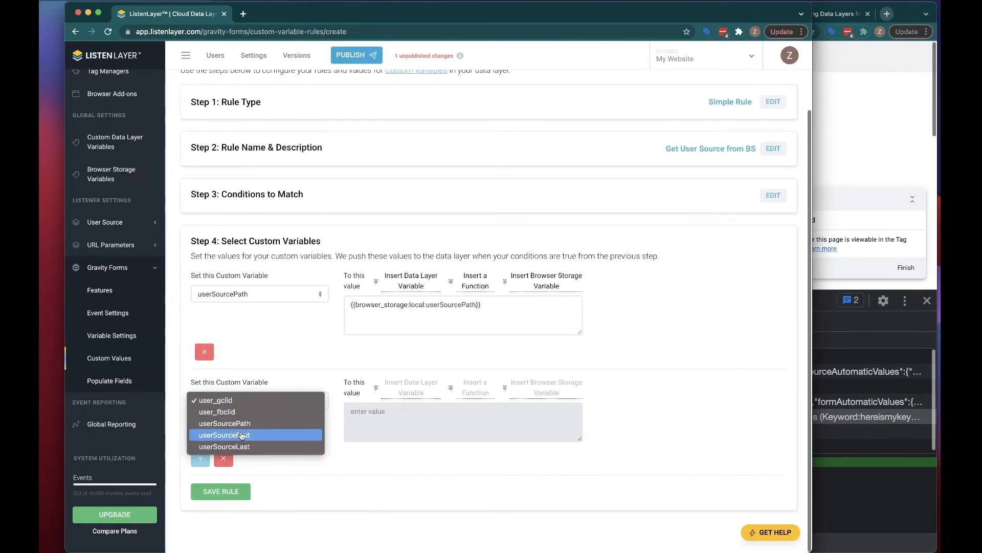
click(242, 436)
click(544, 385)
click(487, 459)
Add a third custom variable, userSourceLast, and set it to browser_storage:local:userSourceLast.
click(200, 458)
scroll(265, 434, down, 3)
click(208, 401)
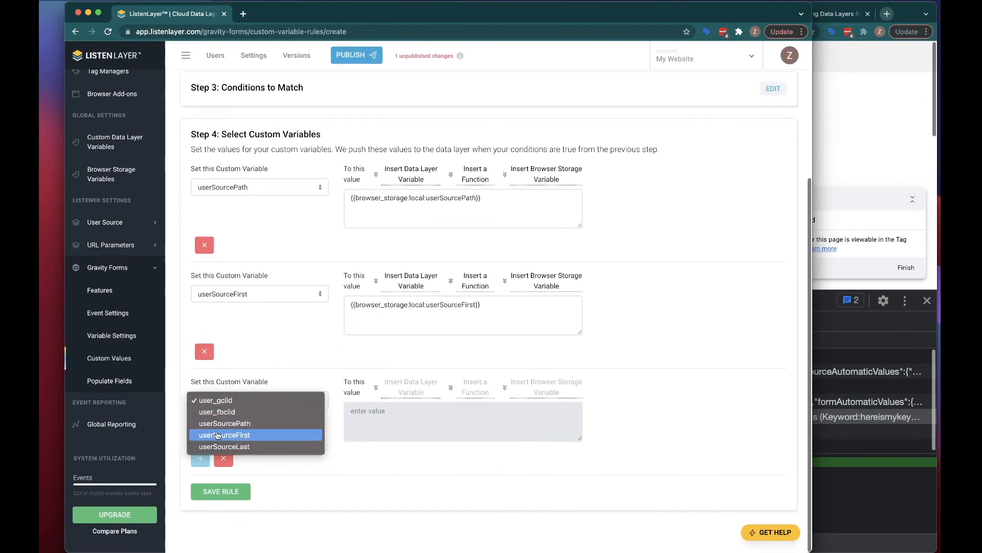
click(224, 446)
click(542, 390)
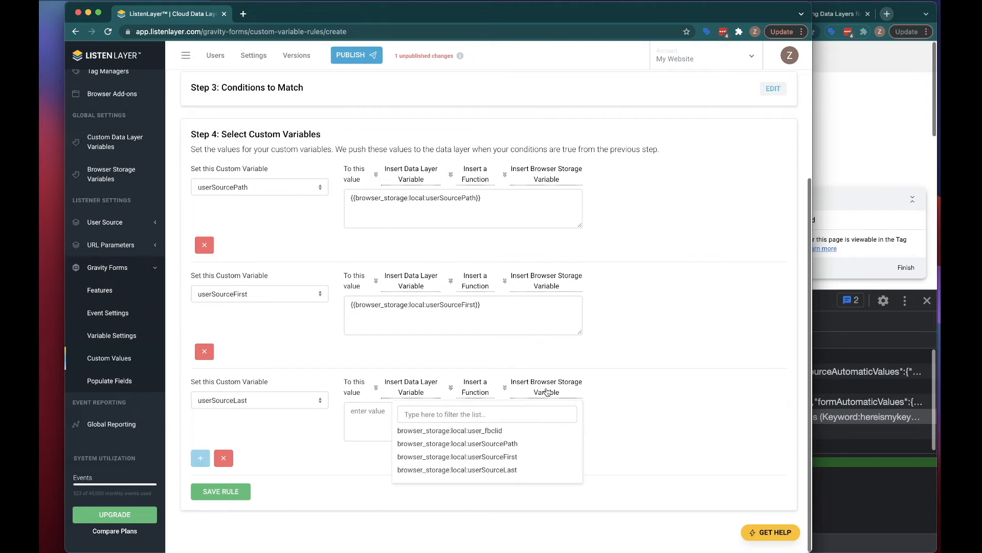
click(485, 470)
Review the three variable mappings, then save the new rule and confirm.
scroll(655, 398, up, 3)
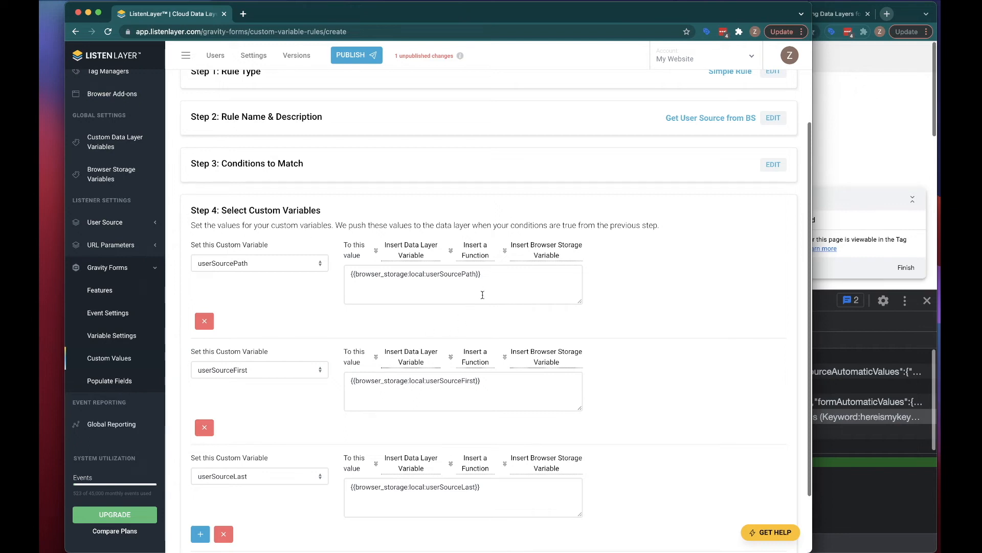
scroll(264, 310, up, 1)
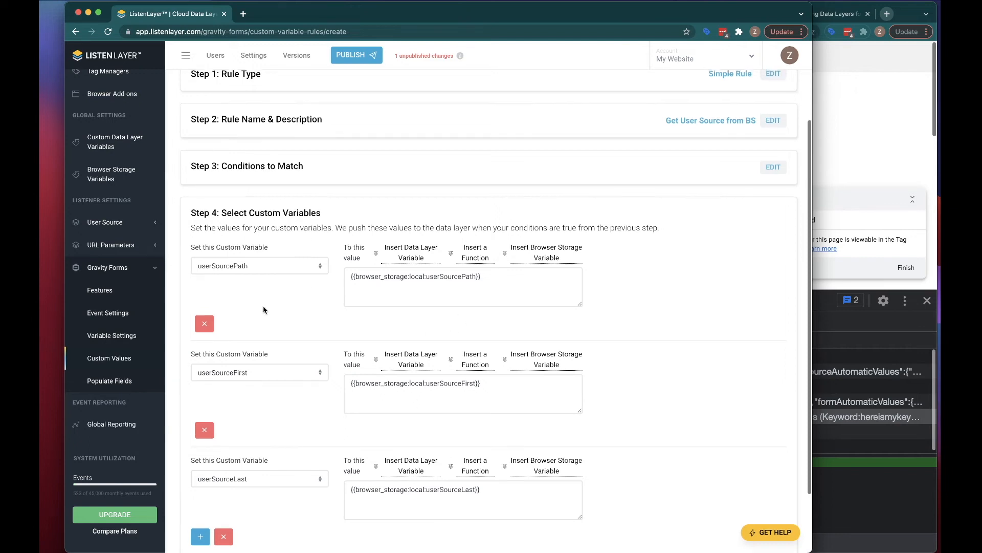
scroll(279, 322, down, 3)
click(216, 491)
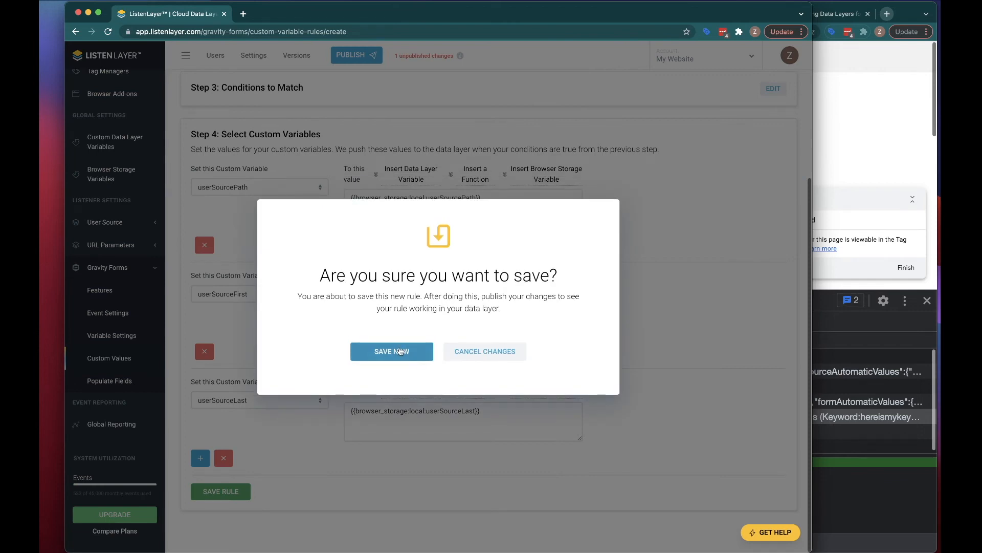
click(399, 351)
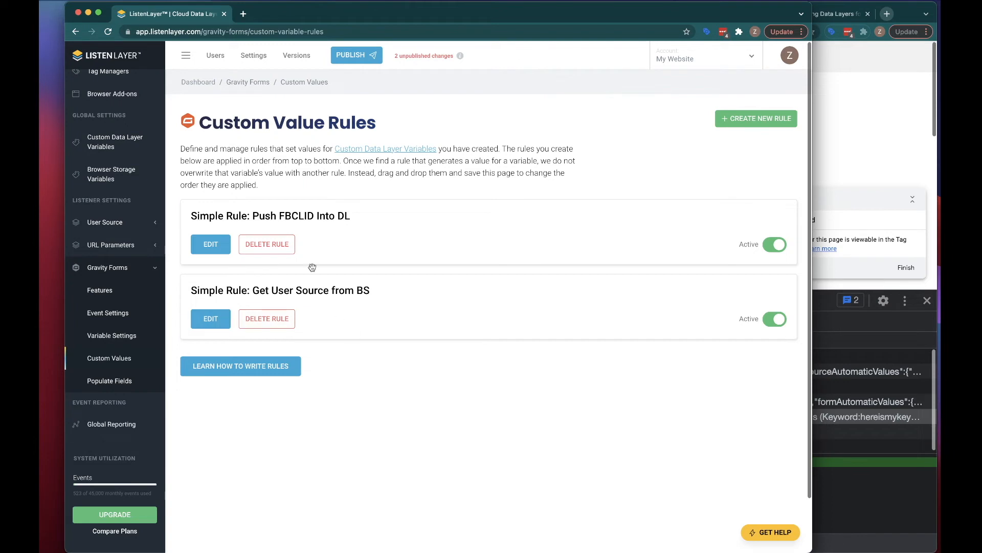
Publish the unpublished ListenLayer changes as a version named "GF Pop Fields".
click(348, 56)
click(366, 151)
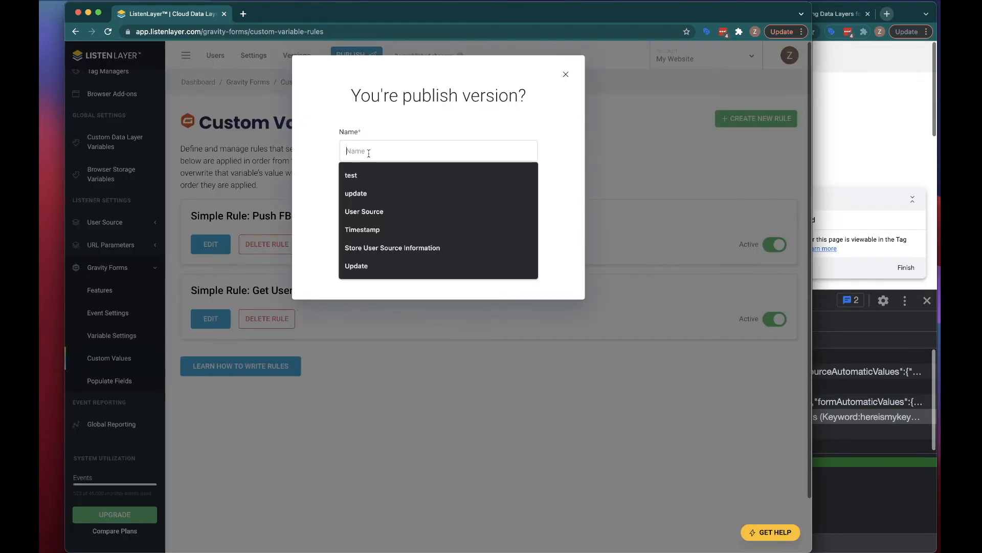
text(GF Pop)
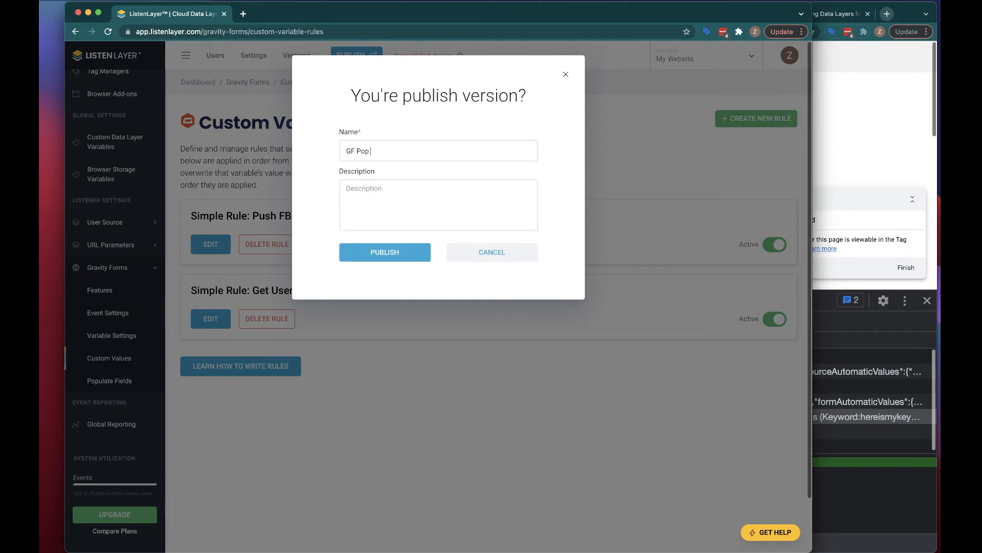
click(384, 252)
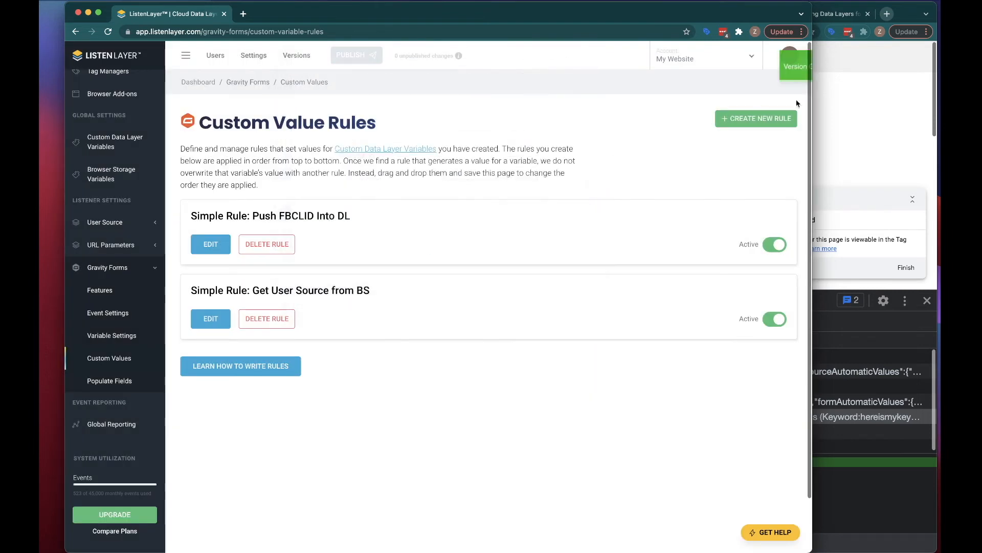
Reload the demo form page with an emptied cache and inspect the first gfFormLoaded event's formCustomValues in the console.
click(847, 112)
right_click(233, 31)
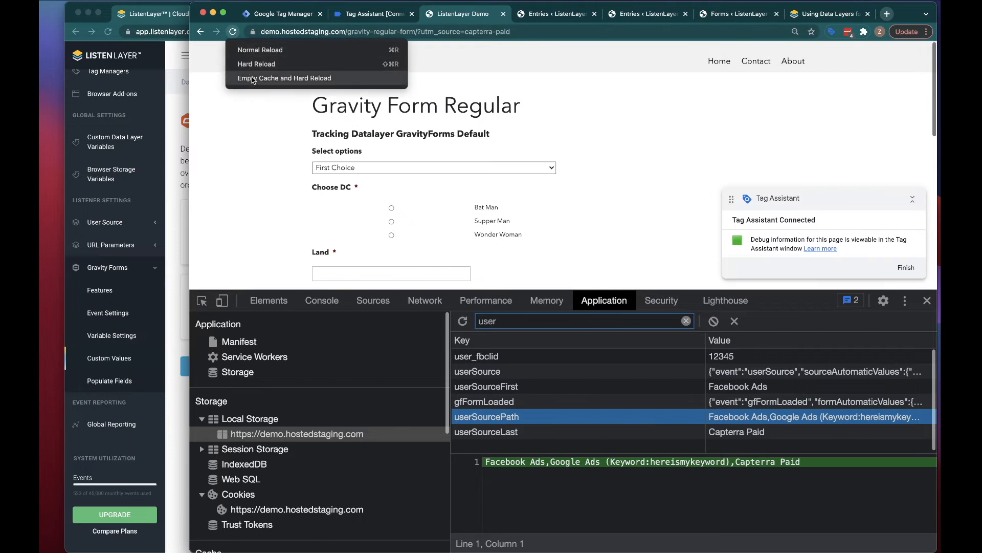
click(276, 80)
click(322, 300)
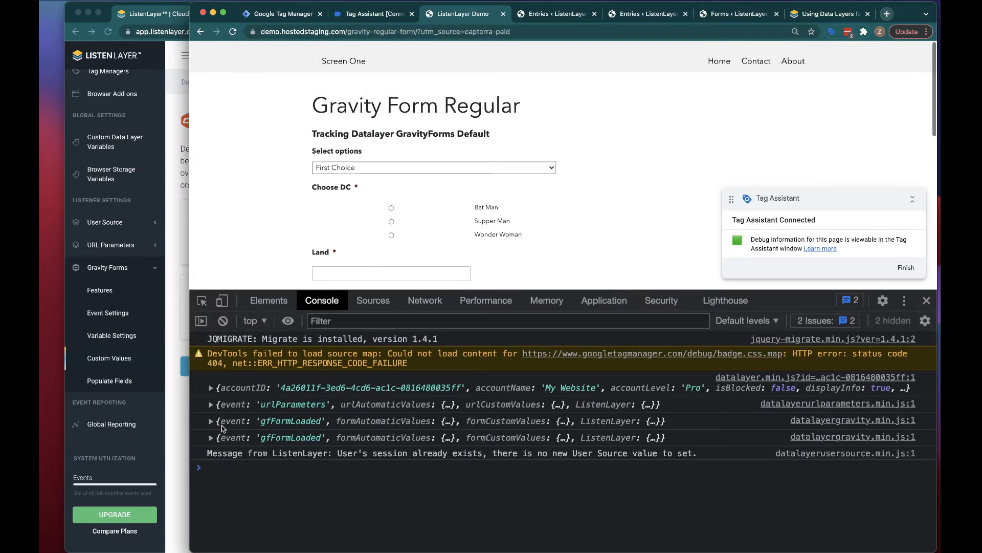
click(210, 421)
scroll(357, 423, down, 1)
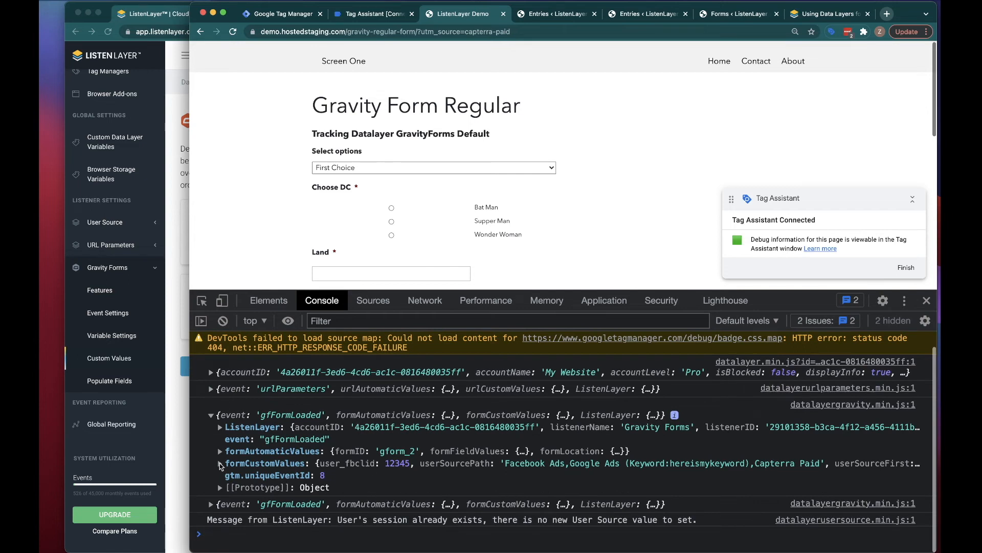
click(220, 464)
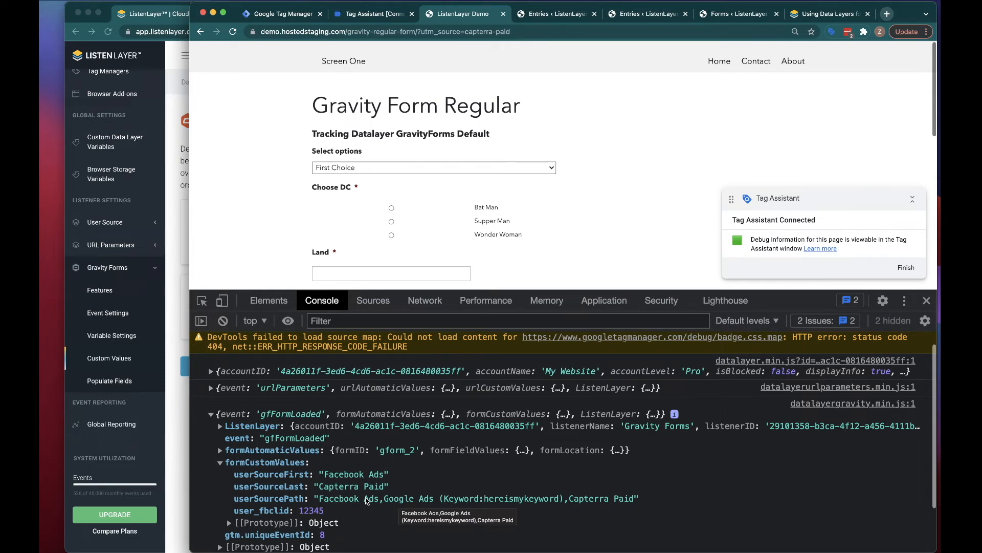
Submit the Tracking Datalayer GravityForms Default form with Second Choice, Bat Man and "test" in the Land field.
click(366, 169)
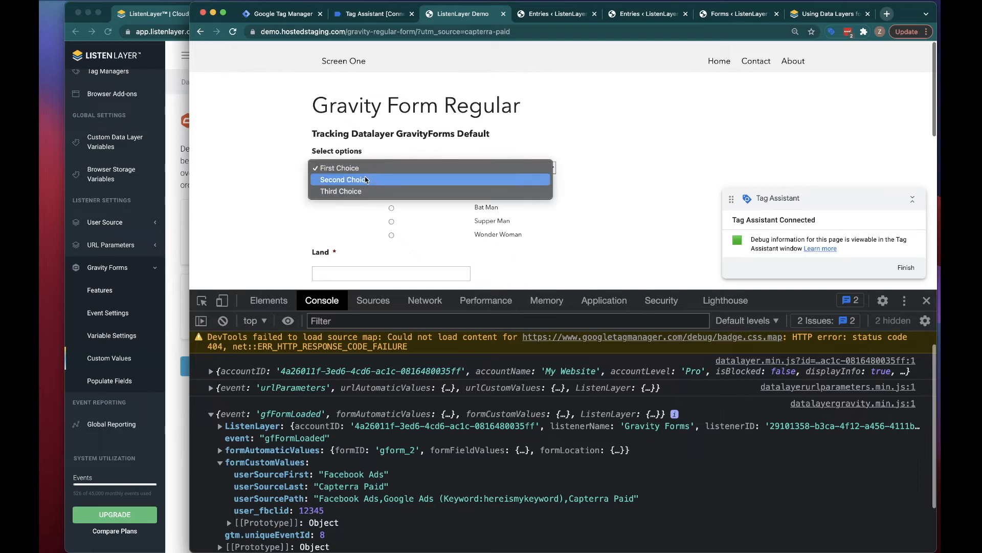
click(366, 179)
click(392, 208)
scroll(378, 211, down, 3)
click(316, 205)
text(test)
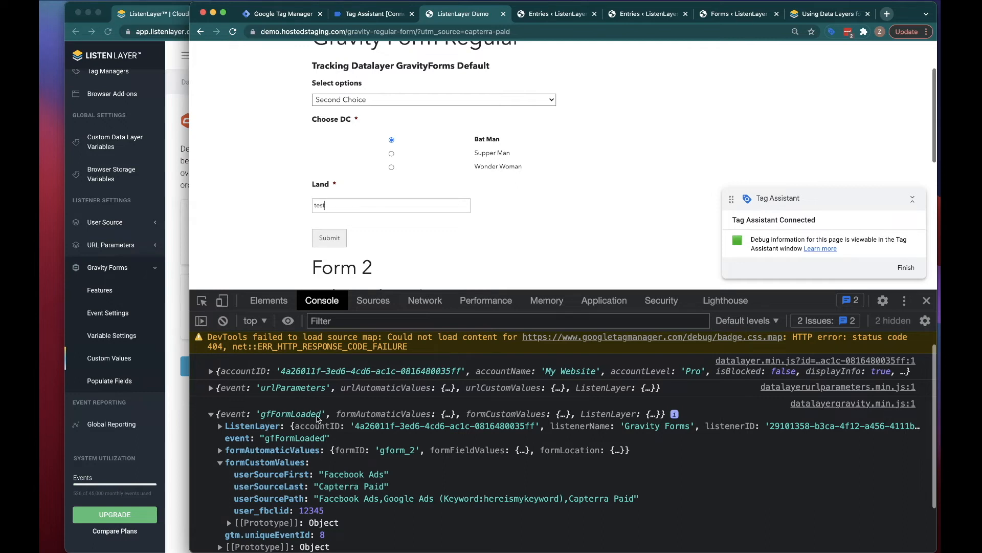
click(343, 246)
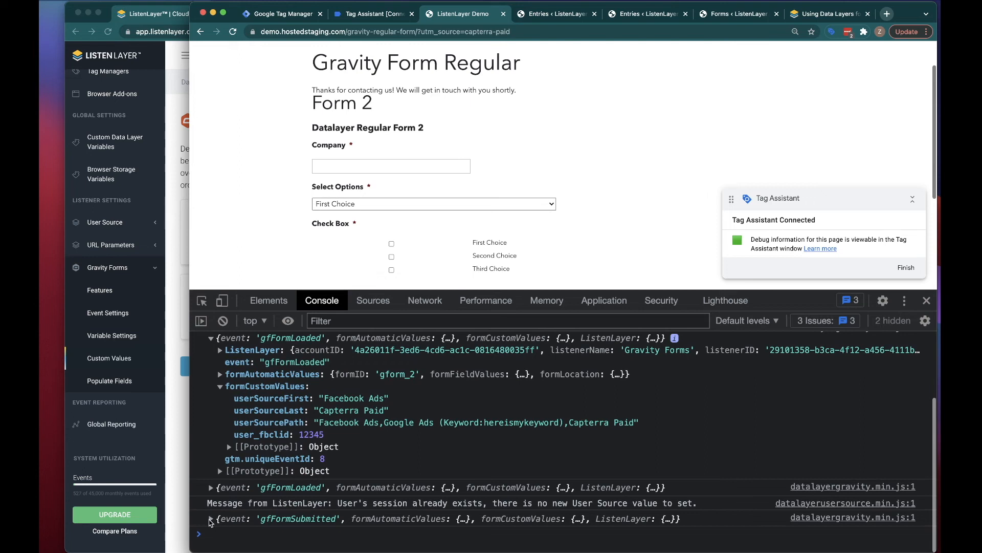
Examine the formCustomValues of the gfFormSubmitted event in the console.
click(211, 519)
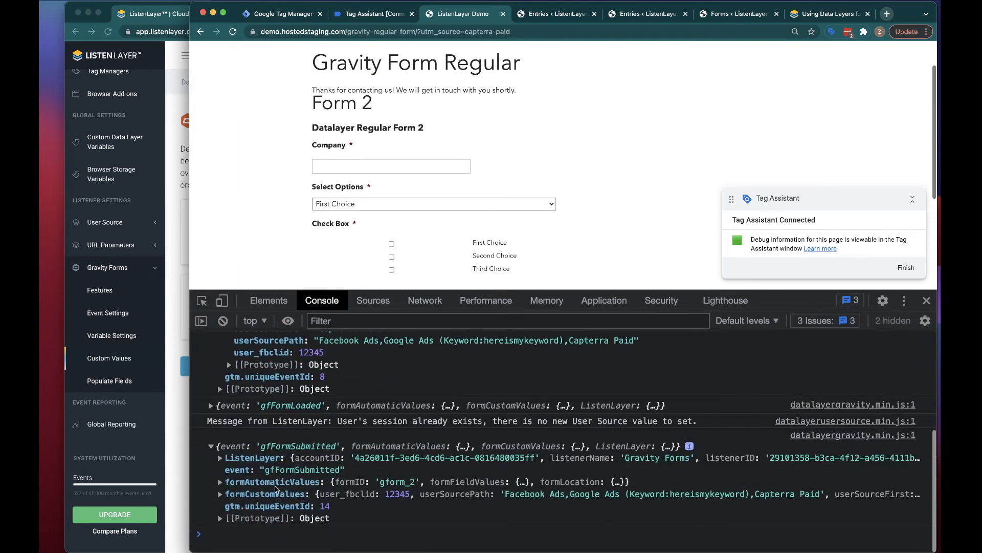
click(220, 493)
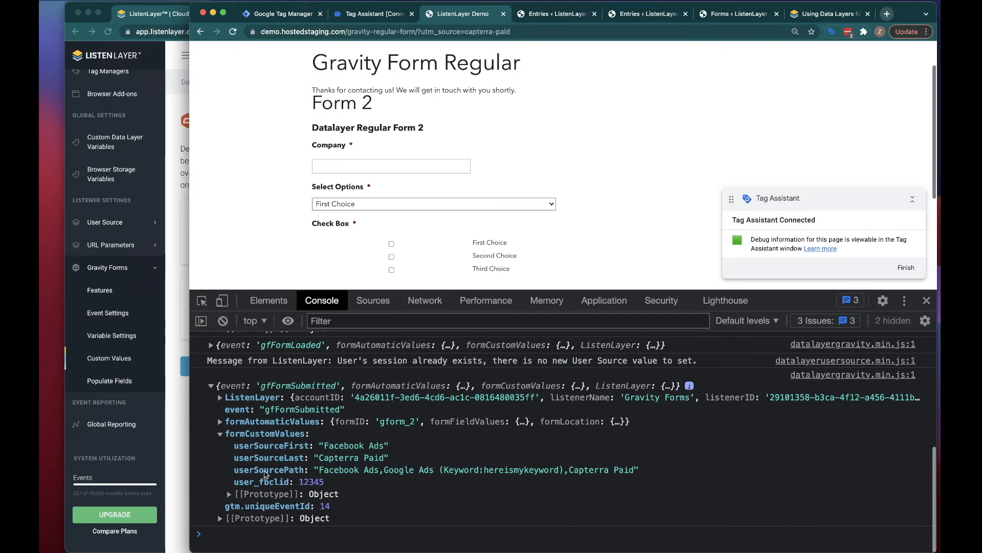
scroll(379, 463, up, 1)
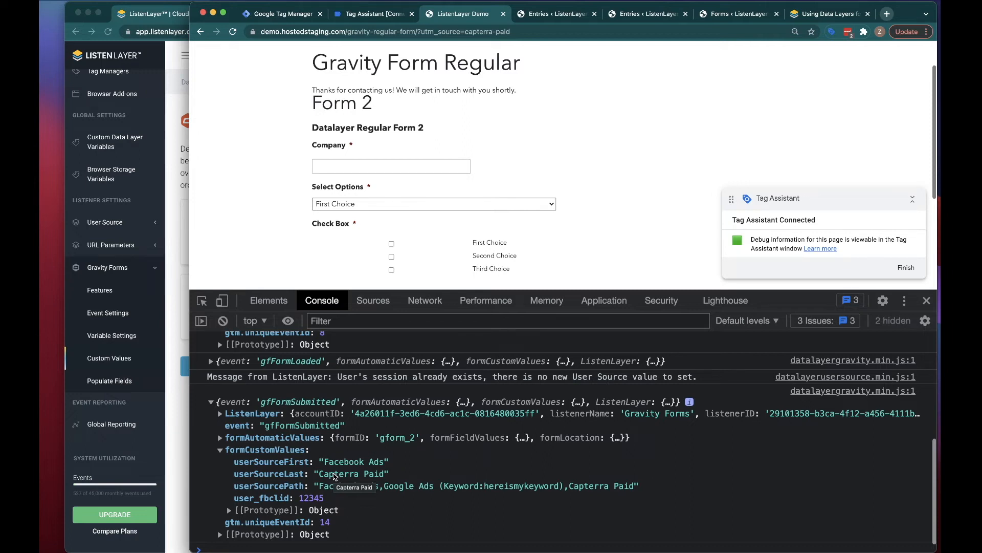
scroll(333, 476, up, 2)
scroll(667, 151, down, 1)
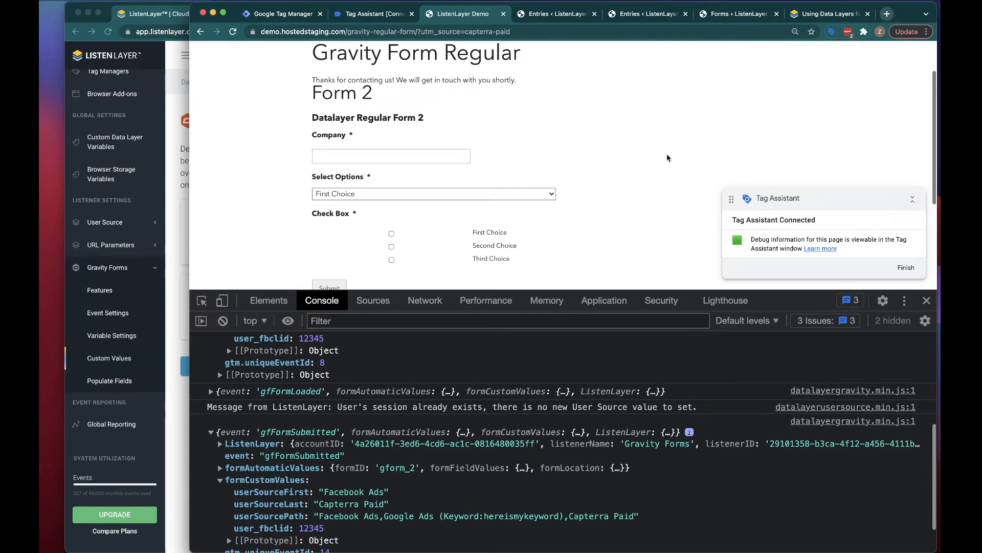
scroll(353, 471, down, 2)
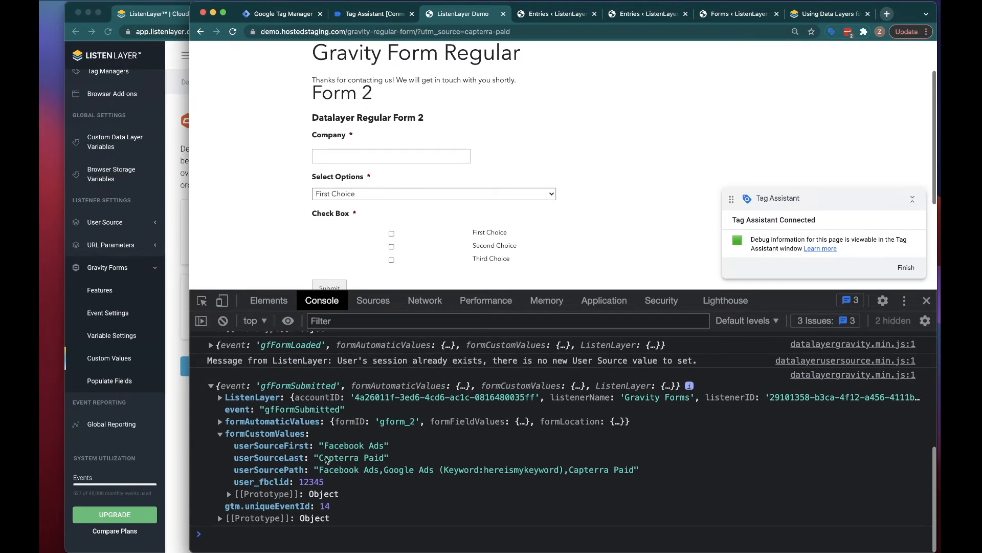
Open ListenLayer's Populate Fields rules, then look at the form's Gravity Forms entries and return to the demo page.
click(177, 422)
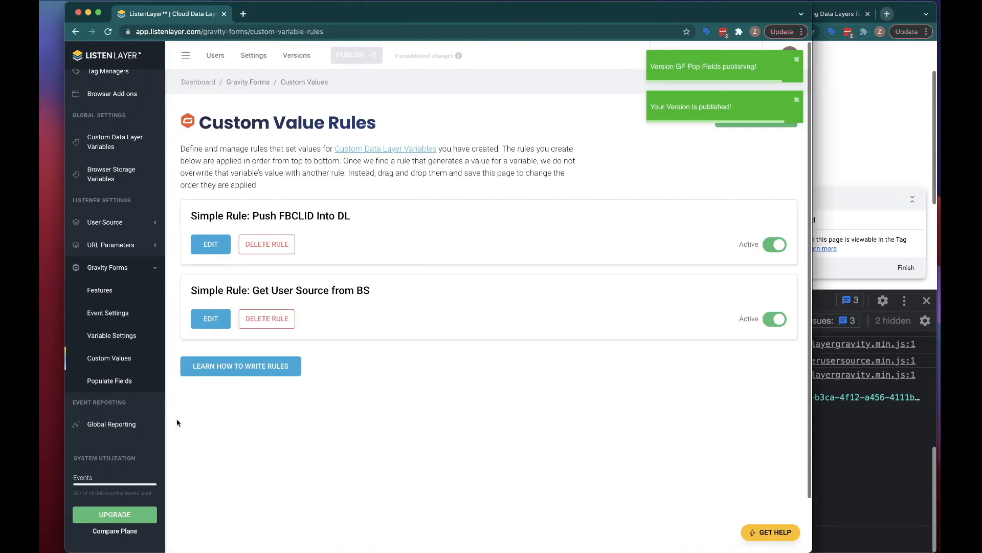
click(113, 382)
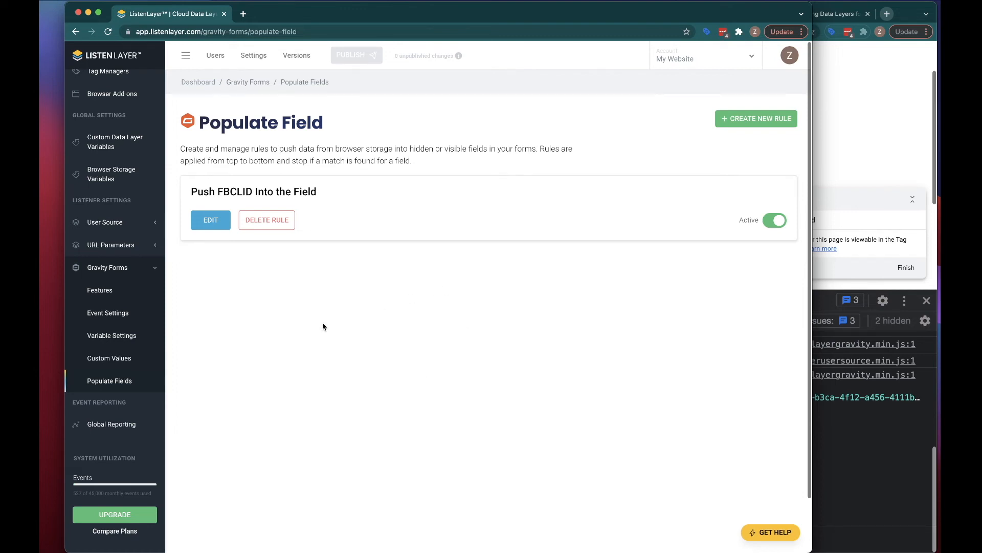
click(872, 120)
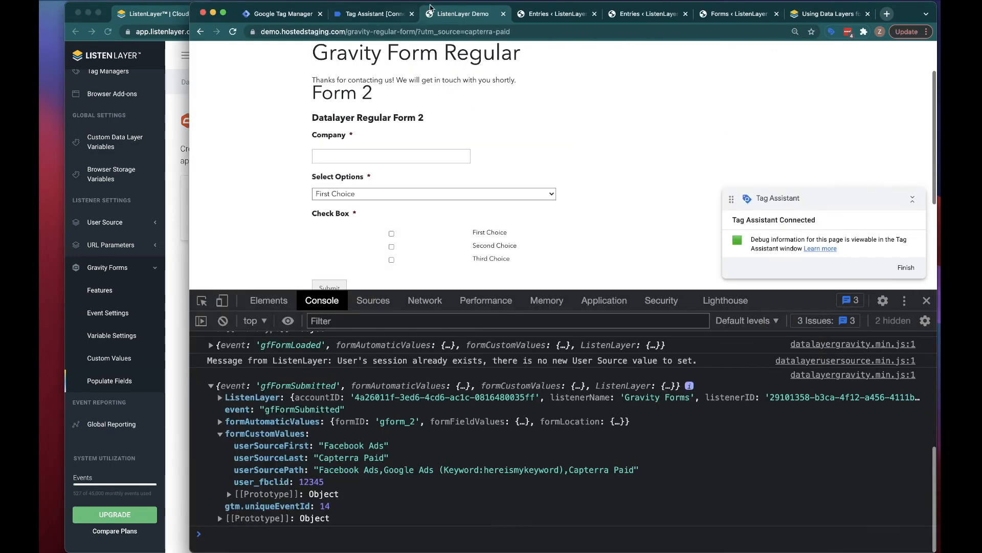
click(555, 14)
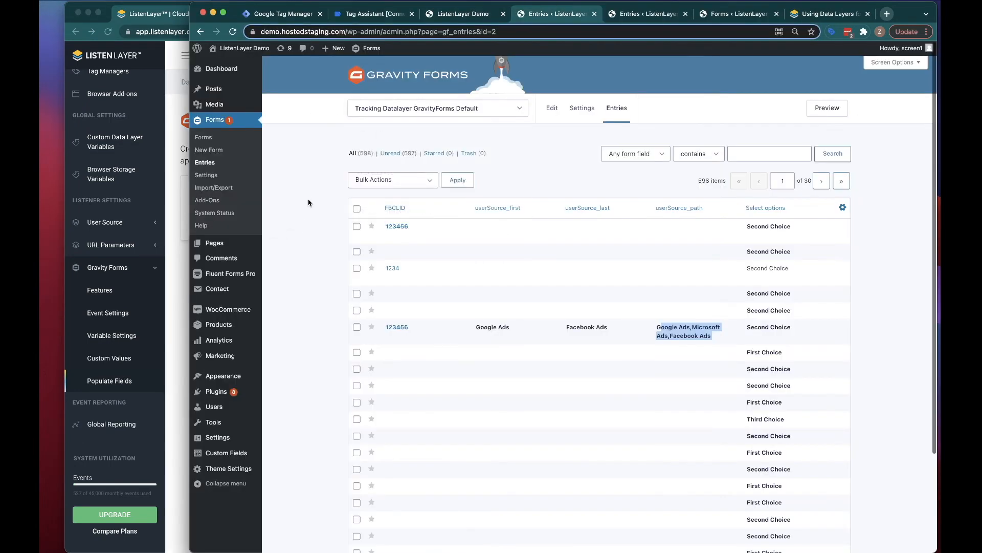
key(ctrl+shift+Tab)
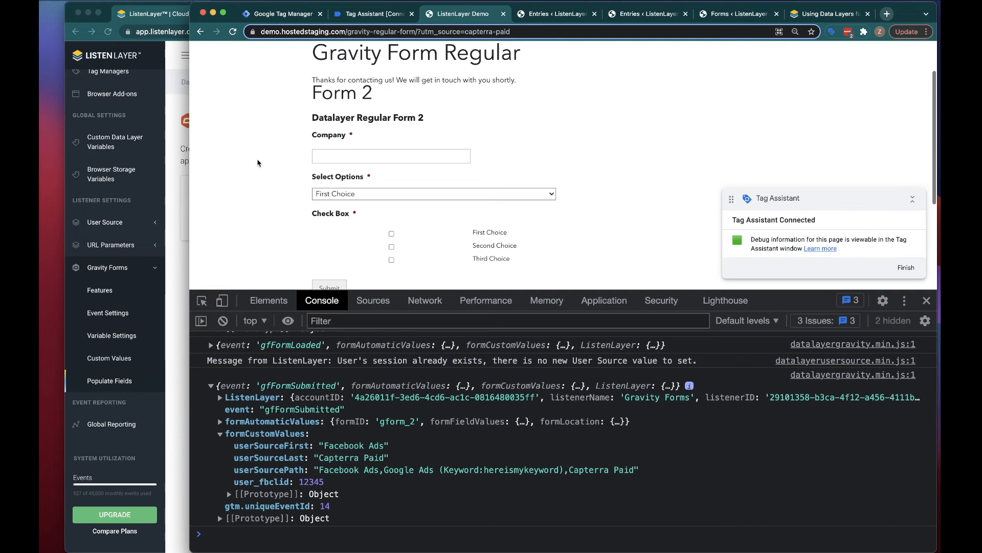
Reload the demo page and check the form IDs in both gfFormLoaded events.
scroll(257, 162, up, 2)
key(super+r)
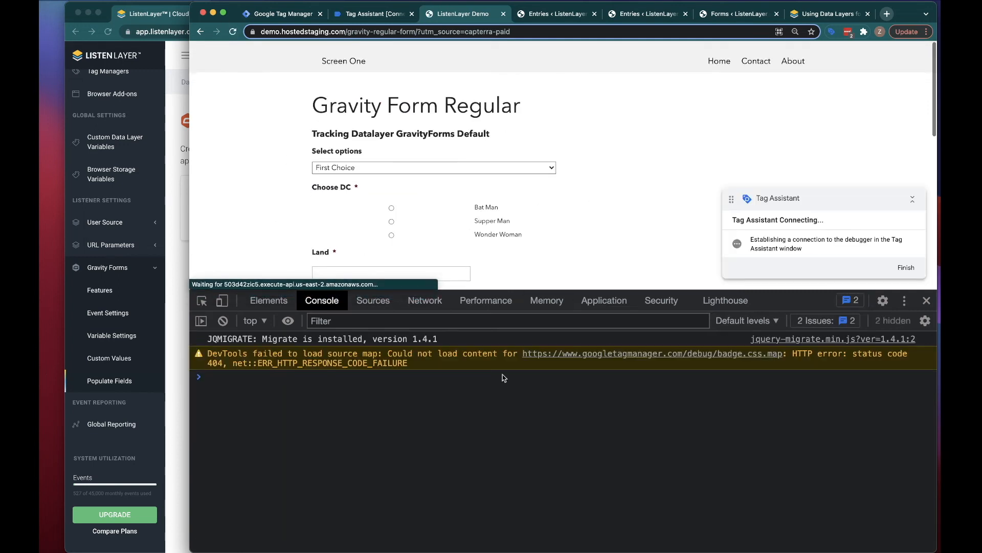
click(211, 430)
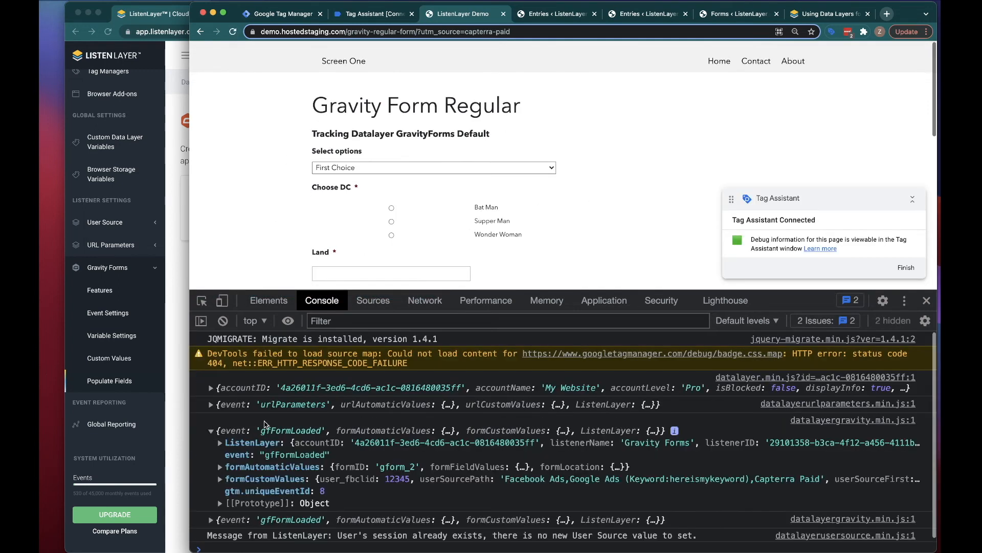
scroll(266, 424, down, 1)
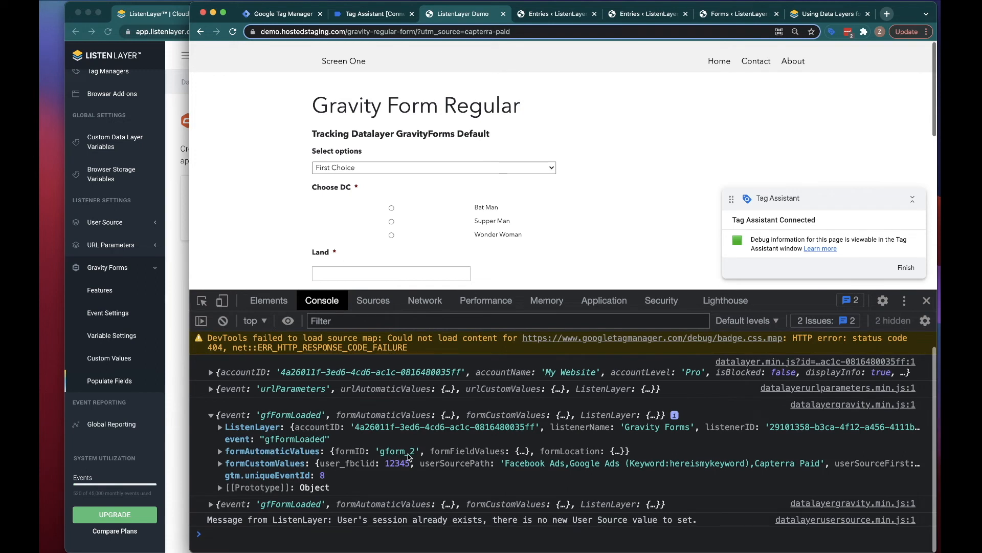
click(212, 504)
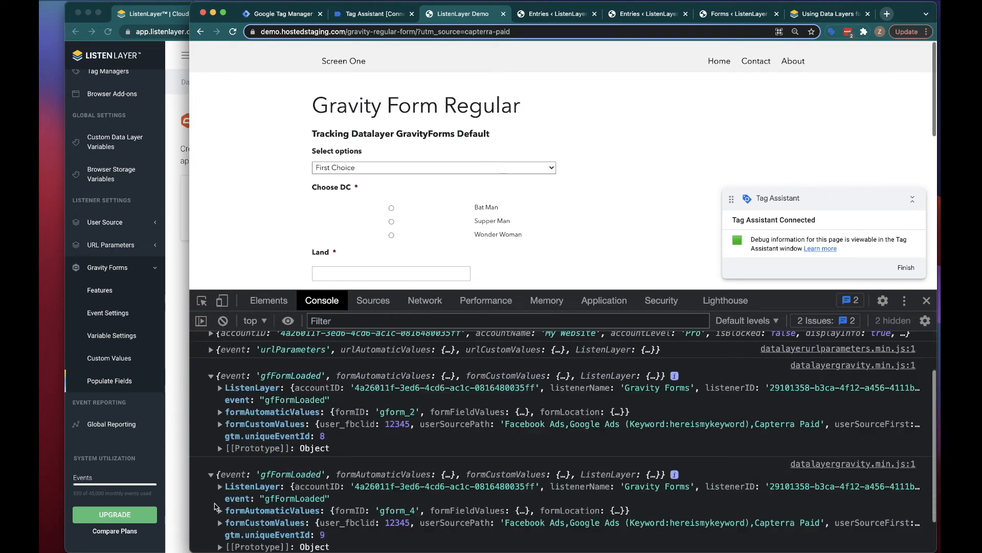
scroll(217, 507, down, 2)
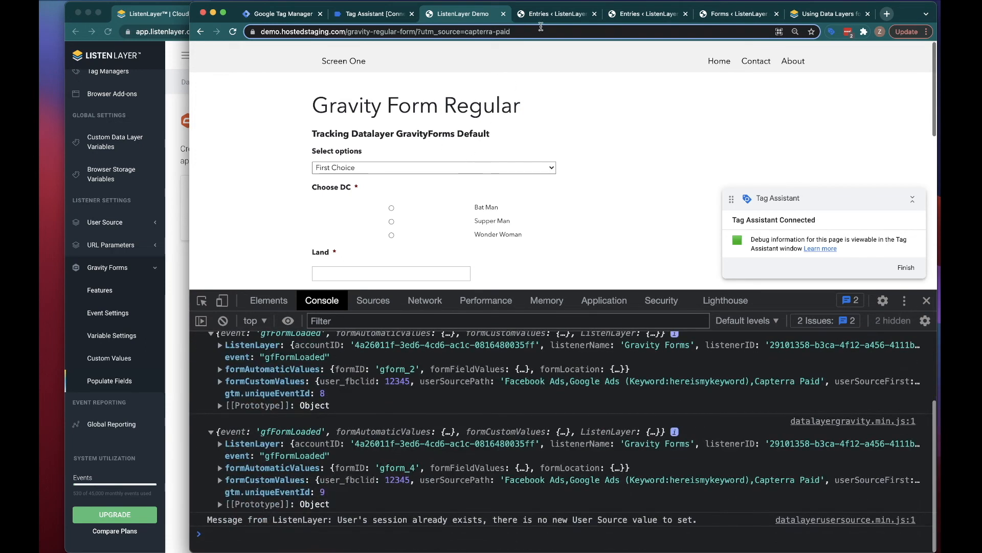
From the Gravity Forms list, open Tracking Datalayer GravityForms Default and Datalayer Regular Form 2 for editing in separate browser tabs.
click(548, 14)
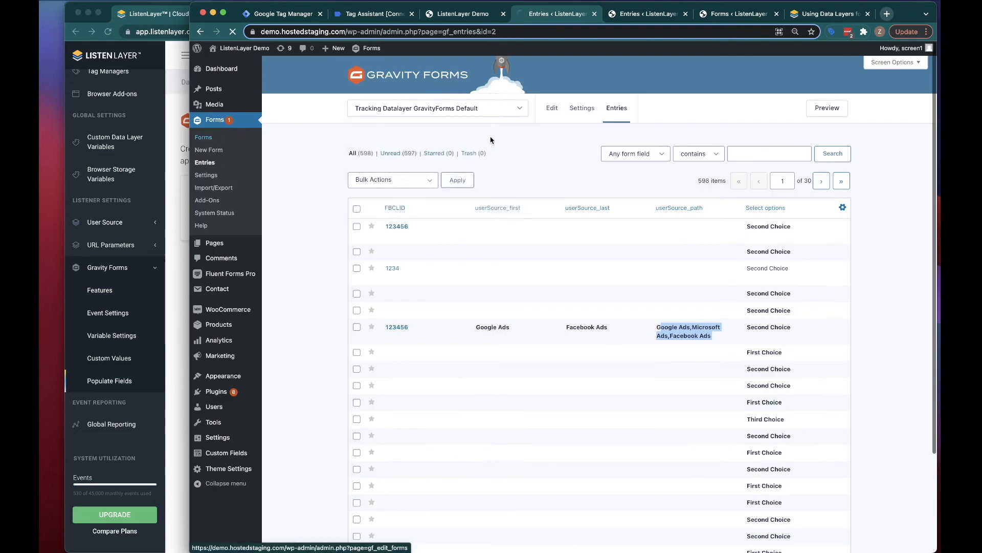
click(685, 13)
click(686, 13)
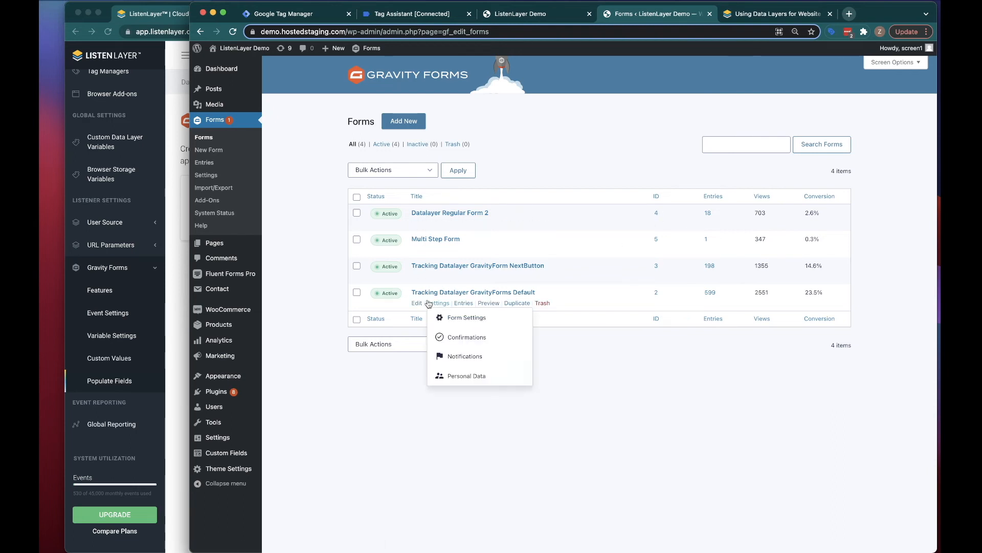
super+click(417, 303)
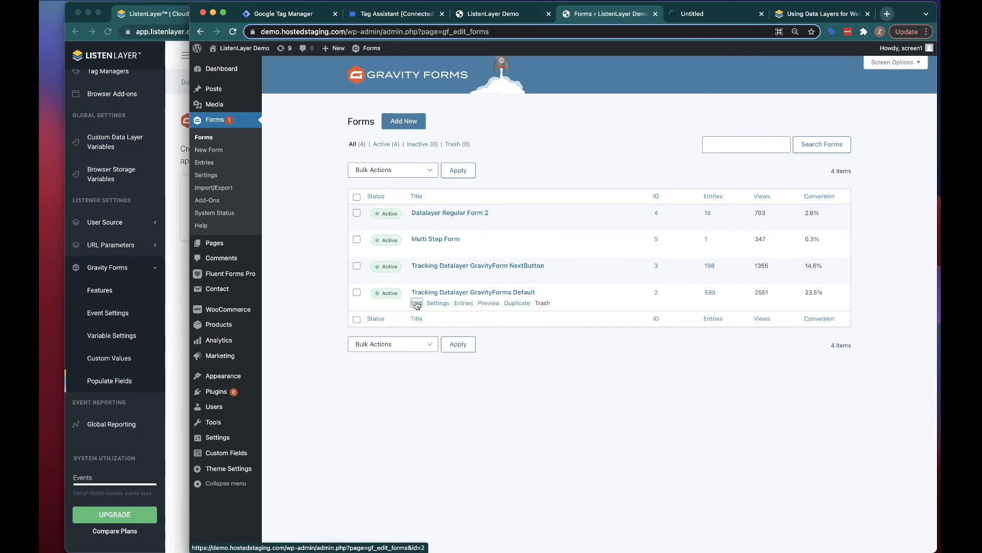
super+click(416, 224)
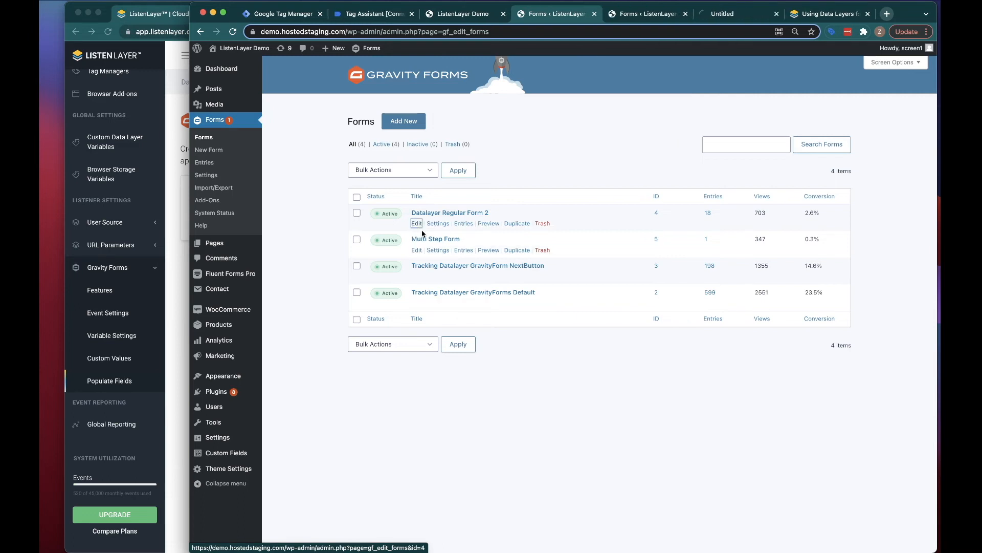
Compare the hidden user source fields in both forms and check userSource_first's field ID in each, then return to the forms list.
click(660, 13)
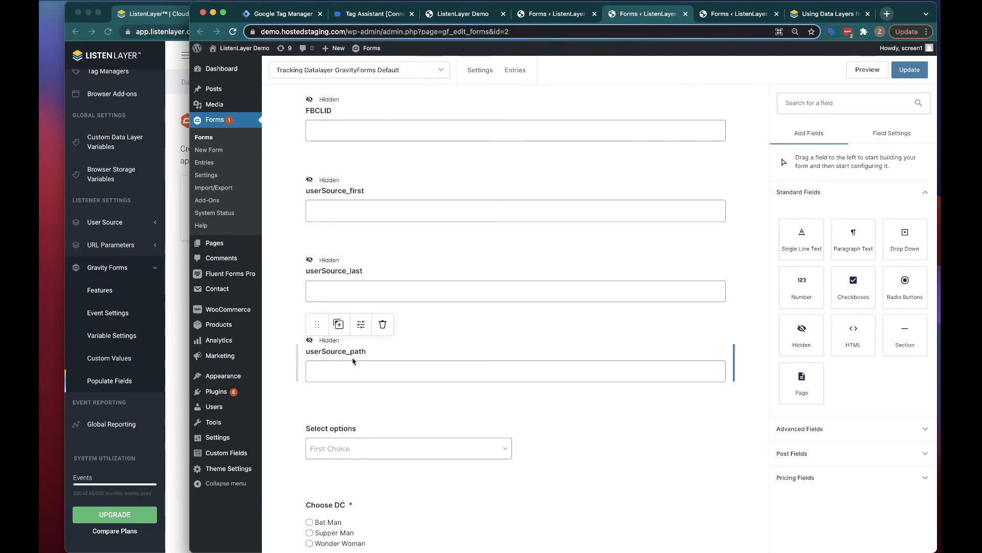
click(724, 13)
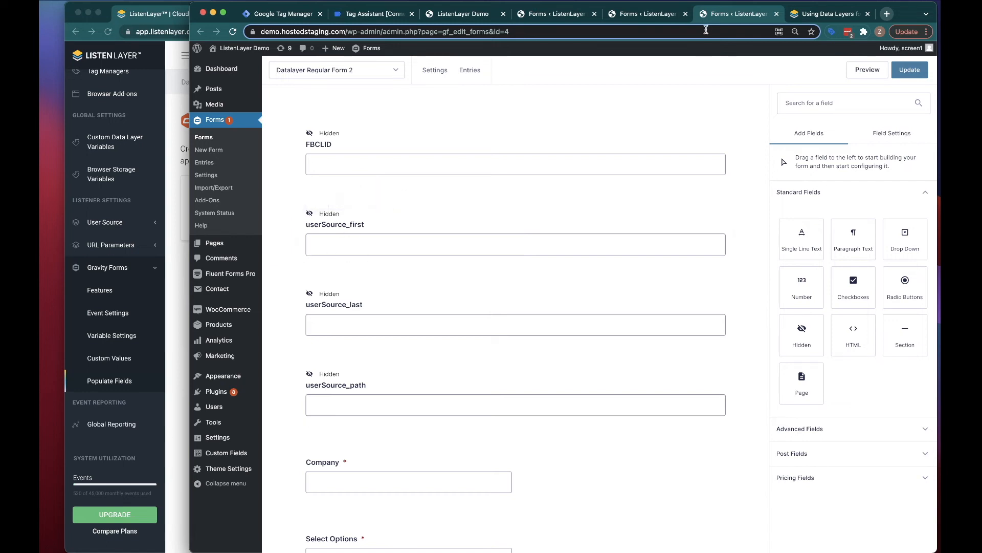
click(647, 14)
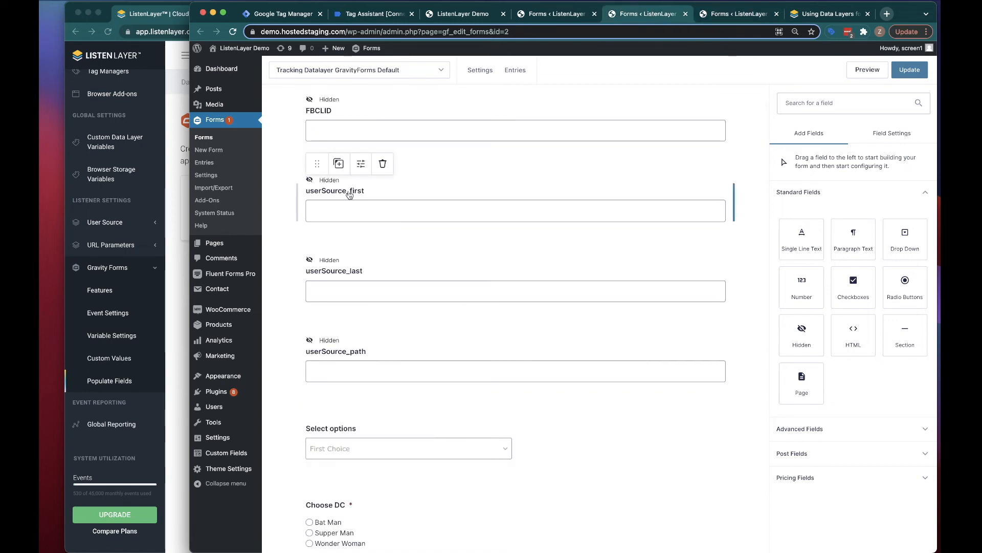
click(360, 164)
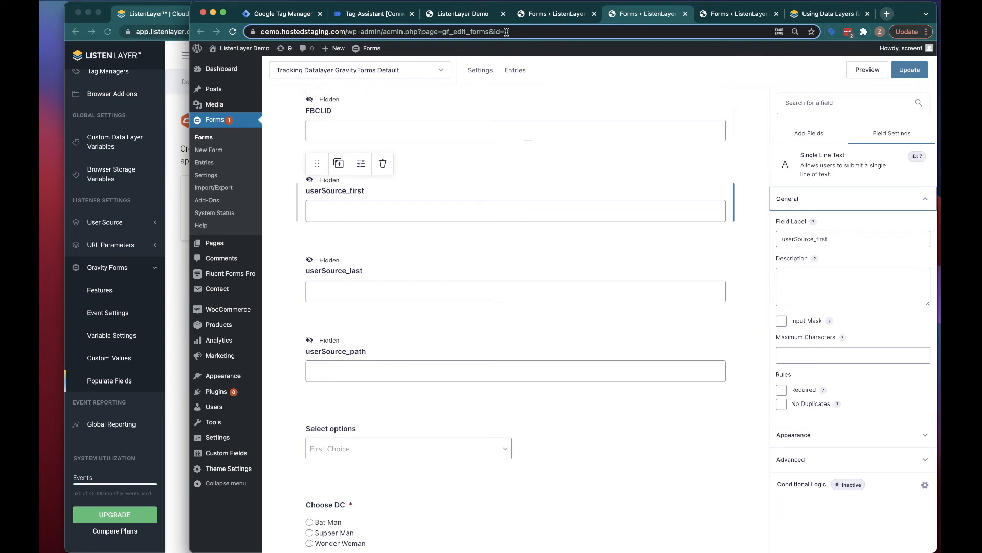
click(722, 16)
click(361, 198)
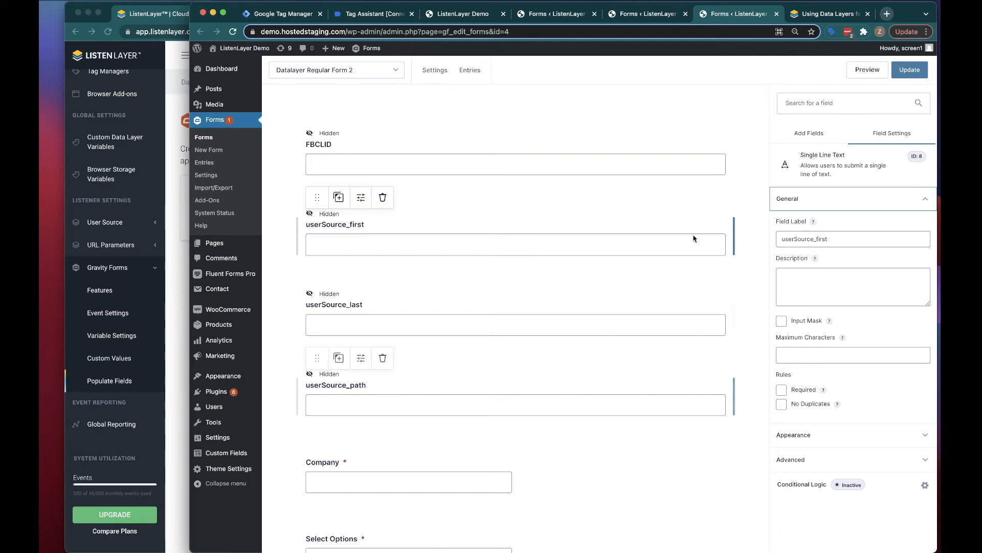
click(550, 16)
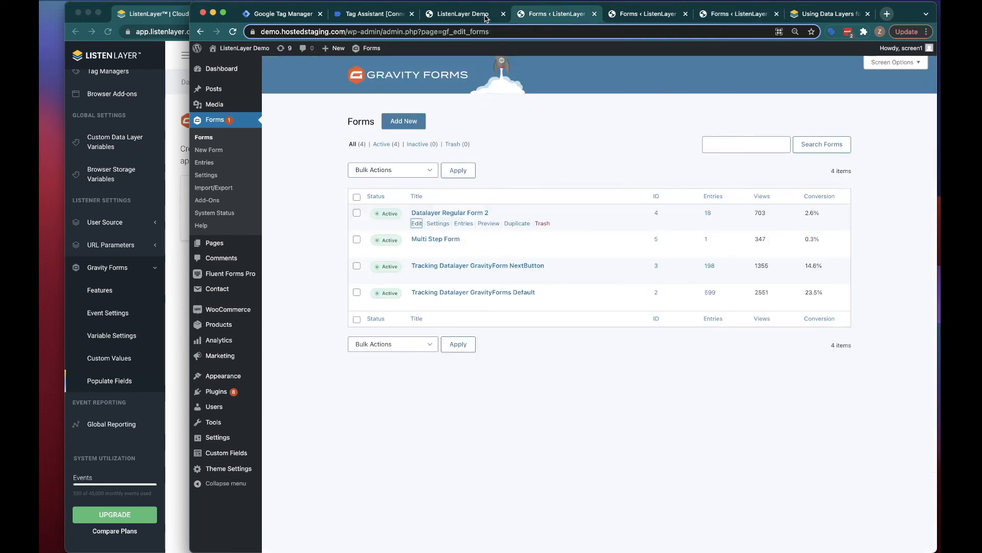
Return to the demo page and inspect the first form's Select options dropdown to locate the hidden fields in the page markup.
click(461, 15)
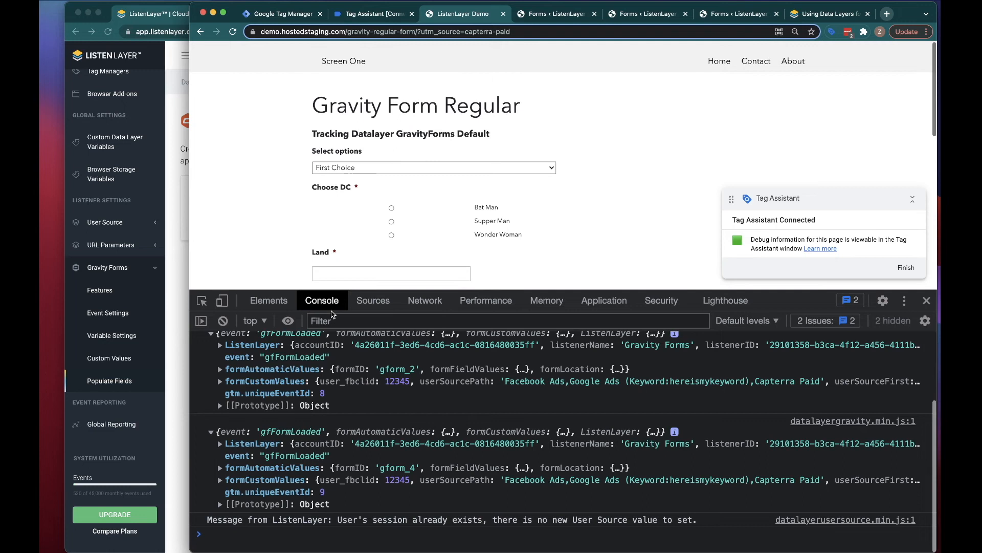
click(268, 301)
right_click(353, 169)
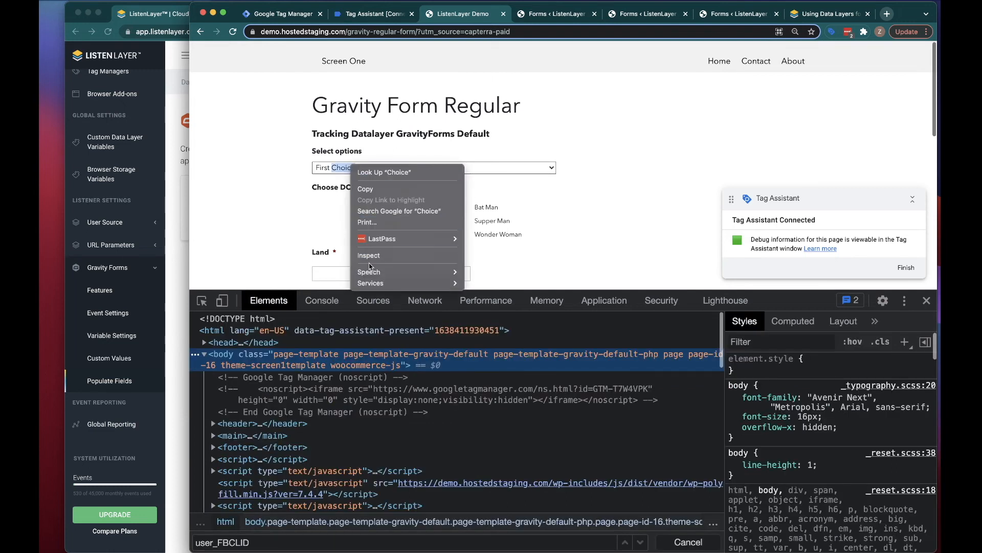
click(371, 258)
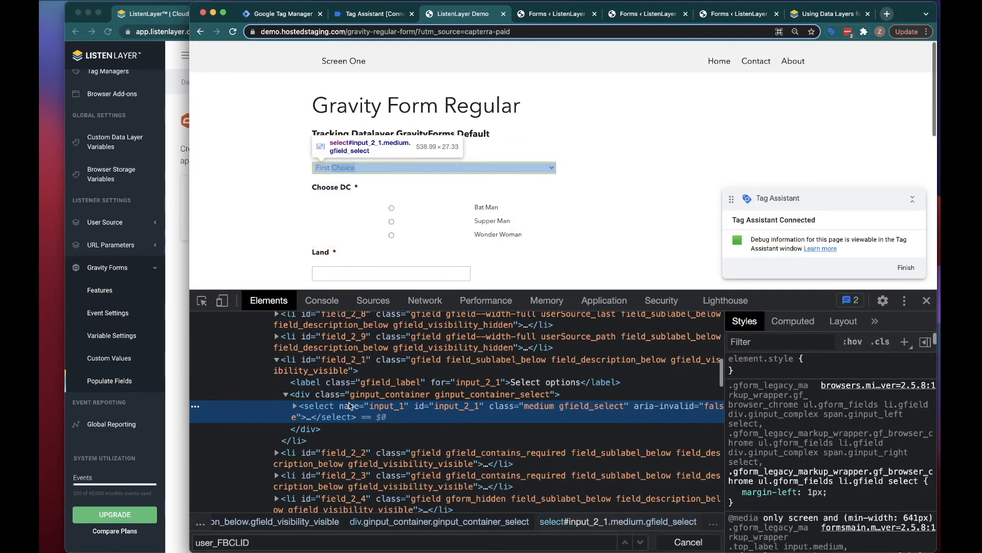
scroll(350, 405, up, 1)
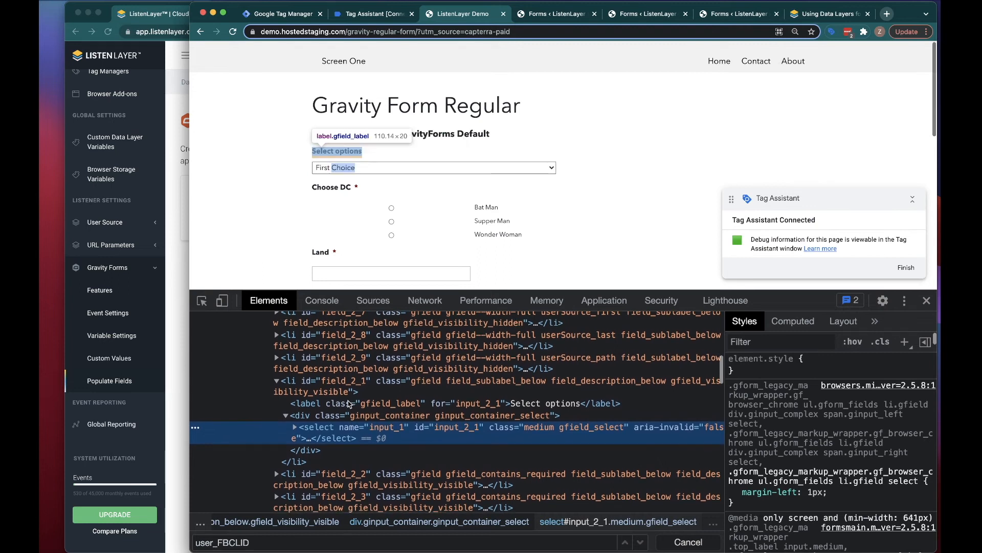
key(super+f)
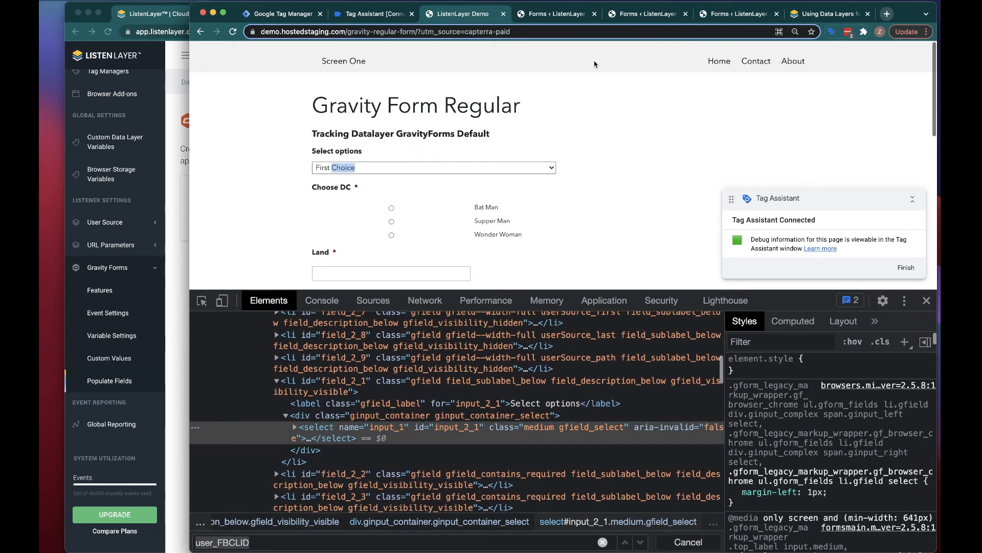
scroll(304, 374, up, 4)
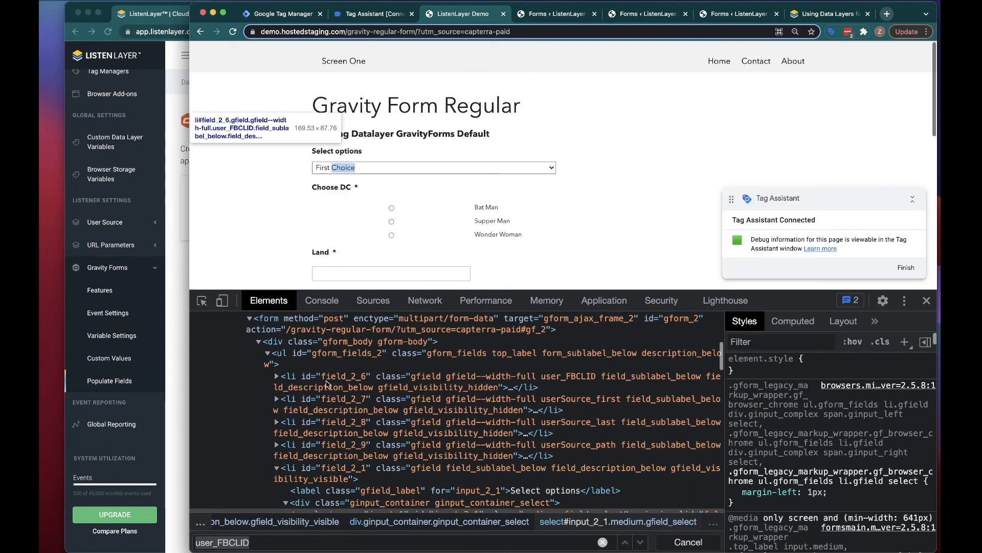
Expand the first form's hidden userSource_first field and its input container, and examine the class and input ID in the markup.
click(277, 399)
scroll(384, 393, down, 2)
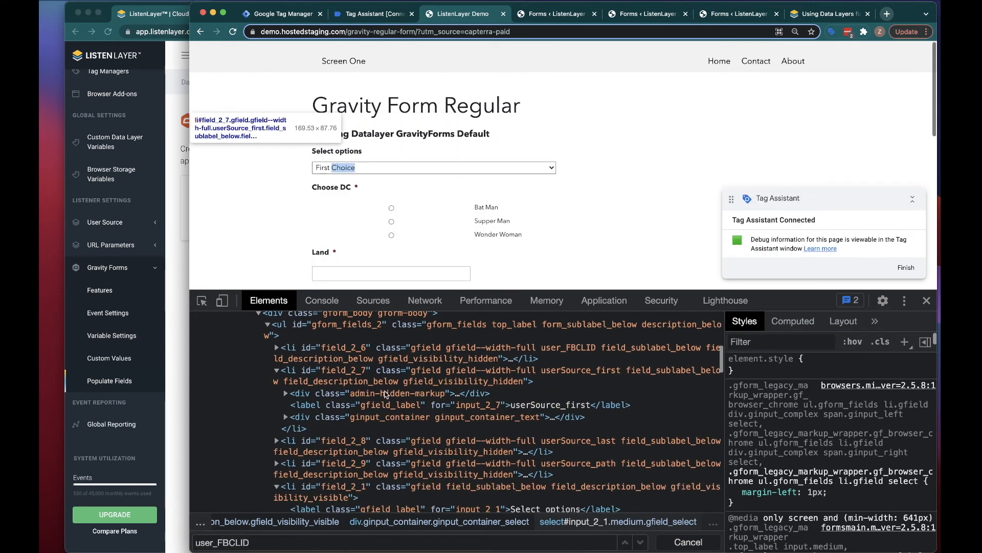
scroll(328, 375, up, 1)
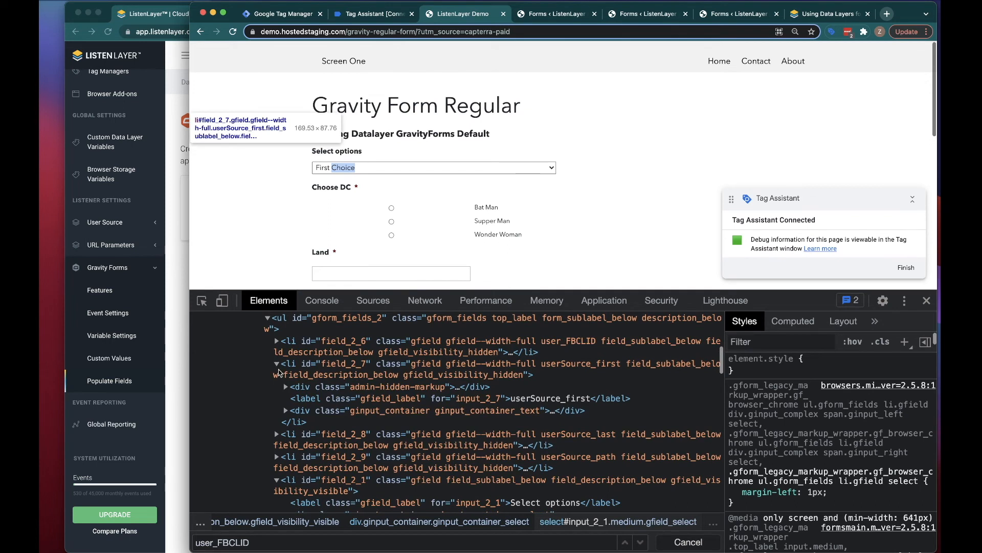
scroll(287, 394, up, 1)
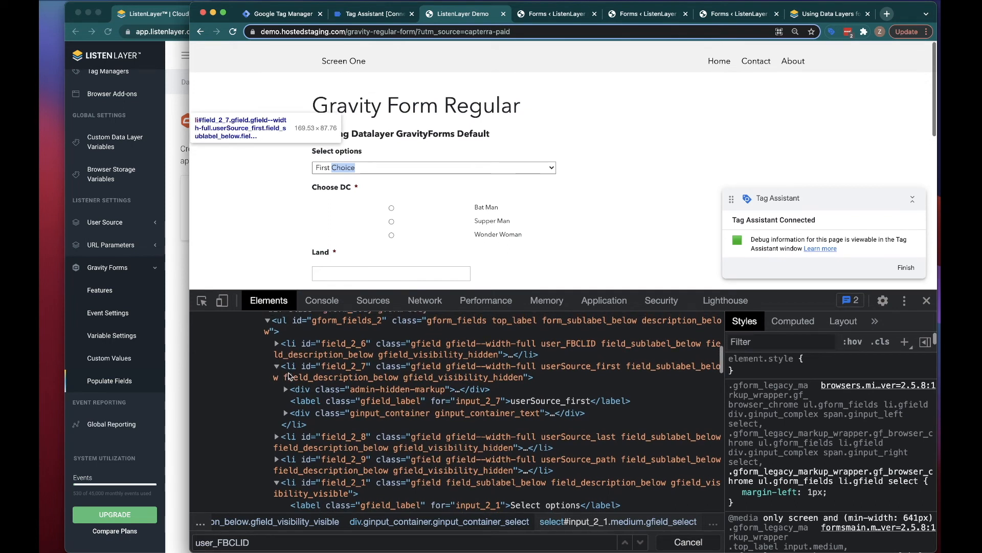
click(286, 413)
scroll(317, 420, down, 1)
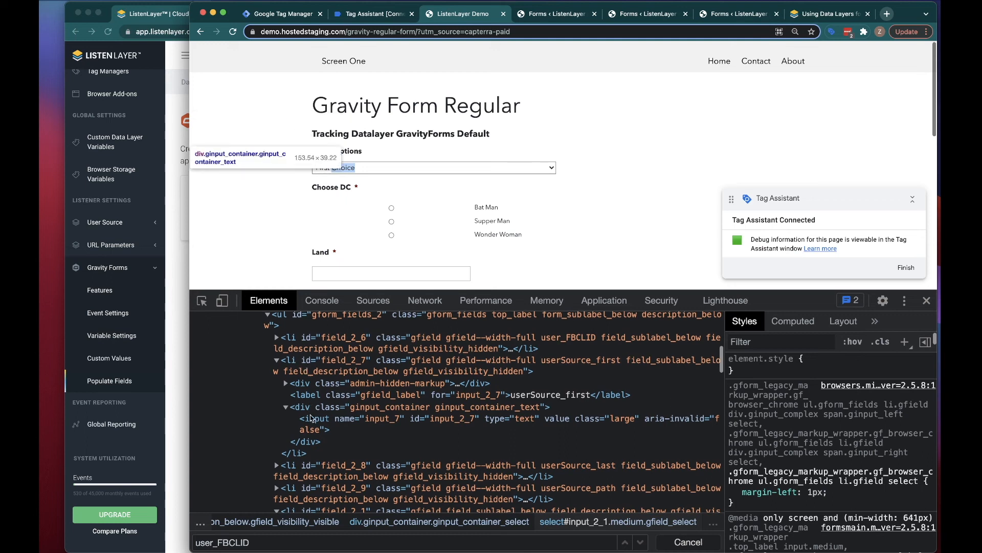
scroll(312, 371, up, 1)
scroll(320, 366, down, 1)
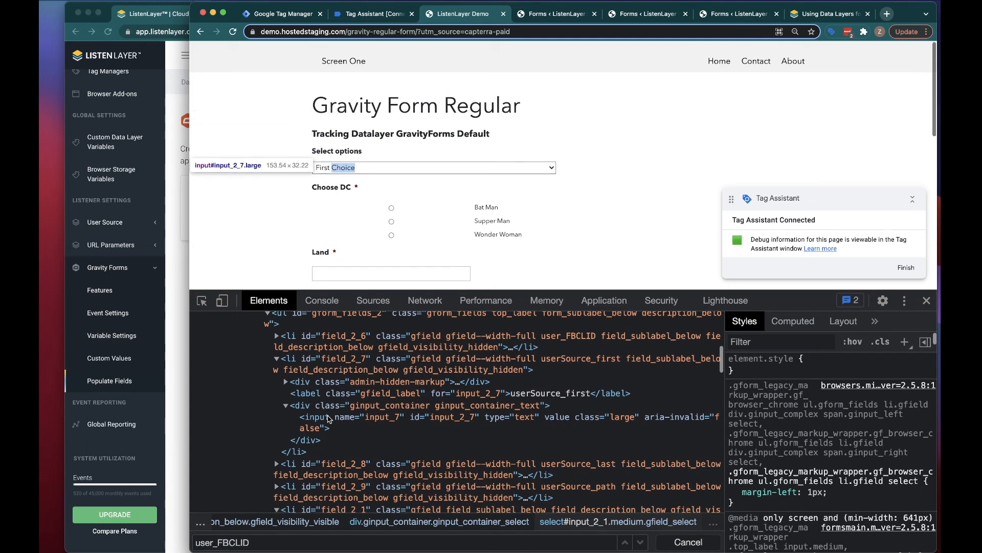
scroll(315, 423, down, 1)
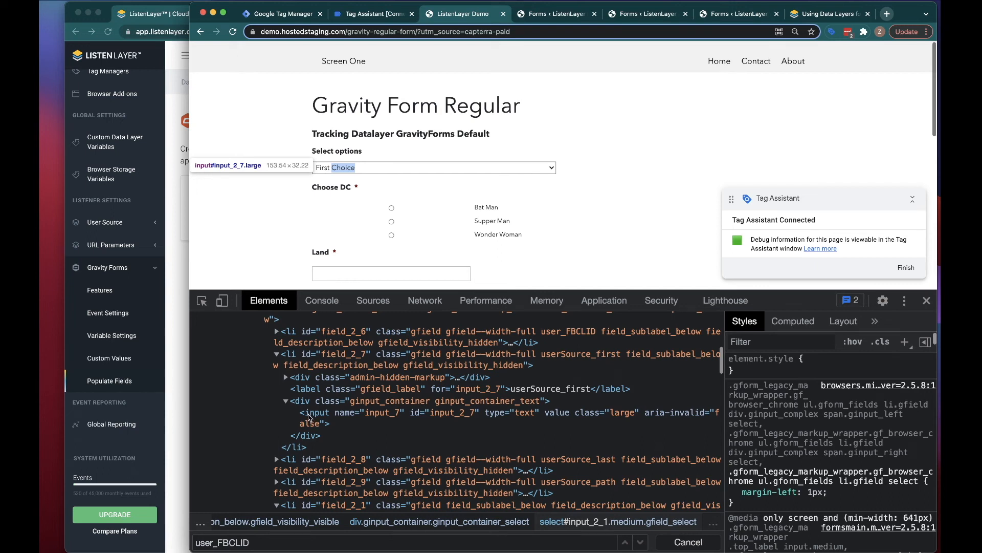
scroll(320, 414, up, 1)
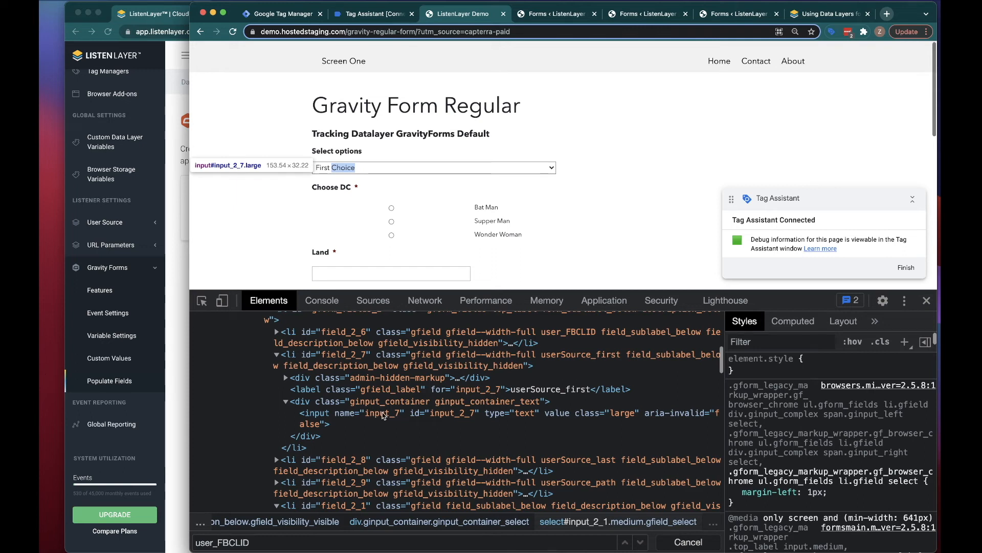
scroll(425, 203, down, 1)
Inspect Form 2's Company field, then expand its hidden userSource_first field to compare the input ID and class.
scroll(425, 203, down, 4)
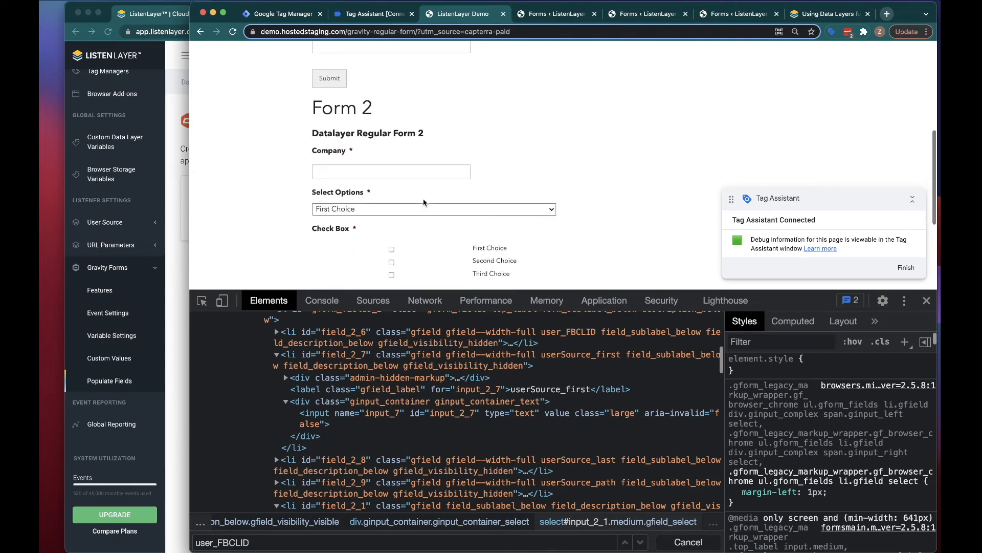
right_click(330, 152)
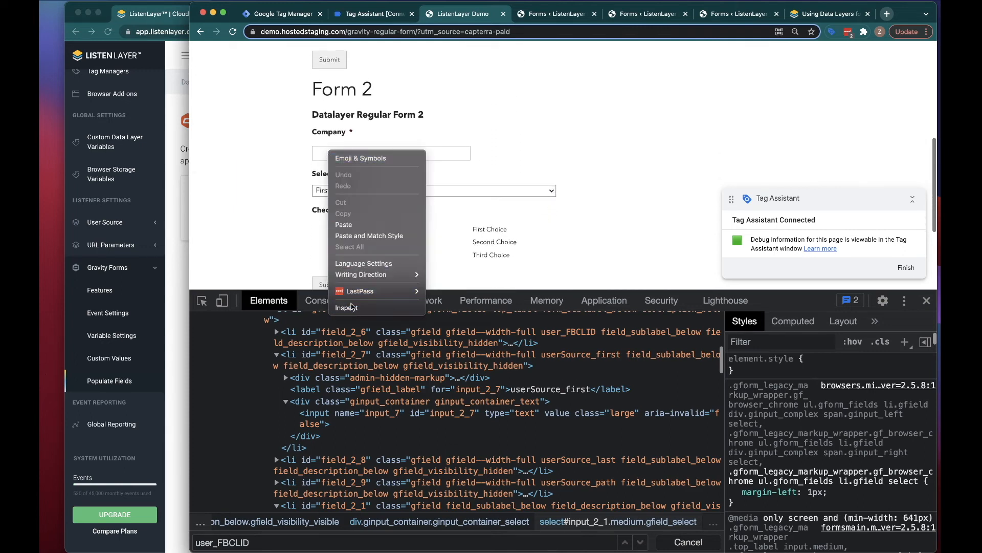
click(348, 307)
scroll(355, 407, up, 3)
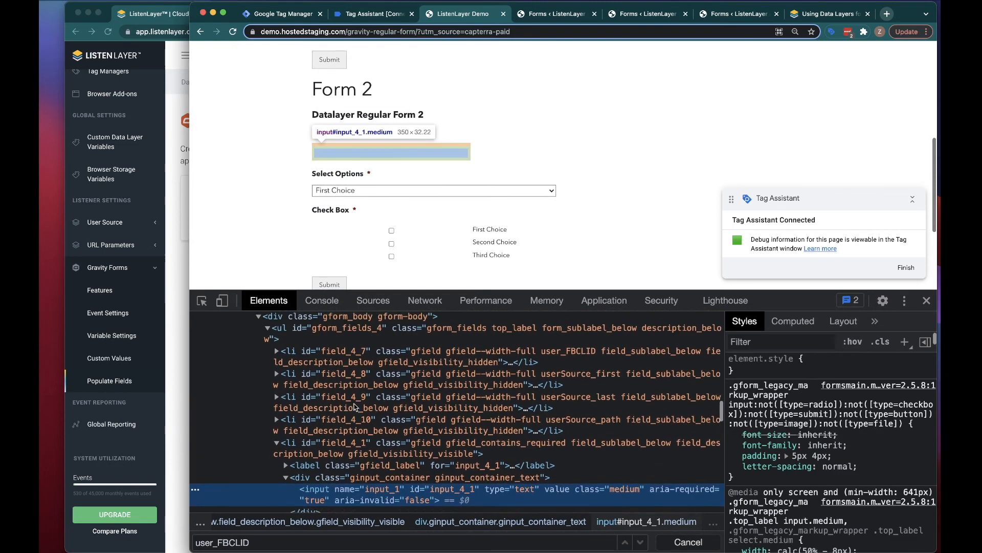
click(277, 386)
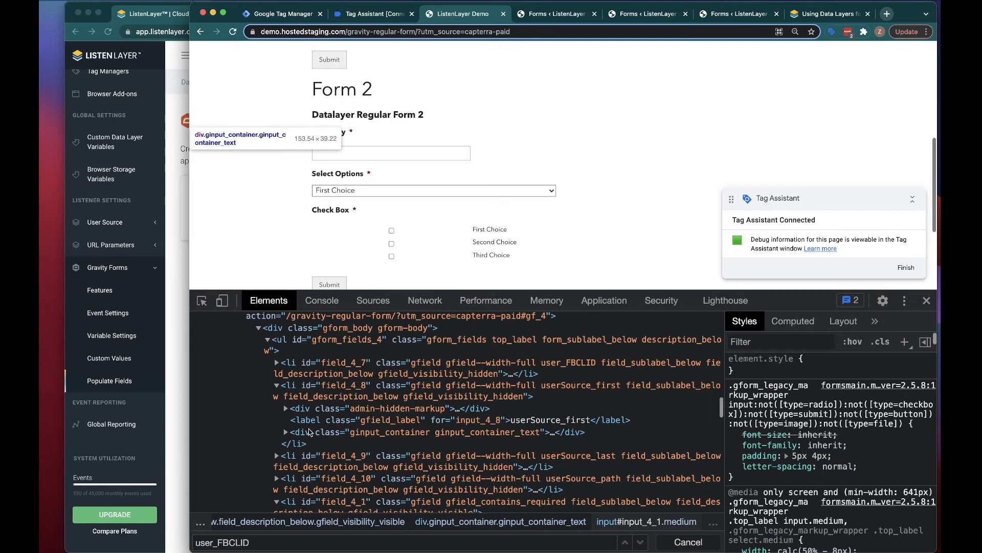
click(285, 432)
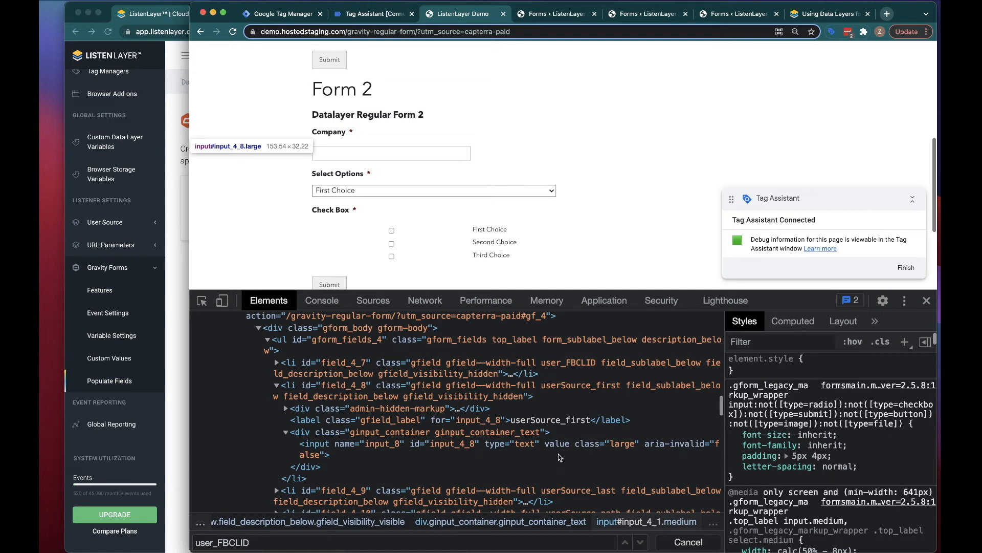
click(577, 388)
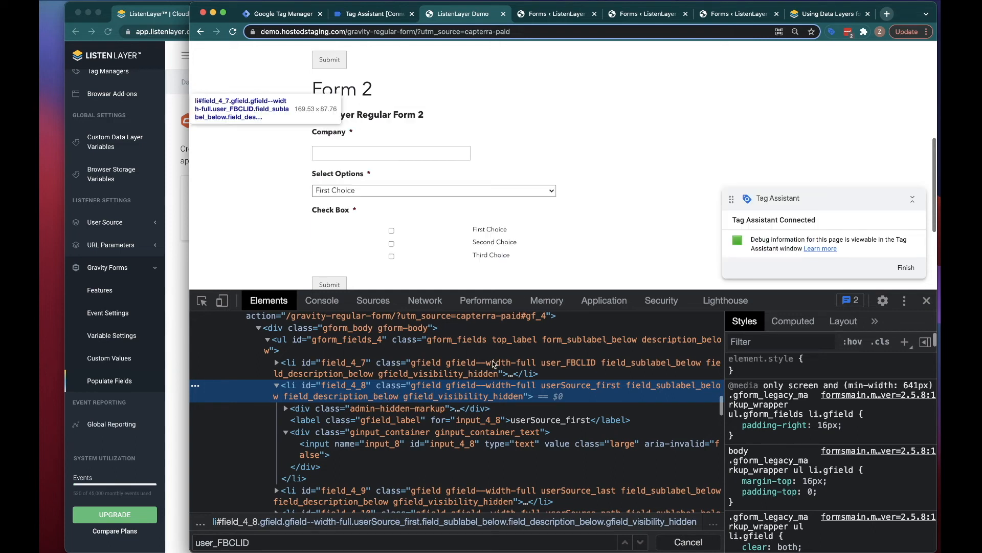
In the Tracking Datalayer GravityForms Default editor, open userSource_first's appearance settings and check its custom CSS class.
click(640, 14)
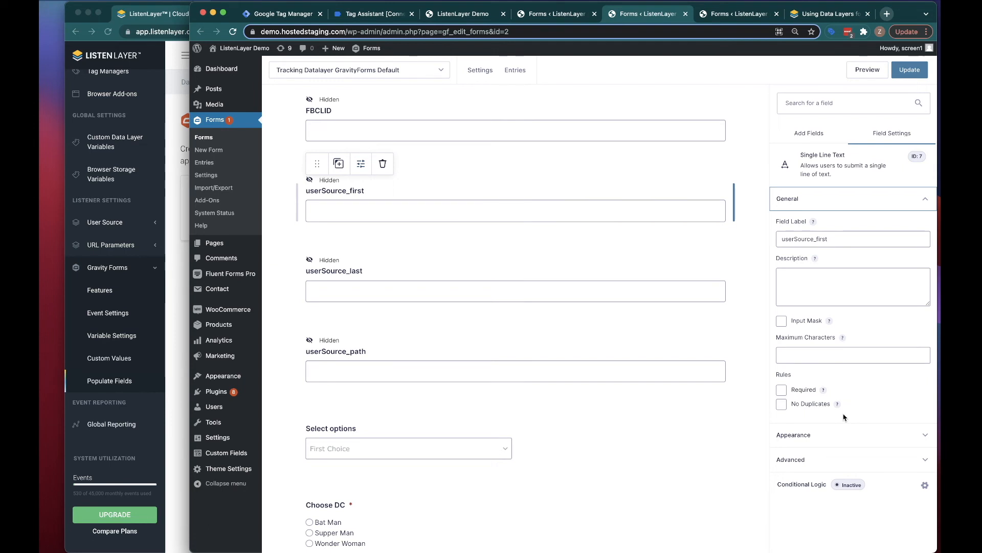
click(879, 440)
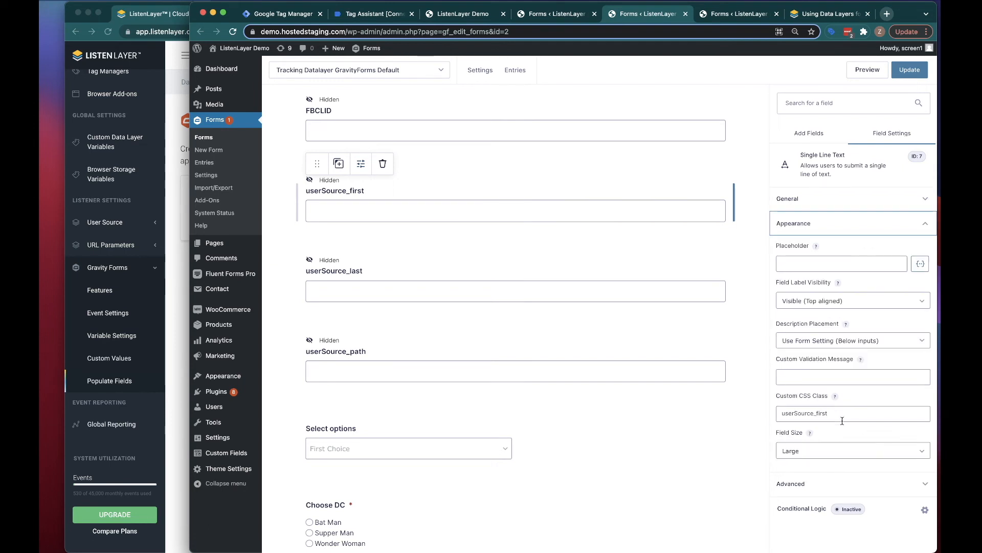
drag(835, 412, 760, 412)
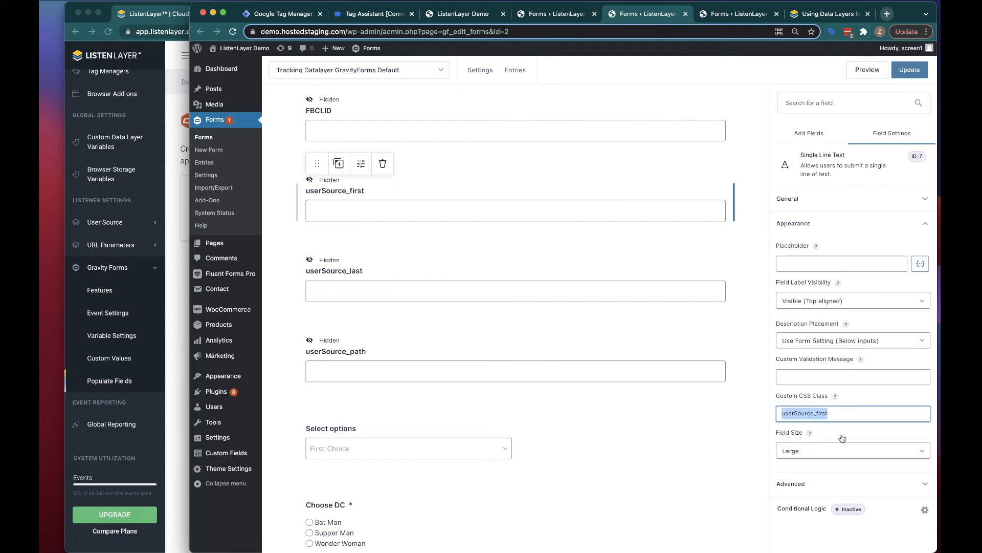
click(837, 414)
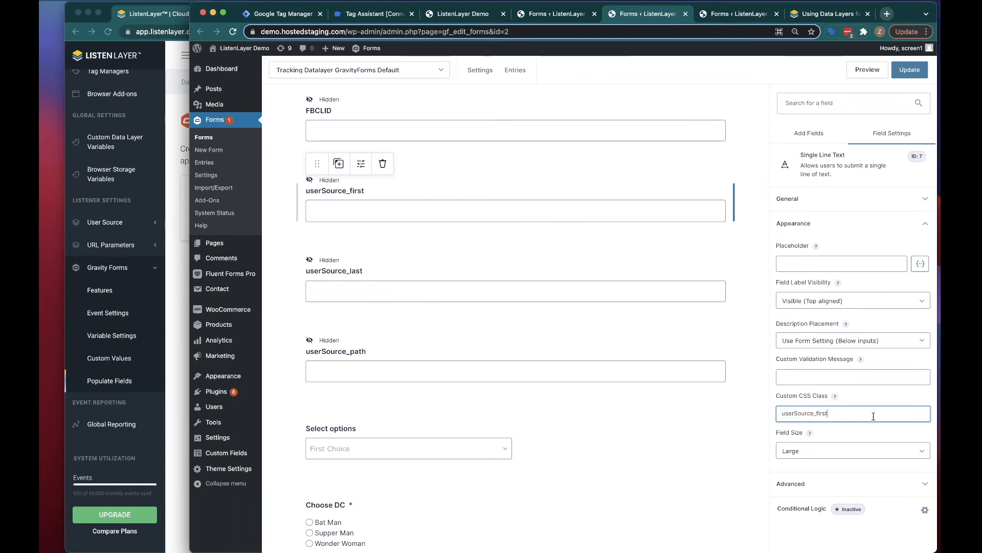
Try setting userSource_first's custom CSS class to "someexistingvalue userSource_first", with a space between the two classes.
double_click(794, 412)
key(ctrl+c)
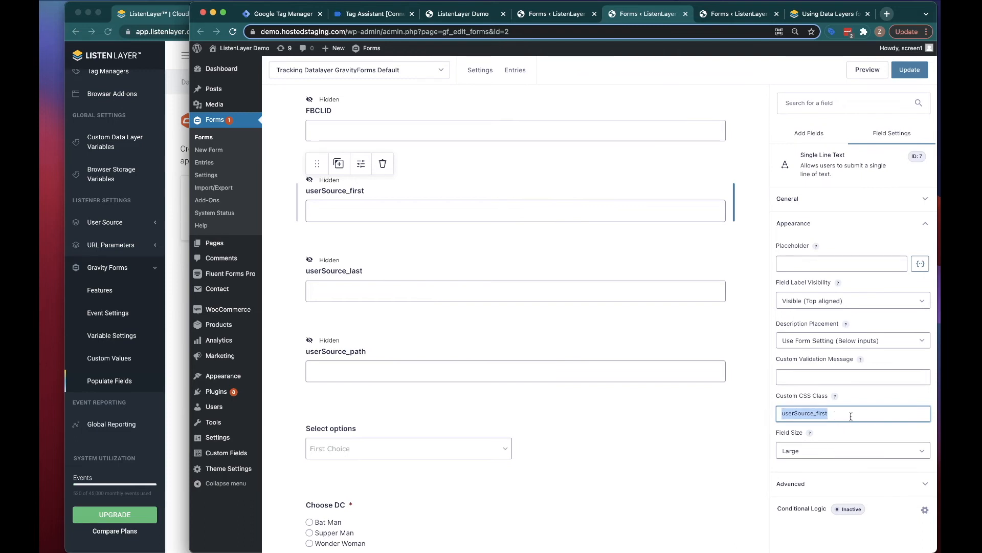
key(BackSpace)
text(someexis)
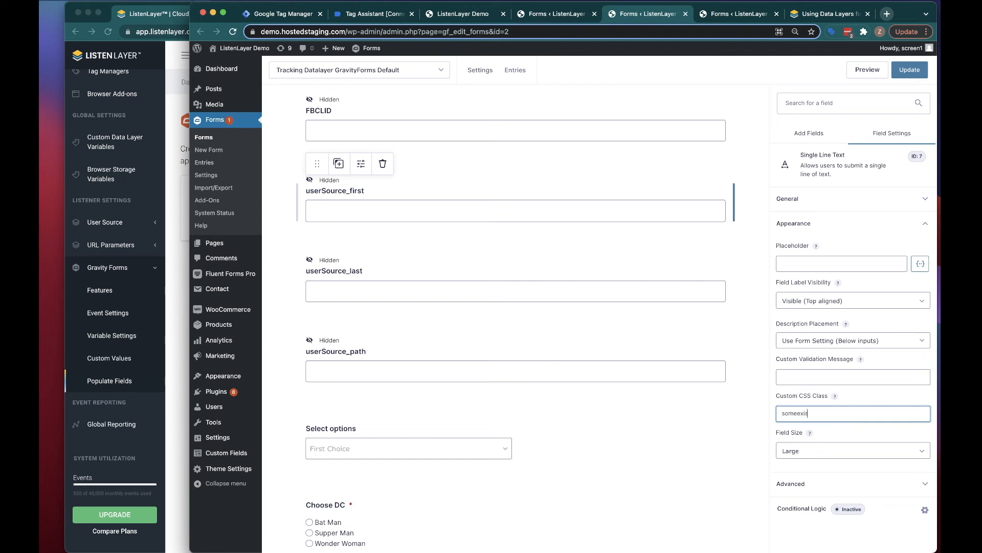
text(tingvalue)
key(ctrl+v)
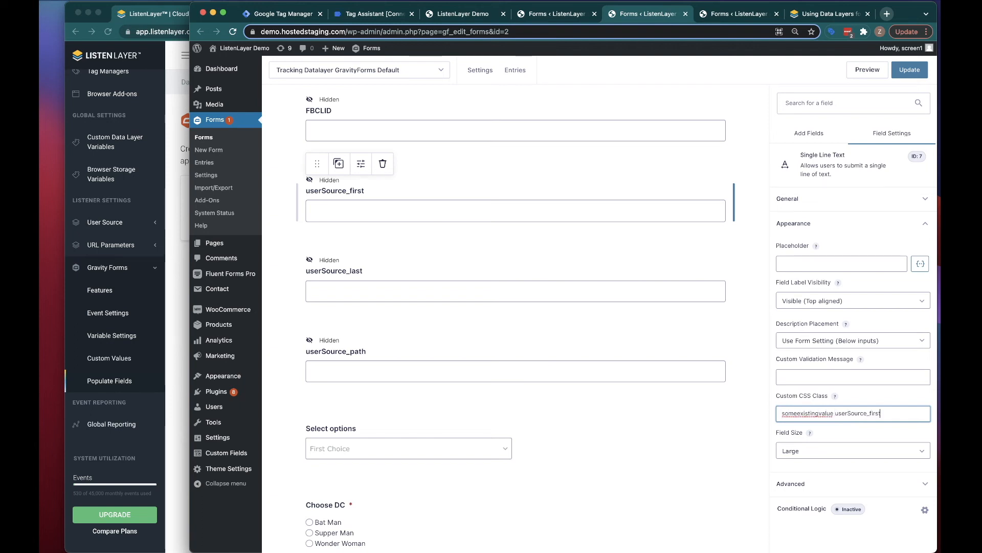
Undo the custom CSS class edit and restore userSource_first as the only class.
key(super+z)
key(super+z)
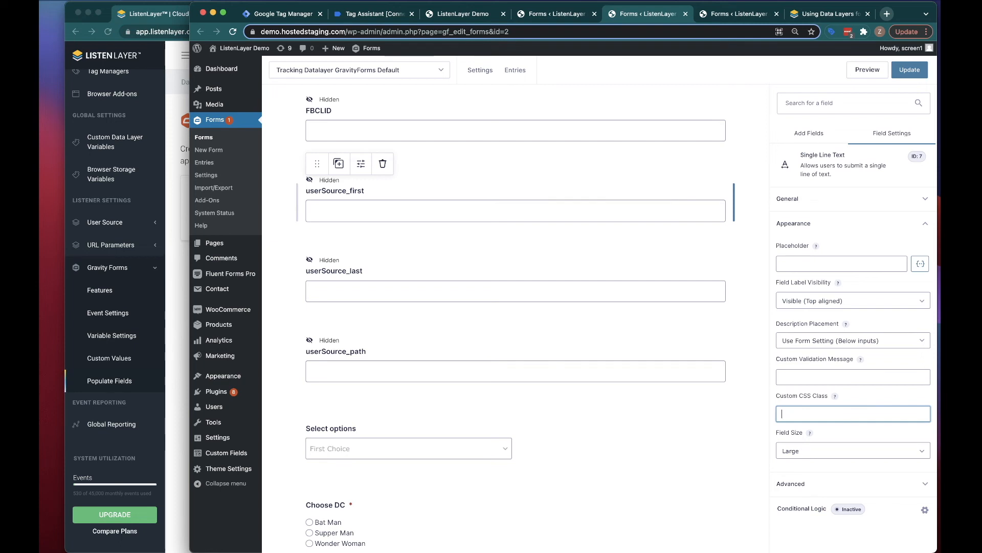
key(super+v)
drag(831, 414, 769, 416)
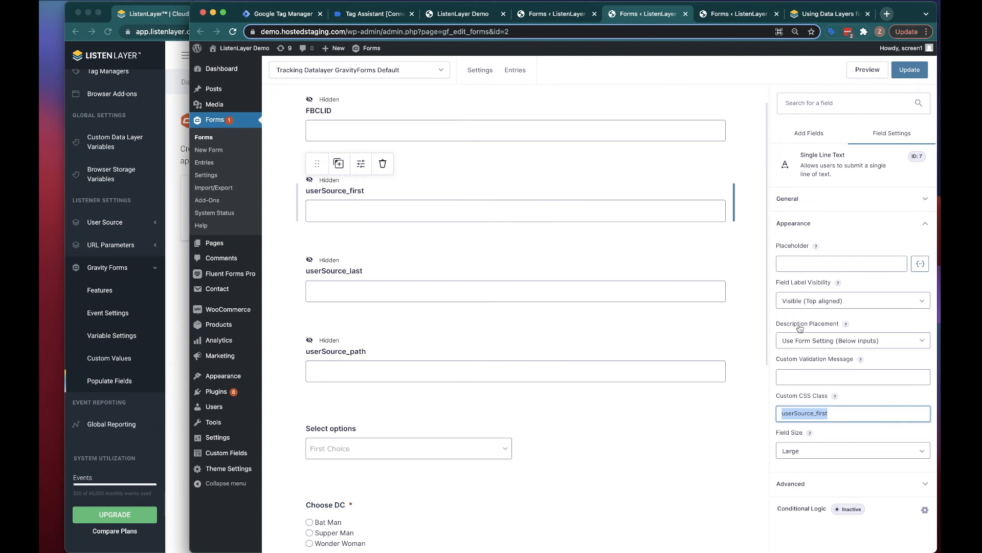
In the Datalayer Regular Form 2 editor, check the custom CSS classes of userSource_first, userSource_last and userSource_path.
click(729, 14)
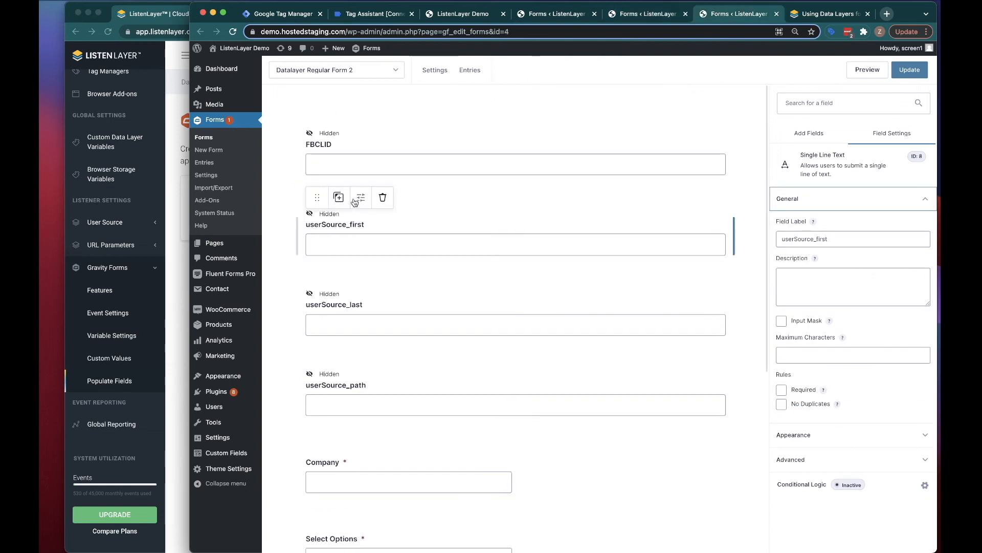
click(853, 435)
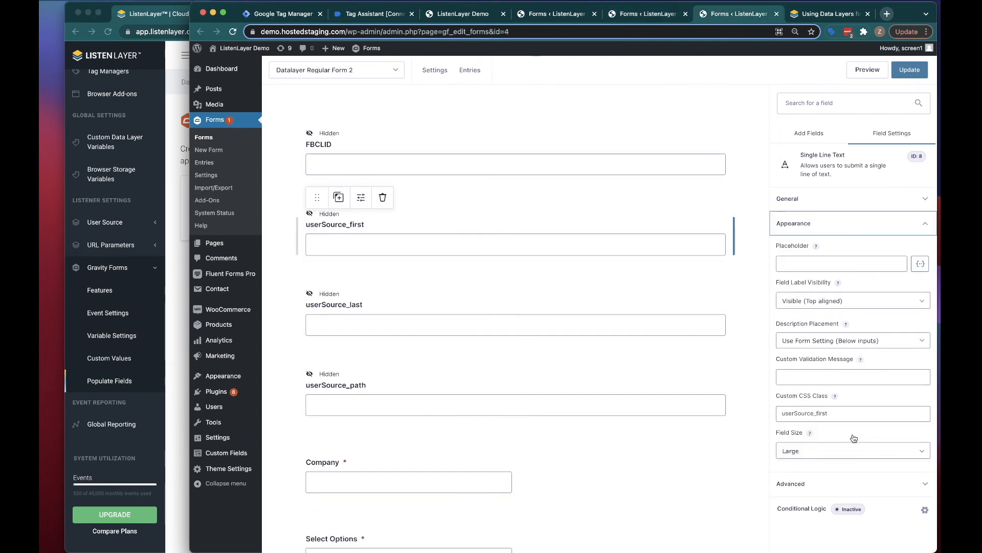
double_click(836, 415)
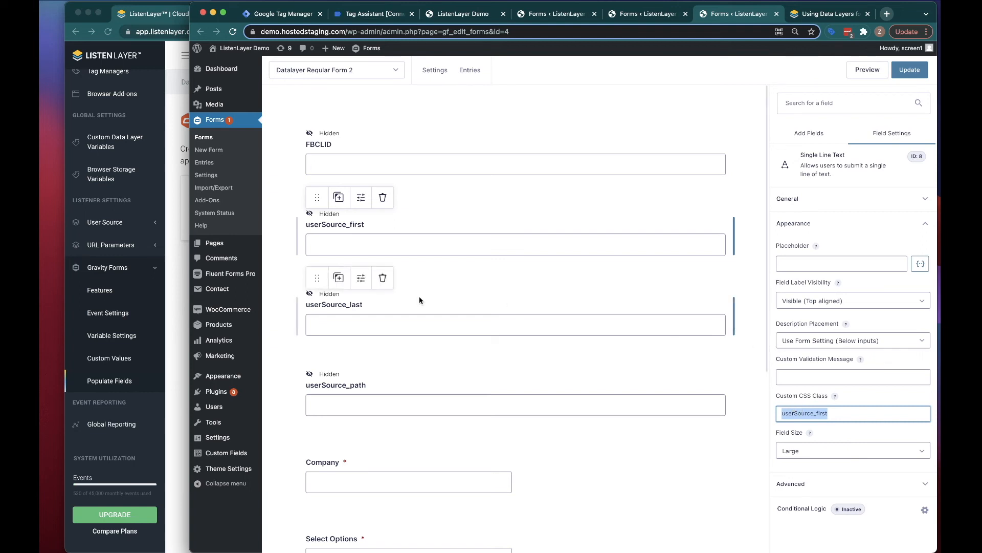
click(361, 277)
double_click(804, 413)
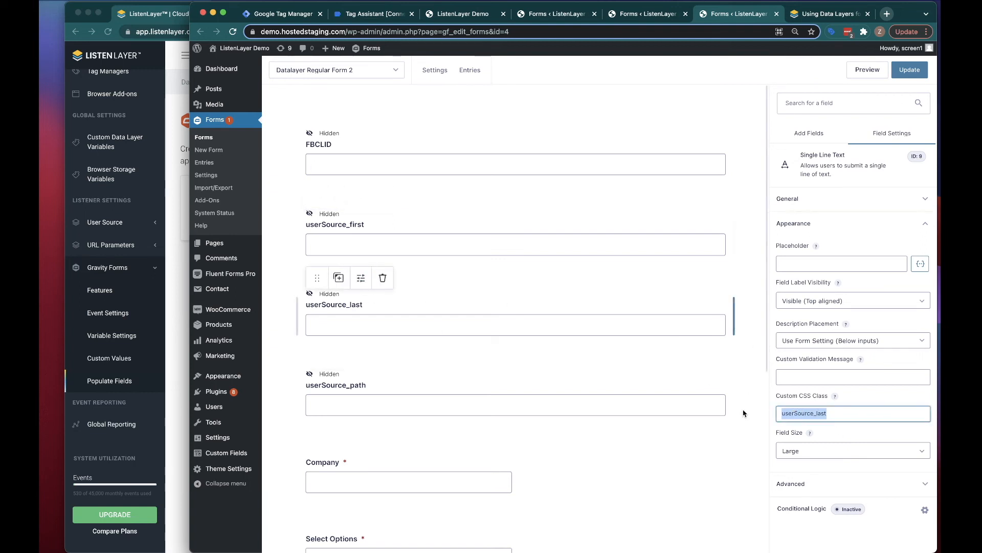
click(361, 358)
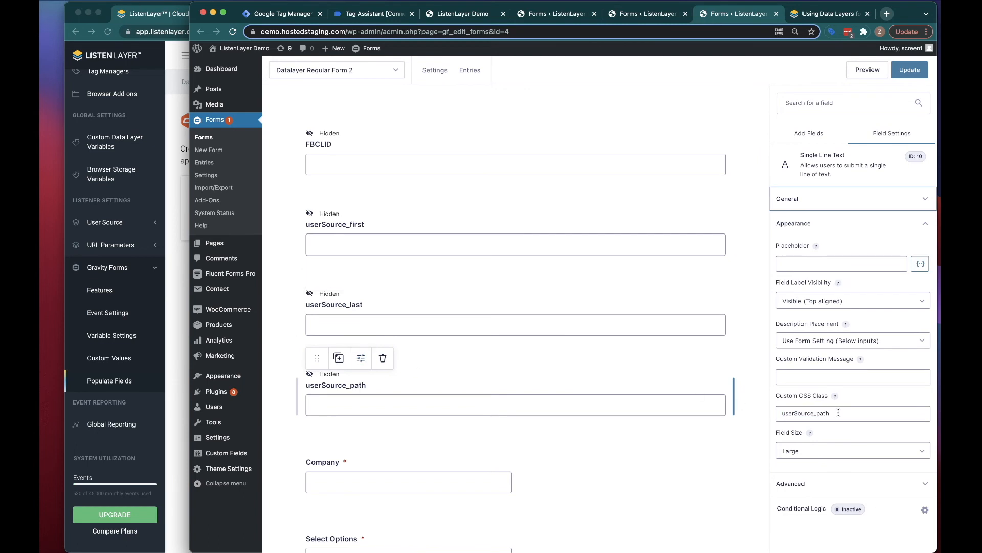
In the Tracking Datalayer GravityForms Default editor, check the custom CSS classes of userSource_path and userSource_last.
click(635, 14)
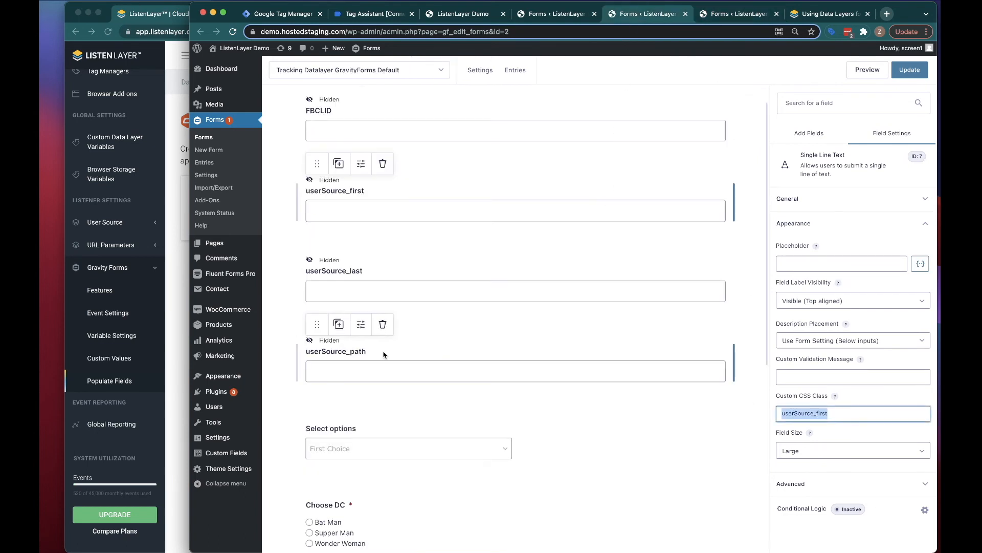
click(361, 324)
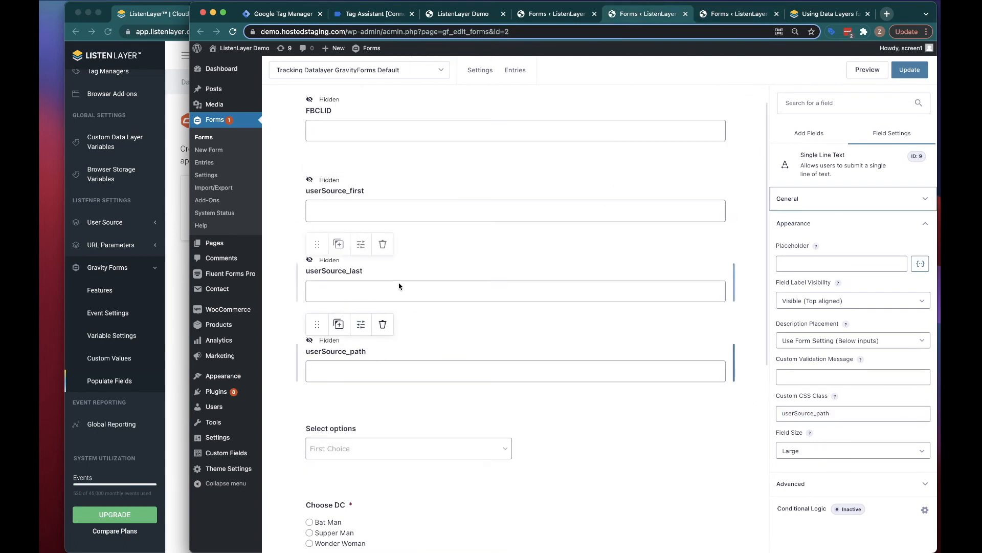
click(361, 244)
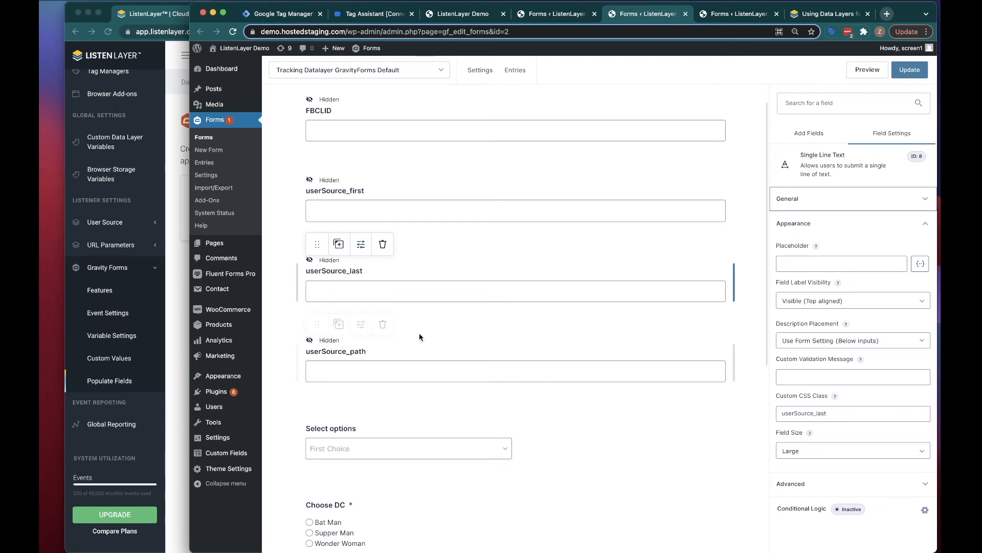
double_click(806, 413)
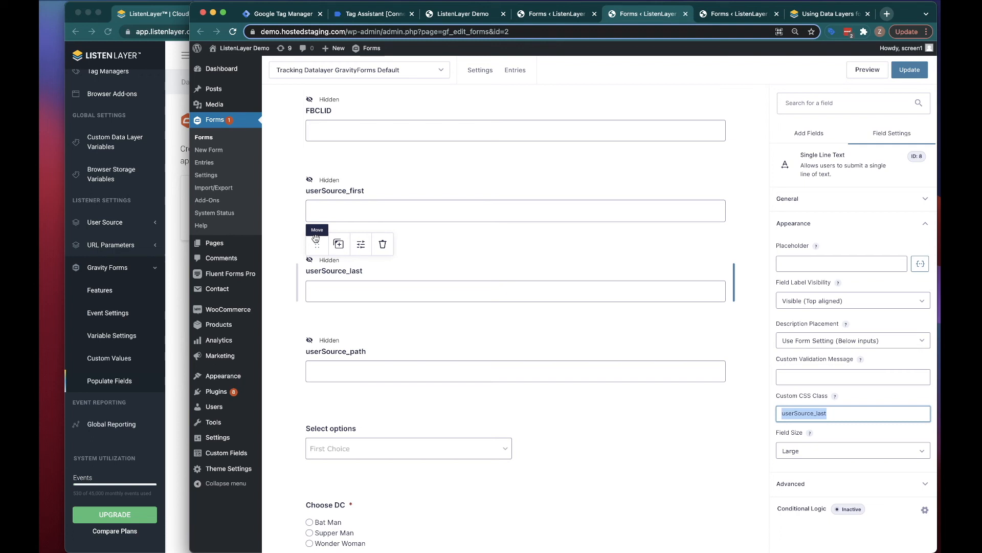
Inspect Form 2 on the demo page and examine the markup of its hidden userSource fields.
click(560, 13)
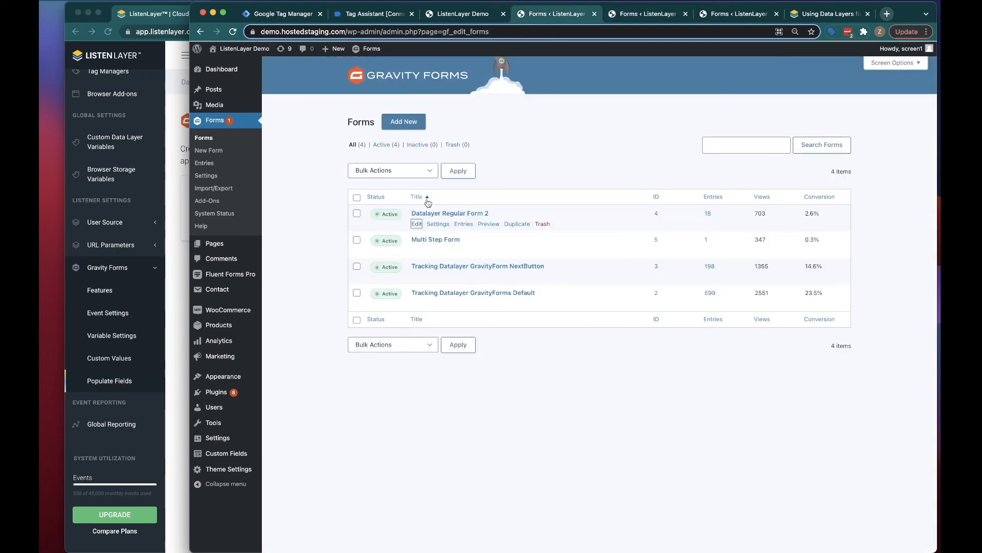
click(458, 14)
scroll(373, 421, up, 2)
right_click(341, 153)
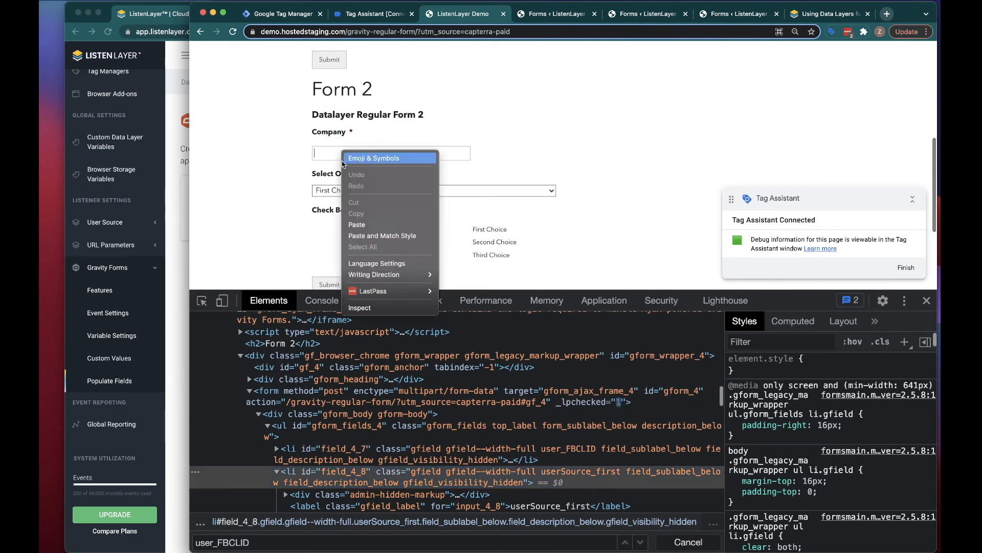
click(358, 308)
scroll(288, 384, up, 5)
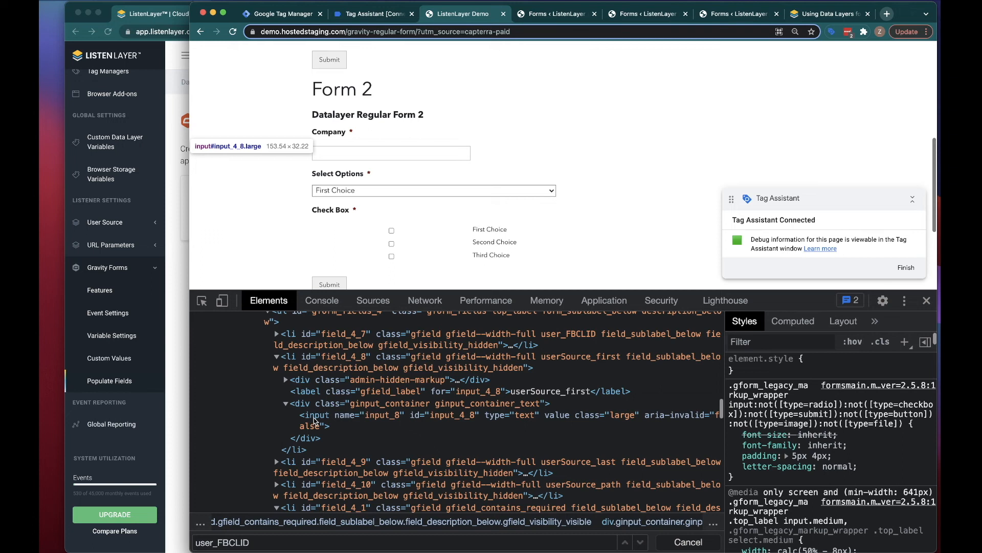
drag(796, 300, 796, 364)
In ListenLayer, create a new Populate Field rule named "Push UserSource Into Hidden Fields" and continue to its conditions.
click(177, 257)
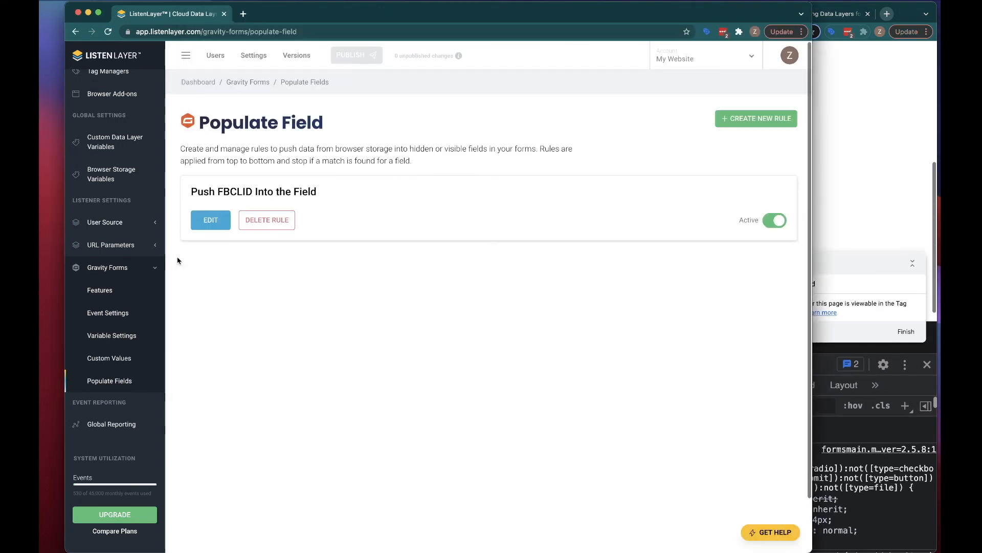
click(784, 117)
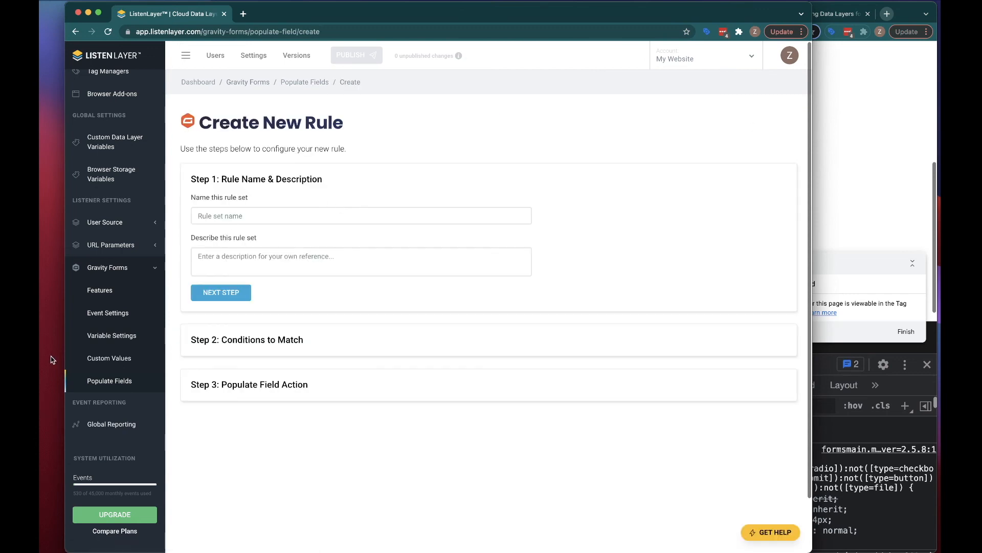
click(231, 214)
text(P)
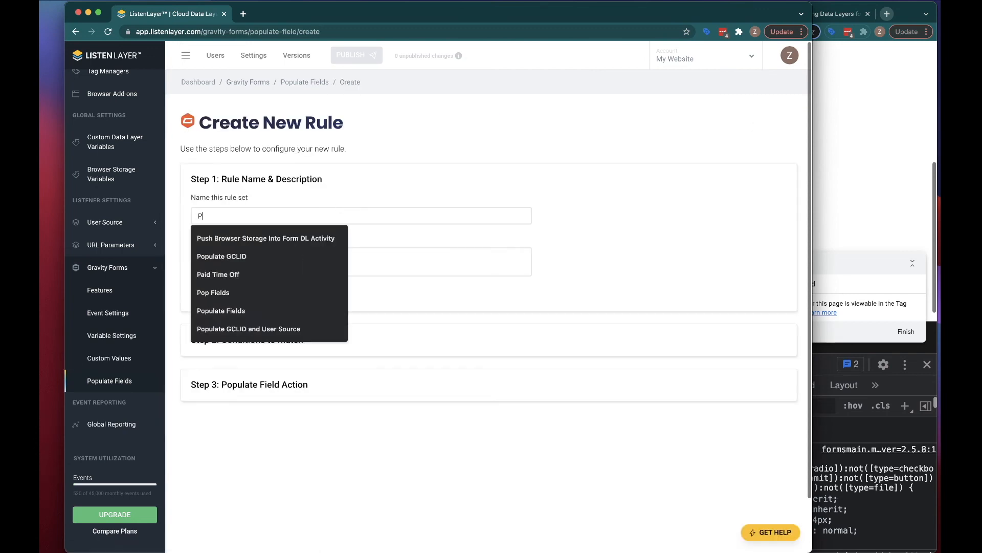
text(ush U)
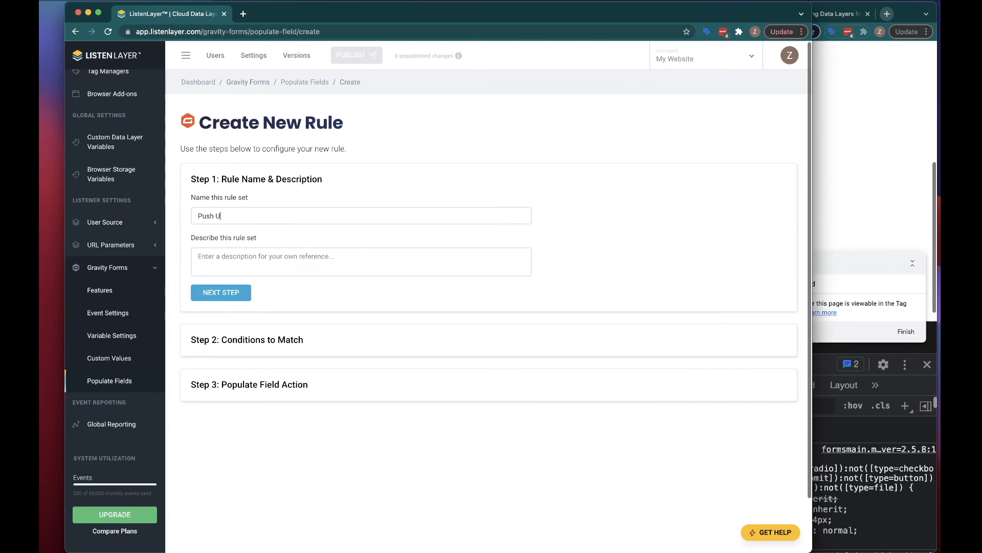
text(serSource Into Hidden Fields)
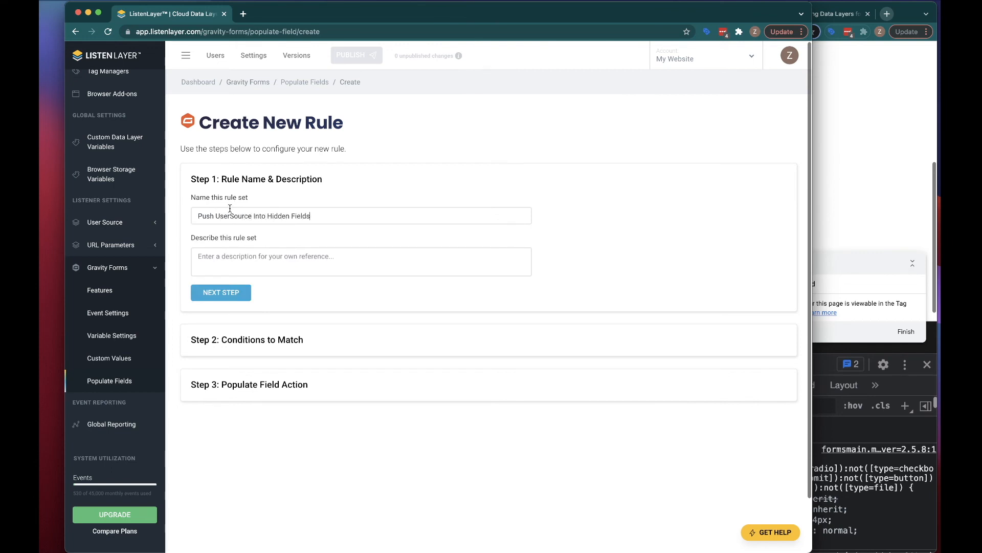
click(221, 292)
Set the rule's condition to the event gfFormLoaded being True and save it.
click(231, 296)
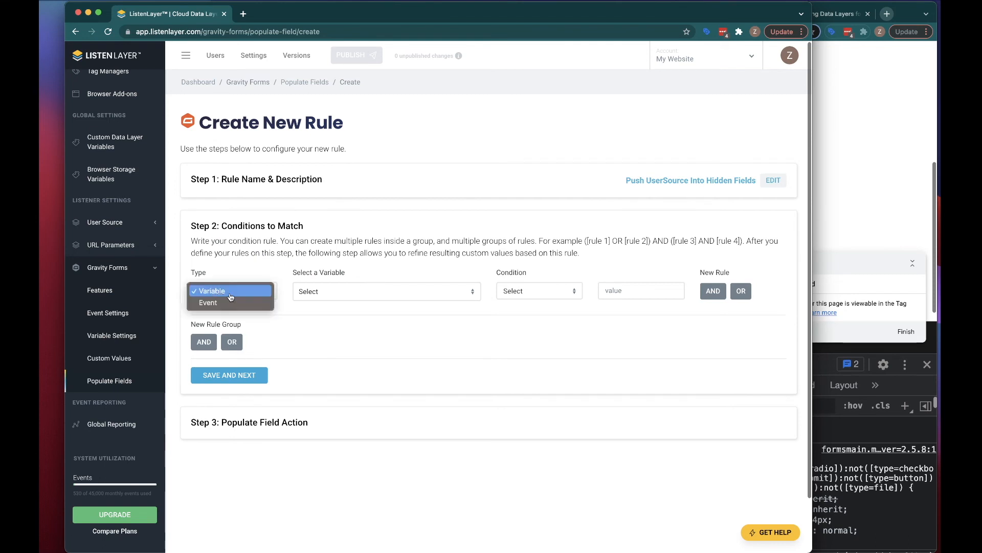
click(208, 302)
click(336, 291)
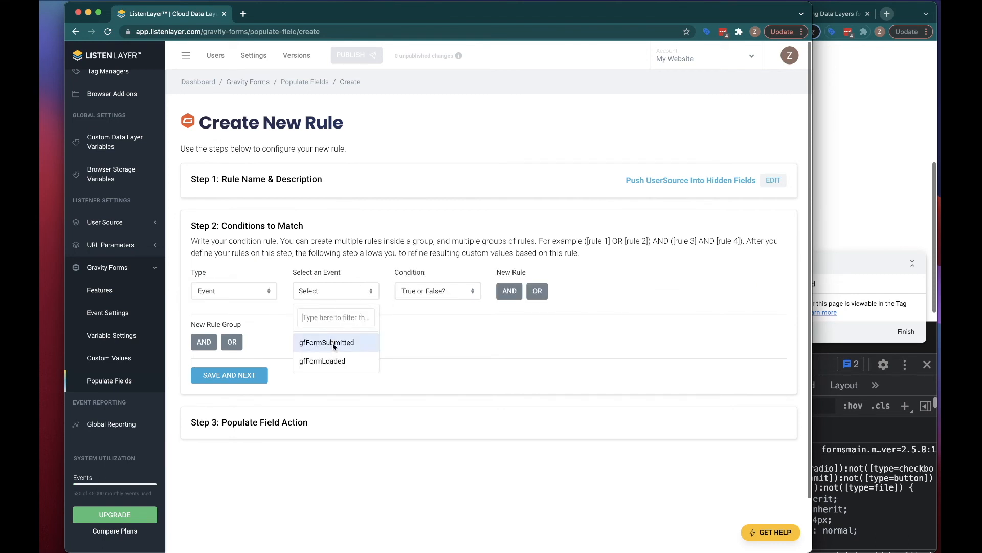
click(331, 361)
click(425, 293)
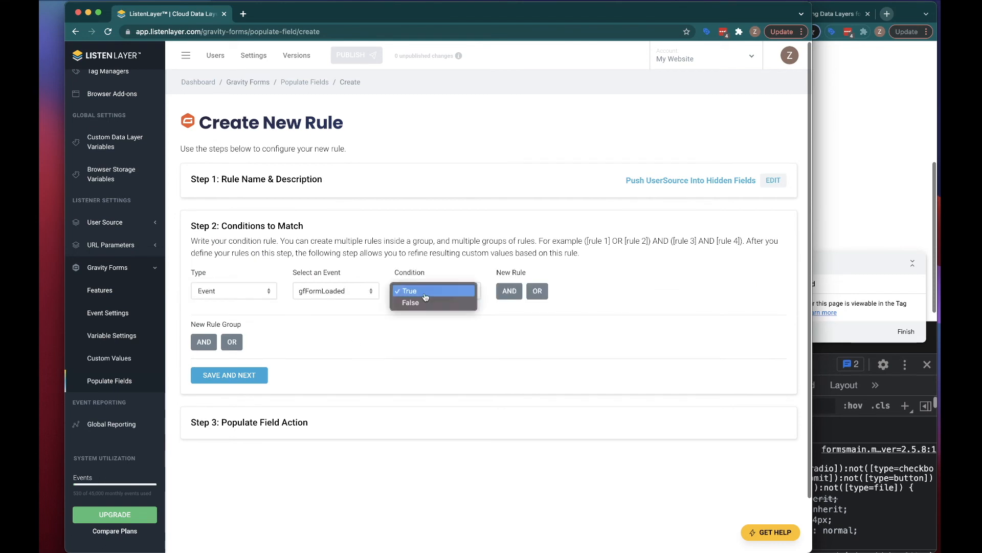
click(424, 293)
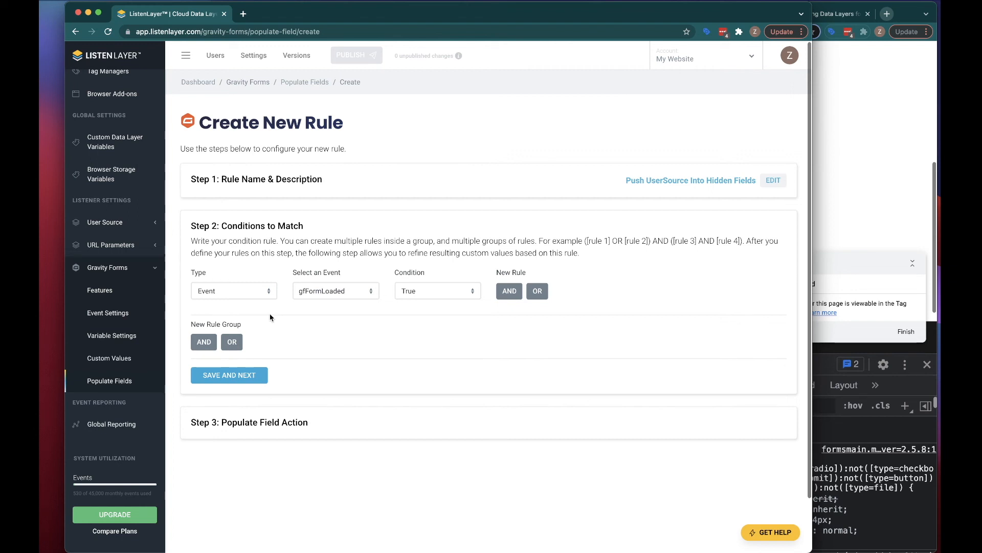
click(230, 376)
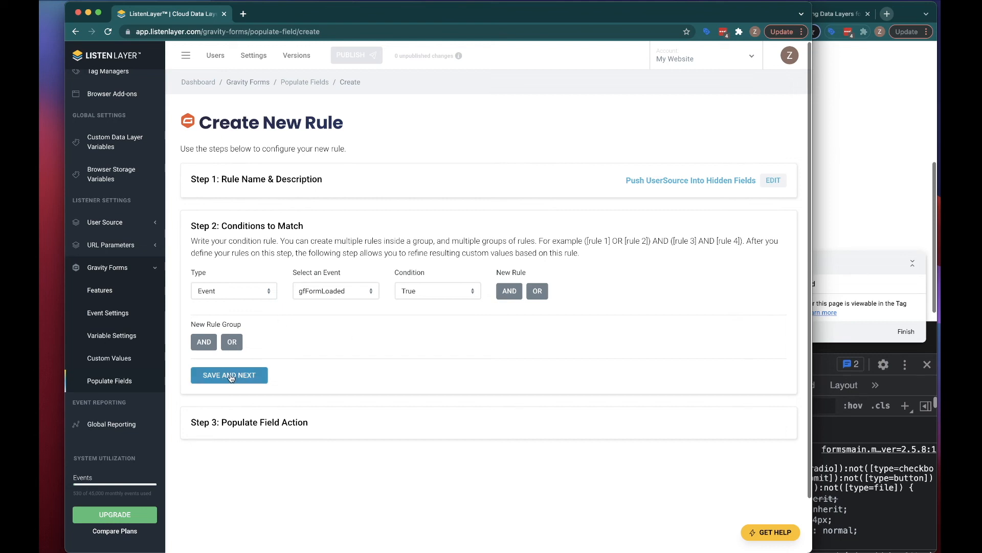
Set the populate action to get its value from Local Storage.
click(233, 328)
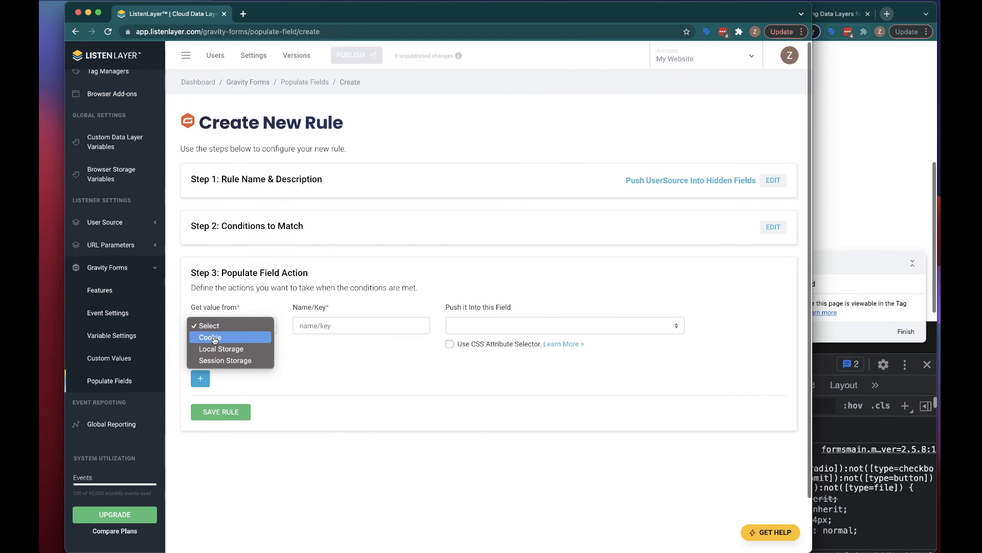
click(221, 349)
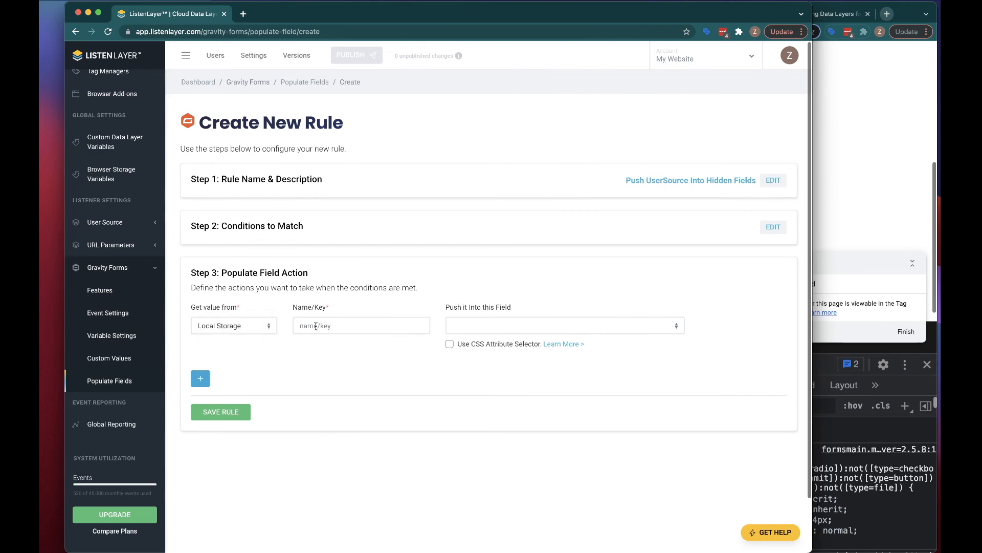
click(316, 326)
Examine the ways to target a field: the CSS attribute selector option and the list of form inputs.
click(473, 359)
click(451, 344)
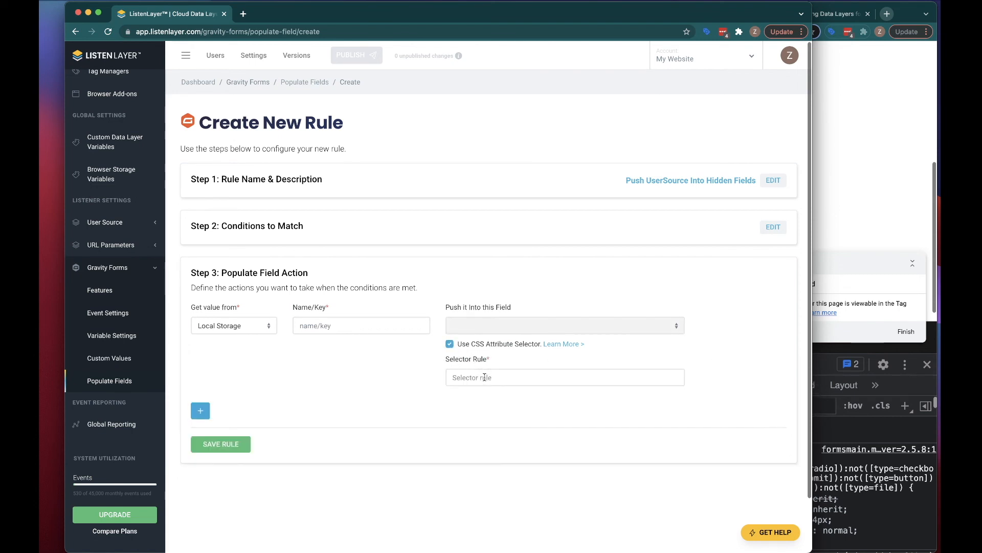
click(450, 345)
click(482, 328)
scroll(481, 439, down, 5)
scroll(480, 436, up, 2)
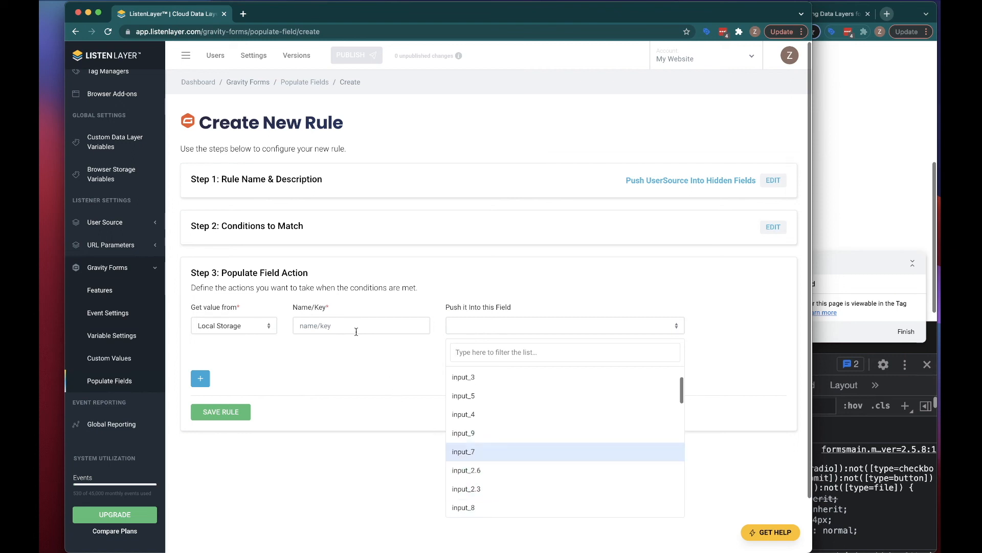
click(408, 379)
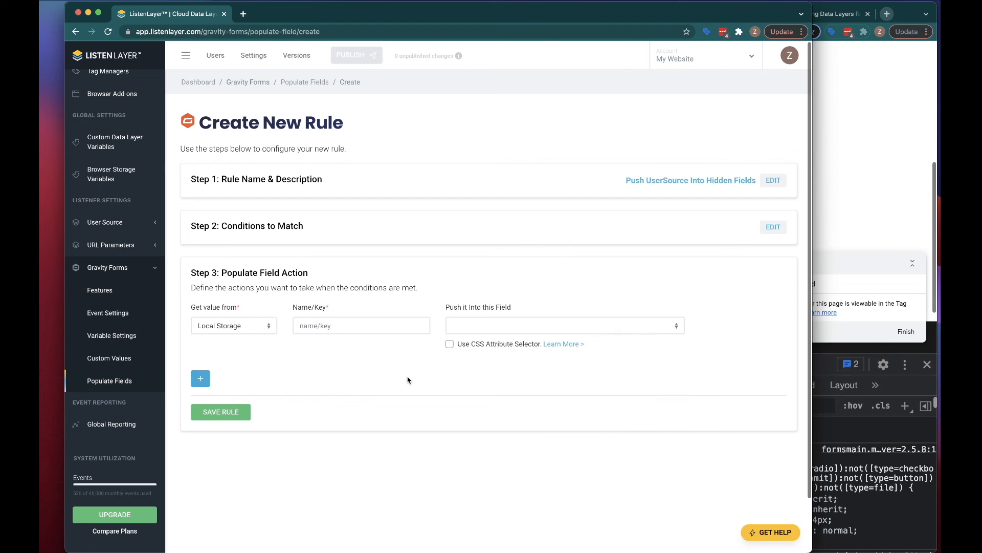
click(472, 327)
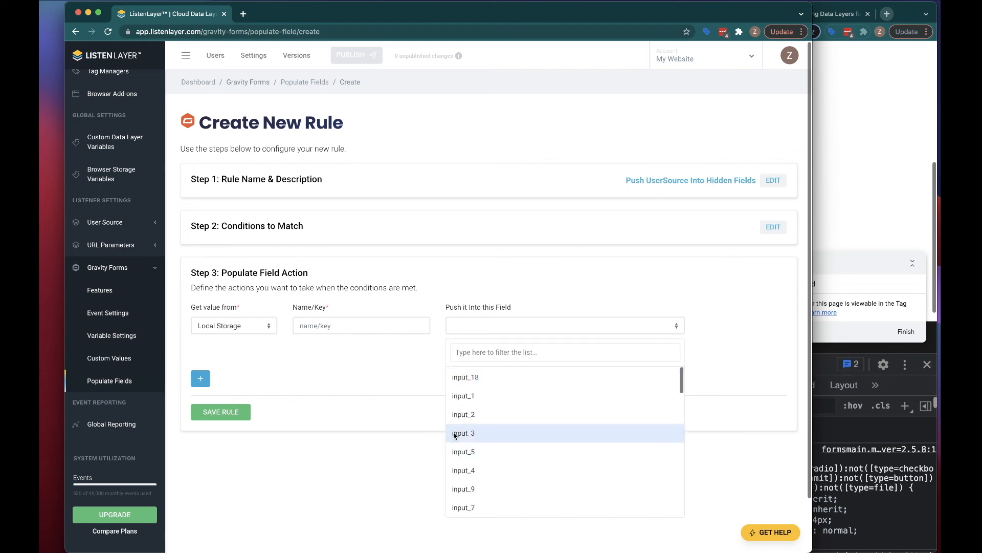
click(405, 377)
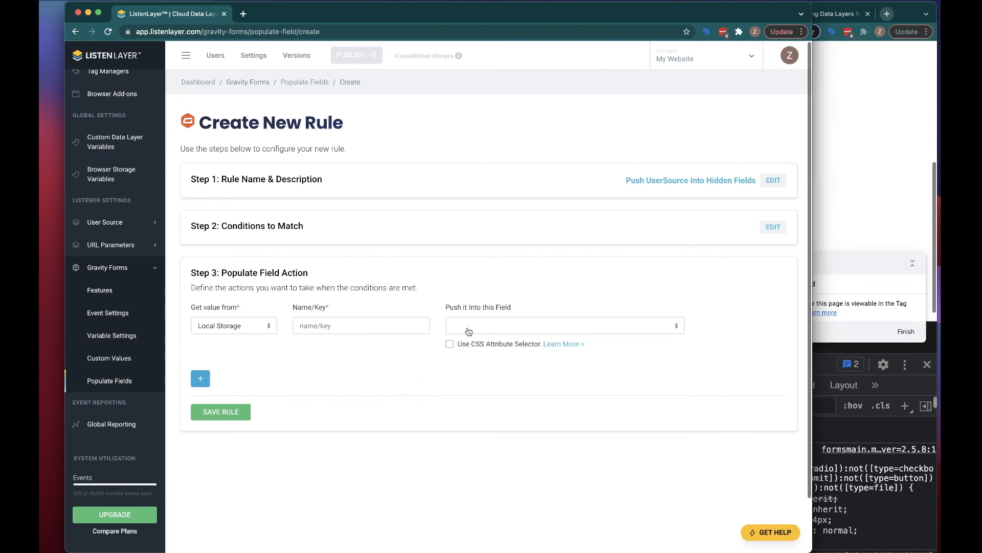
click(467, 330)
click(454, 299)
Enable the CSS attribute selector for the populate action and enter userSource_last as its selector rule.
click(450, 345)
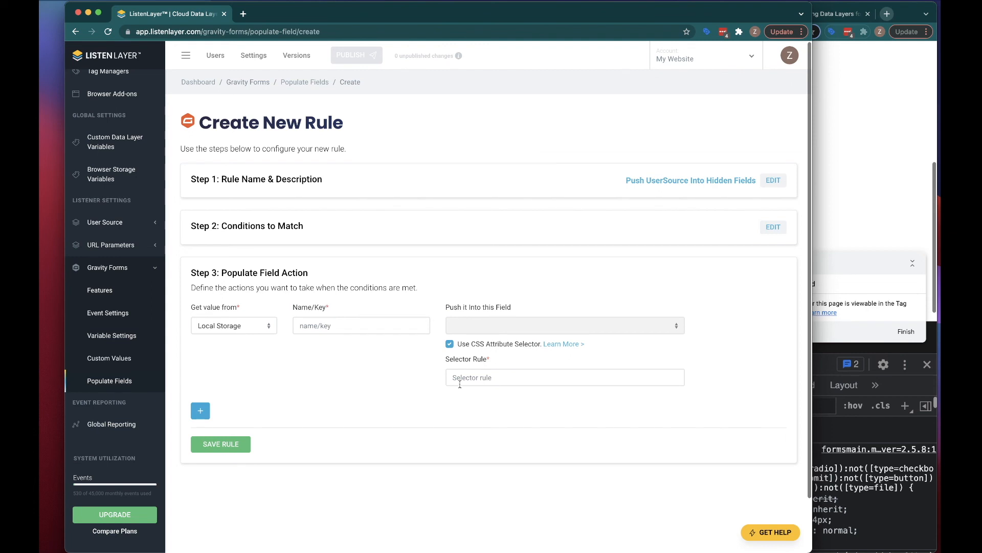
text(userSource_last)
key(shift+alt+Left)
key(shift+alt+Left)
Check userSource_last's custom CSS class in the form editor, and change the populate action's selector rule to userSource_first.
click(862, 197)
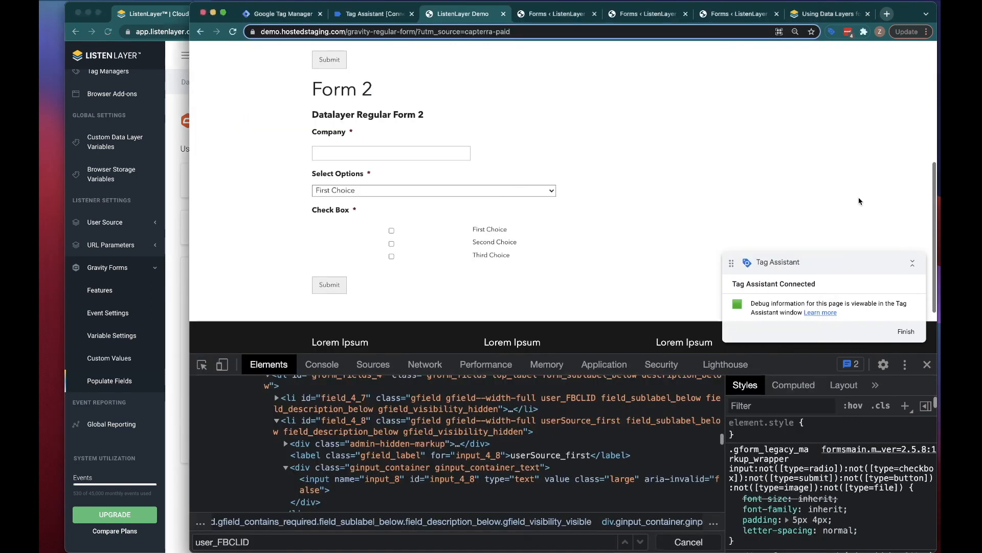
click(547, 14)
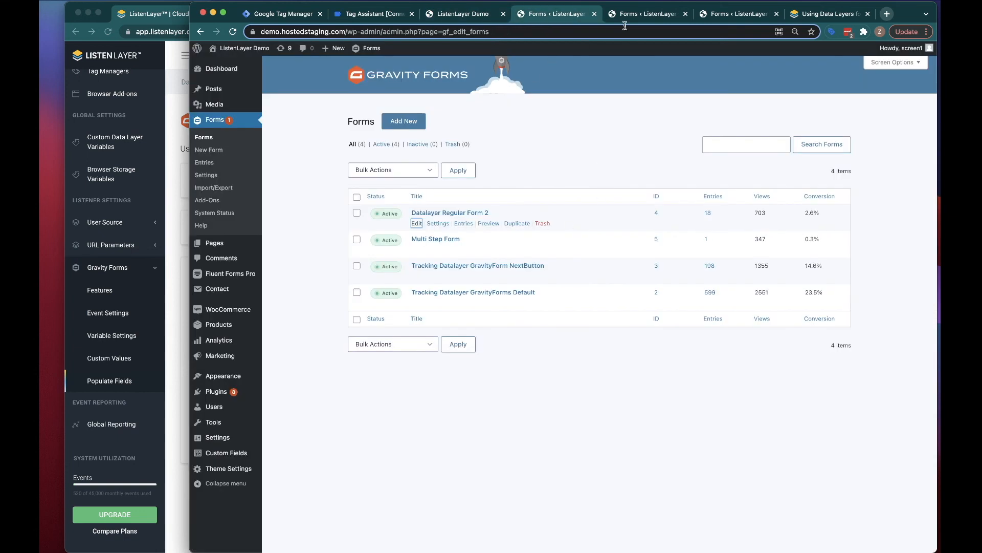
click(646, 14)
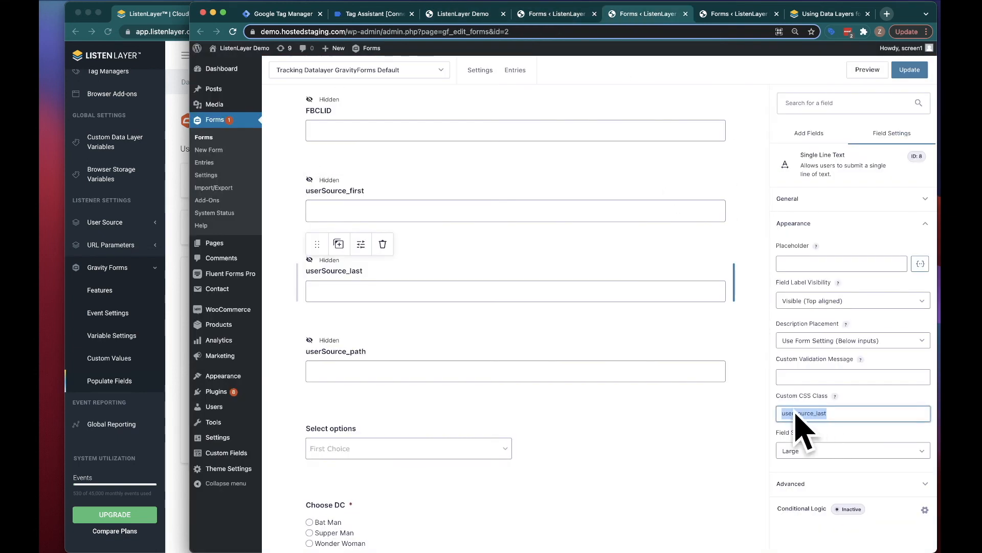
click(173, 248)
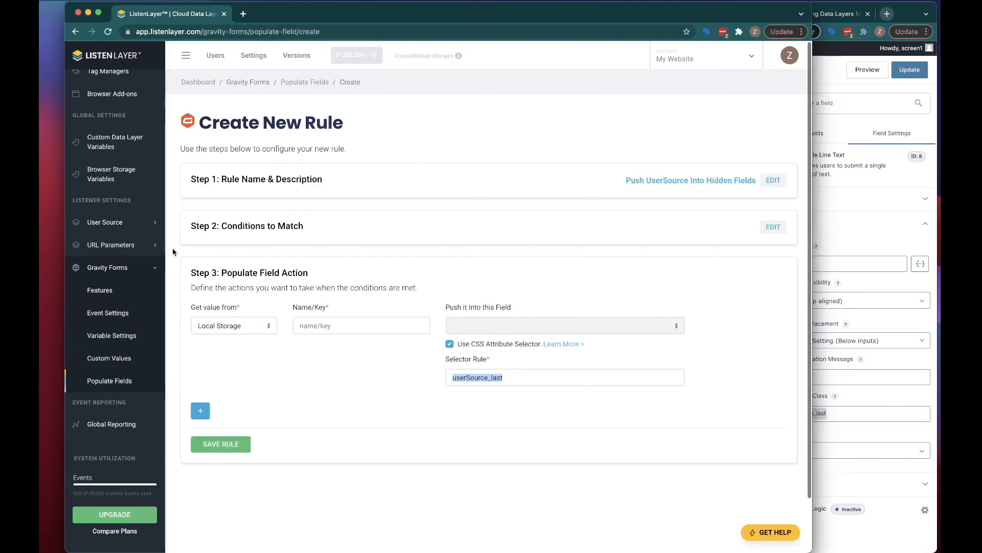
click(529, 379)
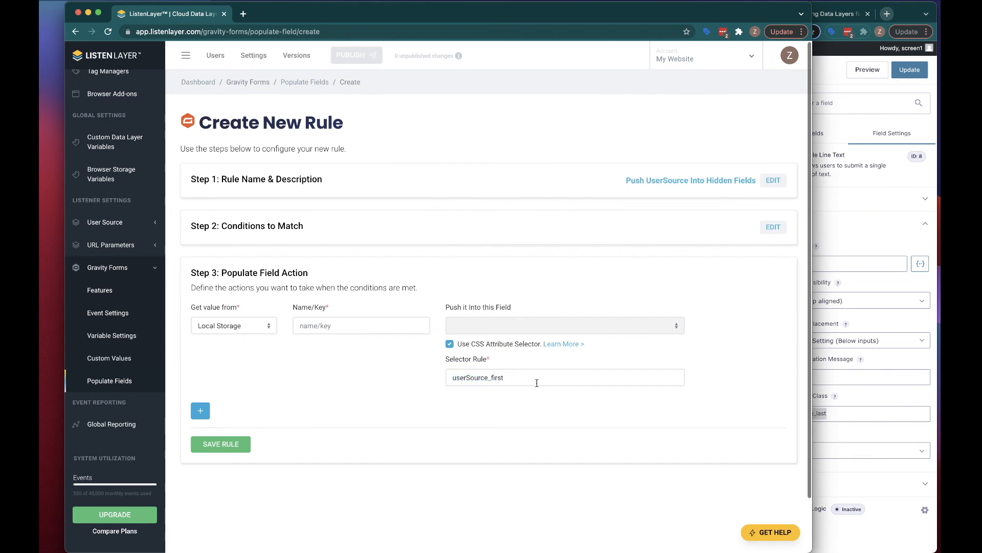
Review the Custom CSS Class setting in the form editor and add a leading dot to the selector rule, making it .userSource_first.
click(869, 395)
drag(813, 397, 827, 399)
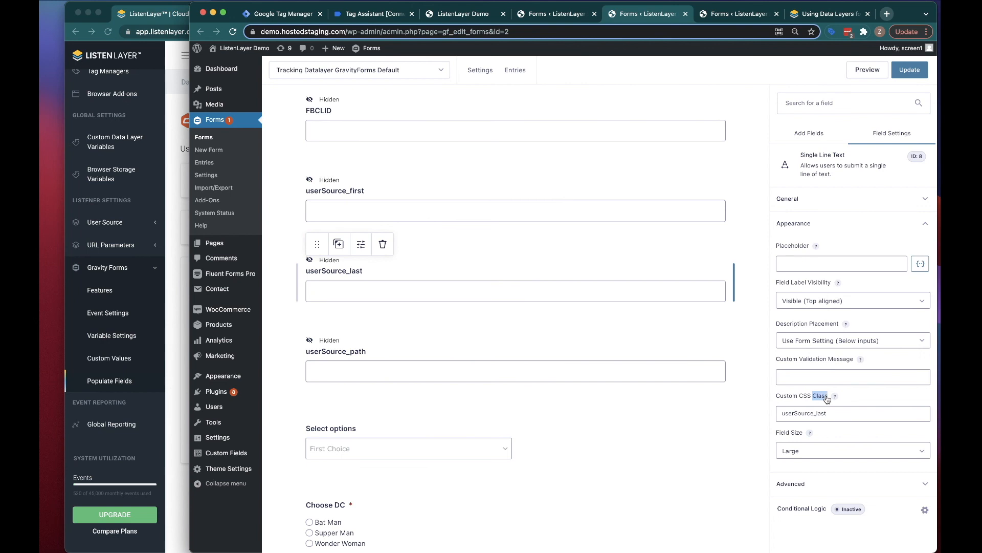
click(869, 398)
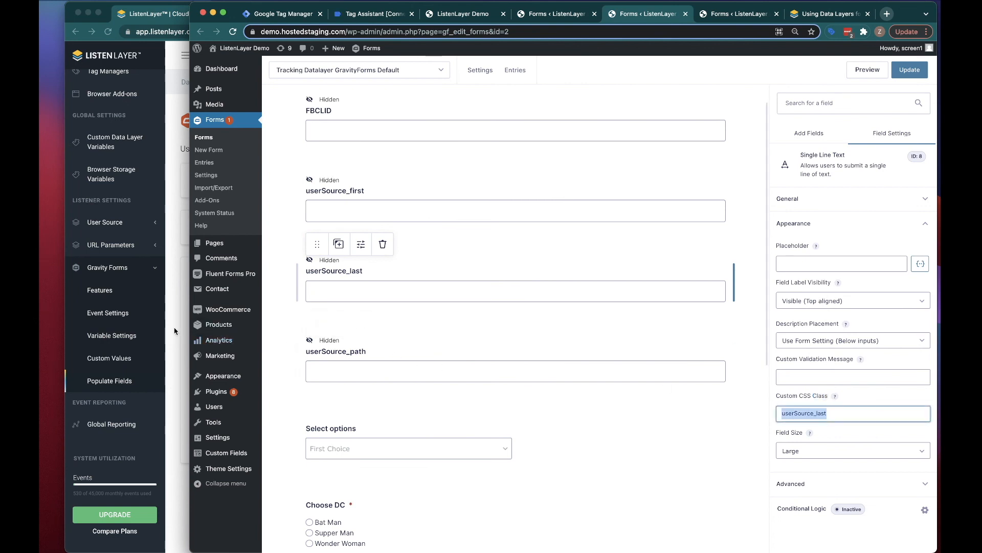
click(175, 332)
click(451, 378)
text(.userSource_first)
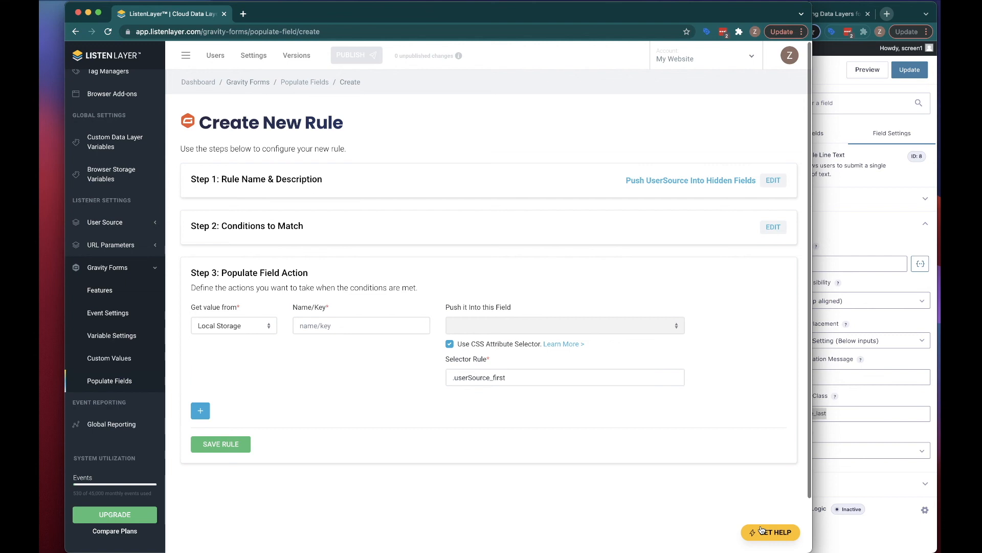
Open the demo page's local storage entries to look up the user source key for the rule.
click(338, 330)
click(491, 277)
click(891, 234)
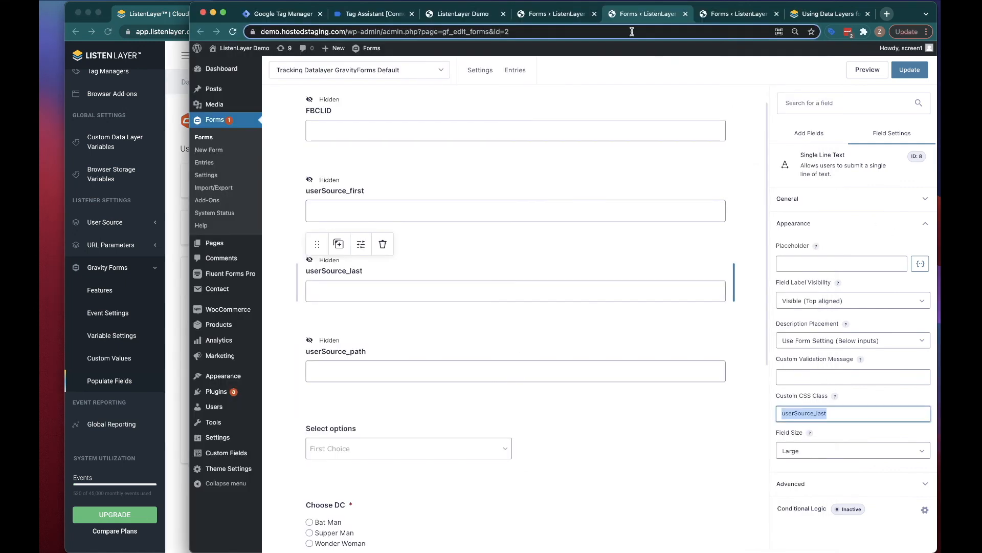
click(445, 15)
click(614, 363)
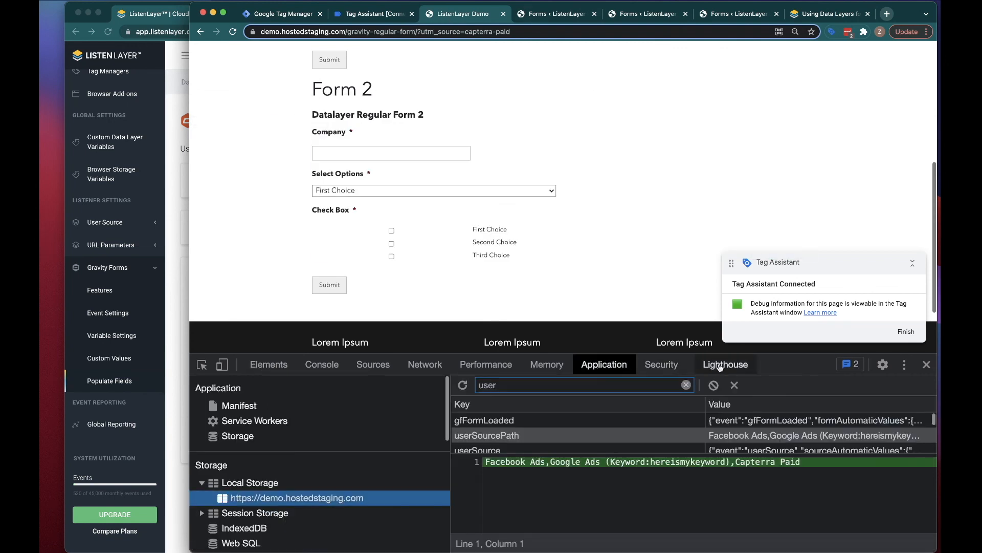
Copy the userSourceFirst key from the demo page's local storage and enter it as the populate action's name/key.
drag(765, 354, 760, 253)
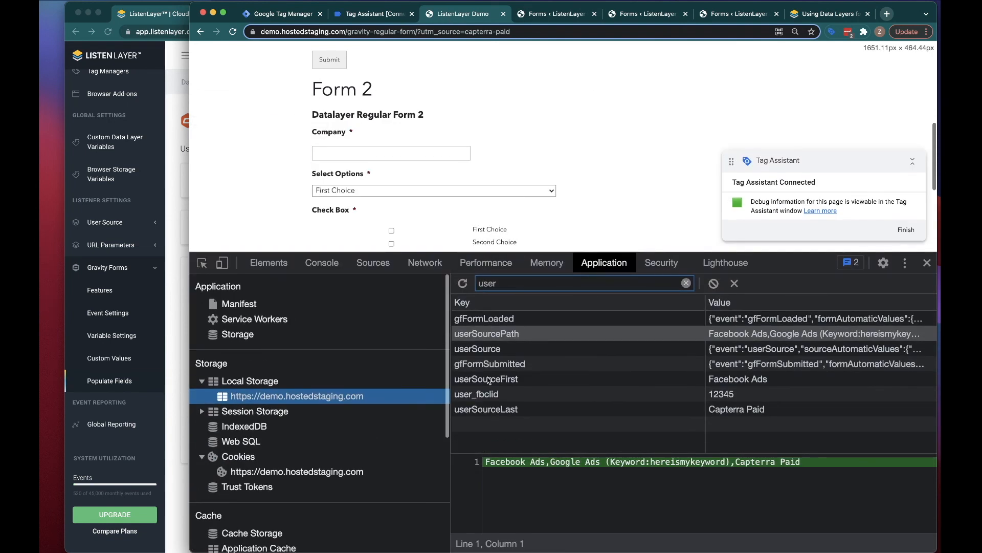
click(500, 382)
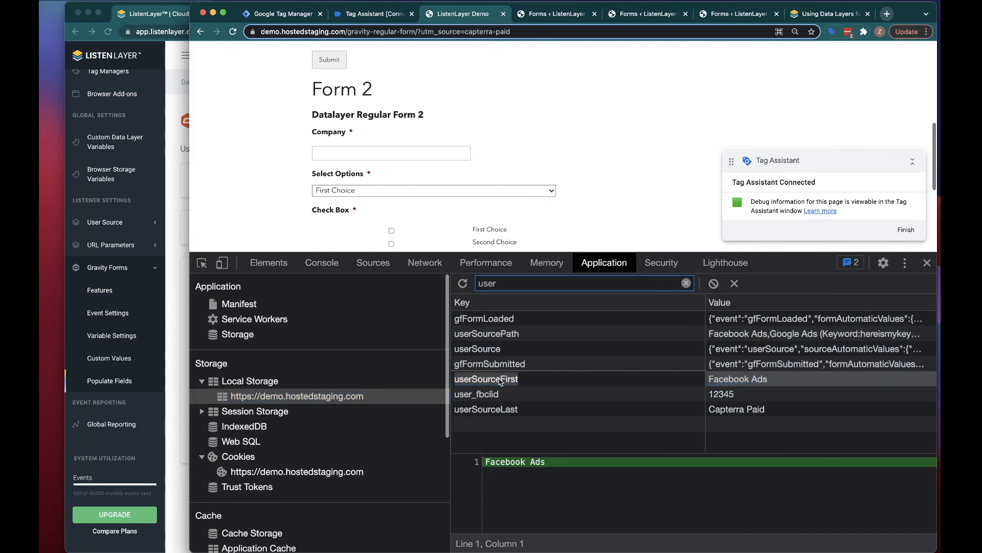
right_click(512, 382)
click(173, 90)
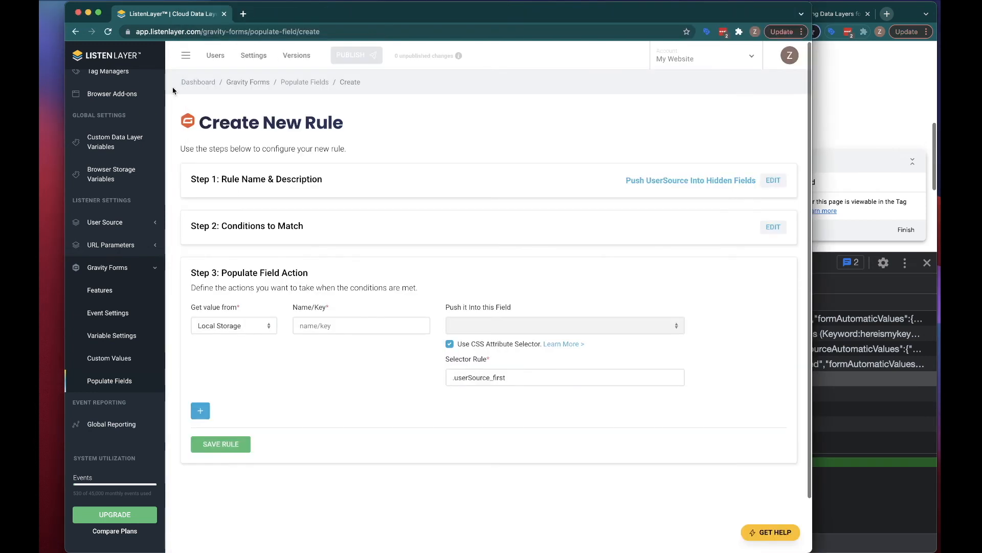
click(329, 326)
right_click(330, 326)
click(347, 399)
click(859, 295)
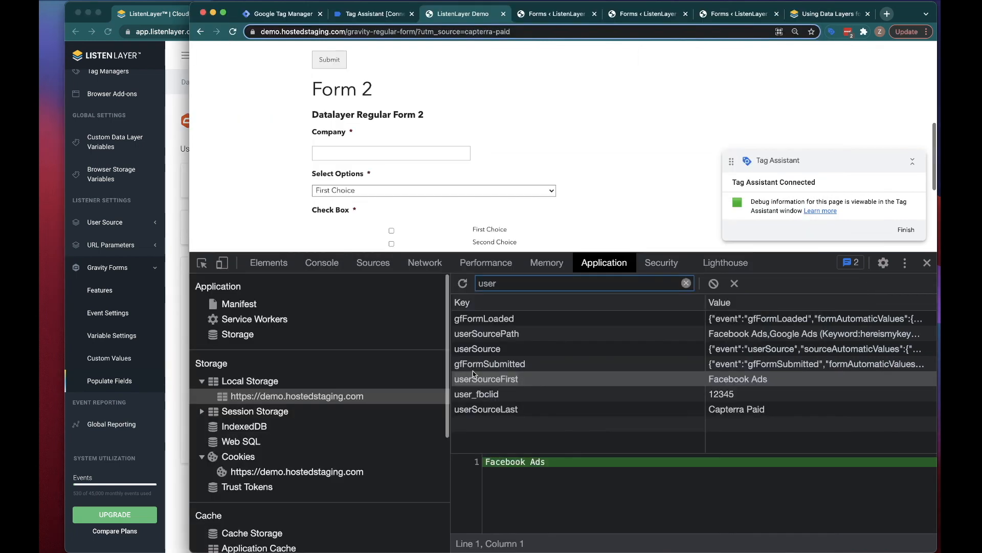
click(171, 280)
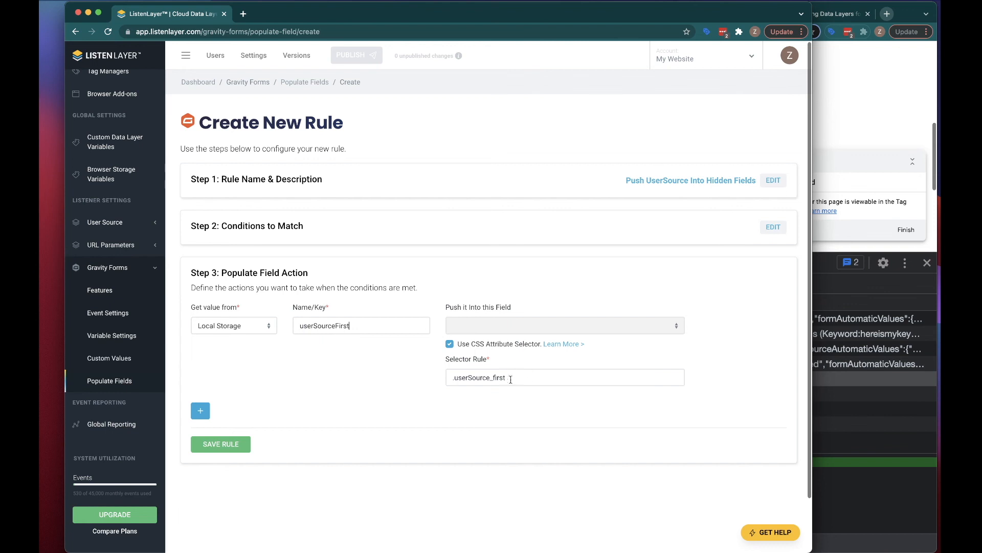
Add two more populate actions to the rule and set both to get their value from Local Storage.
triple_click(464, 375)
click(200, 410)
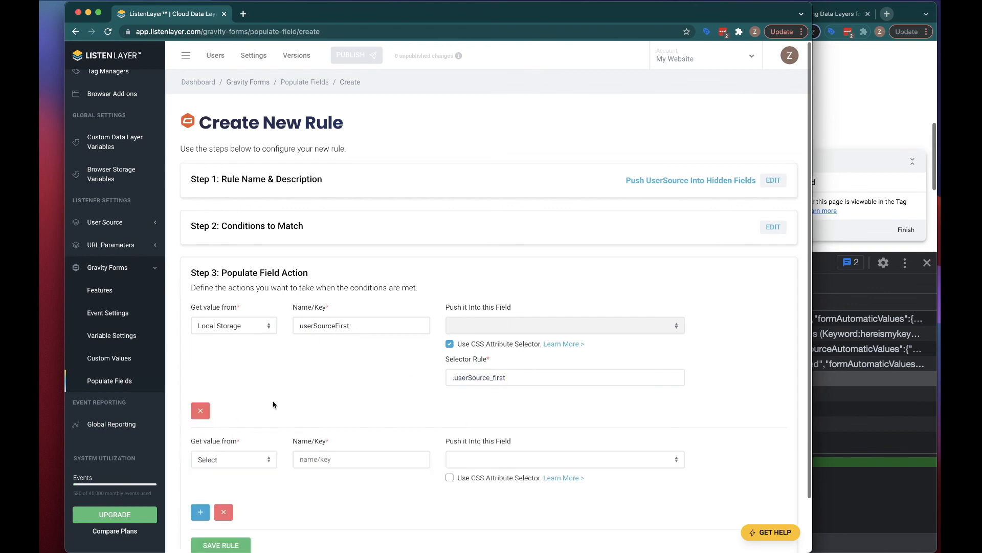
scroll(263, 405, down, 3)
click(200, 449)
scroll(237, 380, down, 4)
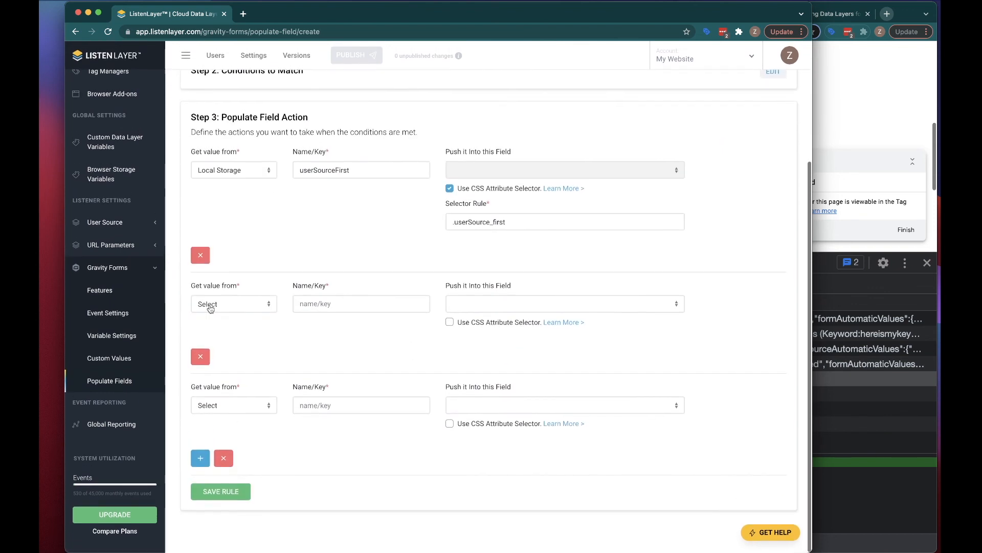
click(210, 304)
click(221, 327)
click(229, 405)
click(228, 428)
Enter userSourcePath as the second action's name/key and userSourceLast as the third action's.
click(338, 305)
text(userSourceFirs)
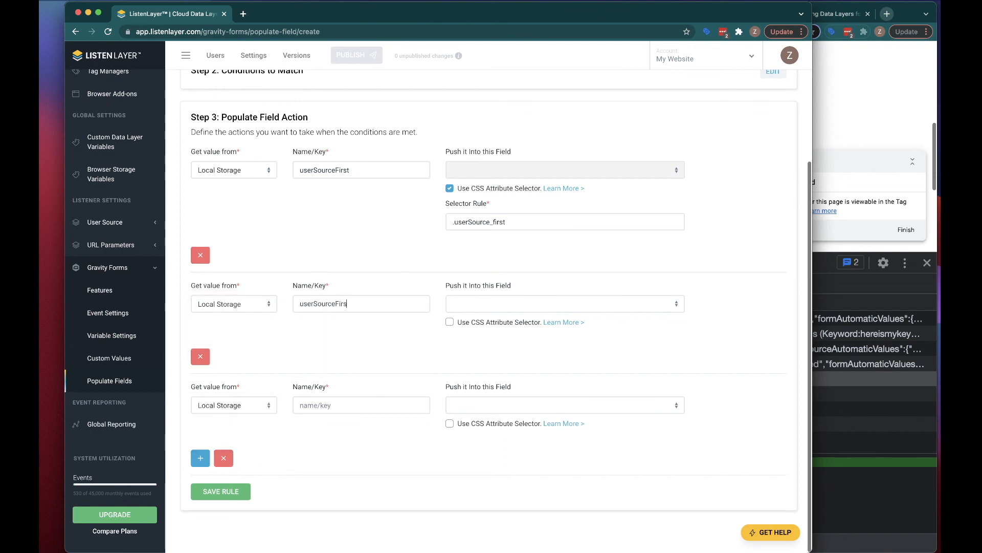
key(BackSpace)
text(P)
click(357, 398)
text(userSourceFirs)
key(BackSpace)
text(Las)
Copy the first action's selector rule .userSource_first and enable the CSS attribute selector for the second and third actions.
scroll(491, 307, up, 3)
drag(507, 311, 431, 314)
key(ctrl+c)
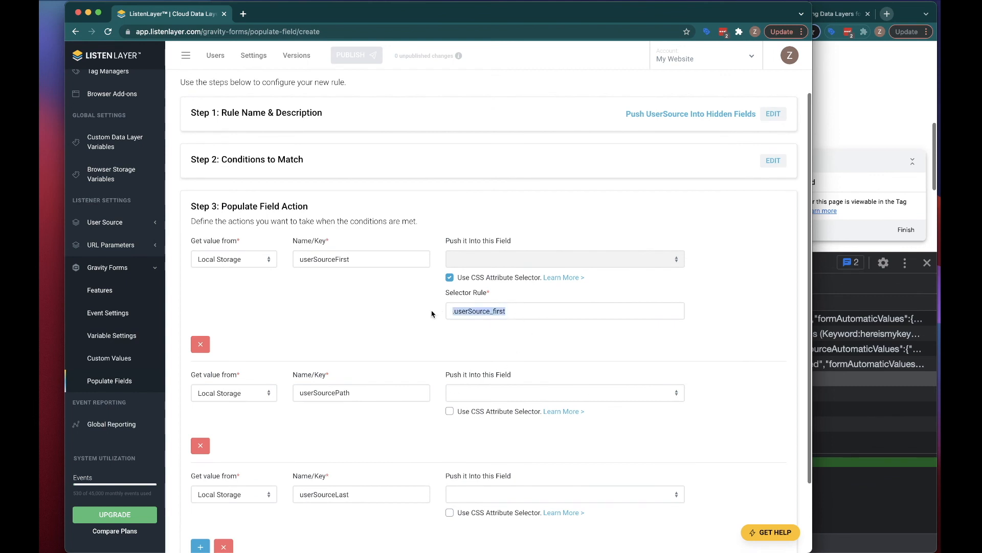
click(449, 411)
scroll(450, 425, down, 3)
click(449, 463)
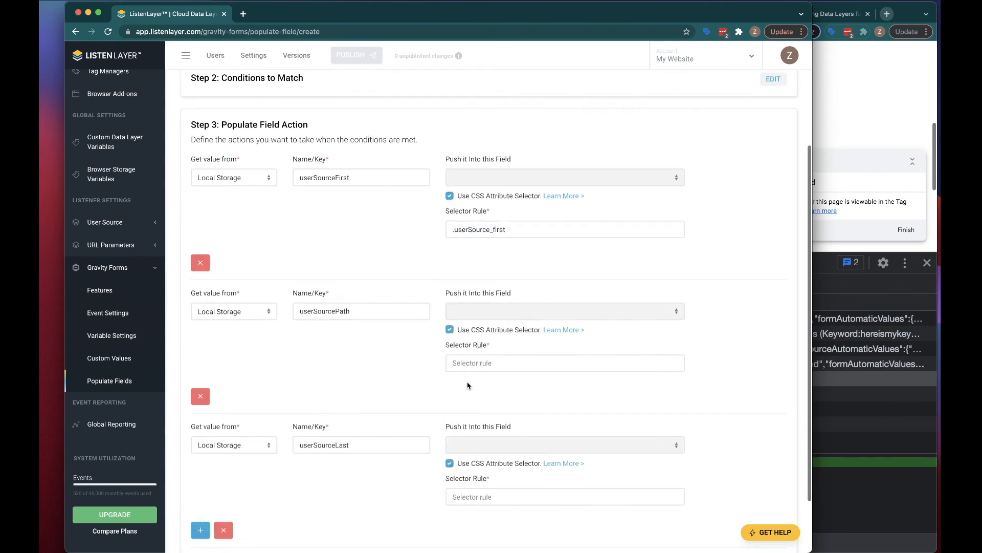
Set the second action's selector rule to .userSource_path and the third action's to .userSource_last.
key(ctrl+v)
scroll(467, 365, down, 3)
click(466, 425)
key(ctrl+v)
drag(494, 290, 522, 290)
text(p)
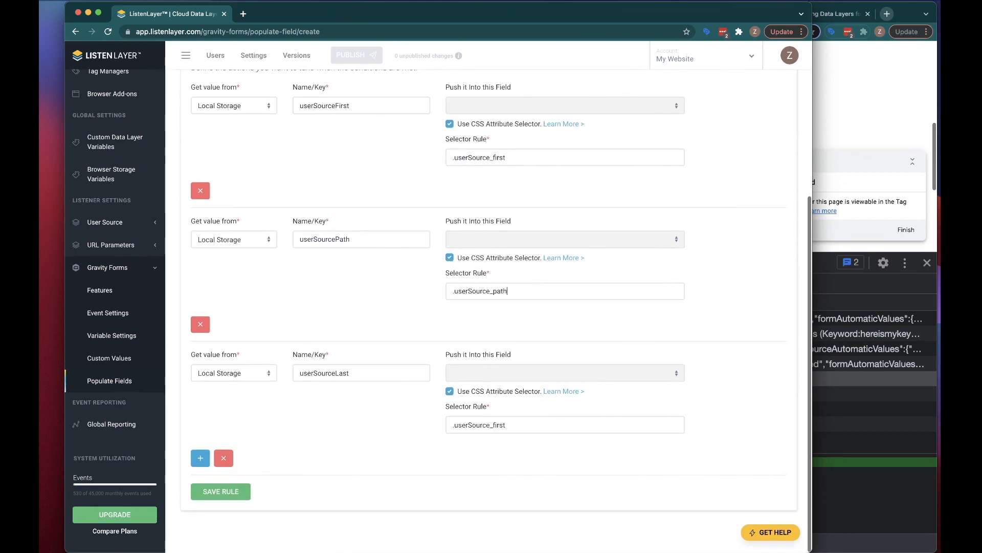
drag(493, 426, 507, 426)
text(la)
Review the three populate actions and save the new rule.
scroll(308, 457, up, 3)
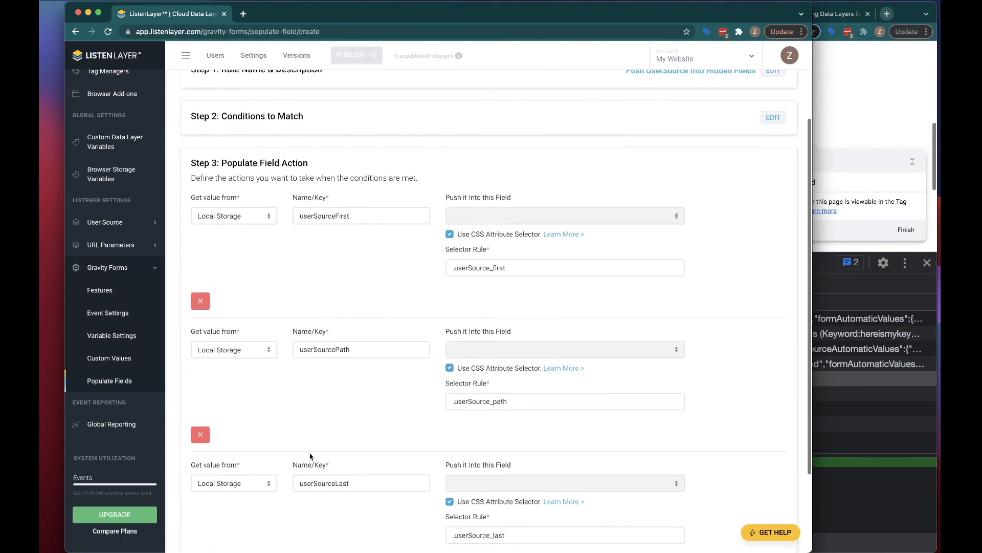
scroll(310, 456, down, 1)
scroll(310, 456, up, 5)
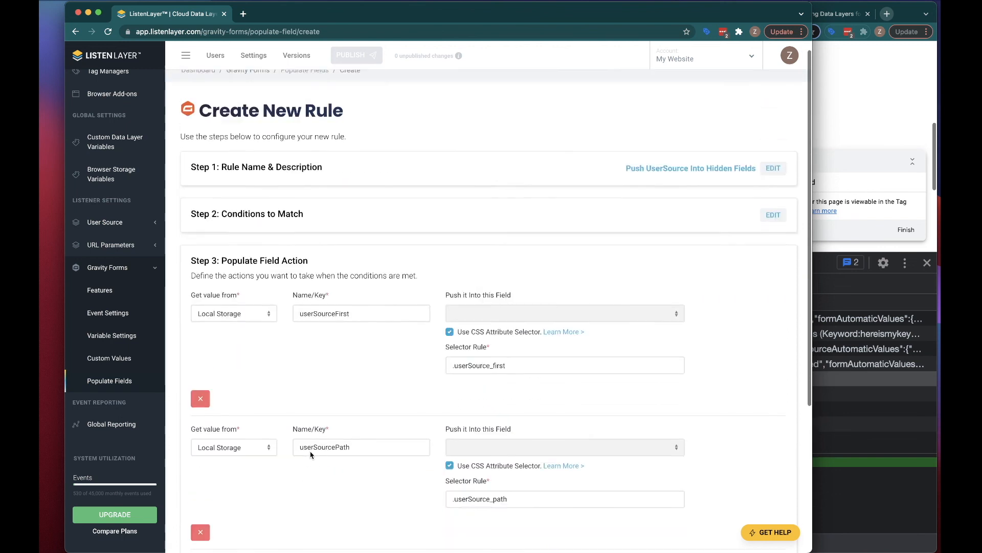
scroll(310, 290, down, 5)
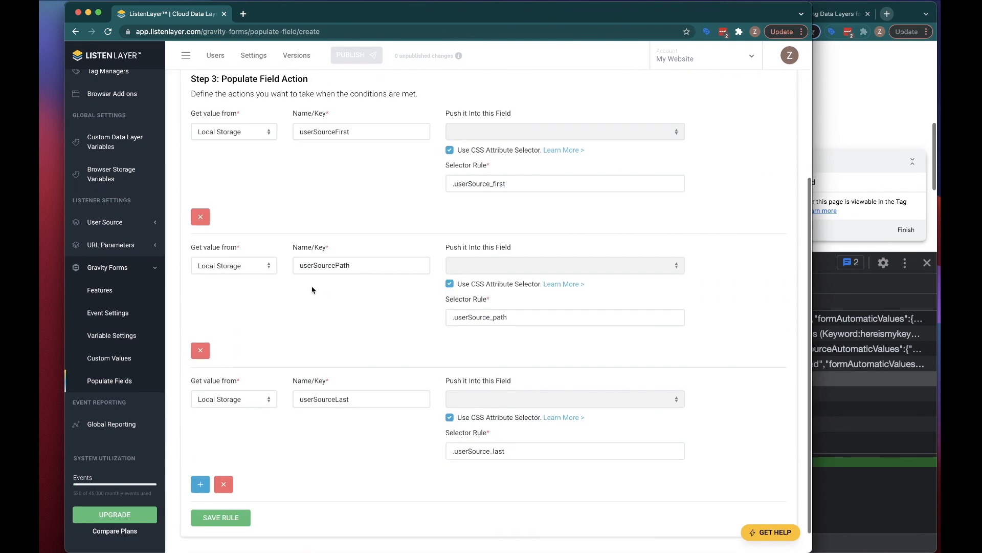
click(220, 518)
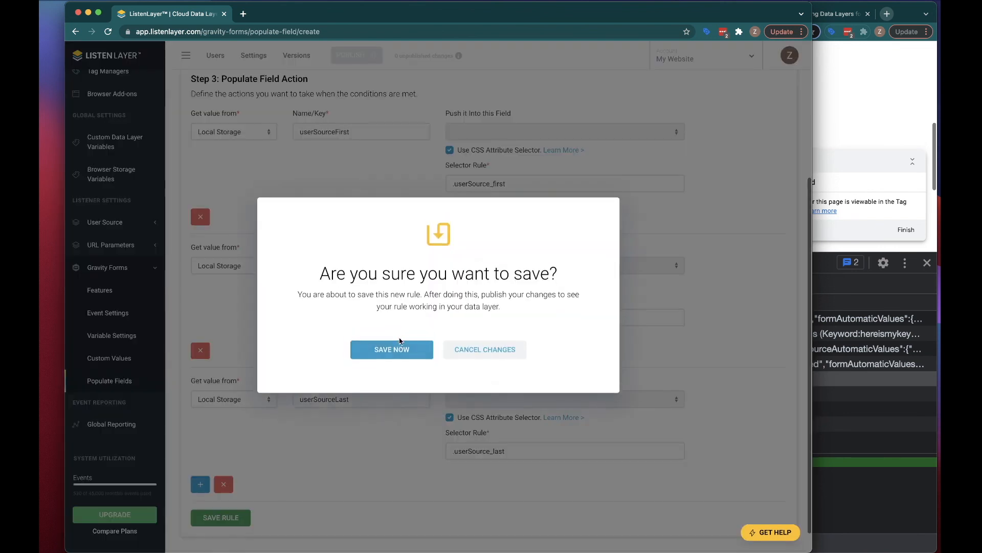
click(391, 351)
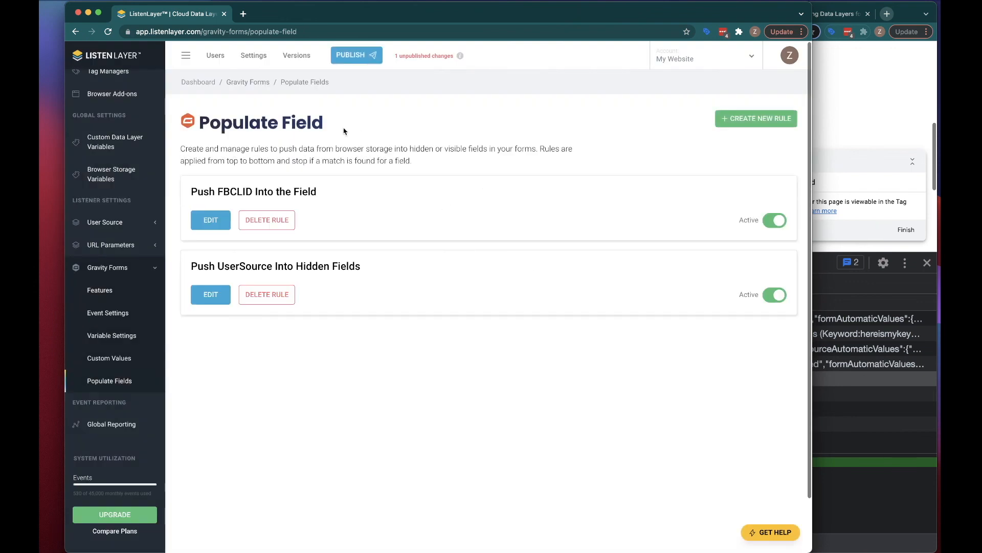
Publish the pending change as a version named Pop GF Fields.
click(357, 56)
click(373, 151)
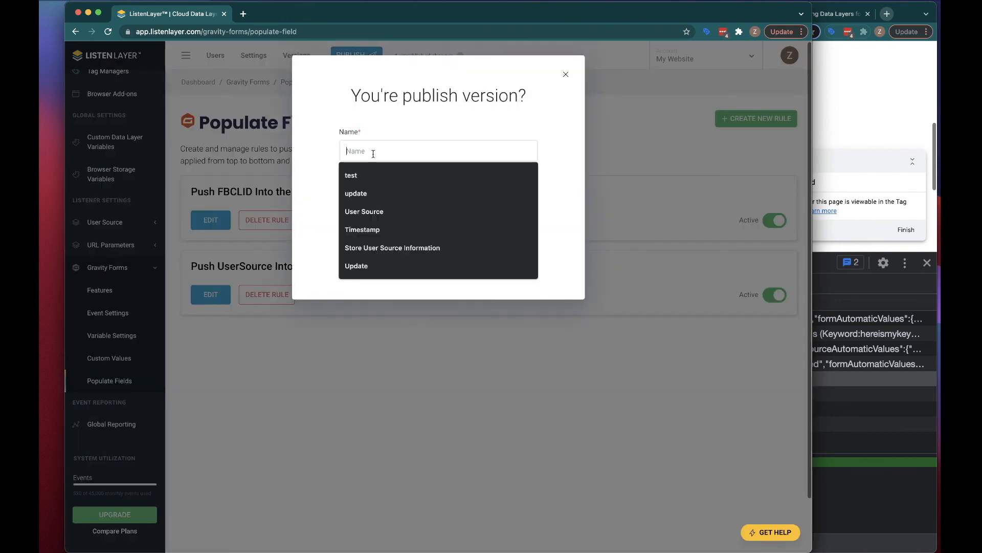
text(Po)
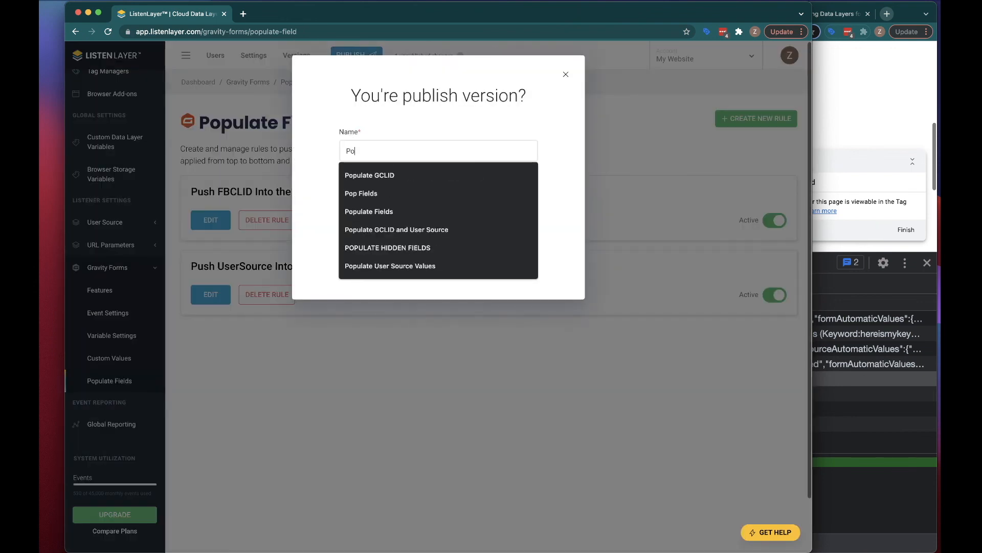
text(p GF Fields)
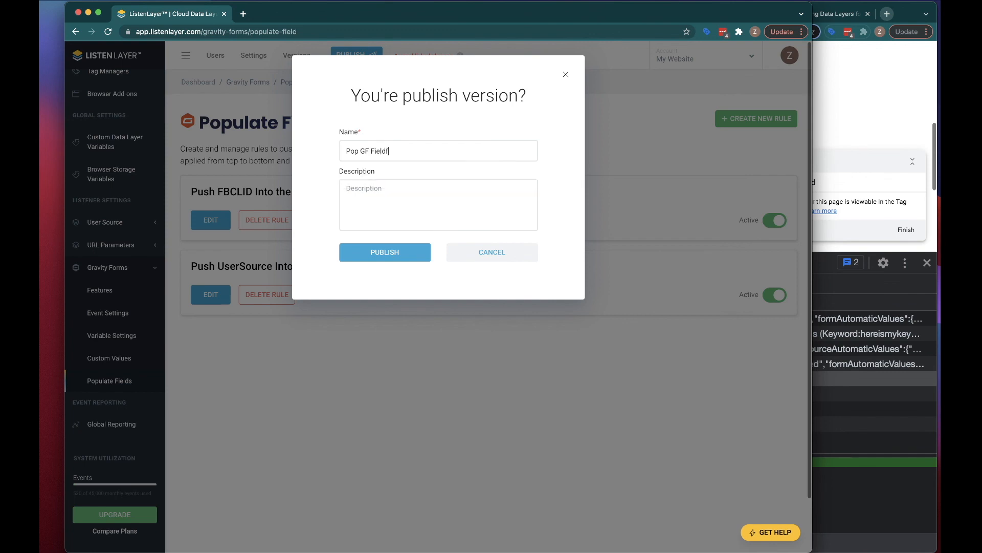
click(377, 255)
Reload the Gravity Forms demo page and bring up its browser console.
click(839, 119)
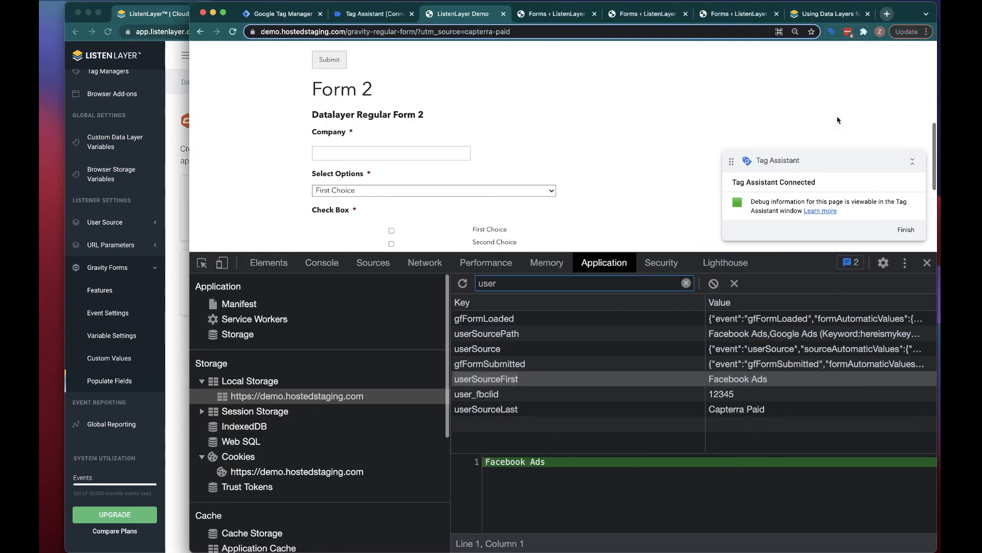
right_click(234, 33)
click(247, 79)
click(327, 262)
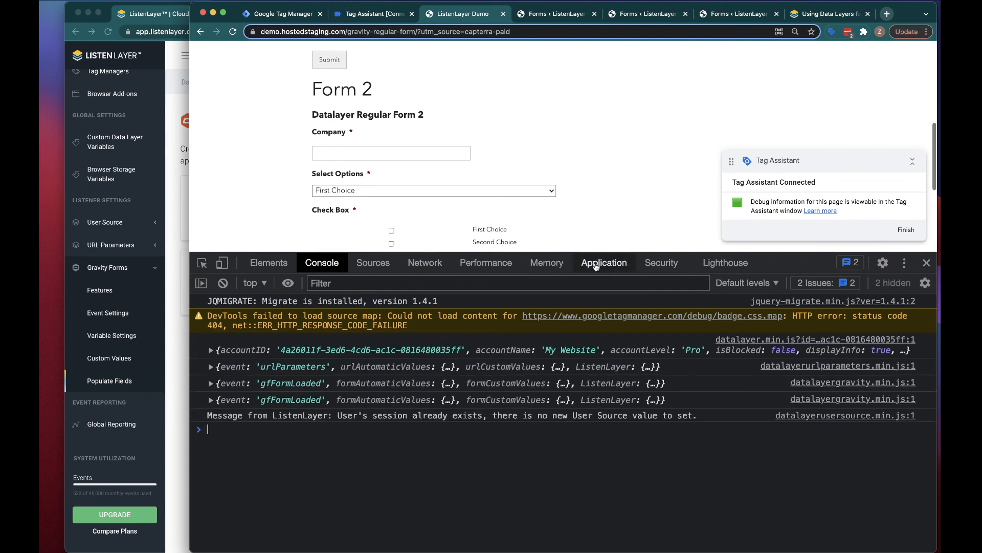
Expand the first gfFormLoaded event in the console and examine its formCustomValues and formFieldValues.
click(210, 384)
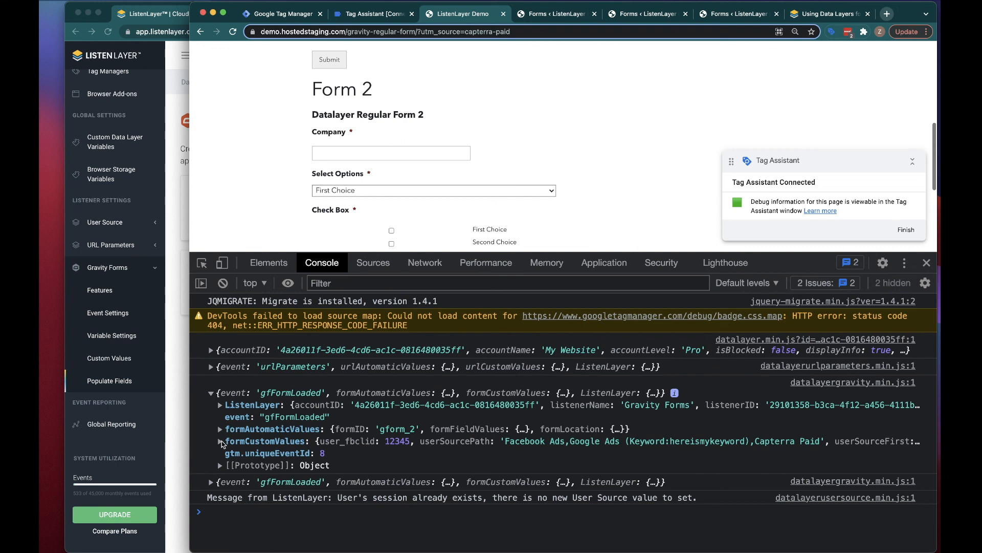
click(219, 441)
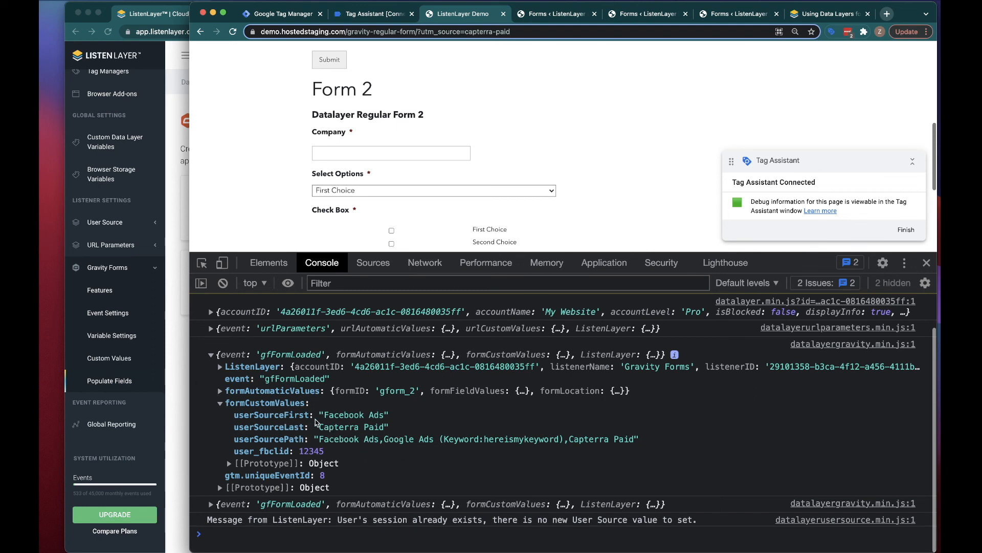
click(220, 391)
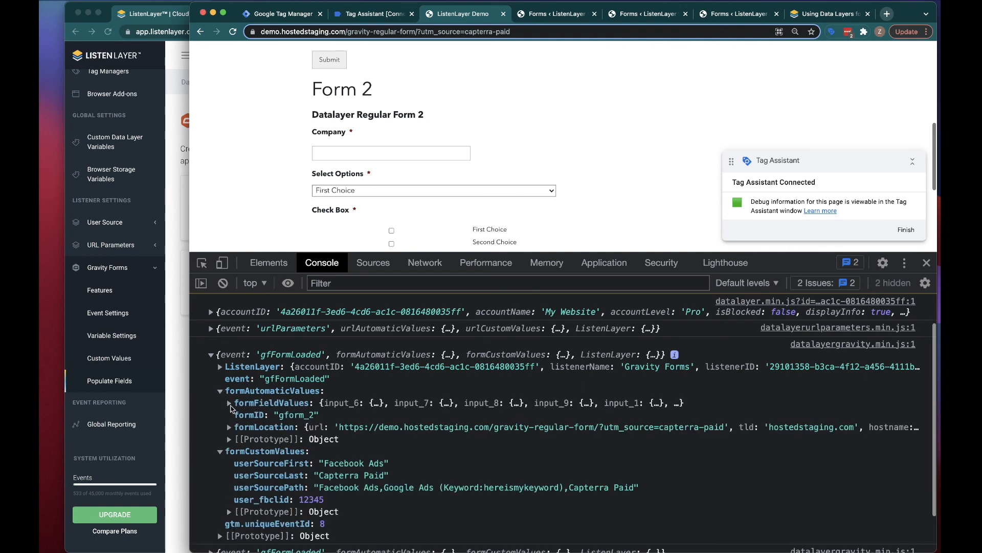
click(253, 404)
scroll(325, 455, down, 3)
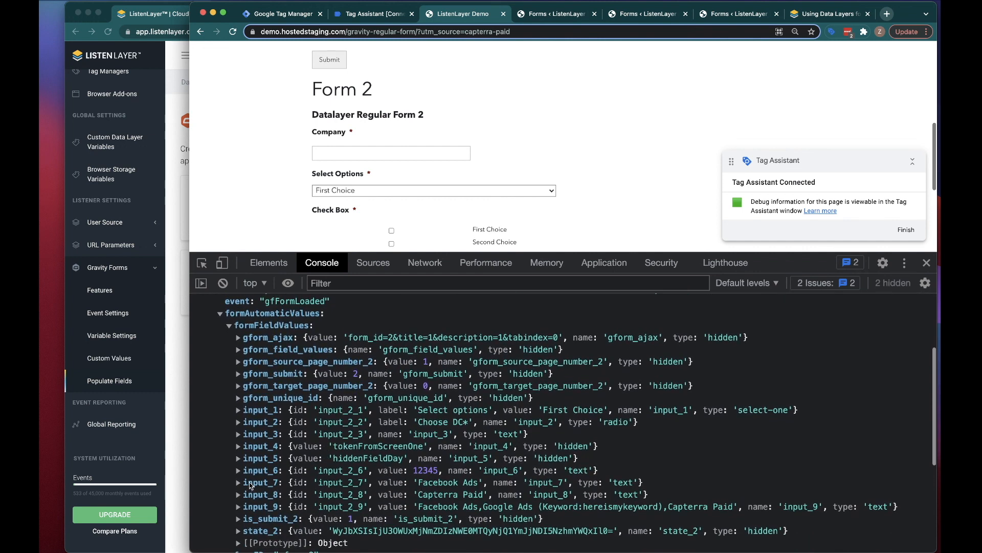
scroll(250, 486, down, 2)
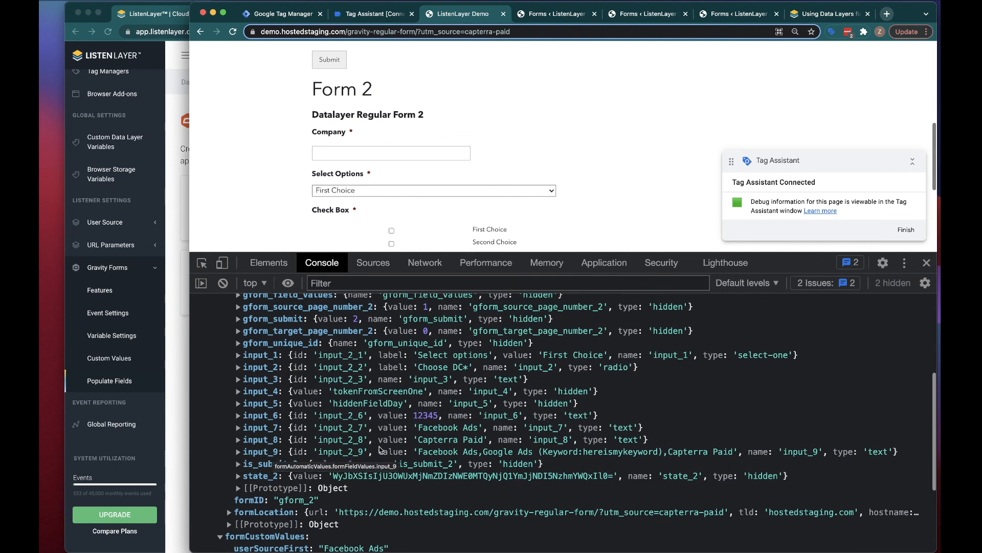
scroll(440, 440, up, 1)
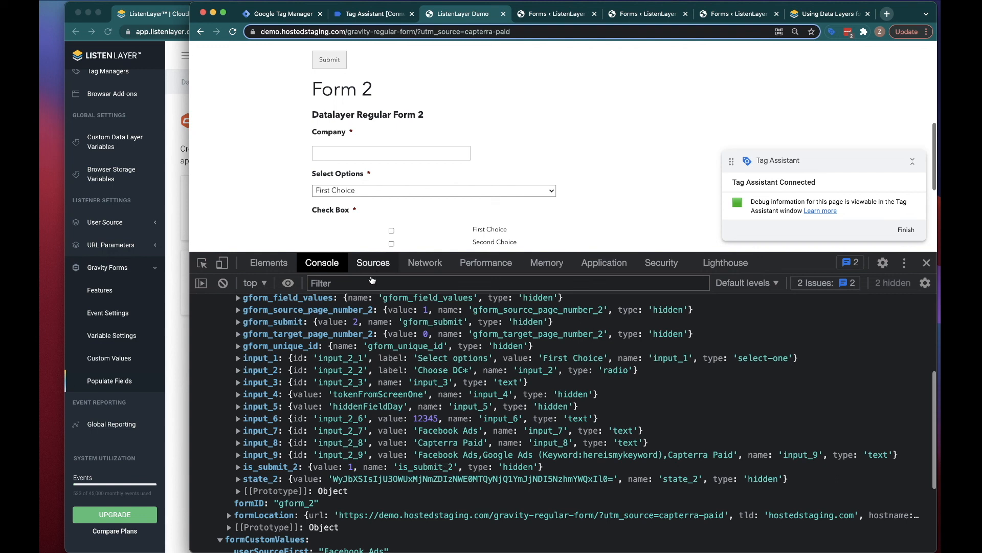
Search the page's HTML for userSource_first and expand the matching field's container to examine its input element.
click(258, 262)
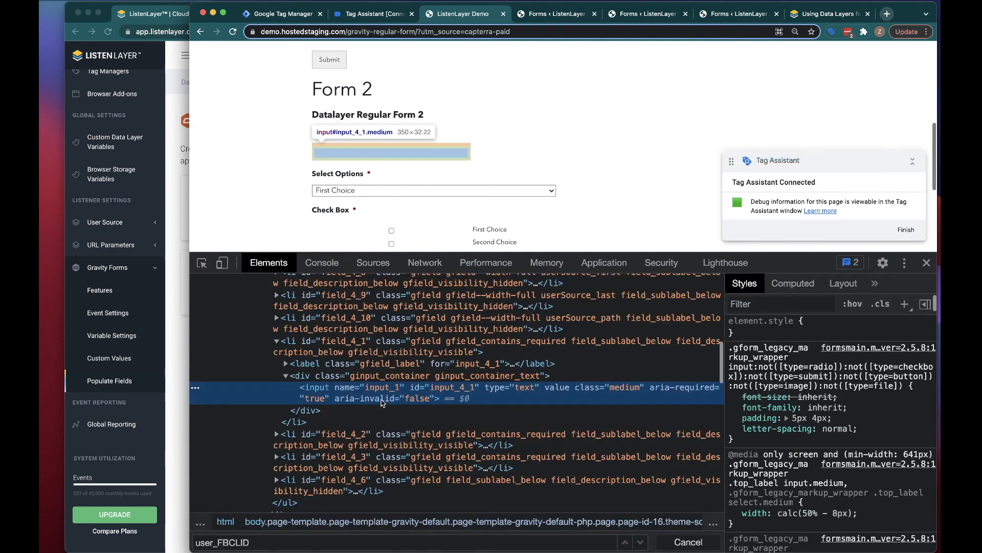
scroll(383, 404, up, 10)
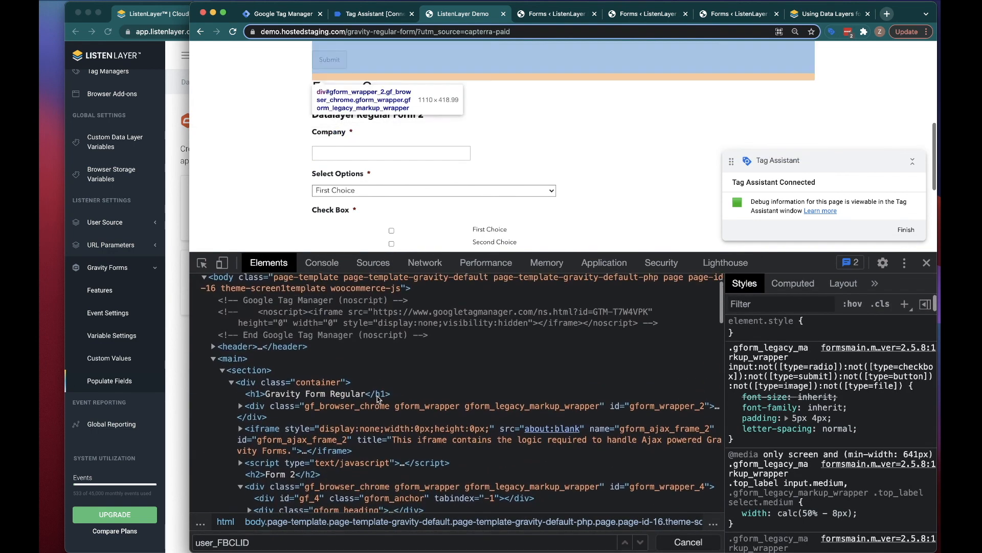
scroll(377, 396, down, 5)
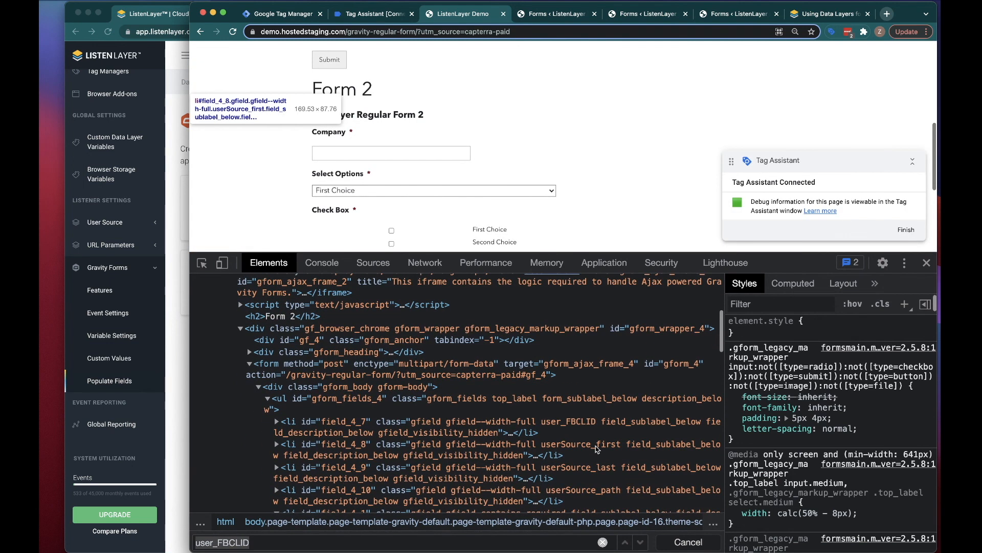
text(.userSource_first)
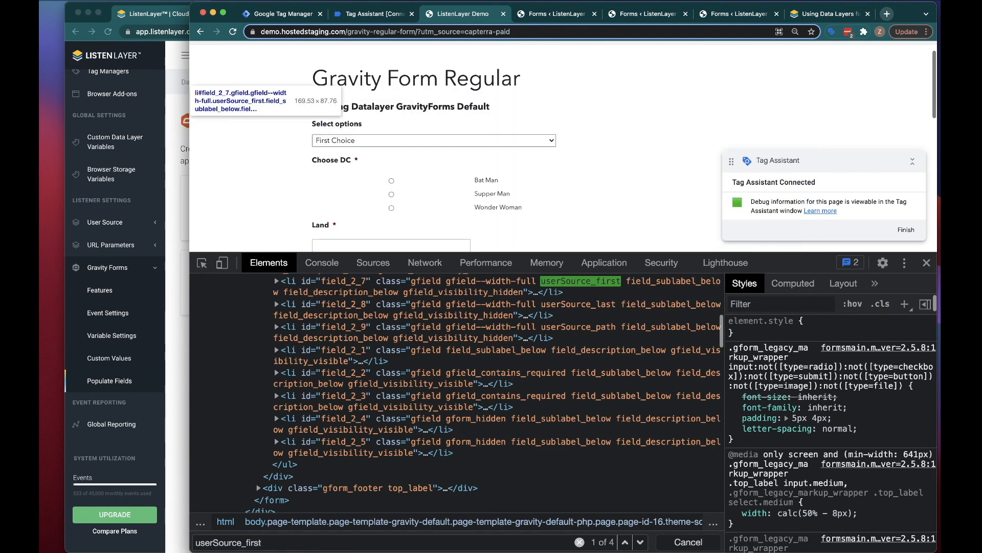
key(Delete)
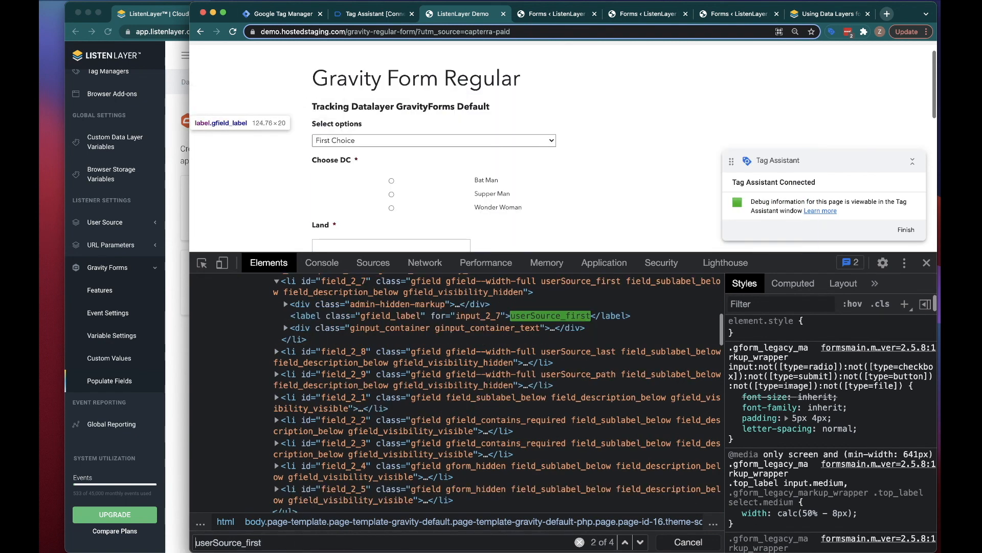
click(286, 328)
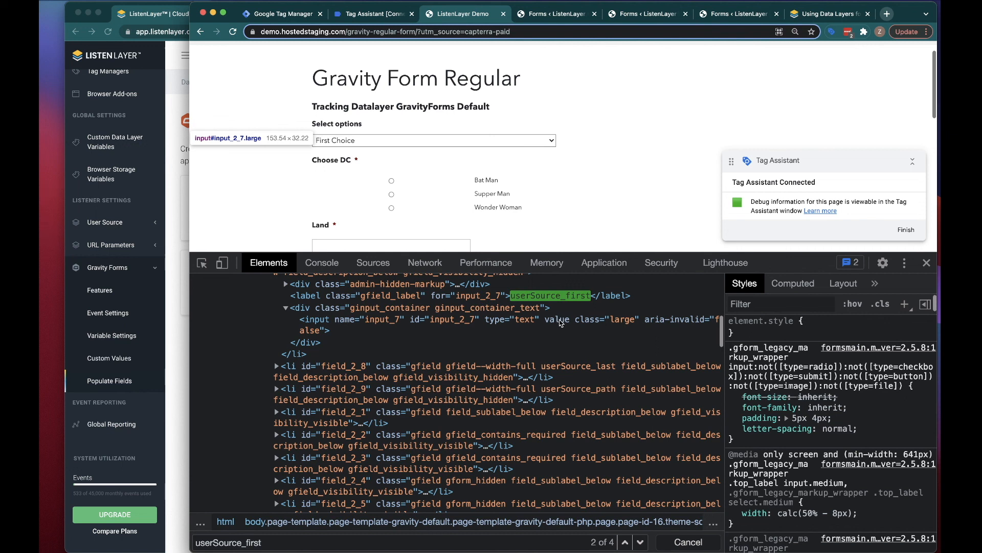
Compare the form's input elements in the page's HTML with the gfFormLoaded event's formFieldValues and formCustomValues in the console.
click(322, 263)
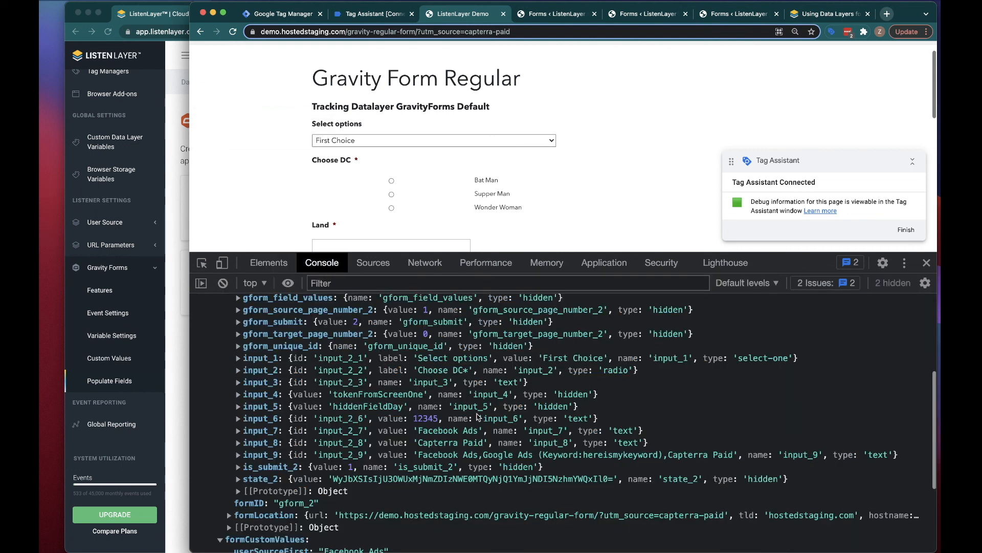
click(372, 263)
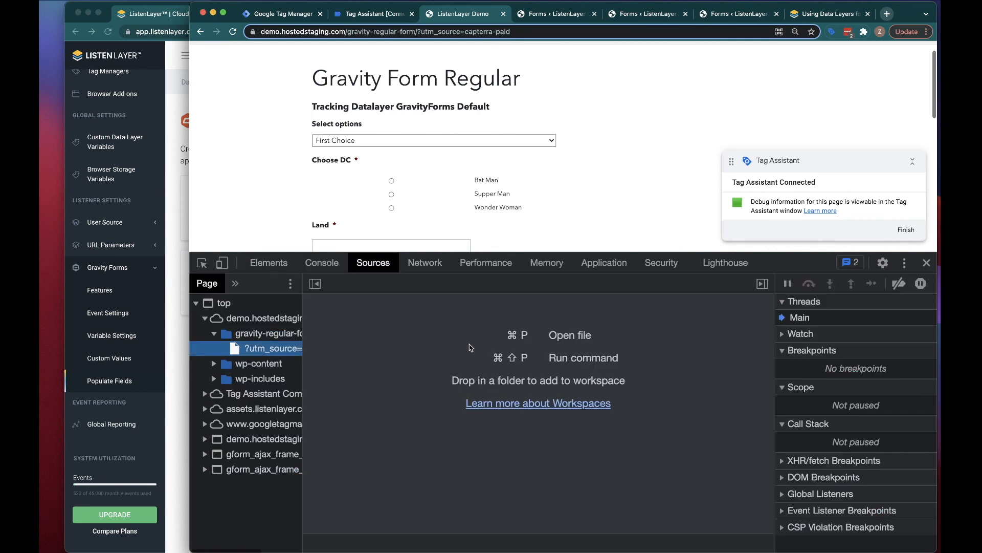
click(269, 262)
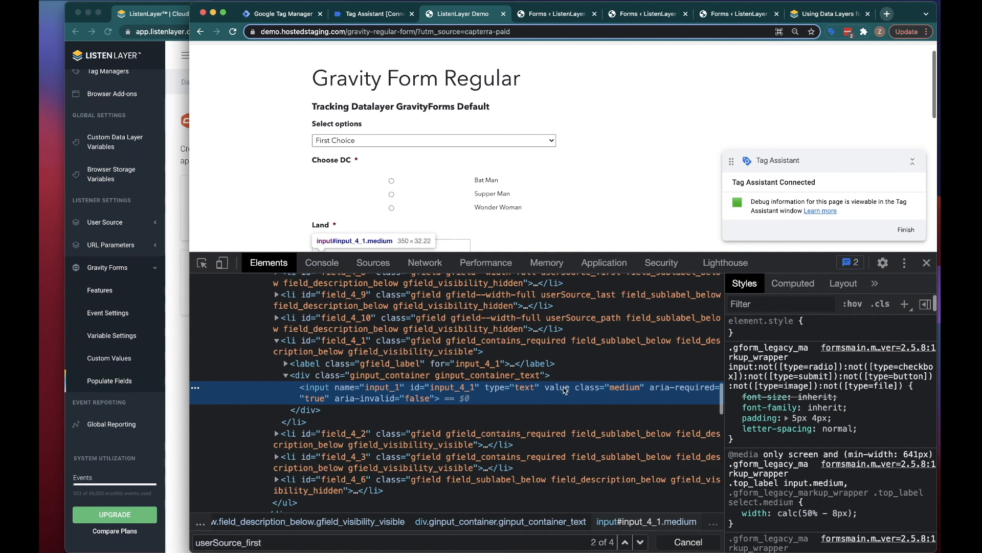
click(322, 263)
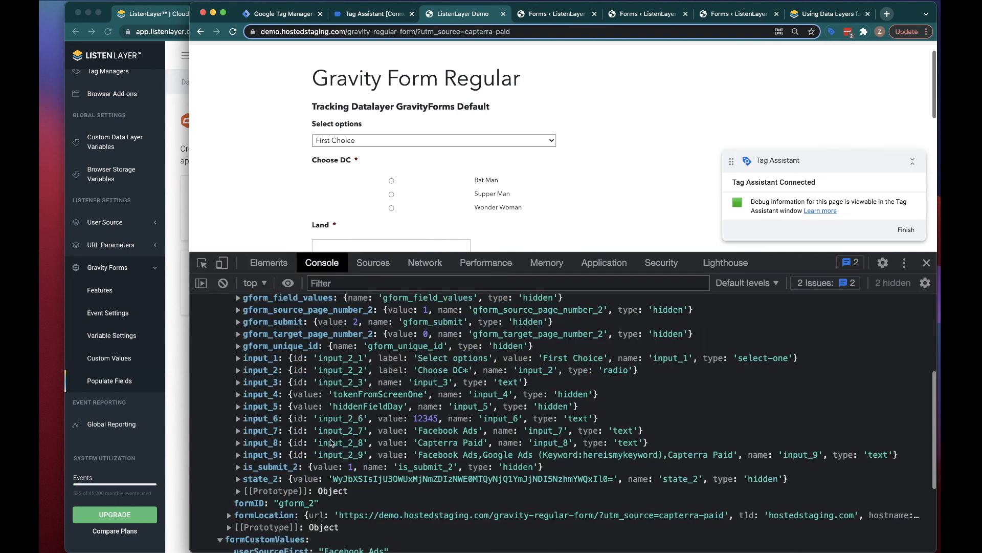
scroll(251, 417, up, 3)
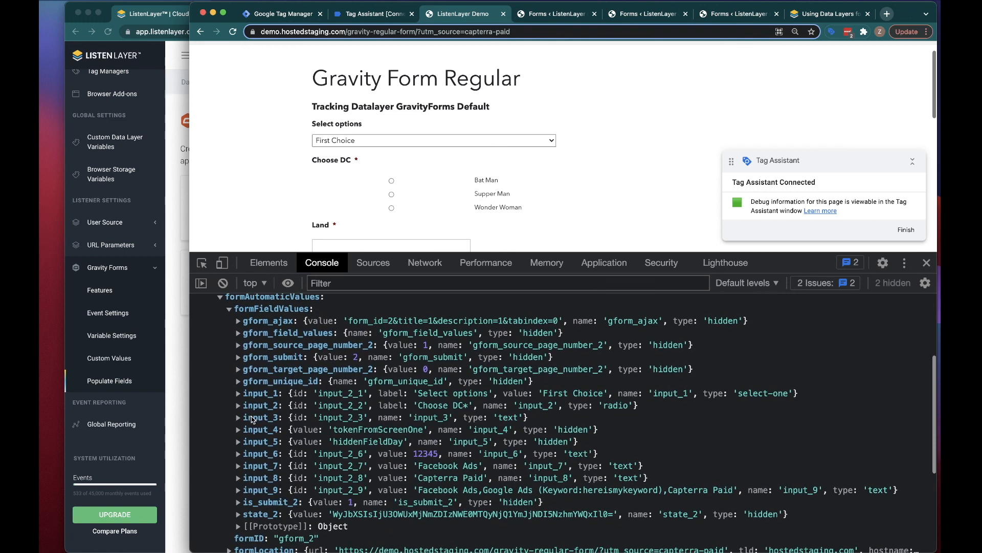
scroll(242, 528, down, 5)
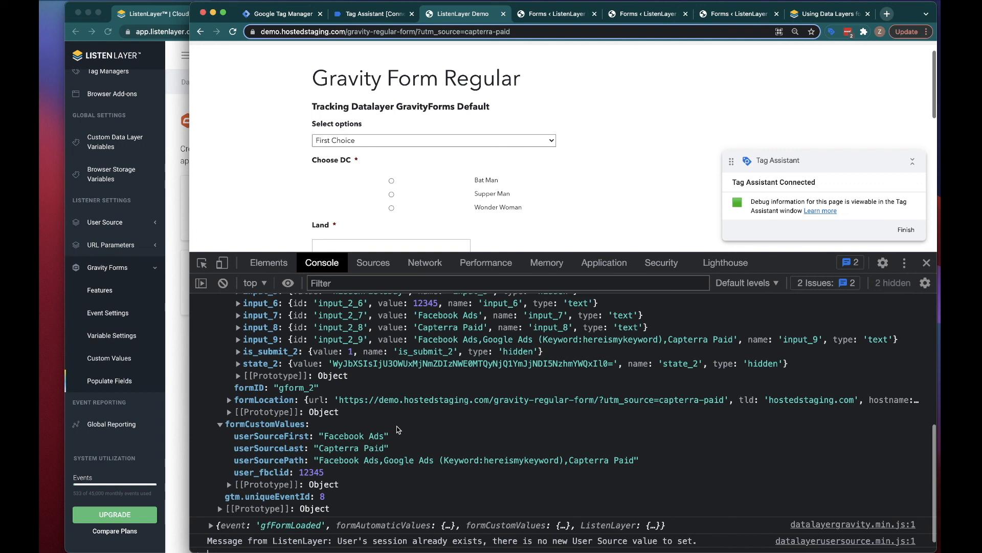
scroll(398, 429, up, 5)
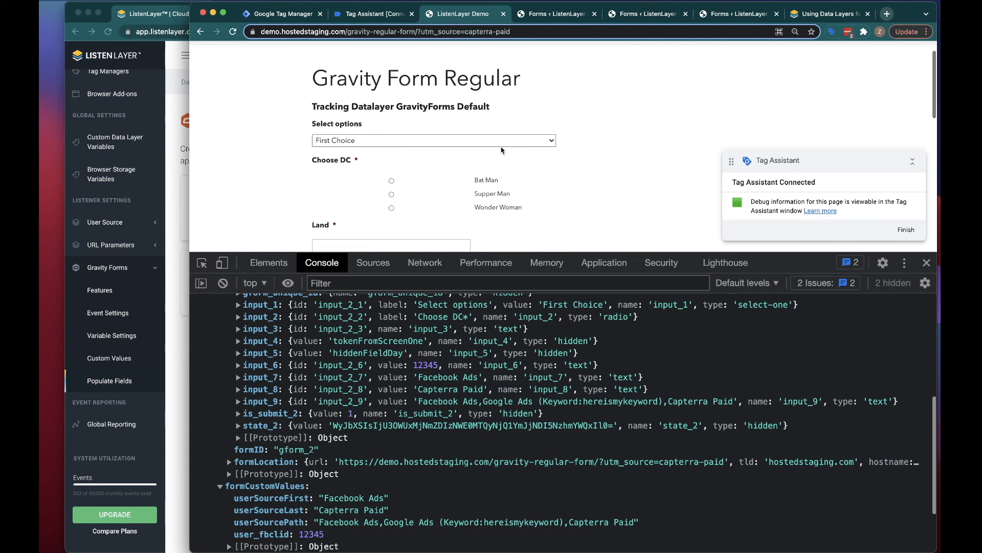
Fill in the first demo form with Second Choice, Bat Man and "test" as Land, and submit it.
click(491, 141)
click(400, 152)
click(391, 180)
scroll(417, 177, down, 2)
click(370, 172)
text(test)
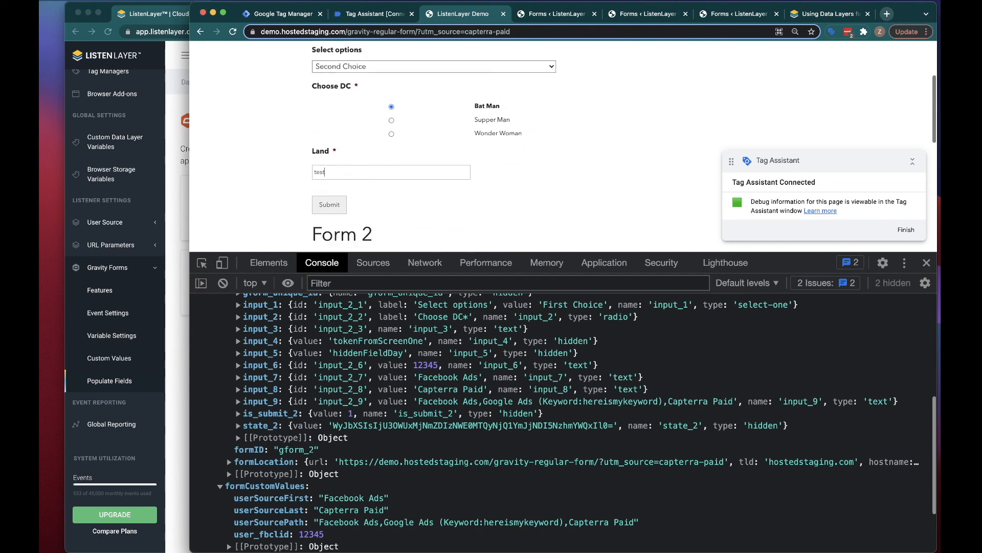
click(335, 204)
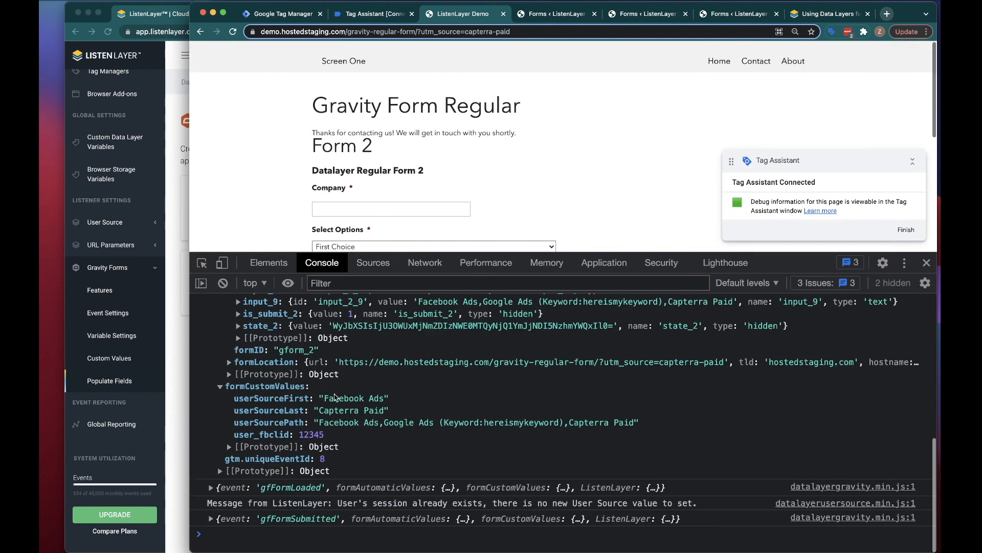
Expand the gfFormSubmitted event in the console and examine the formFieldValues inside its formAutomaticValues.
click(211, 519)
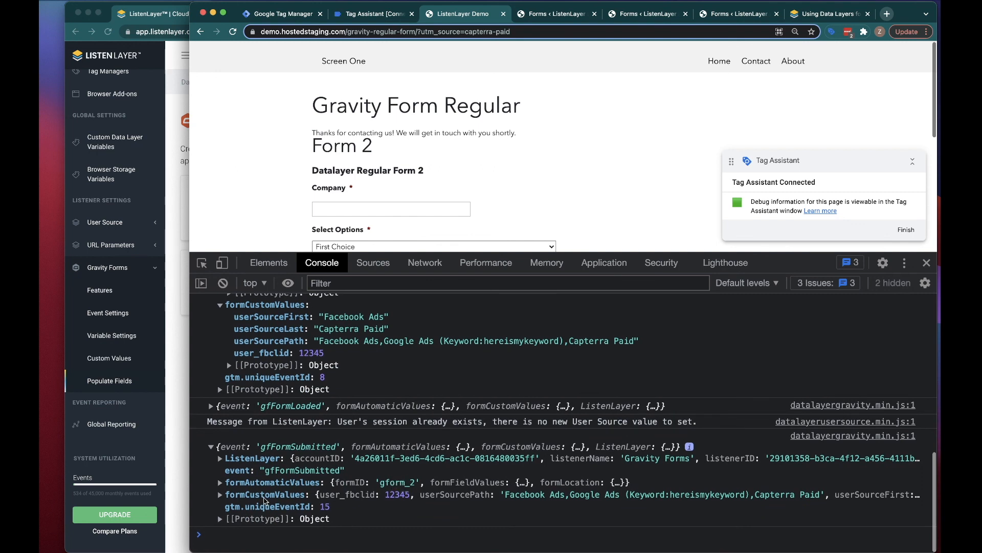
click(220, 482)
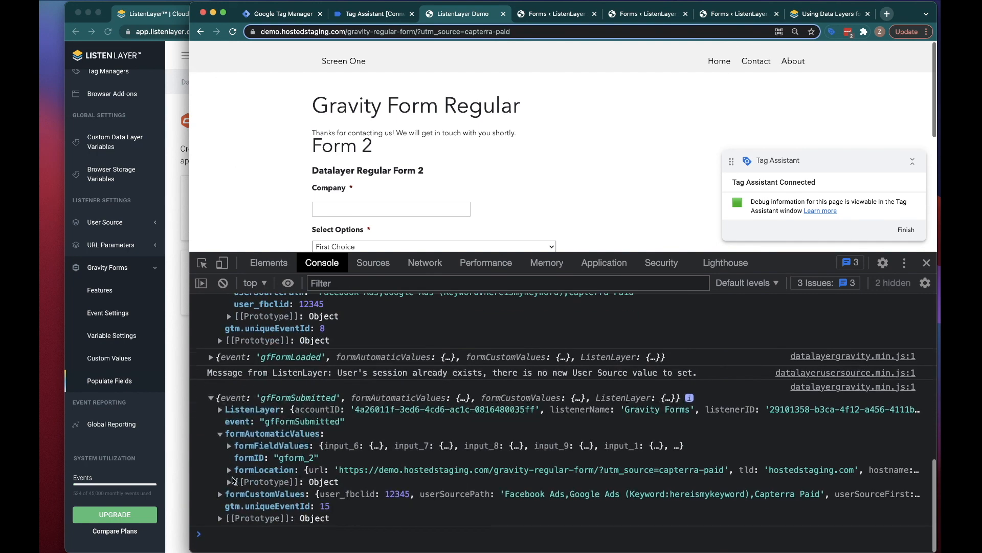
click(229, 446)
scroll(364, 466, down, 5)
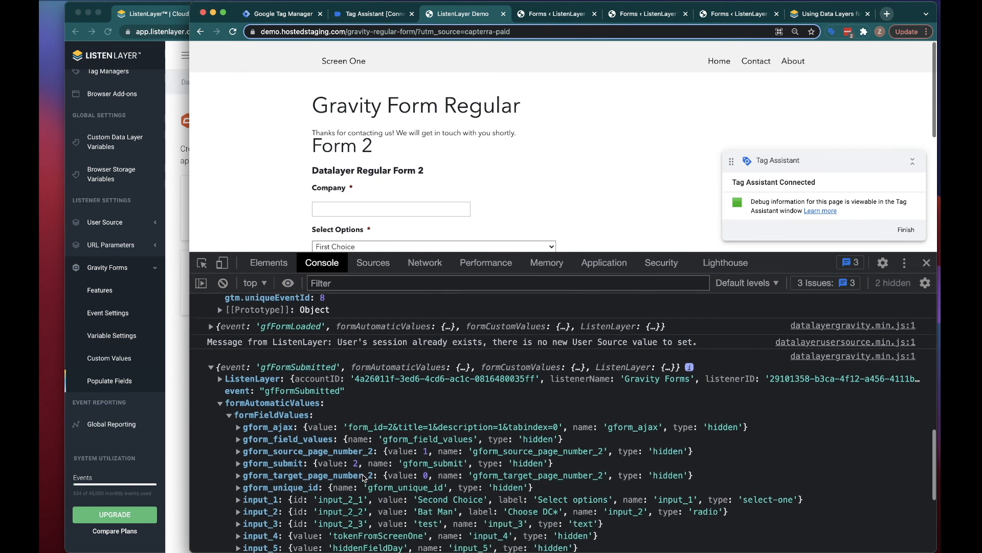
scroll(362, 478, down, 2)
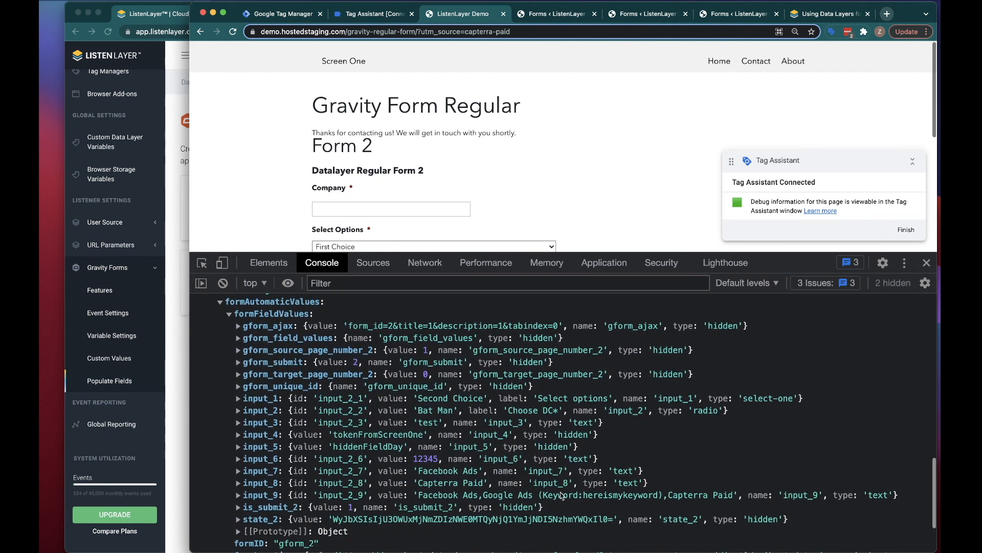
scroll(674, 497, up, 1)
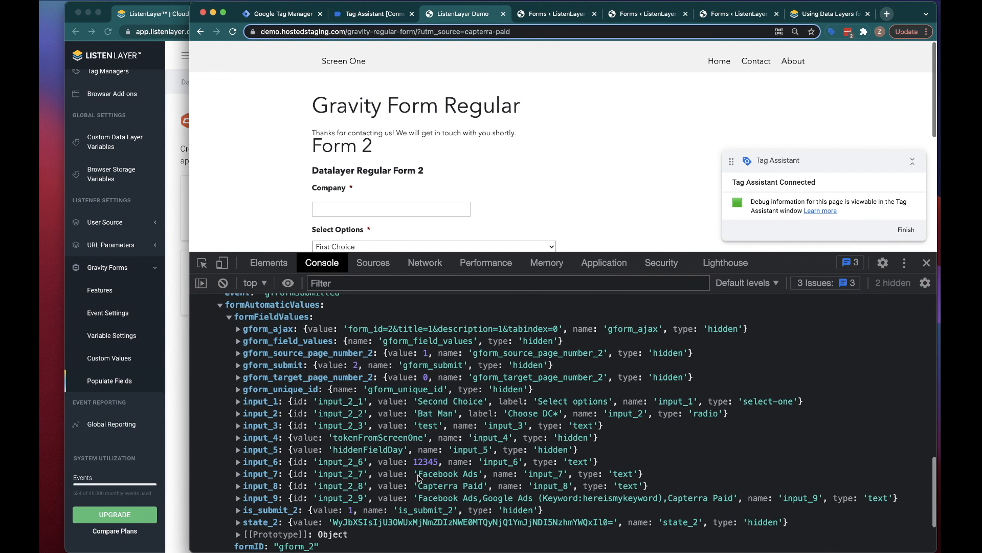
Open the Tracking Datalayer GravityForms Default form's entries, examine the newest entry's FBCLID and userSource values, and return to the demo page.
click(550, 16)
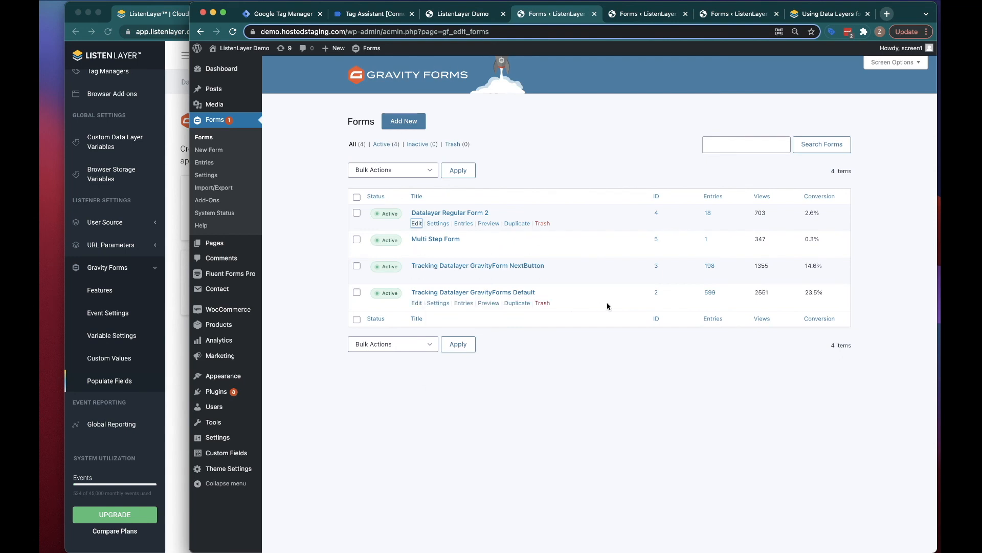
click(463, 302)
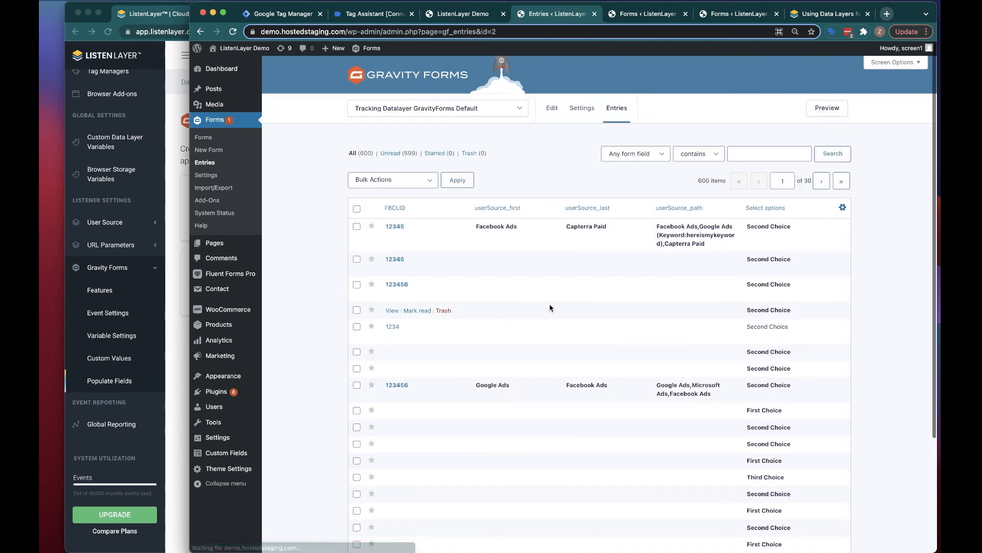
drag(801, 236, 428, 231)
click(491, 238)
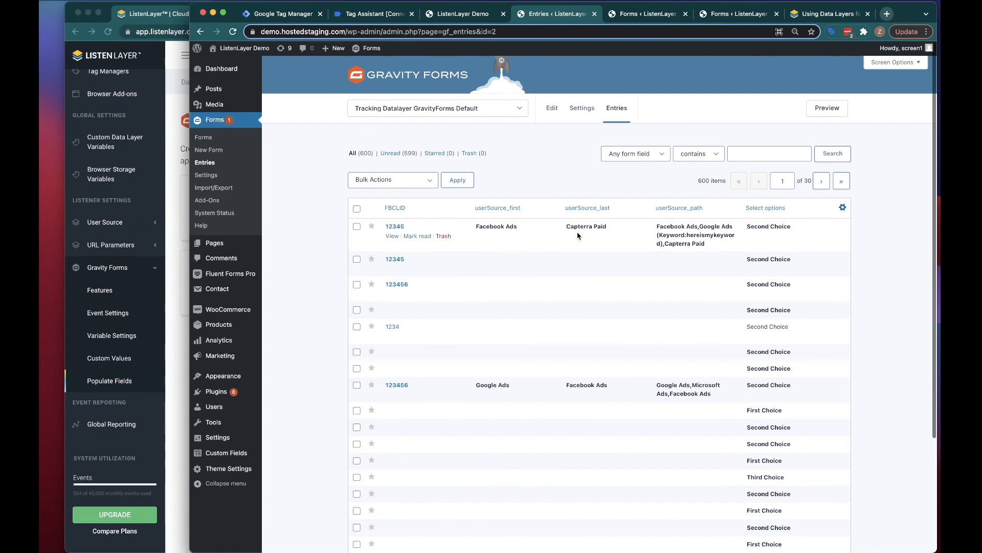
drag(711, 244, 655, 225)
click(712, 245)
click(684, 227)
click(450, 14)
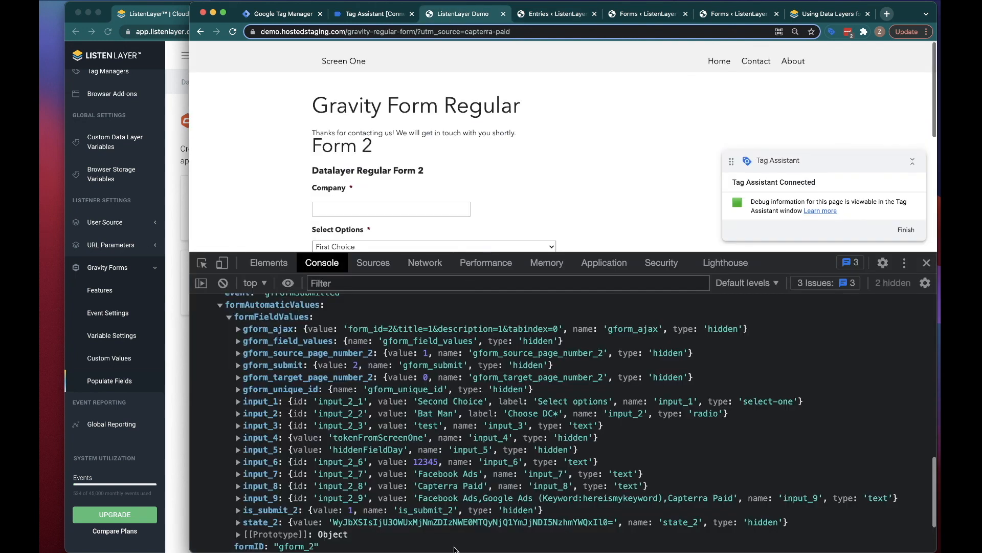